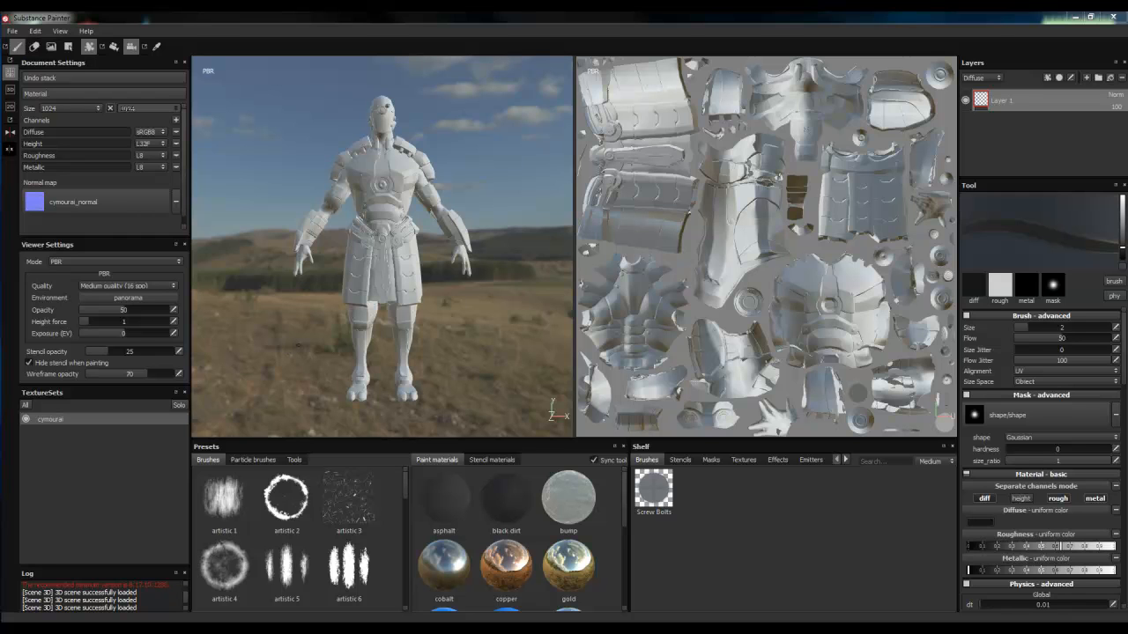
Select the heavy leaking particle brush and the plastic glossy paint material.
{"action": "left_click", "coordinate": [258, 460]}
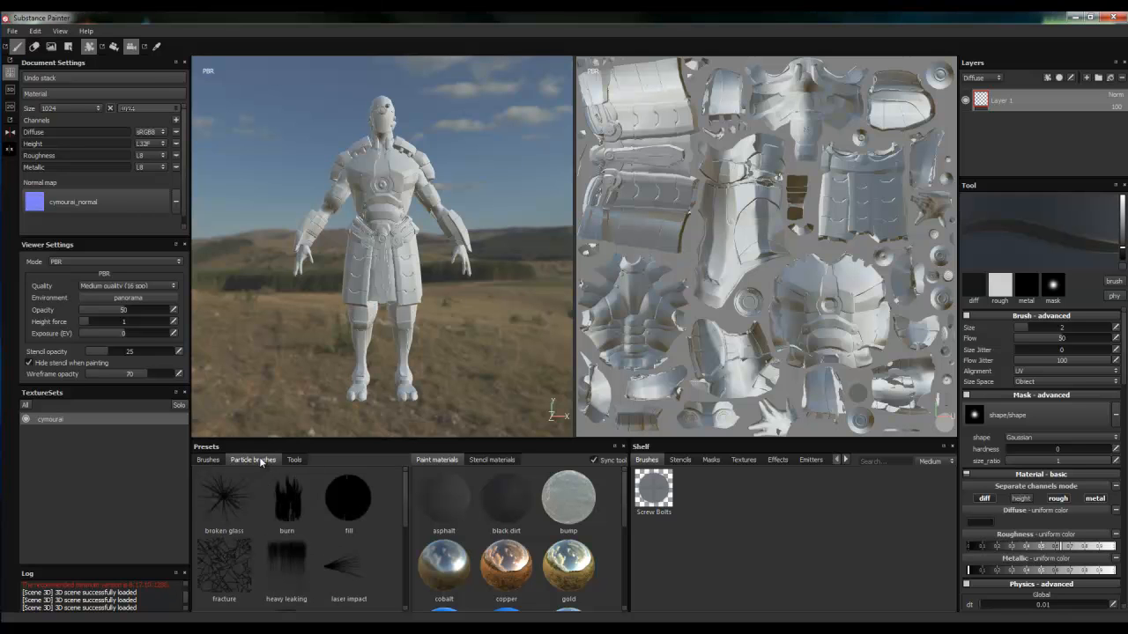
{"action": "left_click", "coordinate": [288, 553]}
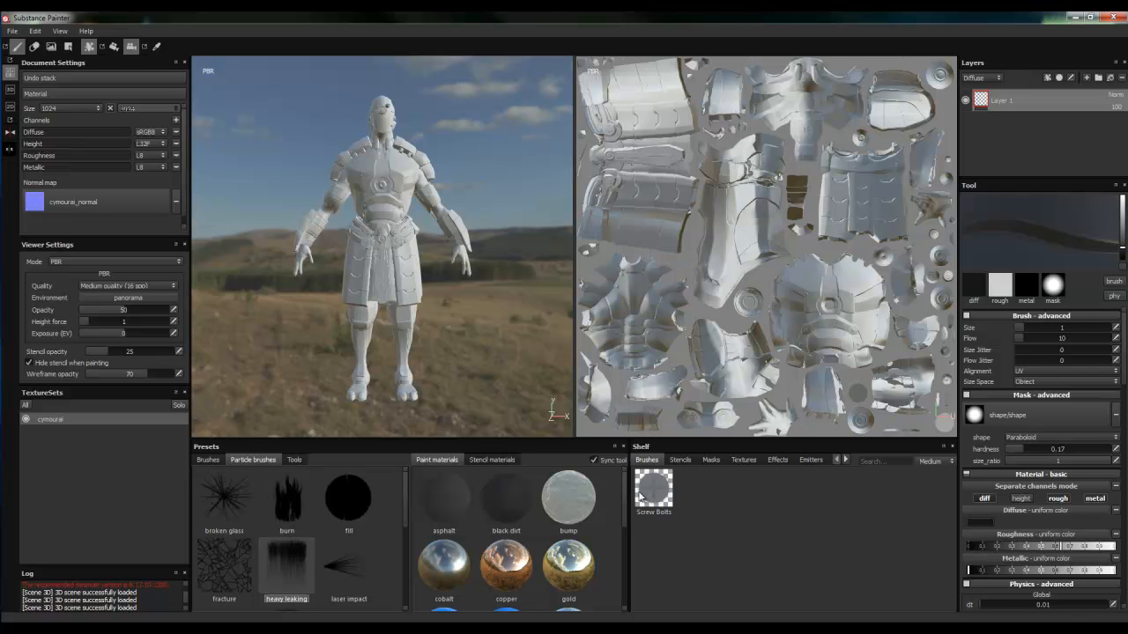
{"action": "left_click_drag", "start_coordinate": [626, 492], "coordinate": [626, 524]}
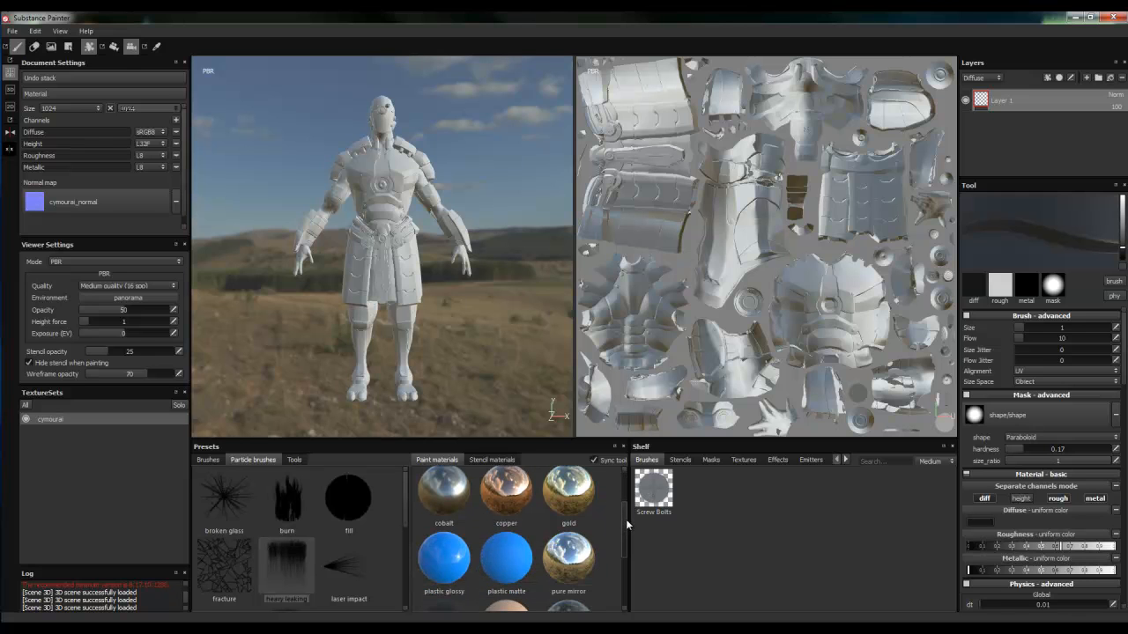
{"action": "left_click", "coordinate": [443, 564]}
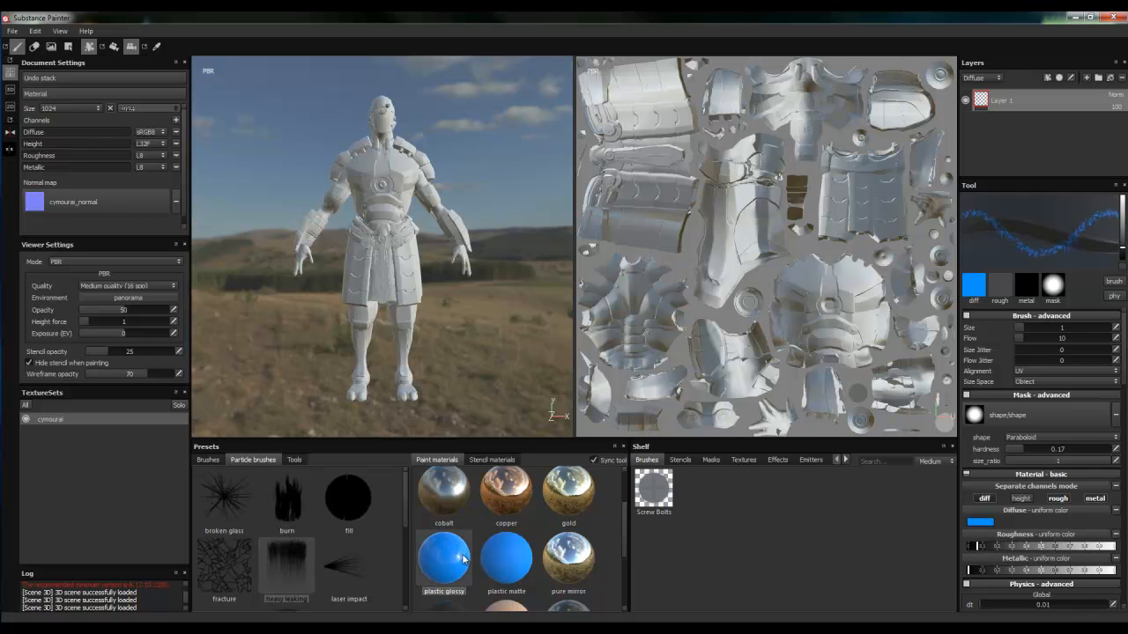
Set the brush material's diffuse colour to pure red (R 1, G 0, B 0).
{"action": "left_click", "coordinate": [980, 523]}
{"action": "left_click_drag", "start_coordinate": [985, 507], "coordinate": [980, 473]}
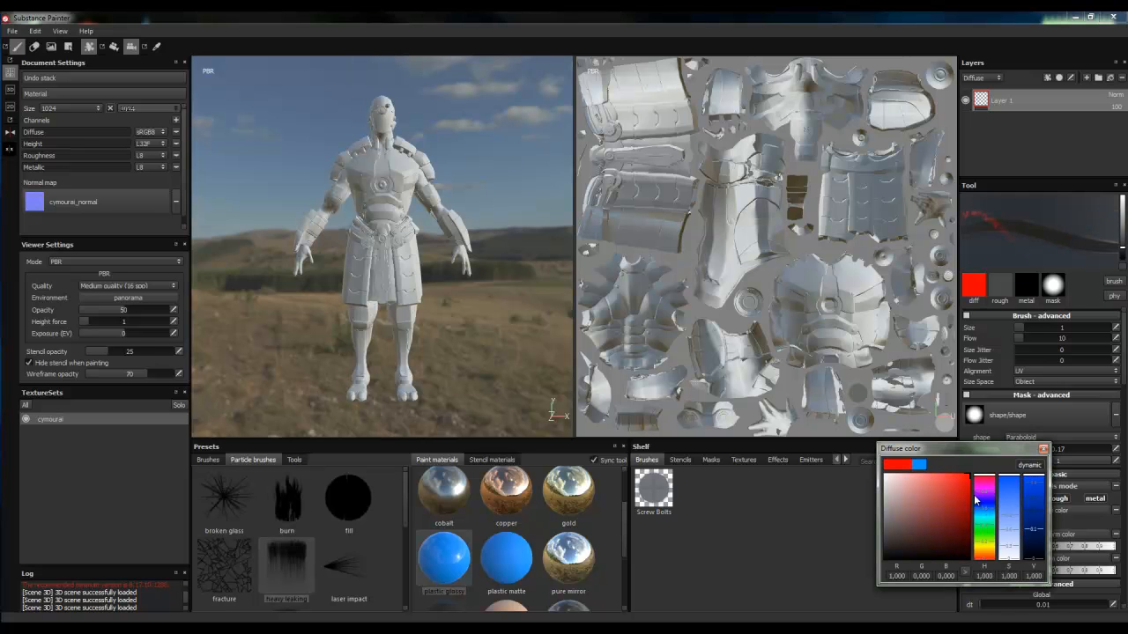
{"action": "left_click", "coordinate": [1043, 449]}
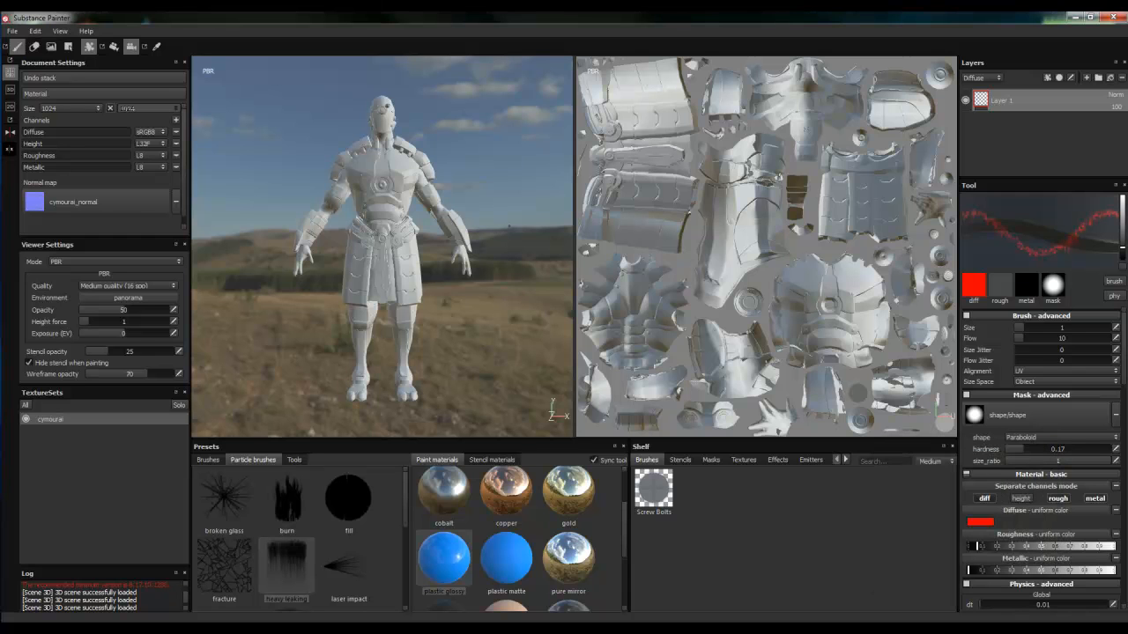
Choose the EmitPaint emitter and paint red leaking strokes across the character's chest, abdomen and upper skirt.
{"action": "left_click", "coordinate": [810, 460]}
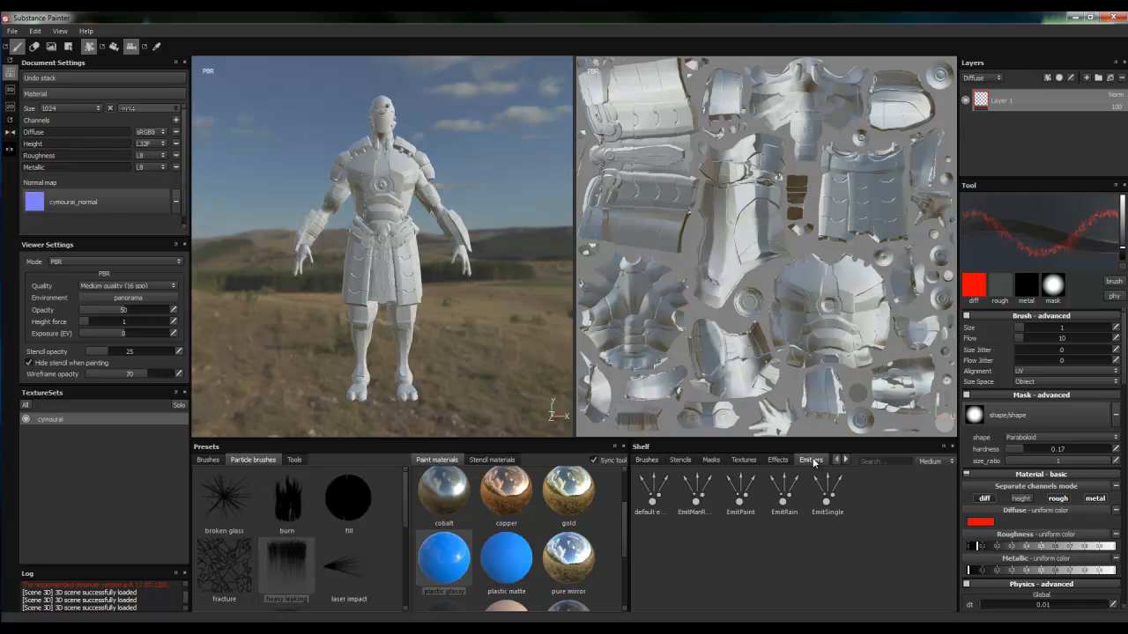
{"action": "left_click", "coordinate": [743, 496]}
{"action": "scroll", "coordinate": [381, 247], "scroll_direction": "up", "scroll_amount": 5}
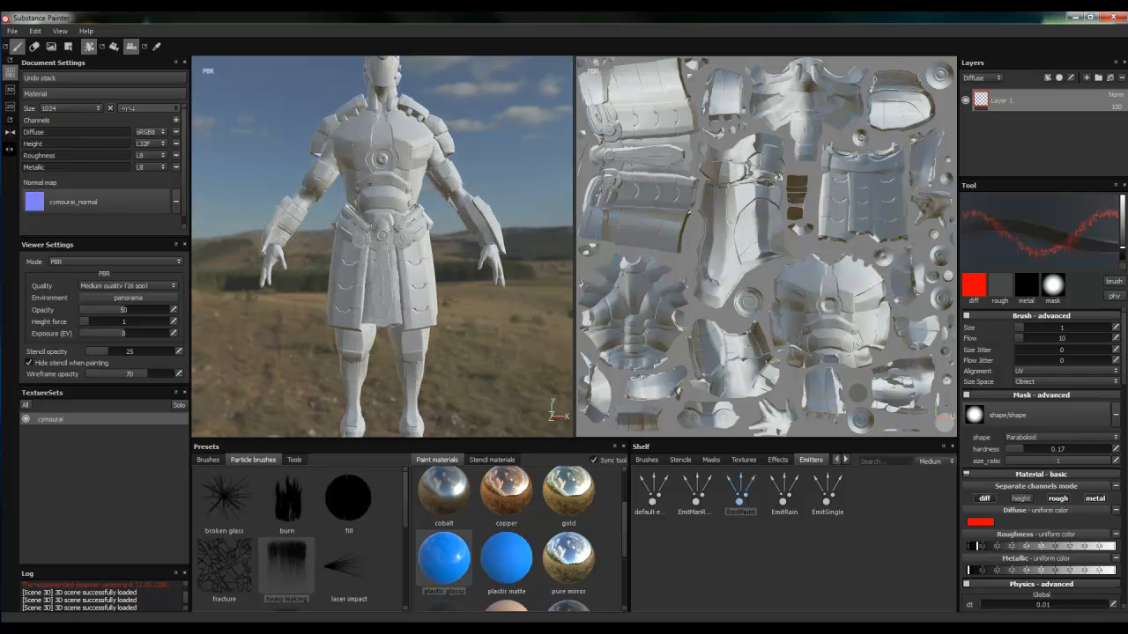
{"action": "scroll", "coordinate": [370, 184], "scroll_direction": "down", "scroll_amount": 2}
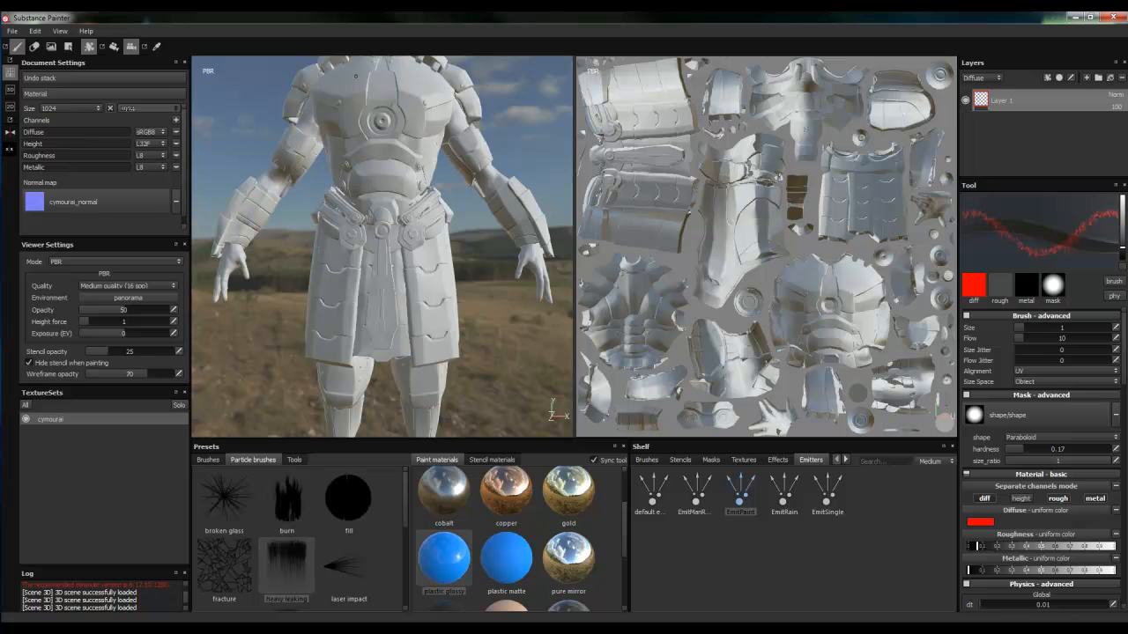
{"action": "mouse_move", "coordinate": [341, 103]}
{"action": "left_mouse_down"}
{"action": "mouse_move", "coordinate": [384, 92]}
{"action": "mouse_move", "coordinate": [439, 113]}
{"action": "left_mouse_up"}
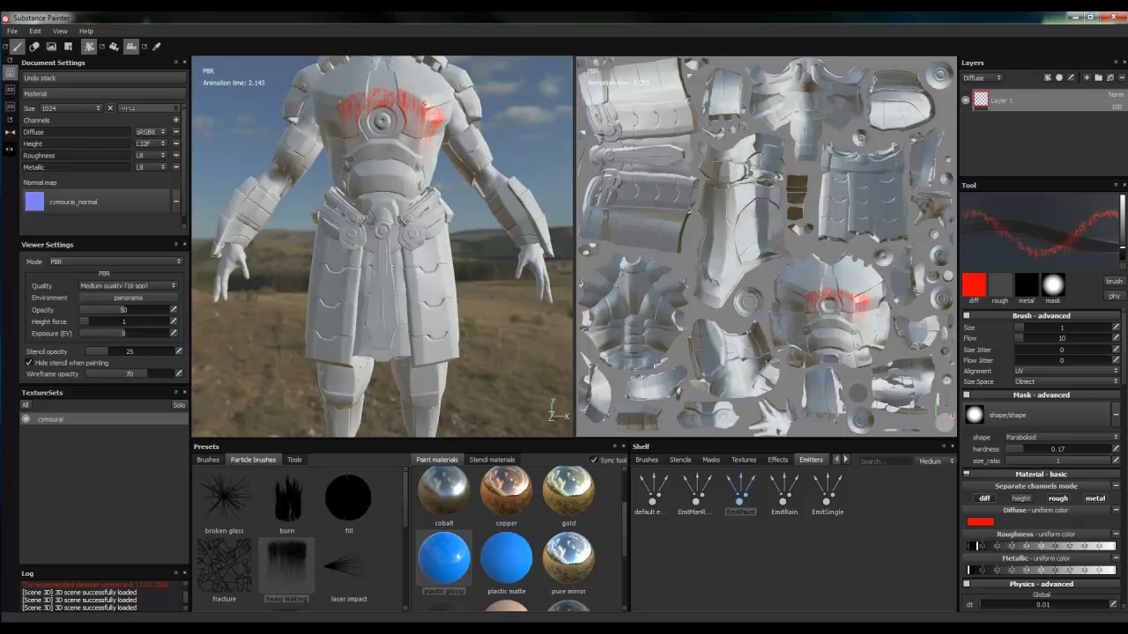
{"action": "mouse_move", "coordinate": [343, 163]}
{"action": "left_mouse_down"}
{"action": "mouse_move", "coordinate": [392, 145]}
{"action": "mouse_move", "coordinate": [416, 171]}
{"action": "left_mouse_up"}
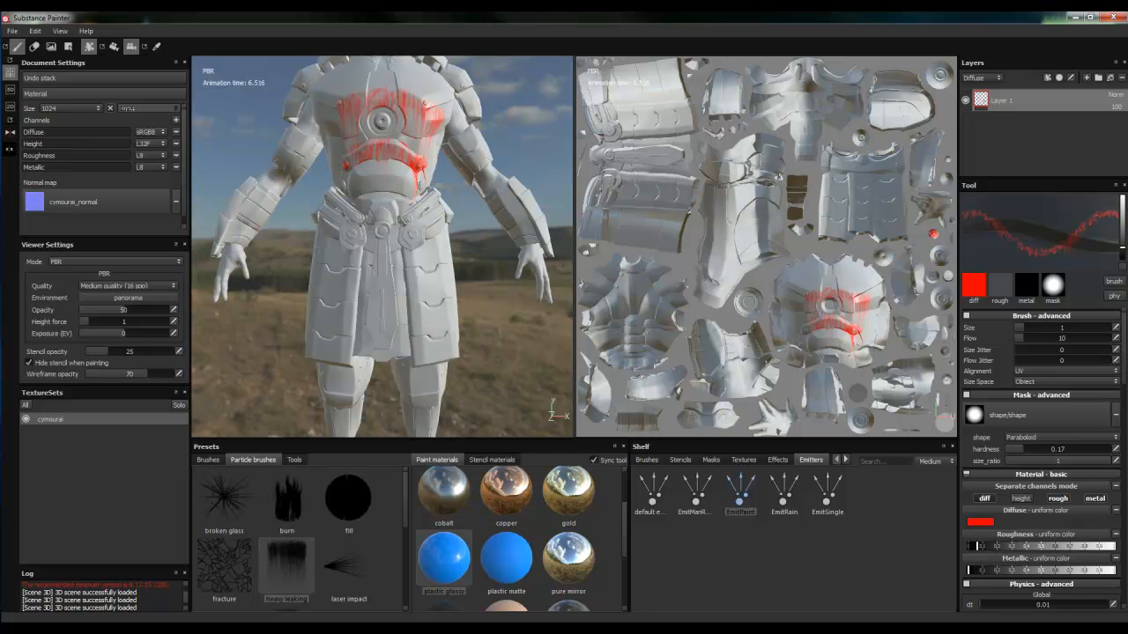
{"action": "left_click_drag", "start_coordinate": [1125, 380], "coordinate": [1125, 442]}
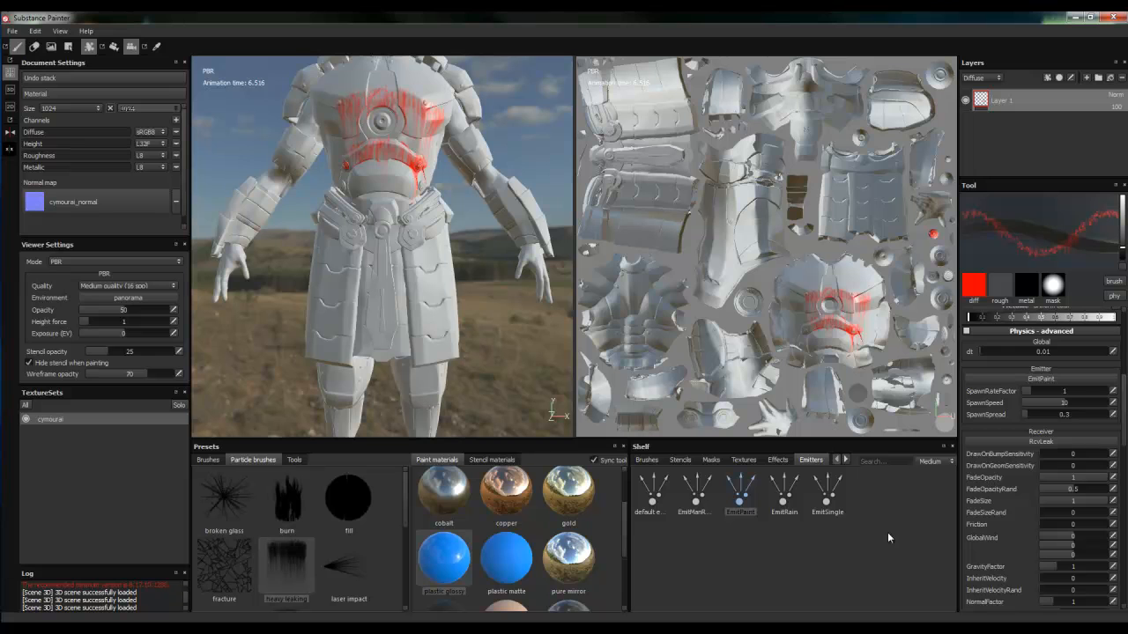
{"action": "left_click", "coordinate": [325, 258]}
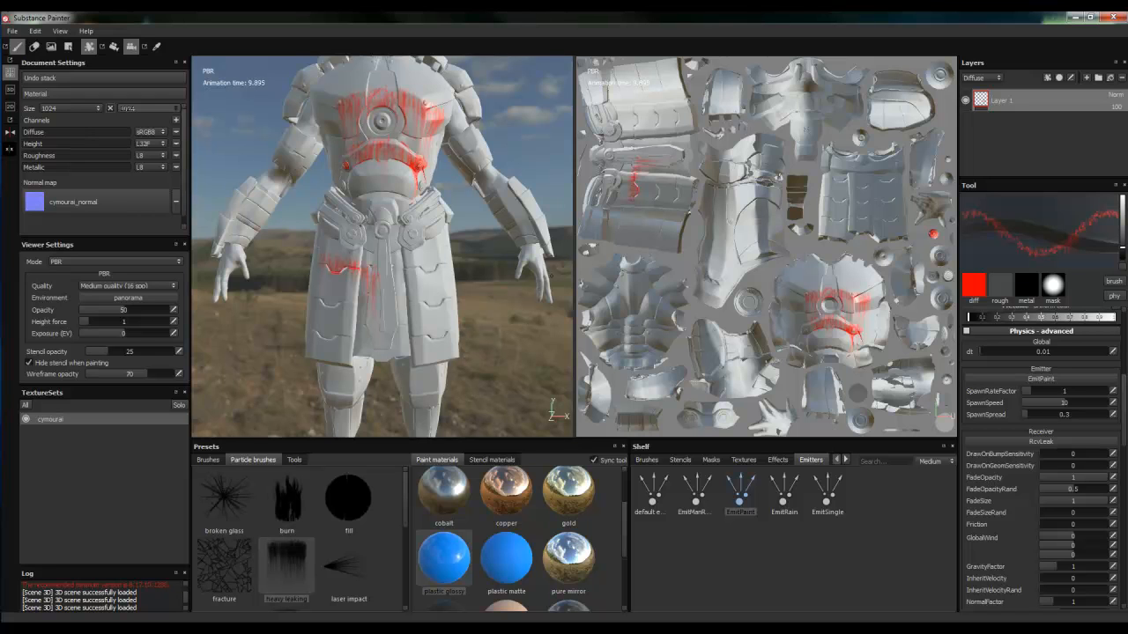
Revert the undo history to the empty state before all red strokes.
{"action": "left_click", "coordinate": [68, 78]}
{"action": "left_click", "coordinate": [66, 92]}
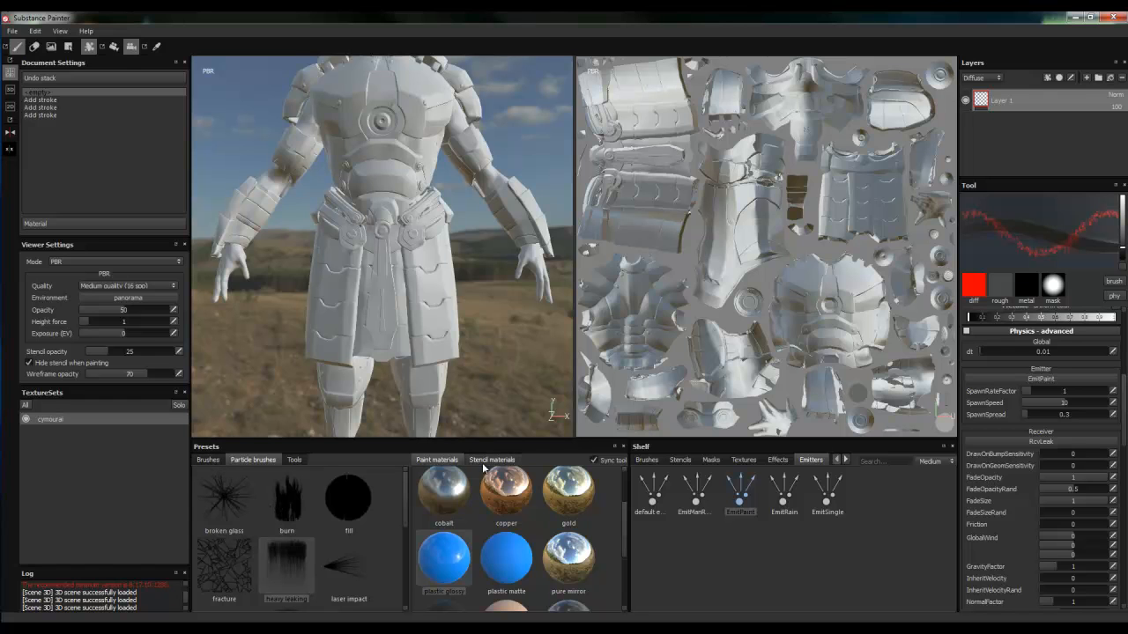
Select the default brush and load the lizard scales stencil material.
{"action": "left_click", "coordinate": [210, 460]}
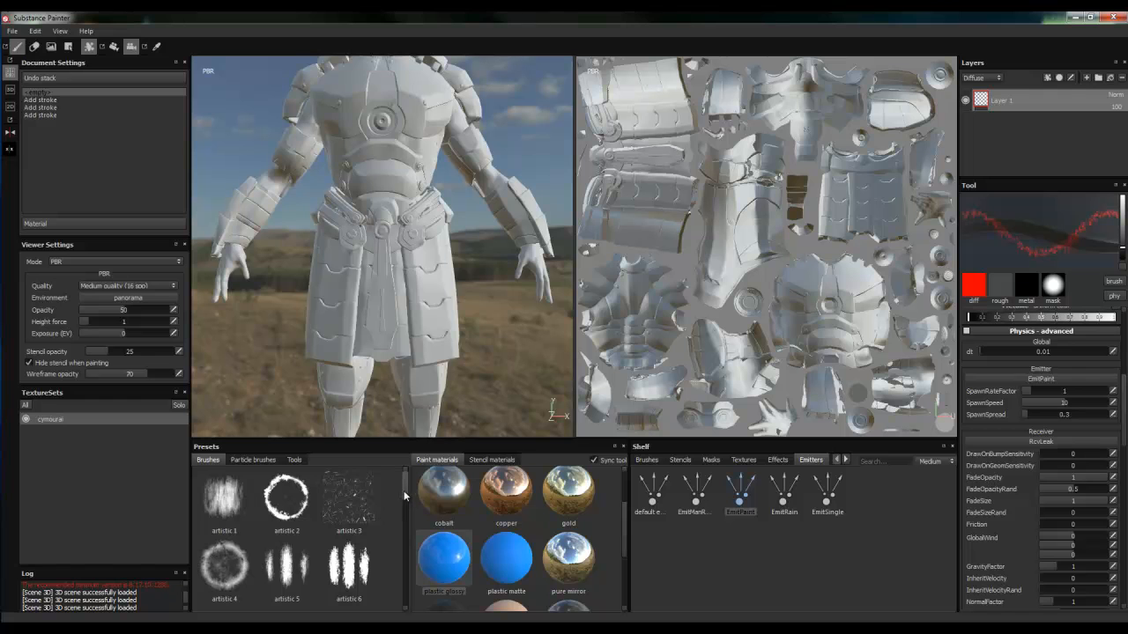
{"action": "left_click_drag", "start_coordinate": [406, 486], "coordinate": [404, 528]}
{"action": "left_click", "coordinate": [221, 511]}
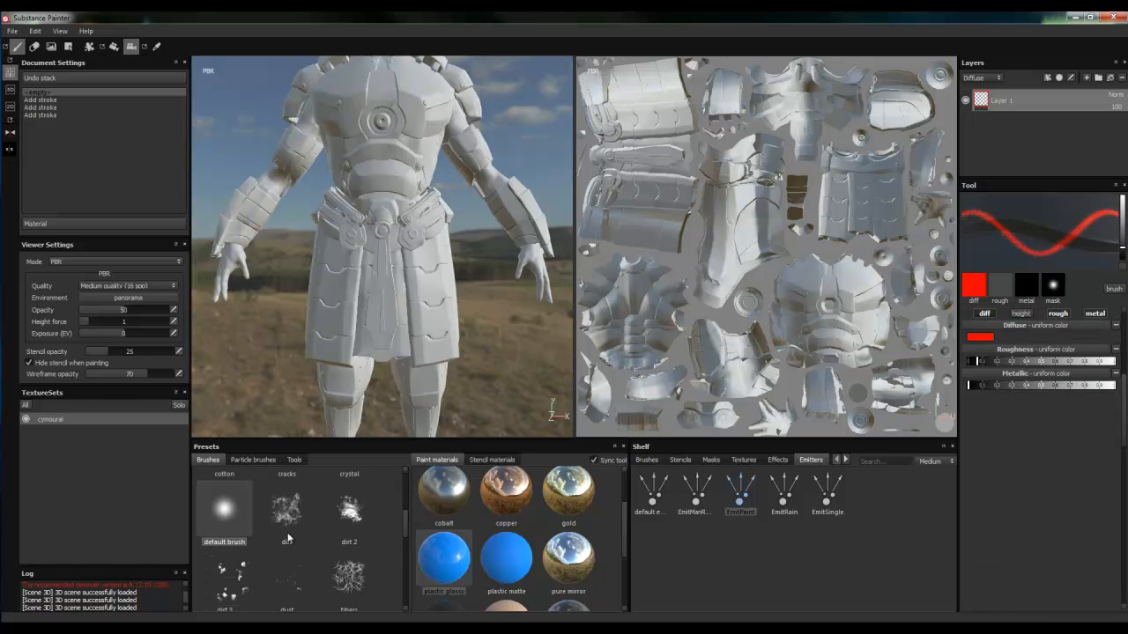
{"action": "left_click", "coordinate": [495, 460]}
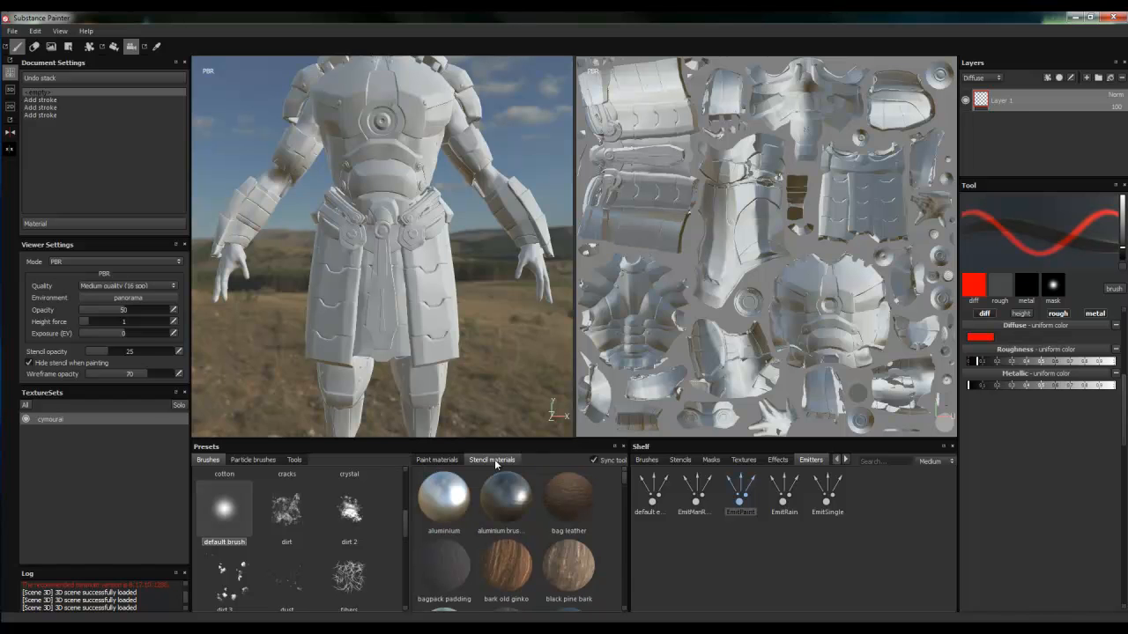
{"action": "scroll", "coordinate": [346, 282], "scroll_direction": "up", "scroll_amount": 1}
{"action": "scroll", "coordinate": [350, 281], "scroll_direction": "down", "scroll_amount": 2}
{"action": "scroll", "coordinate": [351, 280], "scroll_direction": "down", "scroll_amount": 3}
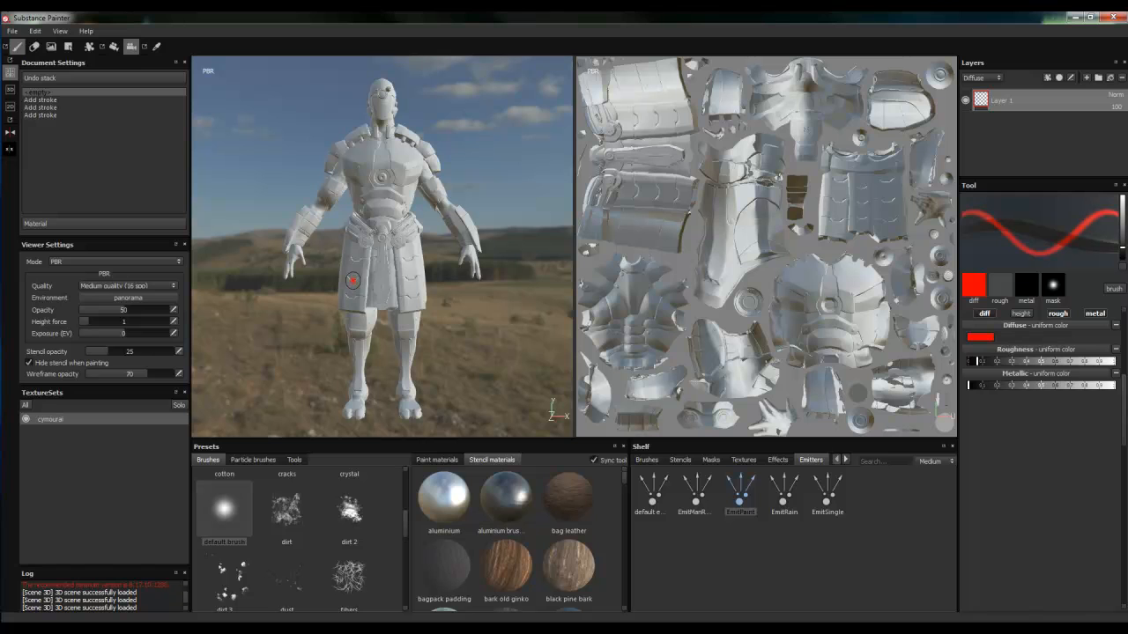
{"action": "left_click_drag", "start_coordinate": [624, 475], "coordinate": [624, 532]}
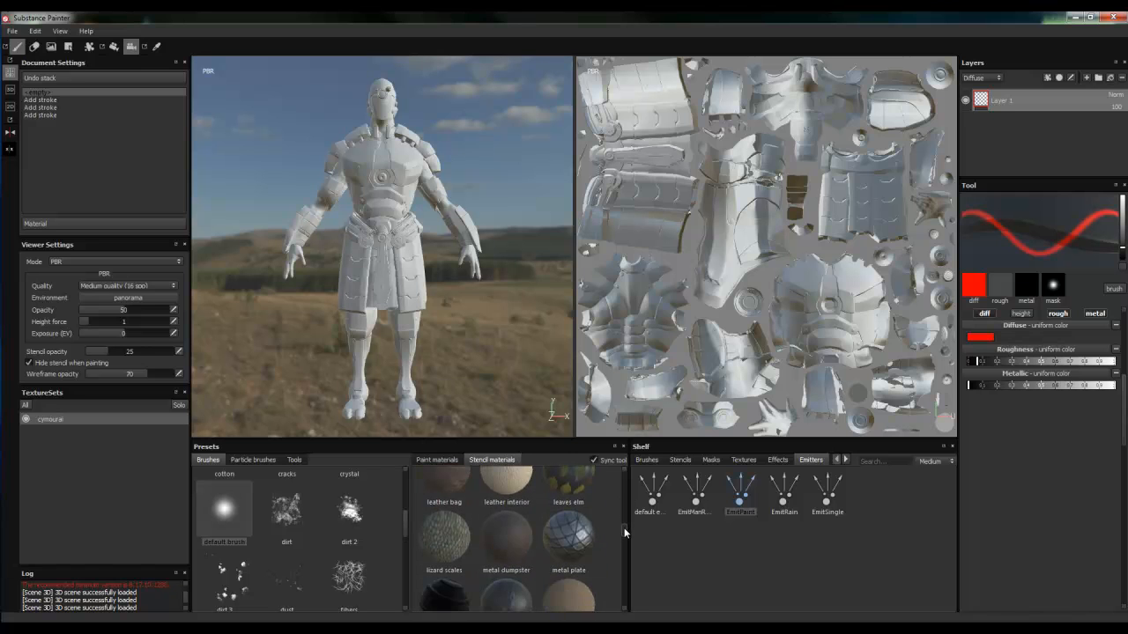
{"action": "left_click", "coordinate": [442, 548]}
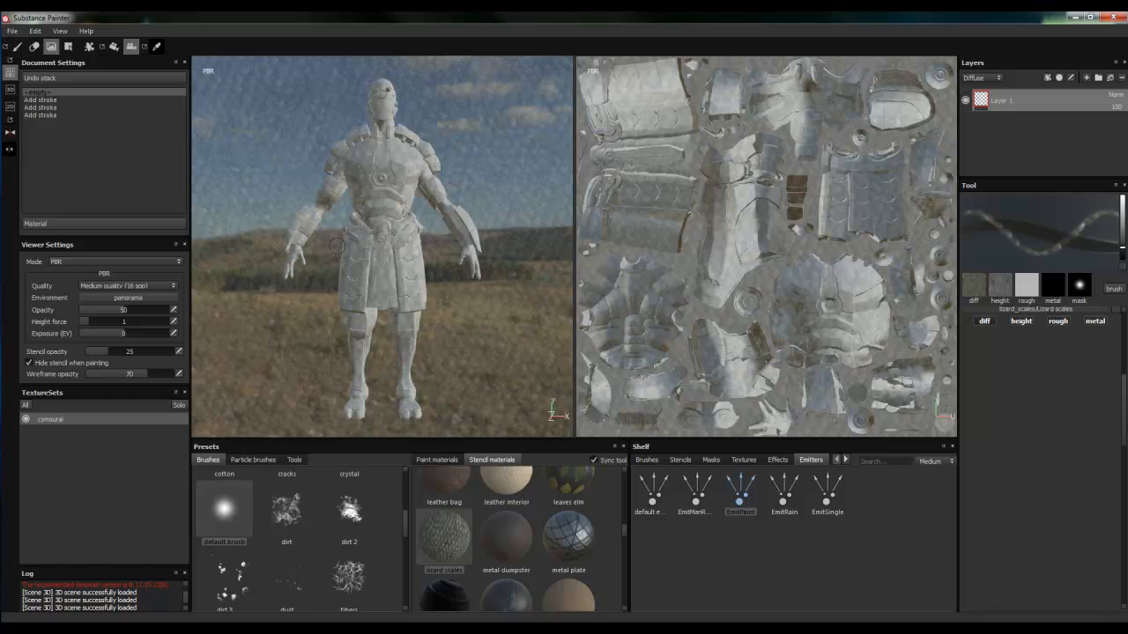
Scale down the lizard scales stencil to get a finer pattern over the model.
{"action": "key", "text": "s"}
{"action": "mouse_move", "coordinate": [335, 244]}
{"action": "left_mouse_down"}
{"action": "mouse_move", "coordinate": [336, 267]}
{"action": "mouse_move", "coordinate": [315, 244]}
{"action": "mouse_move", "coordinate": [322, 282]}
{"action": "mouse_move", "coordinate": [322, 189]}
{"action": "mouse_move", "coordinate": [322, 199]}
{"action": "left_mouse_up"}
{"action": "key", "text": "s"}
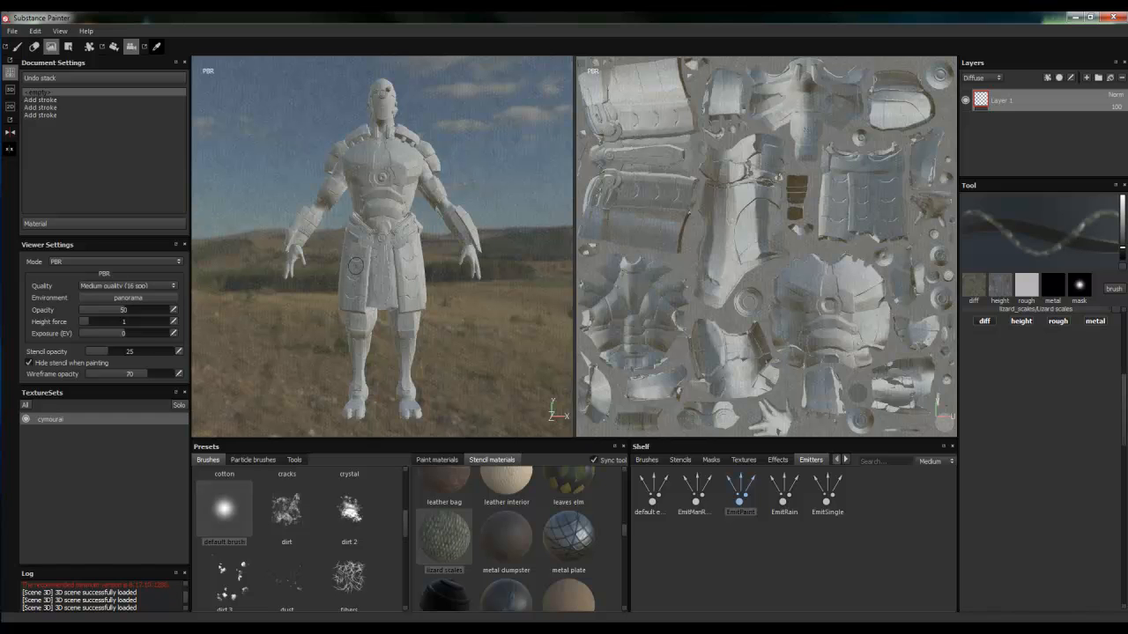
Enlarge the brush and paint lizard scales across the lower part of the character's skirt.
{"action": "key", "text": "shift"}
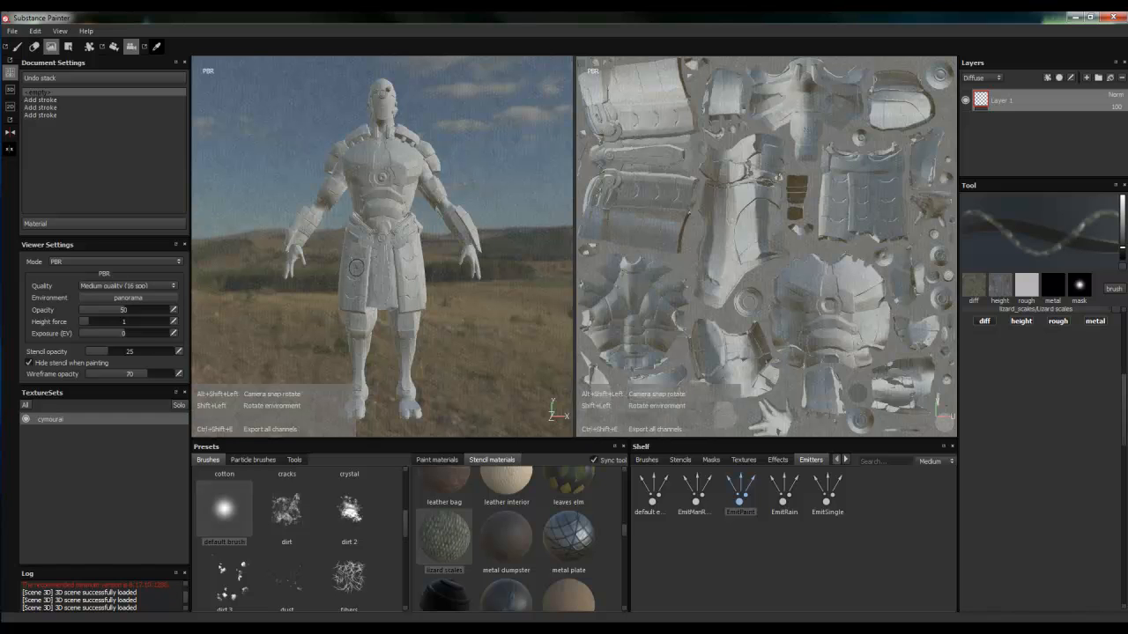
{"action": "key", "text": "bracketright"}
{"action": "key", "text": "bracketright"}
{"action": "key", "text": "bracketright"}
{"action": "key", "text": "bracketright"}
{"action": "key", "text": "bracketright"}
{"action": "key", "text": "bracketright"}
{"action": "key", "text": "bracketright"}
{"action": "key", "text": "bracketright"}
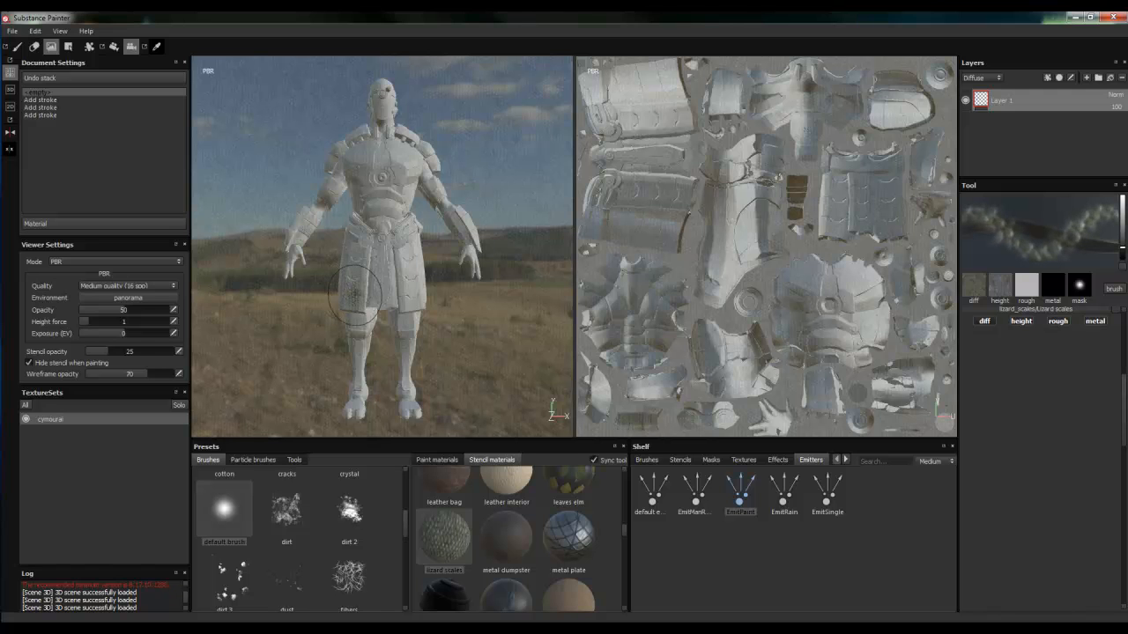
{"action": "mouse_move", "coordinate": [401, 295]}
{"action": "left_mouse_down"}
{"action": "mouse_move", "coordinate": [358, 293]}
{"action": "mouse_move", "coordinate": [413, 297]}
{"action": "left_mouse_up"}
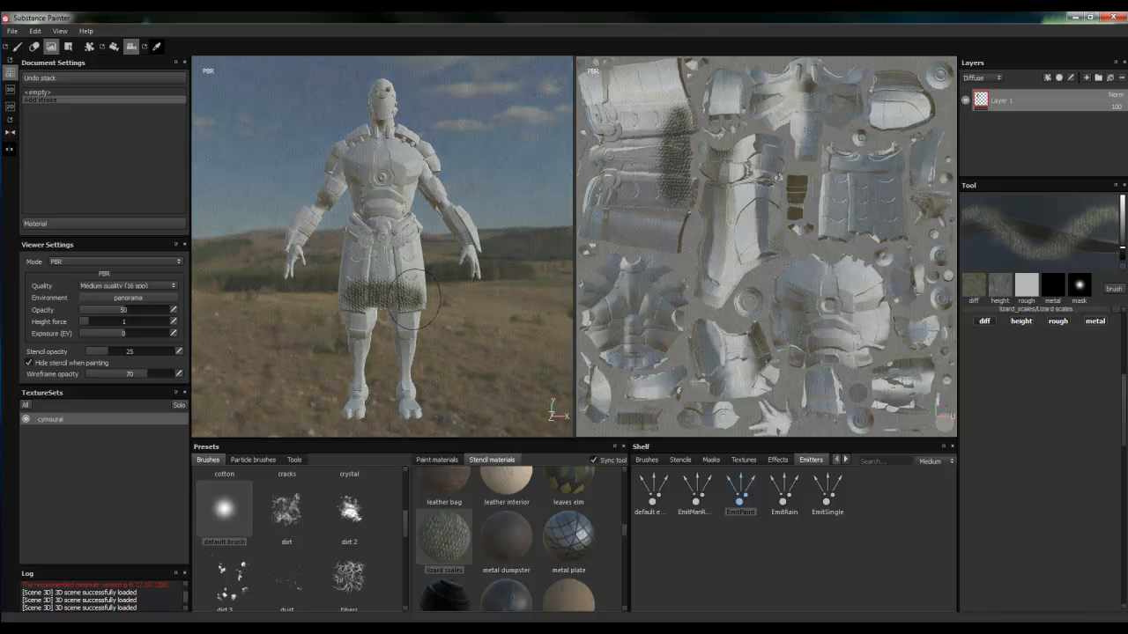
Switch to the 3D-only view and extend the lizard scales over the middle of the skirt.
{"action": "left_click_drag", "start_coordinate": [326, 222], "coordinate": [319, 214]}
{"action": "key", "text": "F2"}
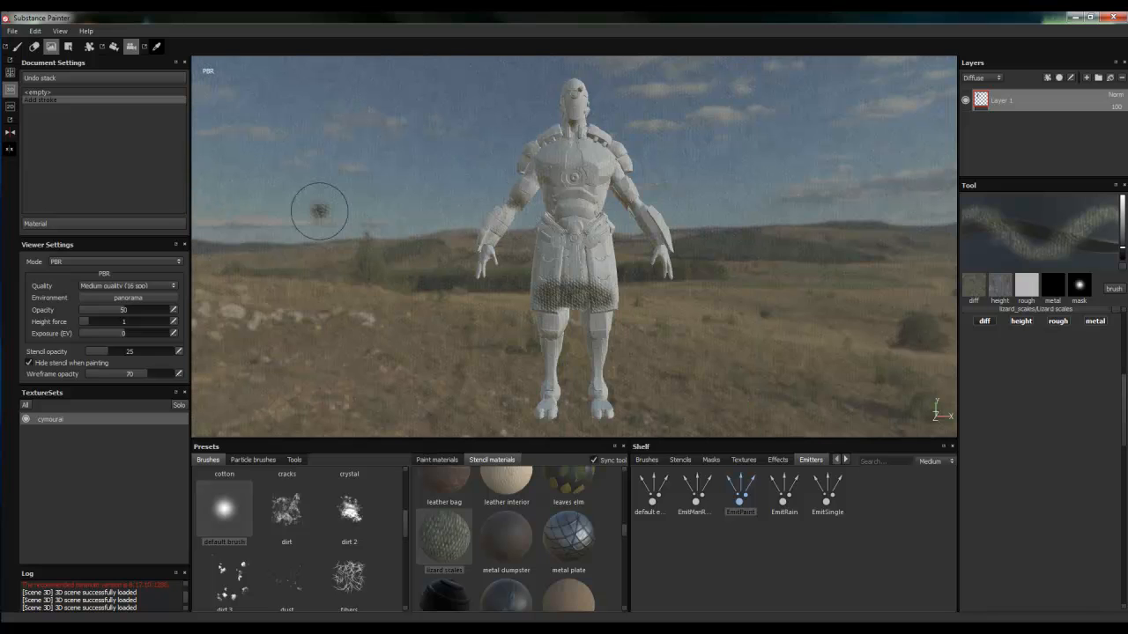
{"action": "mouse_move", "coordinate": [561, 283]}
{"action": "left_mouse_down"}
{"action": "mouse_move", "coordinate": [591, 283]}
{"action": "mouse_move", "coordinate": [559, 304]}
{"action": "mouse_move", "coordinate": [594, 291]}
{"action": "mouse_move", "coordinate": [589, 274]}
{"action": "mouse_move", "coordinate": [533, 274]}
{"action": "left_mouse_up"}
{"action": "left_click_drag", "start_coordinate": [406, 333], "coordinate": [480, 331], "text": "alt"}
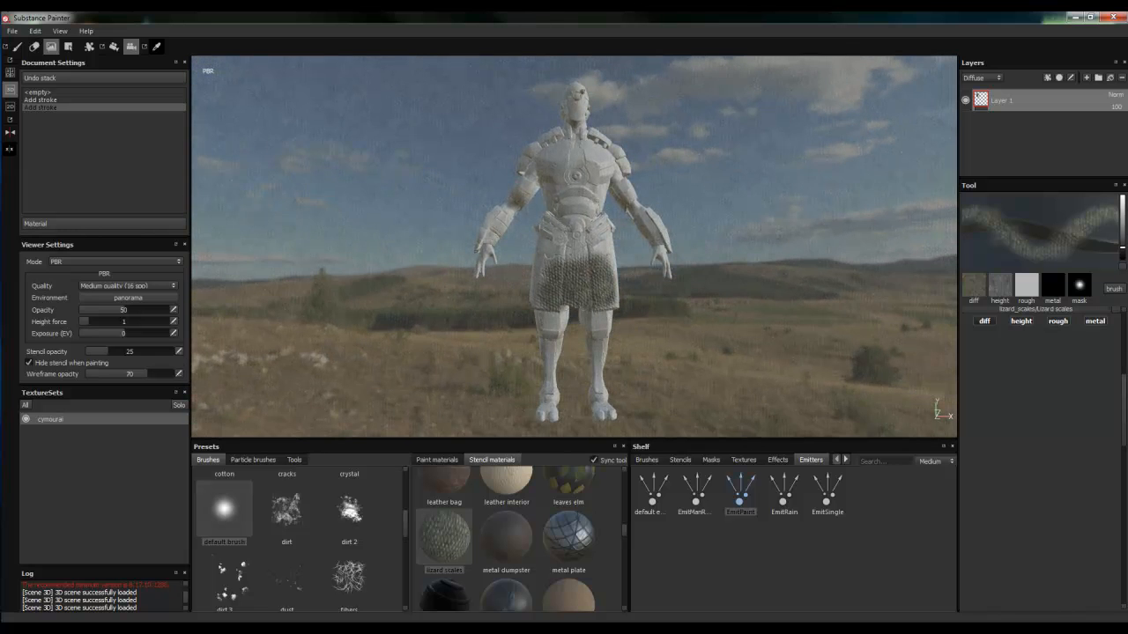
Enable symmetry with the Mirror Z plane and paint lizard scales over the character's torso and shoulders.
{"action": "key", "text": "l"}
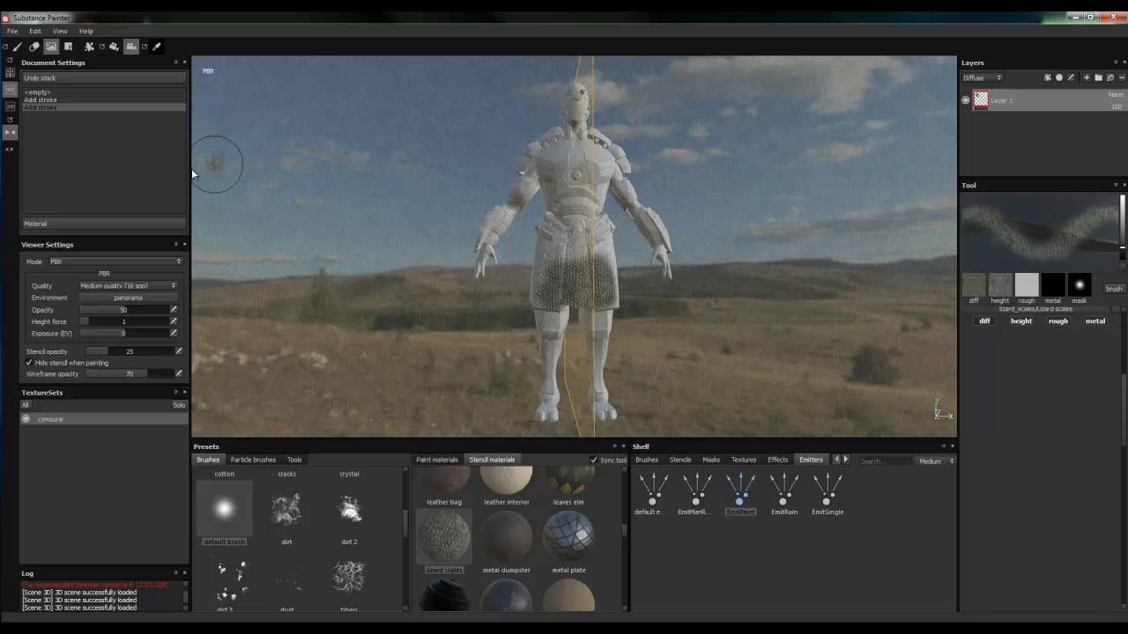
{"action": "left_click", "coordinate": [11, 150]}
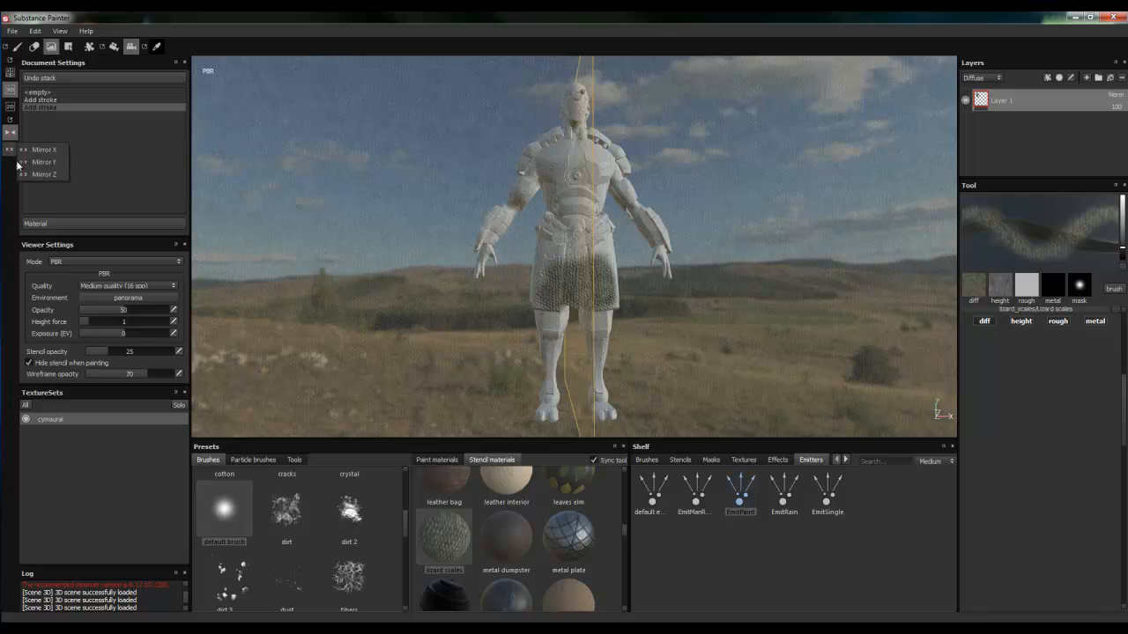
{"action": "left_click", "coordinate": [39, 179]}
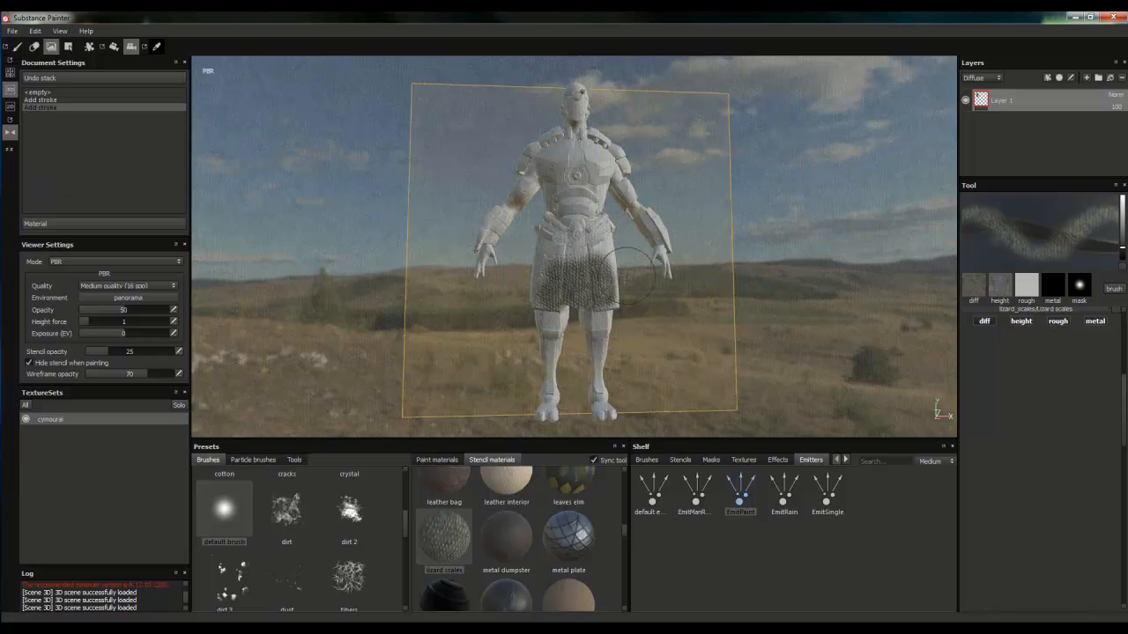
{"action": "mouse_move", "coordinate": [553, 154]}
{"action": "left_mouse_down"}
{"action": "mouse_move", "coordinate": [608, 154]}
{"action": "mouse_move", "coordinate": [539, 163]}
{"action": "mouse_move", "coordinate": [582, 146]}
{"action": "mouse_move", "coordinate": [562, 148]}
{"action": "mouse_move", "coordinate": [581, 154]}
{"action": "mouse_move", "coordinate": [564, 190]}
{"action": "mouse_move", "coordinate": [595, 163]}
{"action": "mouse_move", "coordinate": [612, 172]}
{"action": "mouse_move", "coordinate": [542, 228]}
{"action": "mouse_move", "coordinate": [604, 233]}
{"action": "mouse_move", "coordinate": [564, 234]}
{"action": "left_mouse_up"}
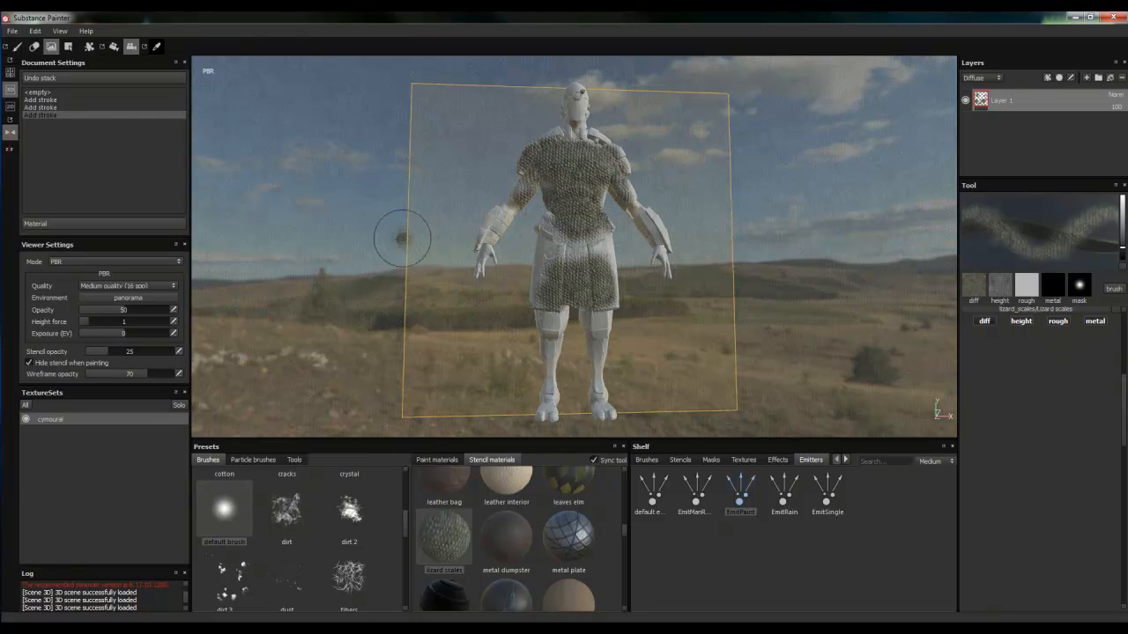
Examine the painted torso and display the advanced brush settings for the lizard scales material.
{"action": "left_click_drag", "start_coordinate": [369, 224], "coordinate": [362, 255], "text": "alt"}
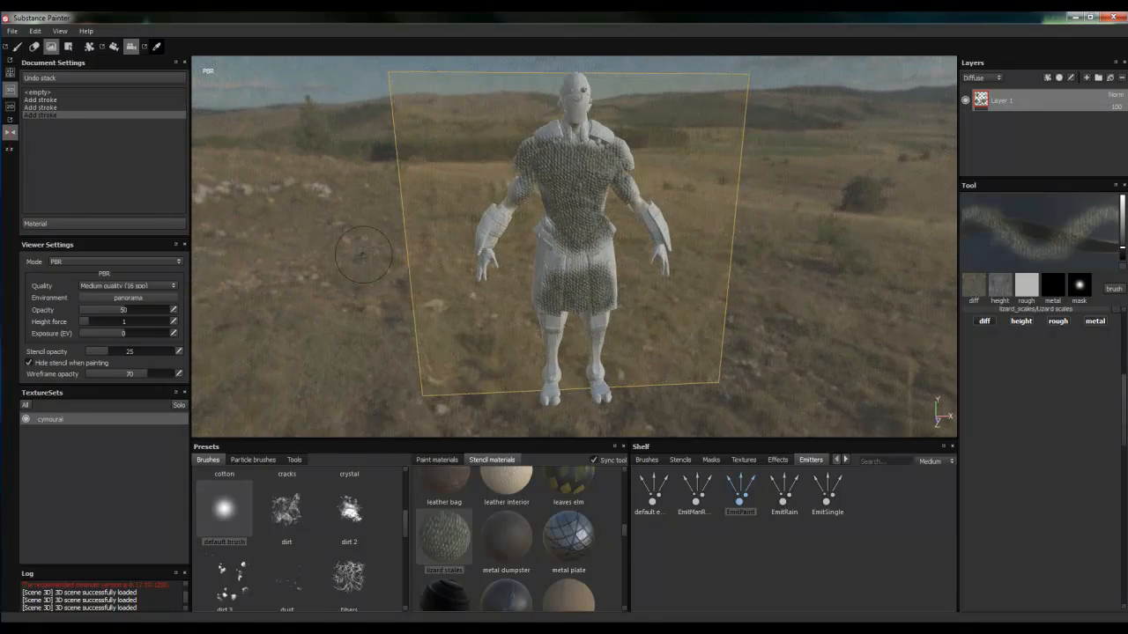
{"action": "scroll", "coordinate": [376, 256], "scroll_direction": "down", "scroll_amount": 2}
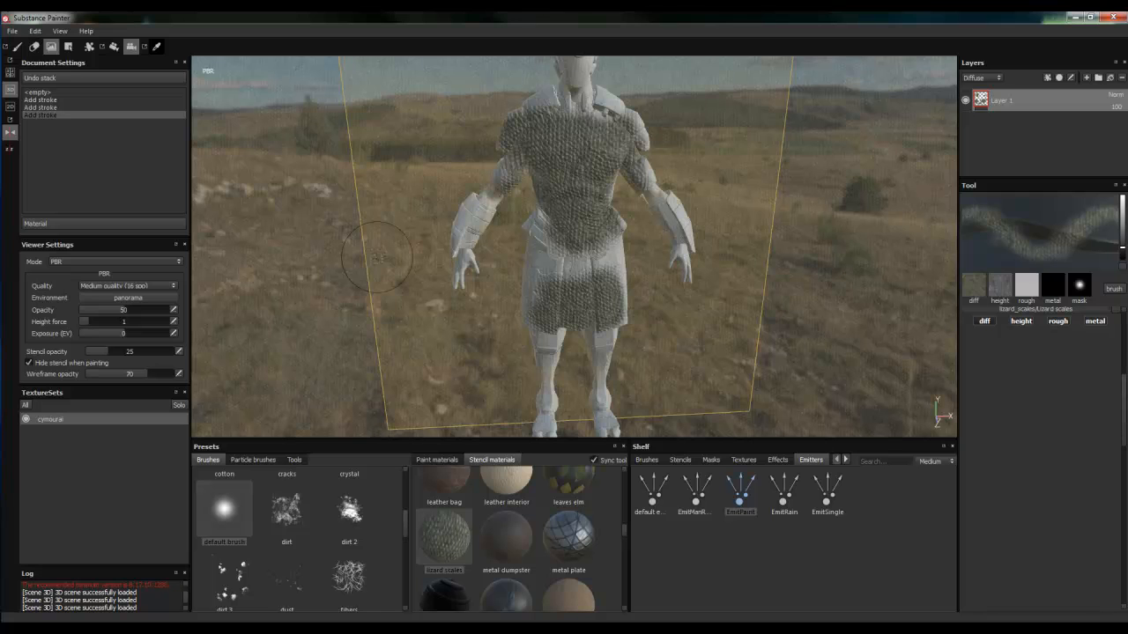
{"action": "scroll", "coordinate": [377, 258], "scroll_direction": "down", "scroll_amount": 1}
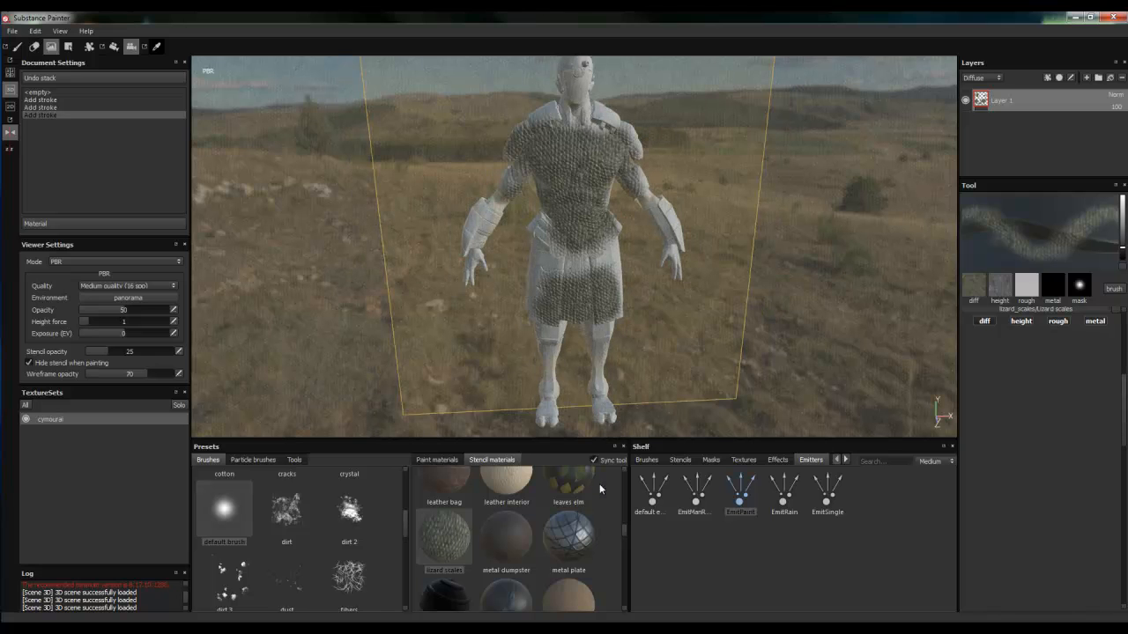
{"action": "left_click", "coordinate": [440, 542]}
{"action": "left_click", "coordinate": [1044, 312]}
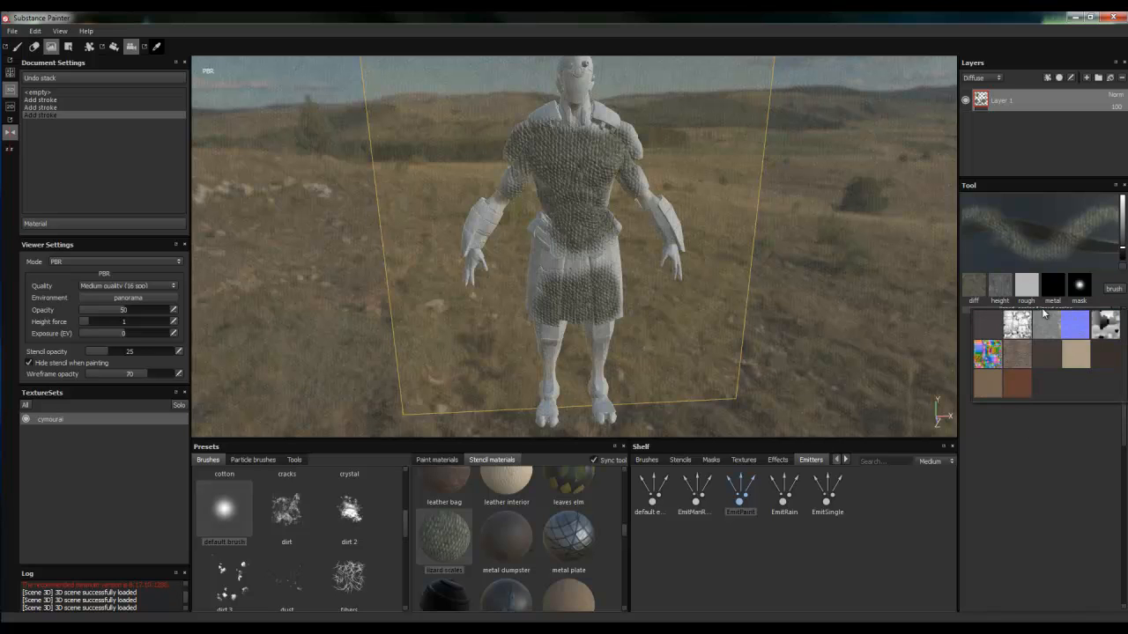
{"action": "left_click", "coordinate": [1080, 469]}
{"action": "left_click", "coordinate": [1114, 291]}
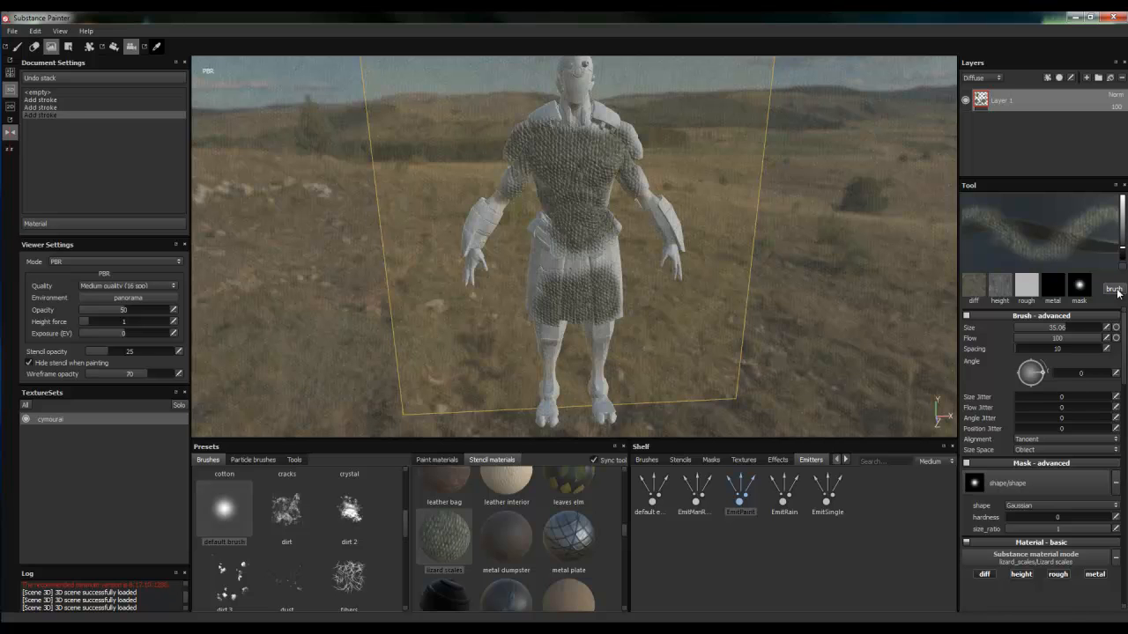
Show the advanced material settings for the lizard scales and examine their channel mapping, colour and wear parameters.
{"action": "left_click", "coordinate": [1069, 557]}
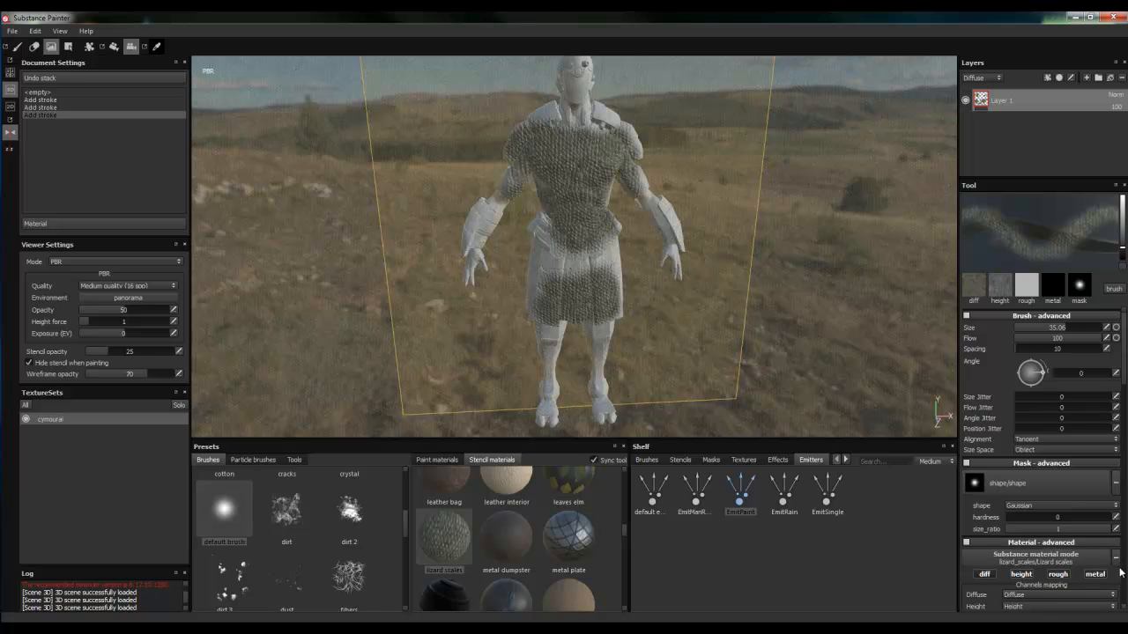
{"action": "scroll", "coordinate": [1040, 423], "scroll_direction": "down", "scroll_amount": 5}
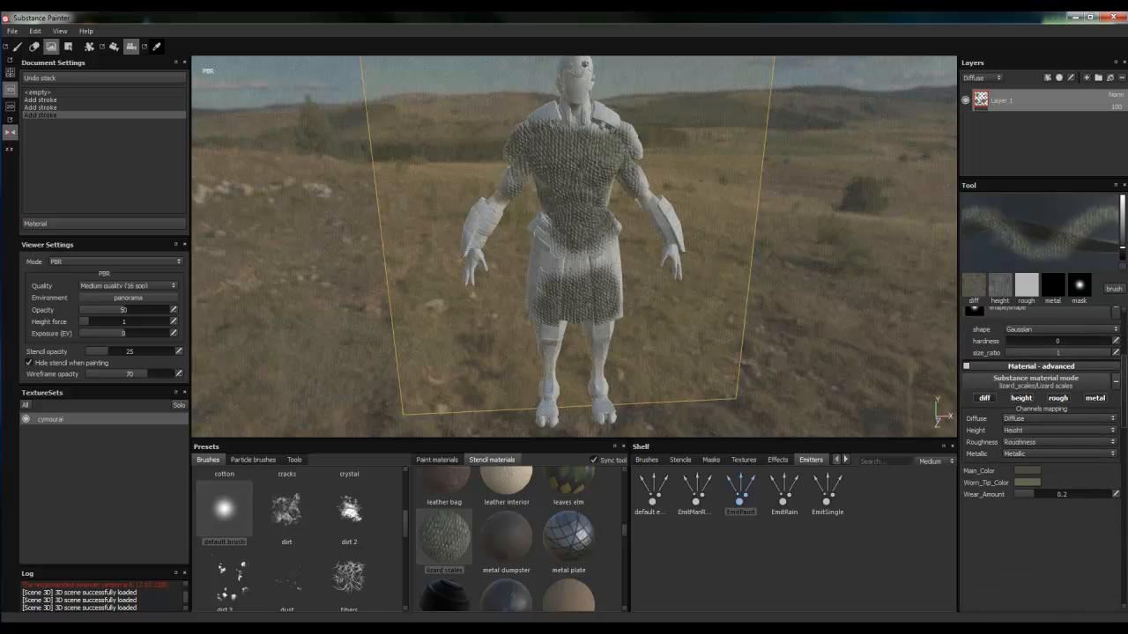
{"action": "scroll", "coordinate": [1050, 518], "scroll_direction": "down", "scroll_amount": 1}
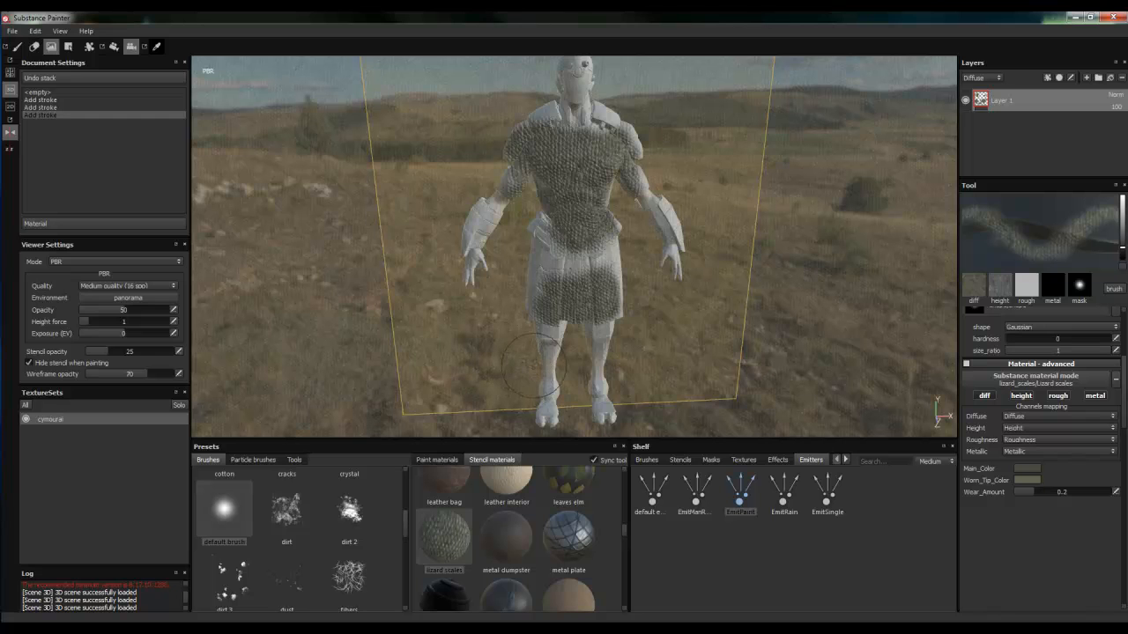
{"action": "scroll", "coordinate": [533, 365], "scroll_direction": "down", "scroll_amount": 2}
{"action": "scroll", "coordinate": [537, 365], "scroll_direction": "up", "scroll_amount": 1}
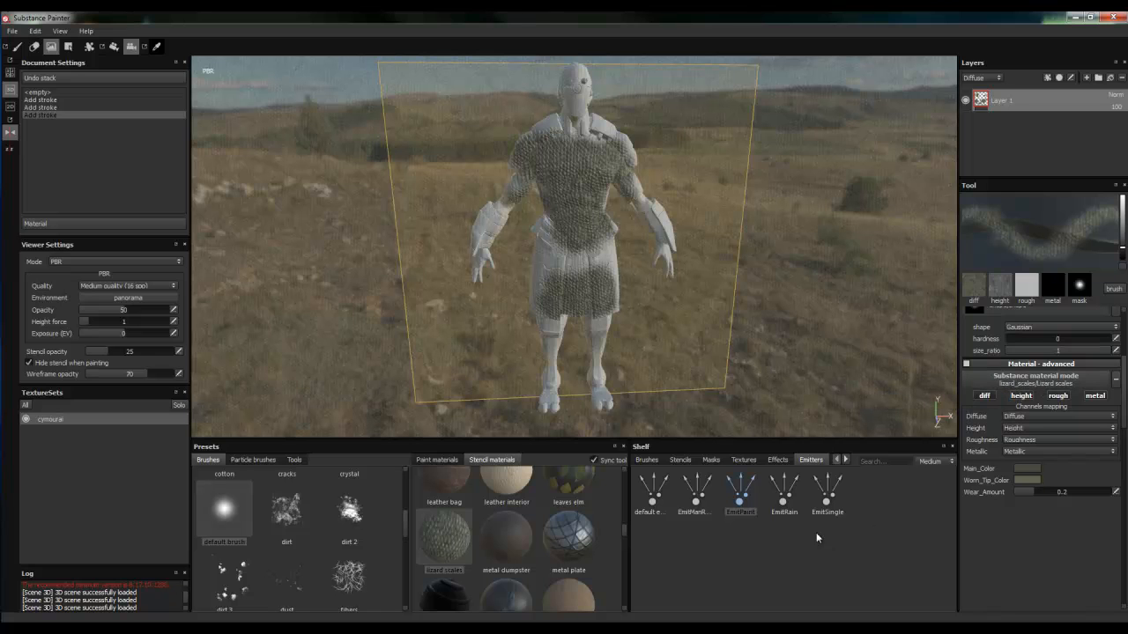
Import the Crocodile_Skin substance into the shelf's textures.
{"action": "left_click", "coordinate": [748, 461]}
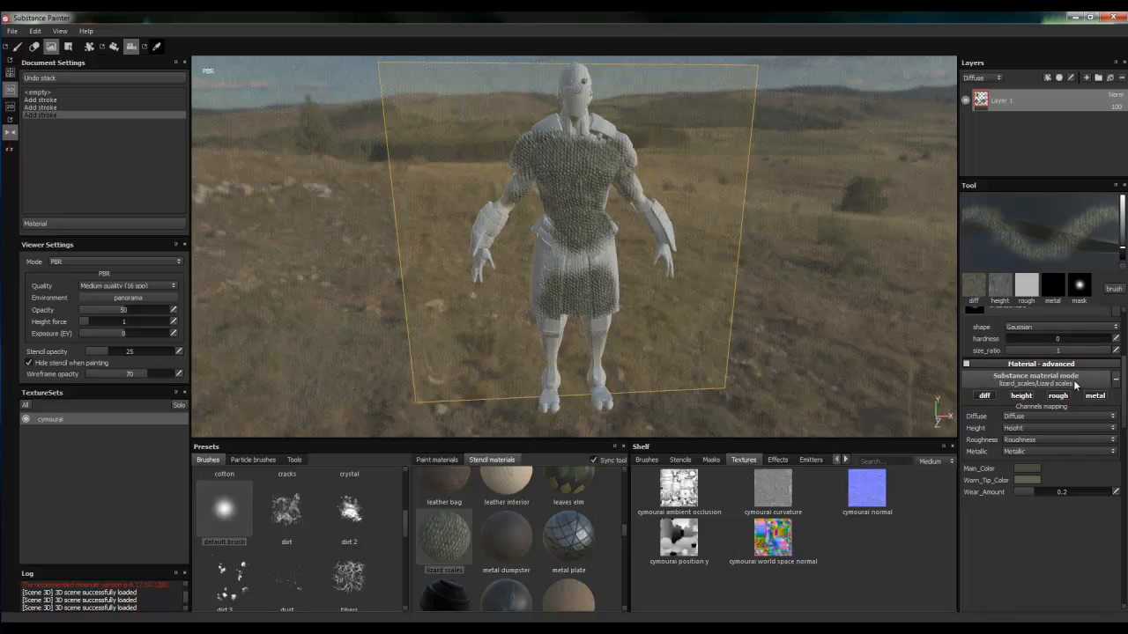
{"action": "left_click", "coordinate": [12, 31]}
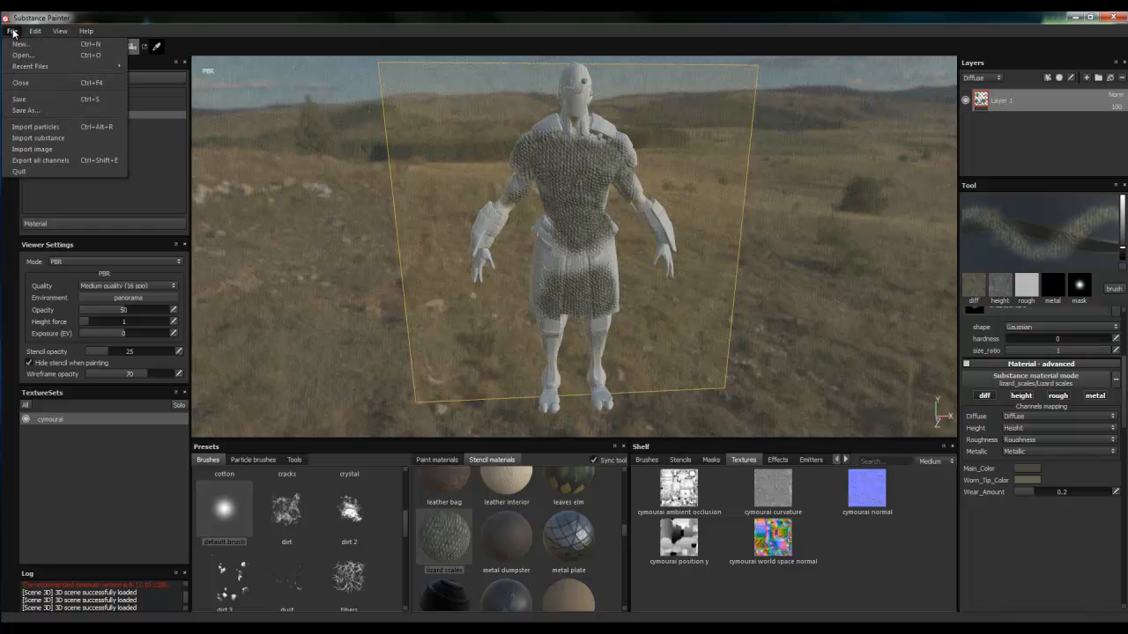
{"action": "left_click", "coordinate": [25, 141]}
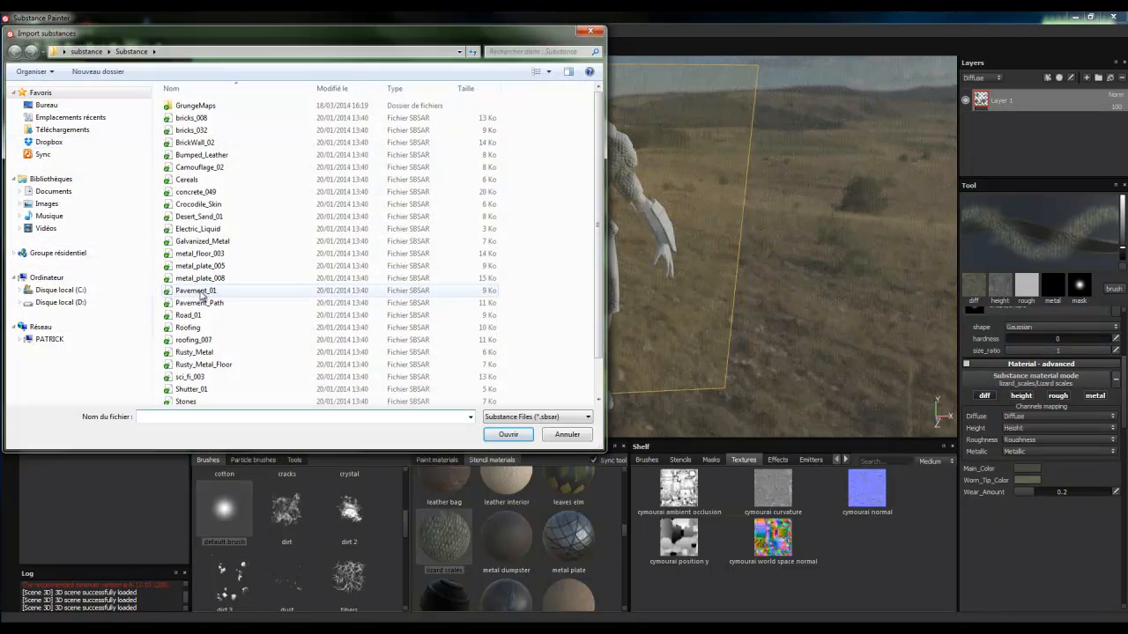
{"action": "left_click", "coordinate": [192, 206]}
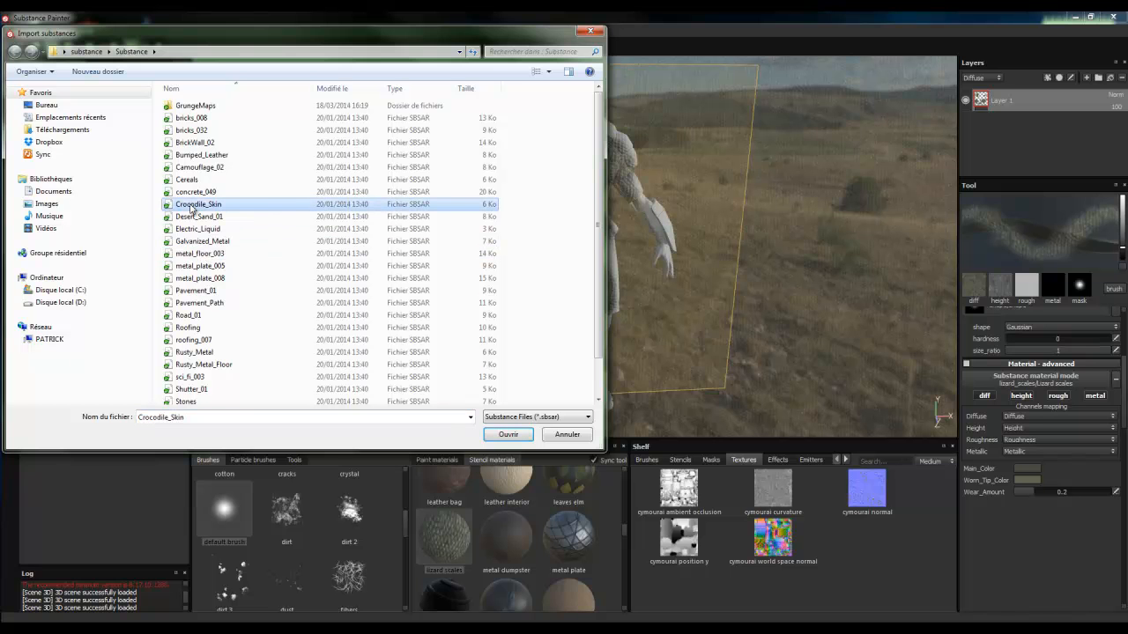
{"action": "left_click", "coordinate": [508, 434]}
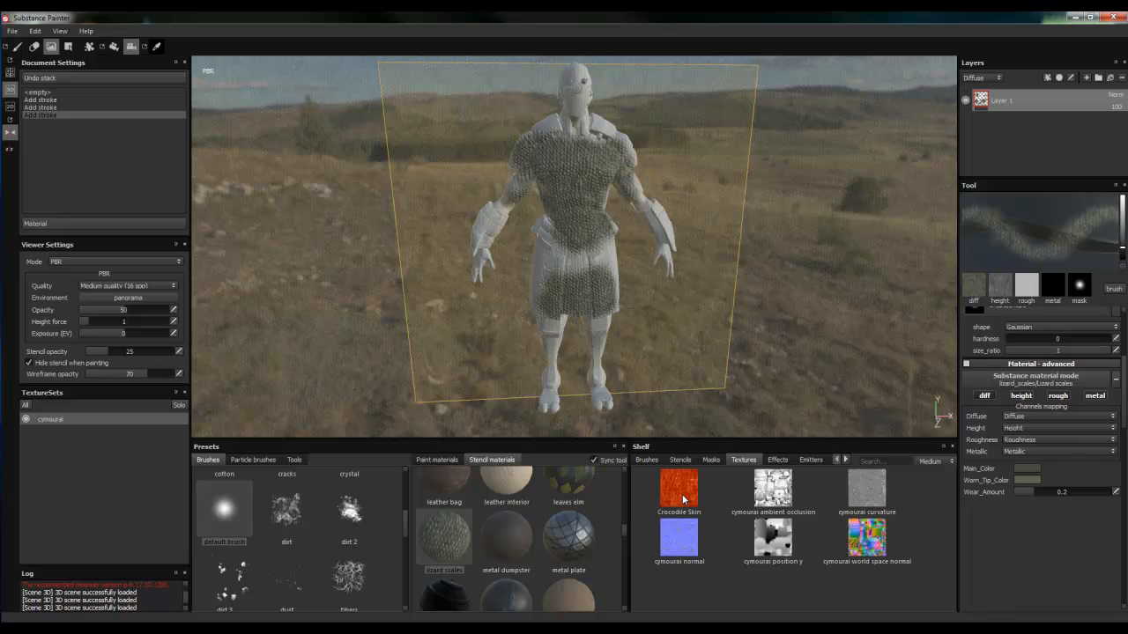
Assign the Crocodile Skin substance as the brush material and paint it over the front of the character's skirt.
{"action": "mouse_move", "coordinate": [682, 499]}
{"action": "left_mouse_down"}
{"action": "mouse_move", "coordinate": [1028, 398]}
{"action": "mouse_move", "coordinate": [1043, 381]}
{"action": "left_mouse_up"}
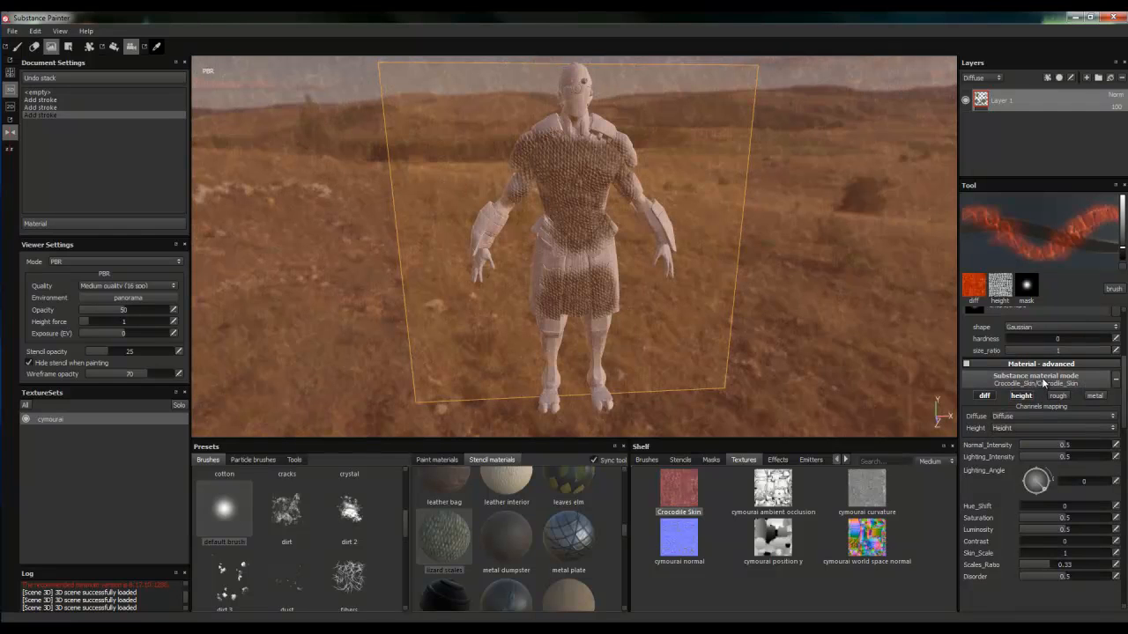
{"action": "mouse_move", "coordinate": [544, 260]}
{"action": "left_mouse_down"}
{"action": "mouse_move", "coordinate": [596, 267]}
{"action": "mouse_move", "coordinate": [577, 264]}
{"action": "mouse_move", "coordinate": [563, 295]}
{"action": "mouse_move", "coordinate": [582, 304]}
{"action": "mouse_move", "coordinate": [596, 273]}
{"action": "mouse_move", "coordinate": [602, 282]}
{"action": "left_mouse_up"}
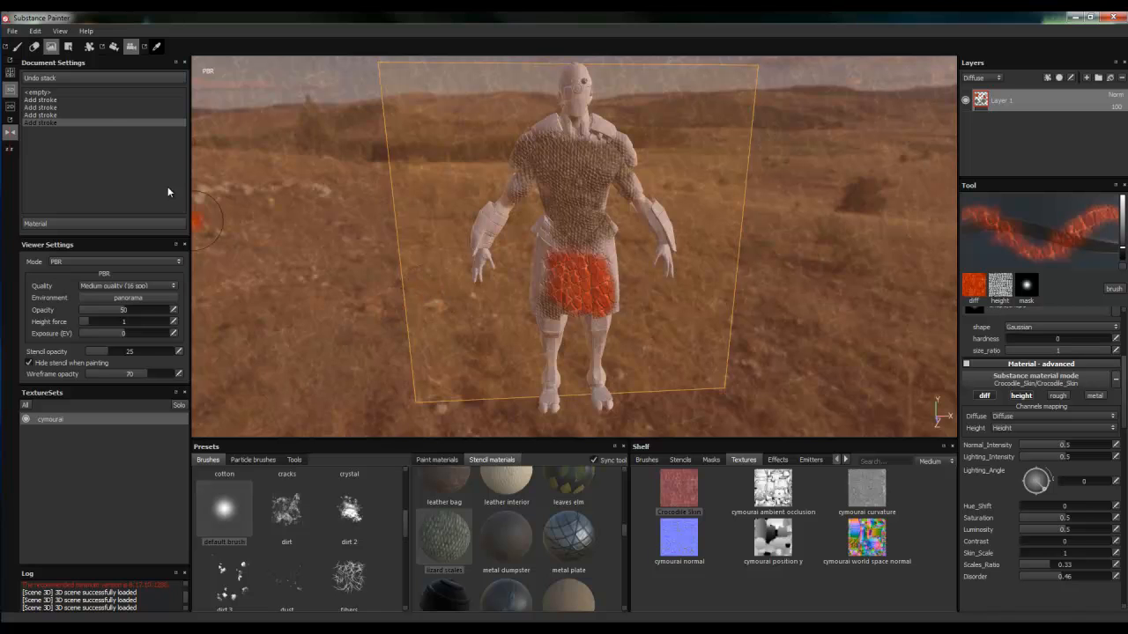
{"action": "left_click", "coordinate": [12, 31]}
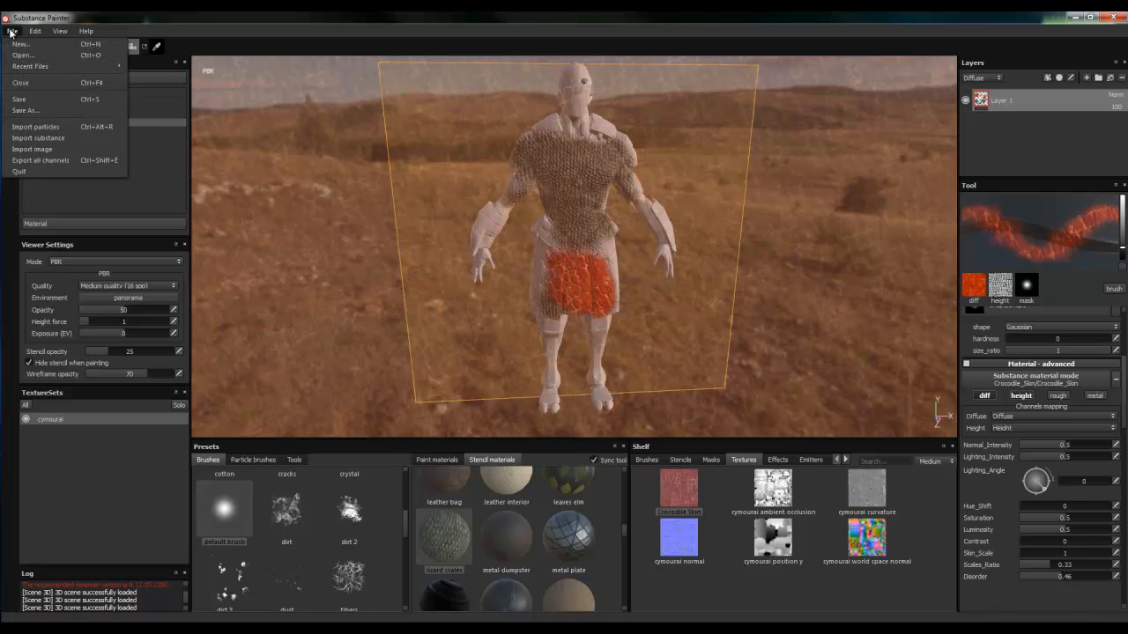
{"action": "left_click", "coordinate": [19, 45]}
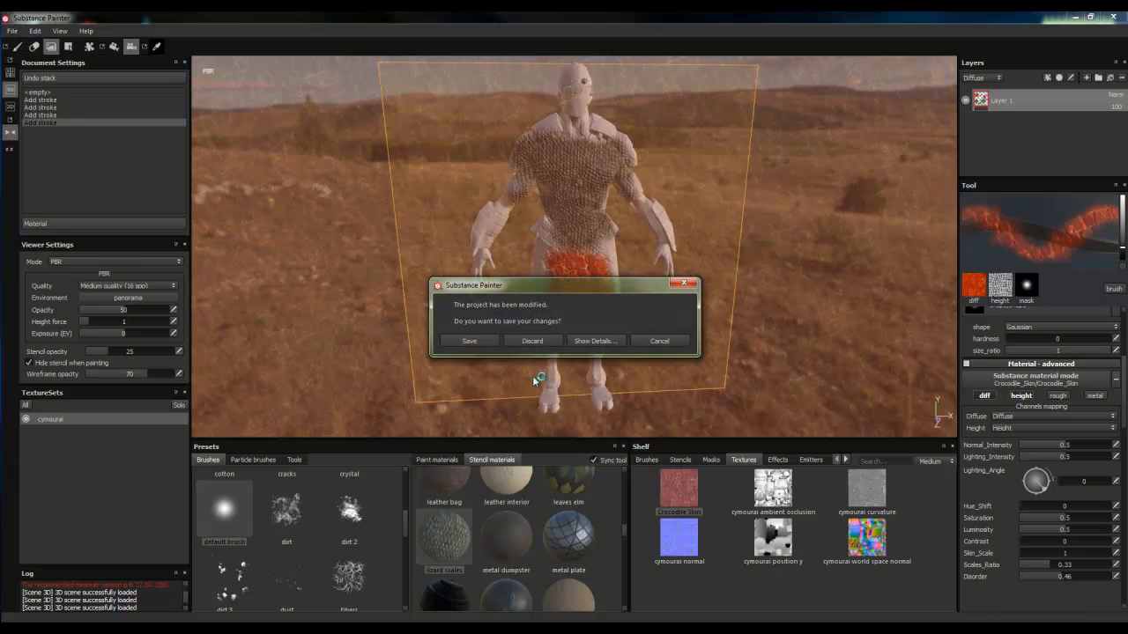
{"action": "left_click", "coordinate": [533, 341]}
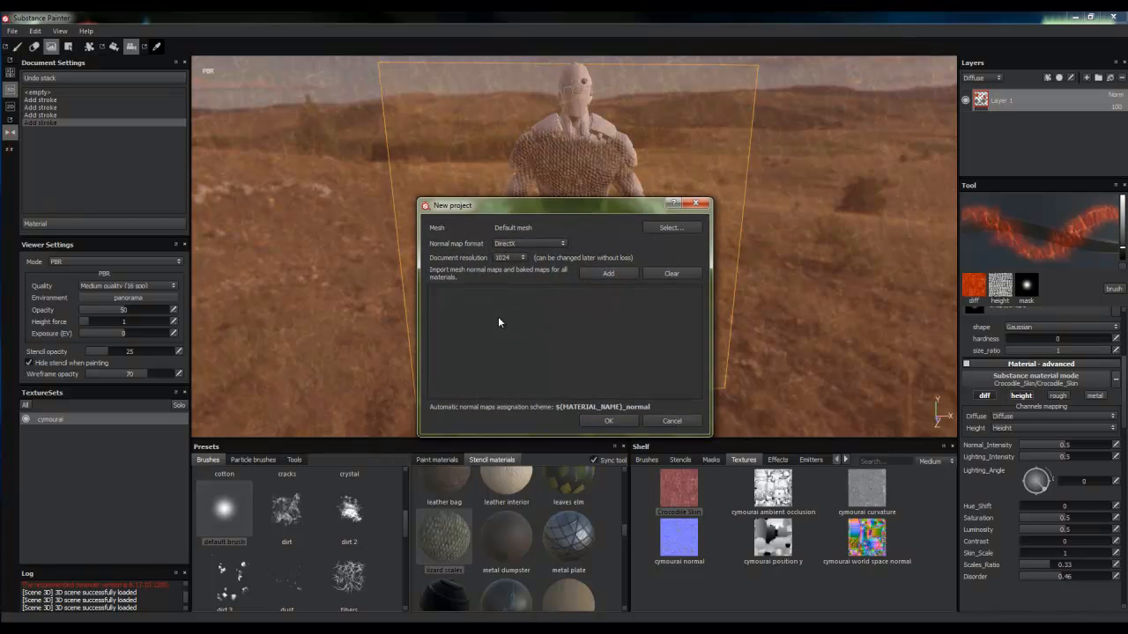
{"action": "left_click", "coordinate": [667, 229]}
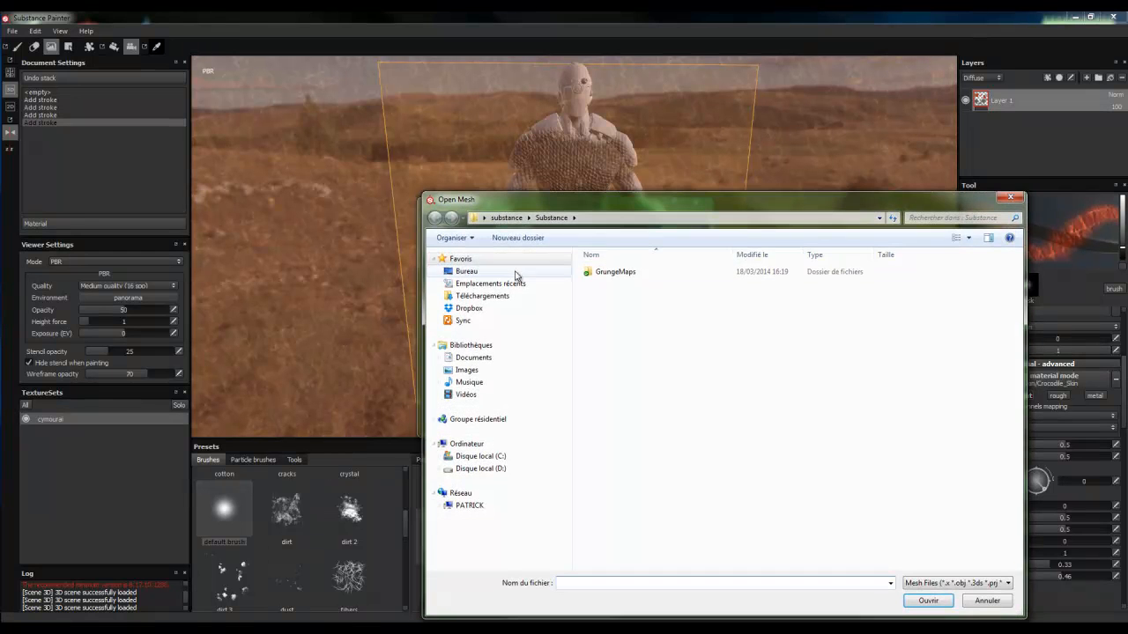
{"action": "left_click", "coordinate": [464, 275]}
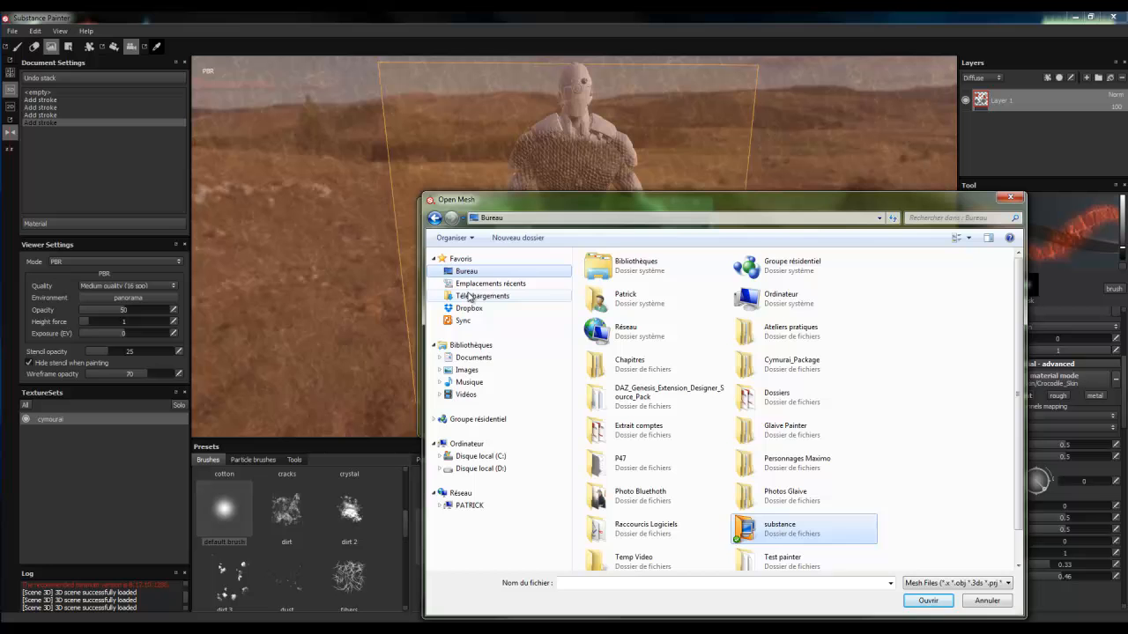
{"action": "double_click", "coordinate": [762, 564]}
{"action": "left_click", "coordinate": [676, 365]}
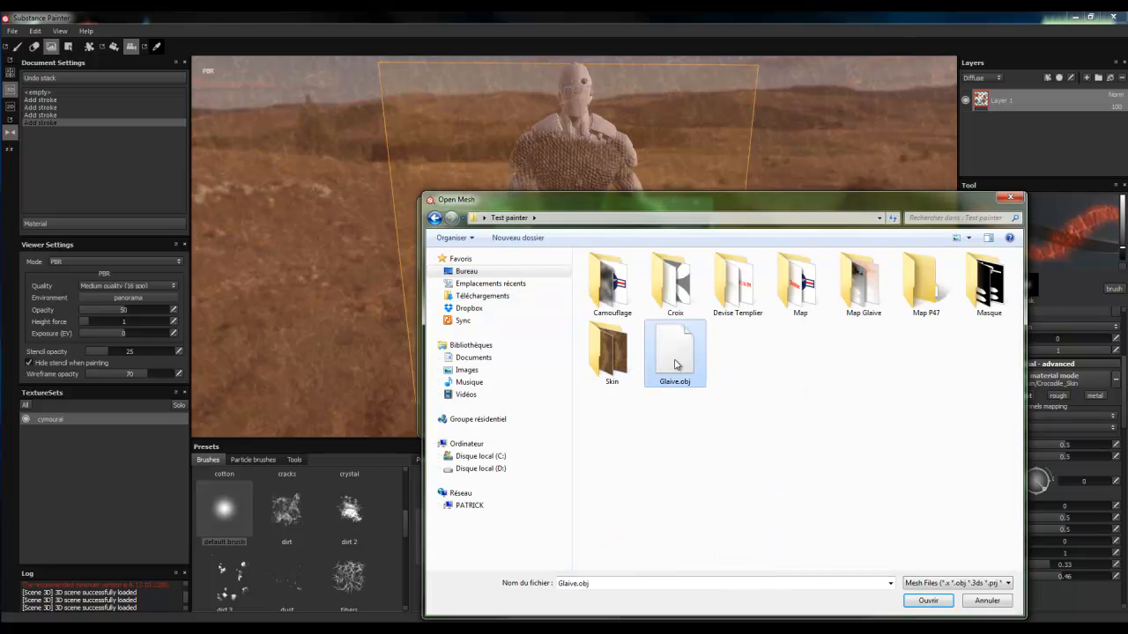
{"action": "left_click", "coordinate": [921, 603]}
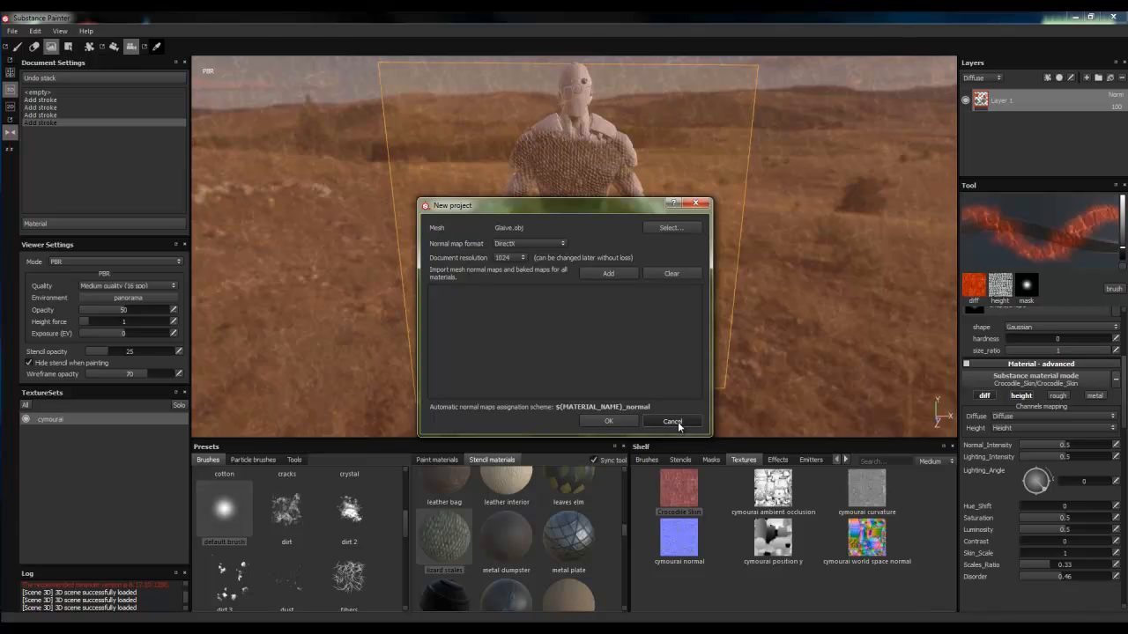
{"action": "left_click", "coordinate": [671, 422]}
Open the recent sword project, discarding the character project's changes, and view the textured sword from the front.
{"action": "left_click", "coordinate": [12, 31]}
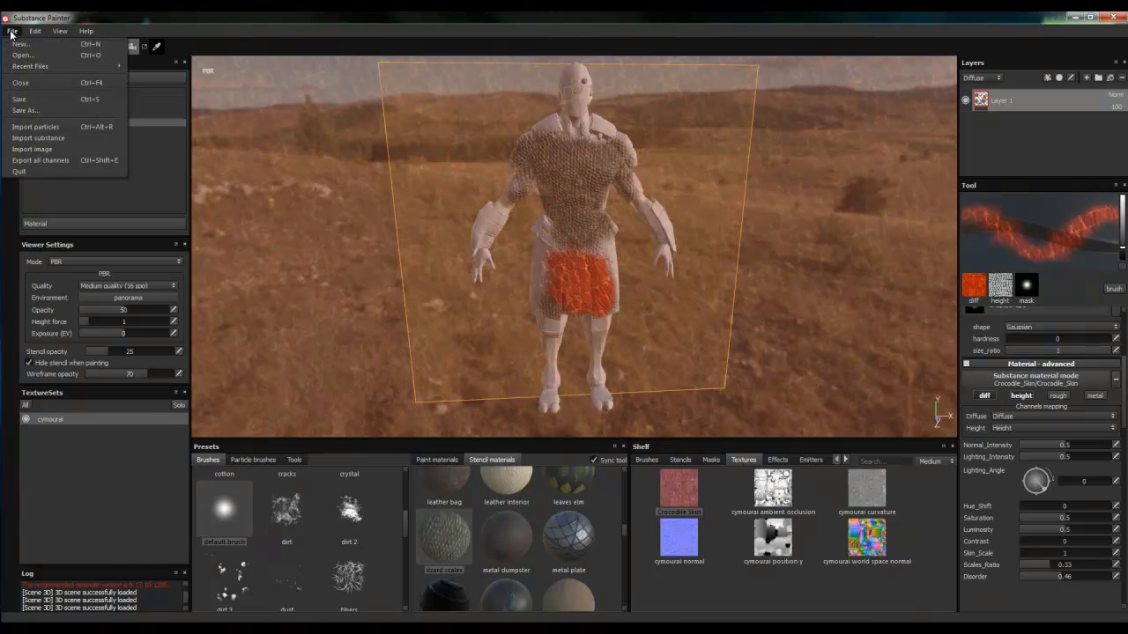
{"action": "mouse_move", "coordinate": [36, 67]}
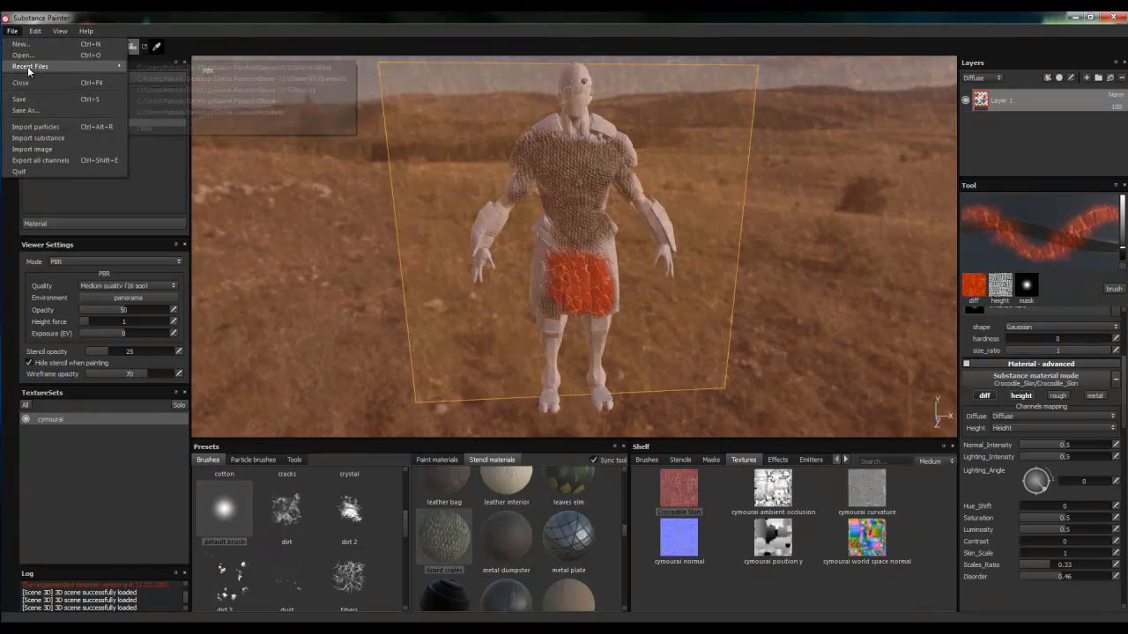
{"action": "left_click", "coordinate": [172, 71]}
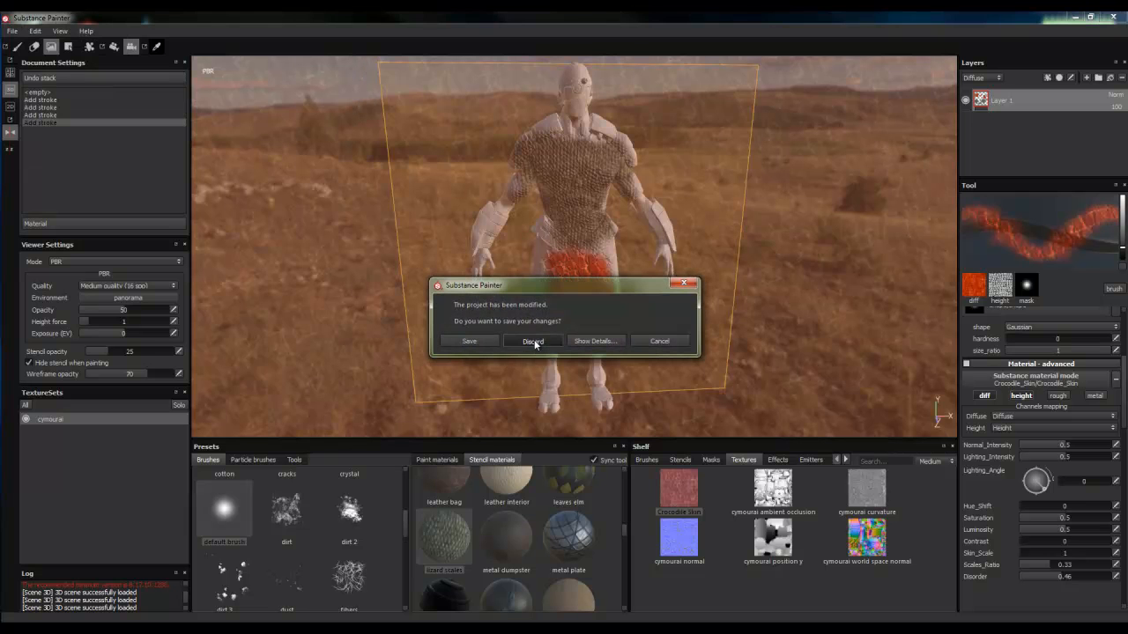
{"action": "left_click", "coordinate": [533, 344]}
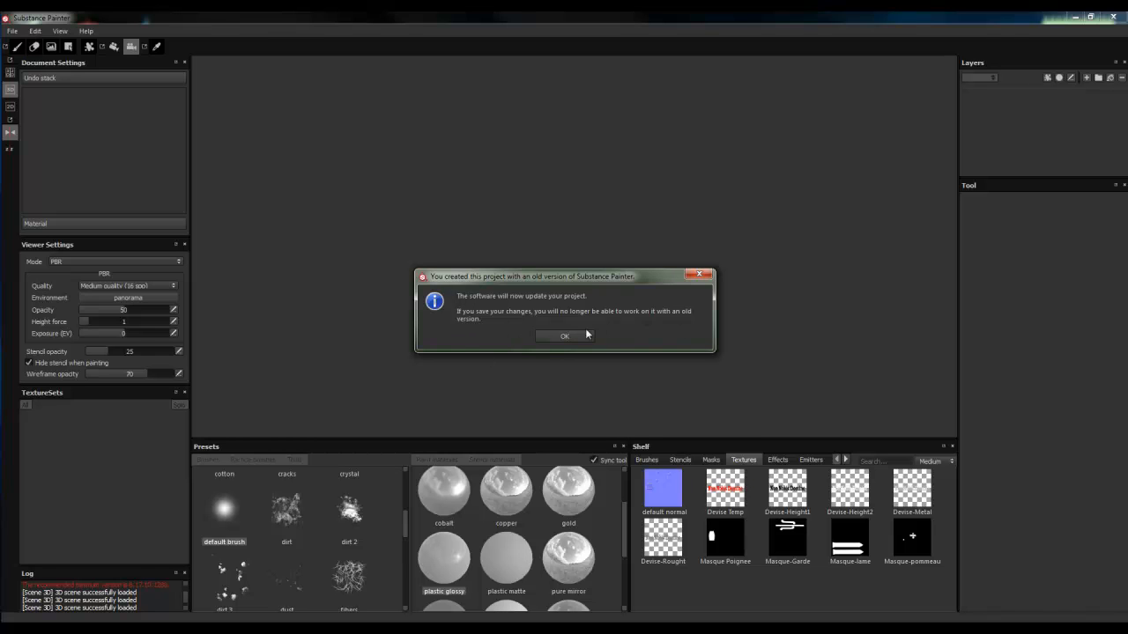
{"action": "left_click", "coordinate": [555, 338]}
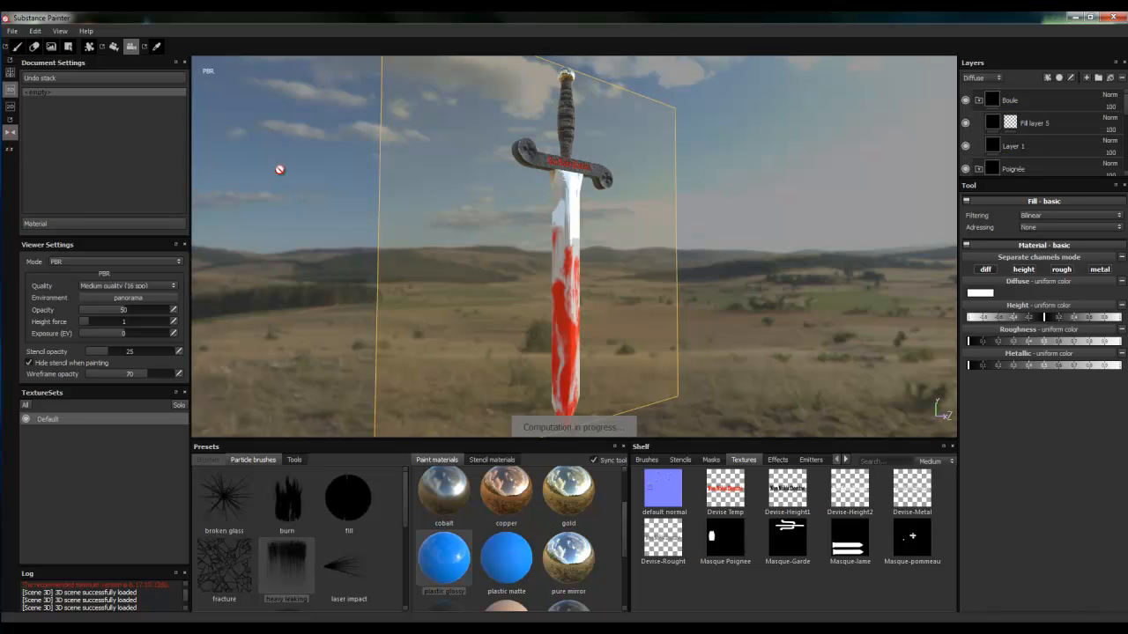
{"action": "left_click_drag", "start_coordinate": [456, 259], "coordinate": [323, 263], "text": "alt"}
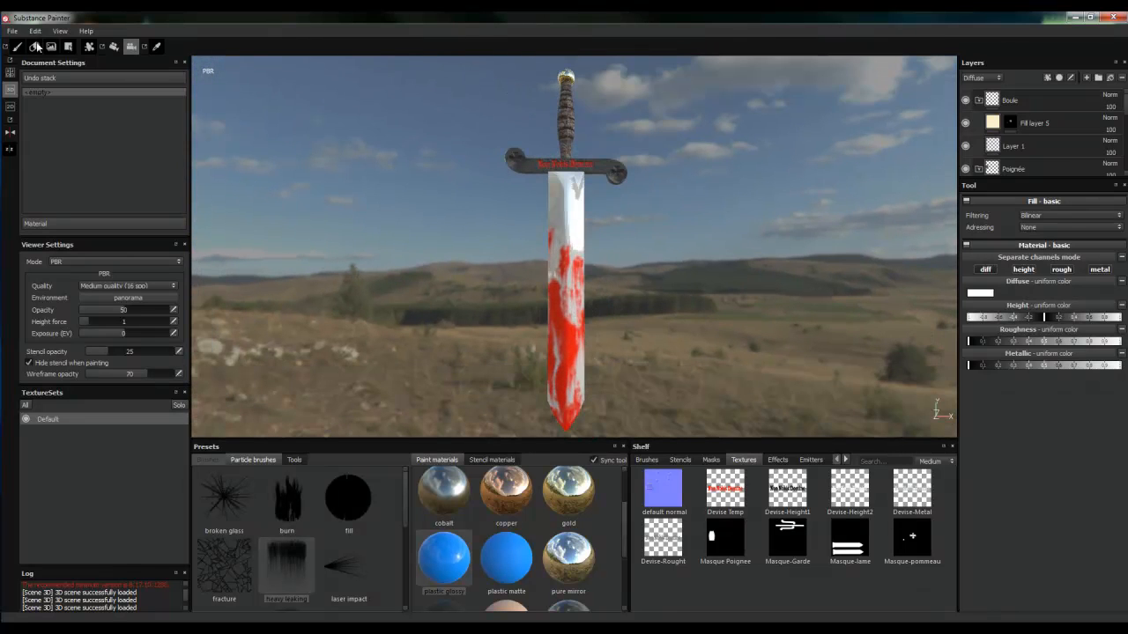
Start a new project with the Glaive.obj mesh and the DirectX normal map format, discarding the open project's changes.
{"action": "left_click", "coordinate": [13, 31]}
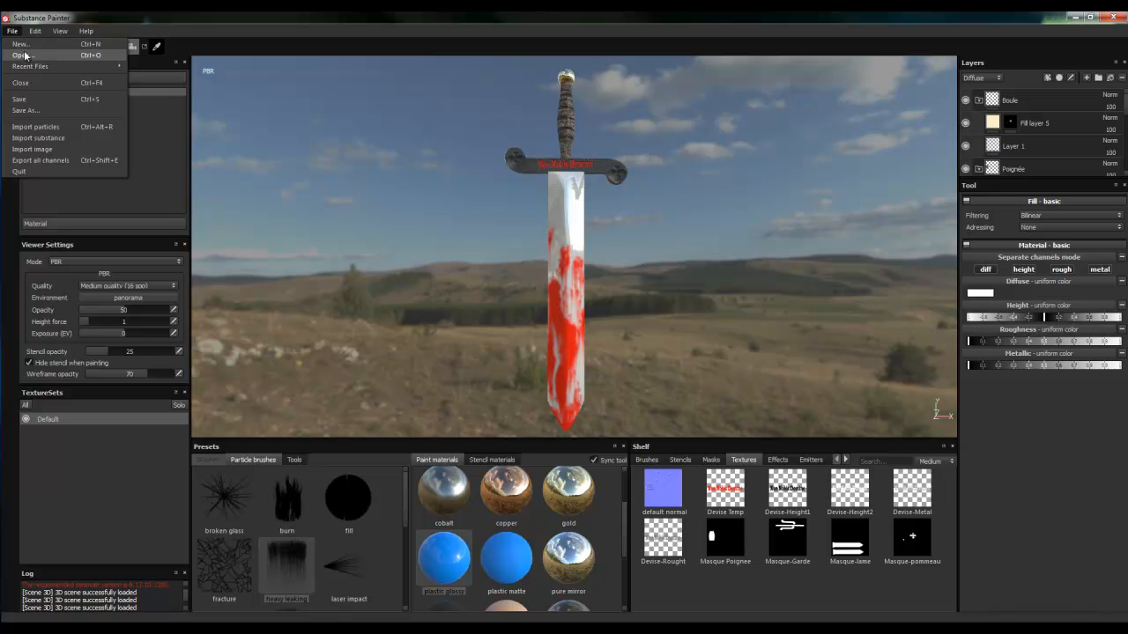
{"action": "left_click", "coordinate": [24, 45]}
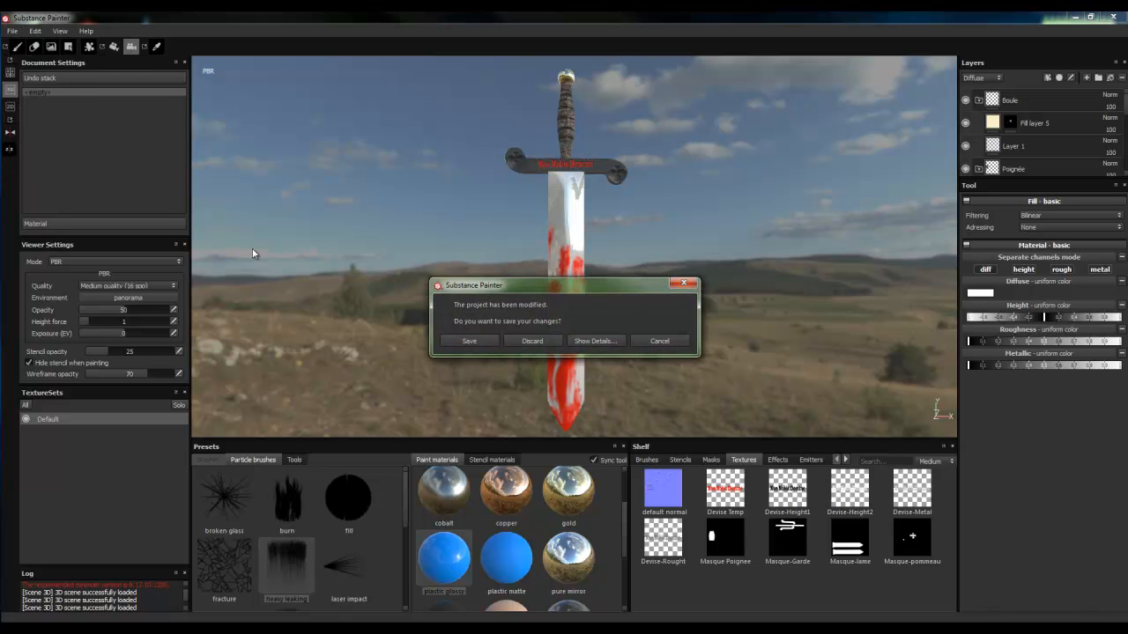
{"action": "left_click", "coordinate": [543, 339]}
{"action": "left_click", "coordinate": [669, 228]}
{"action": "left_click", "coordinate": [681, 366]}
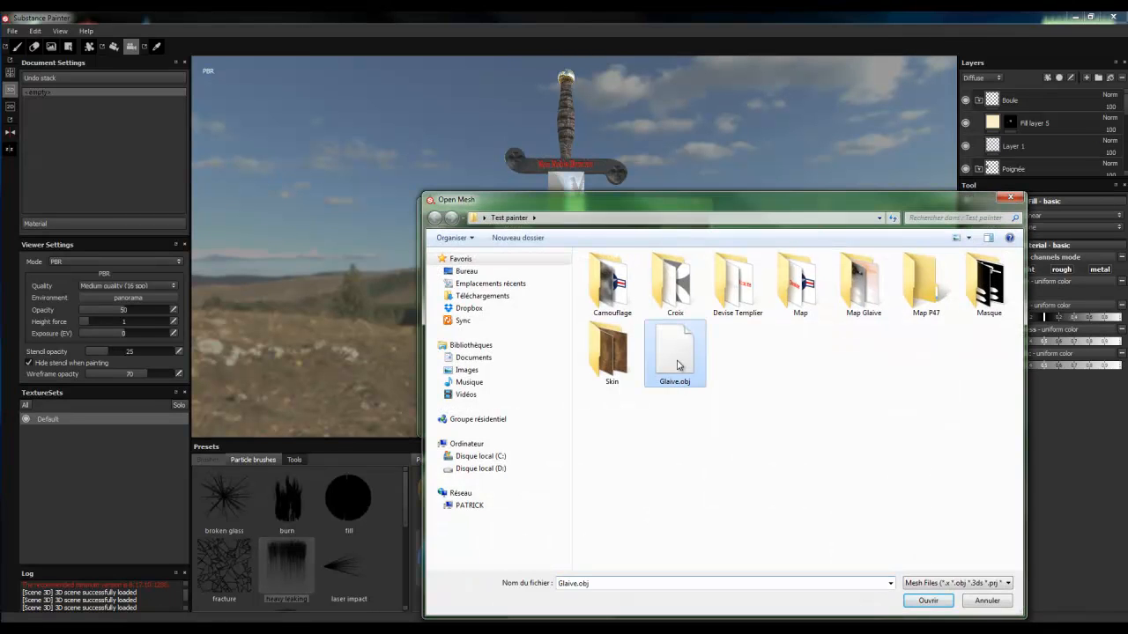
{"action": "left_click", "coordinate": [928, 600]}
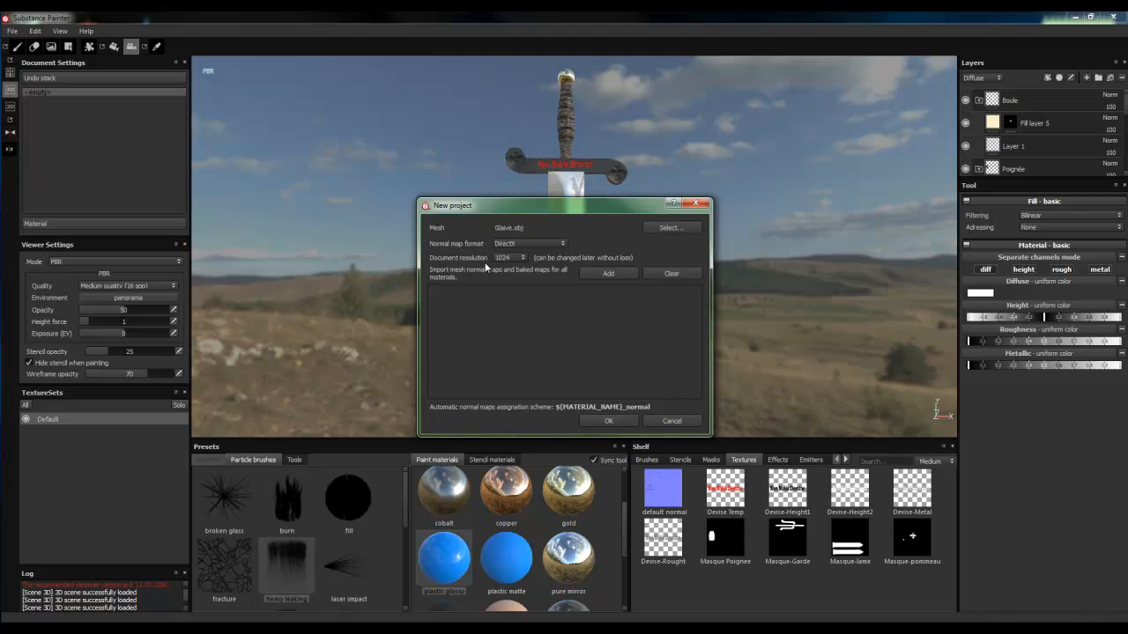
{"action": "left_click", "coordinate": [539, 244]}
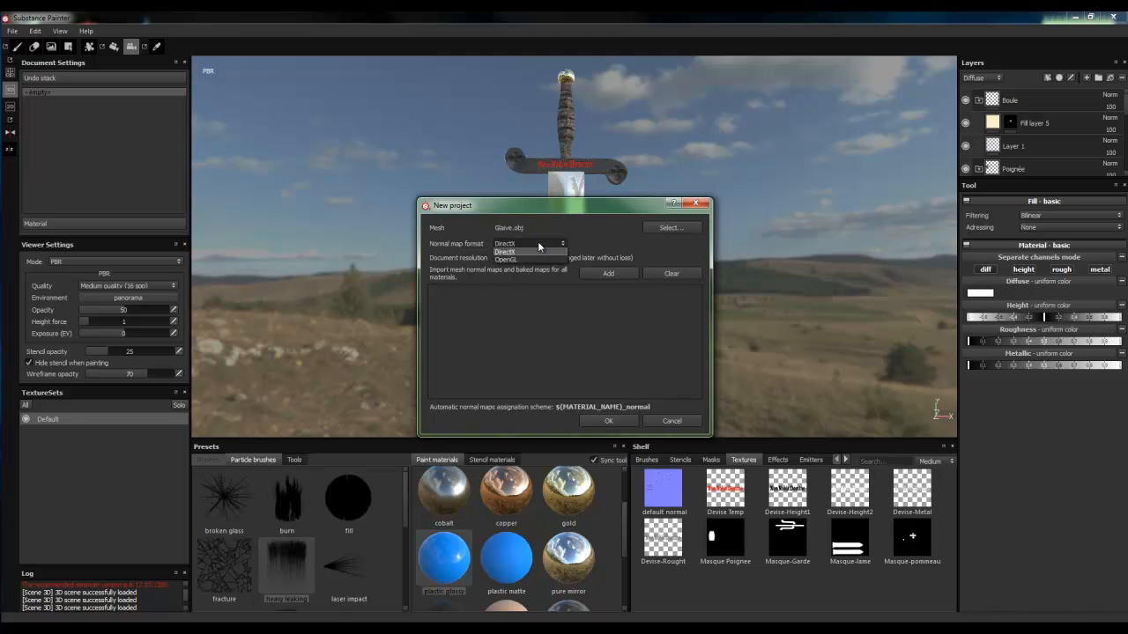
{"action": "left_click", "coordinate": [535, 251]}
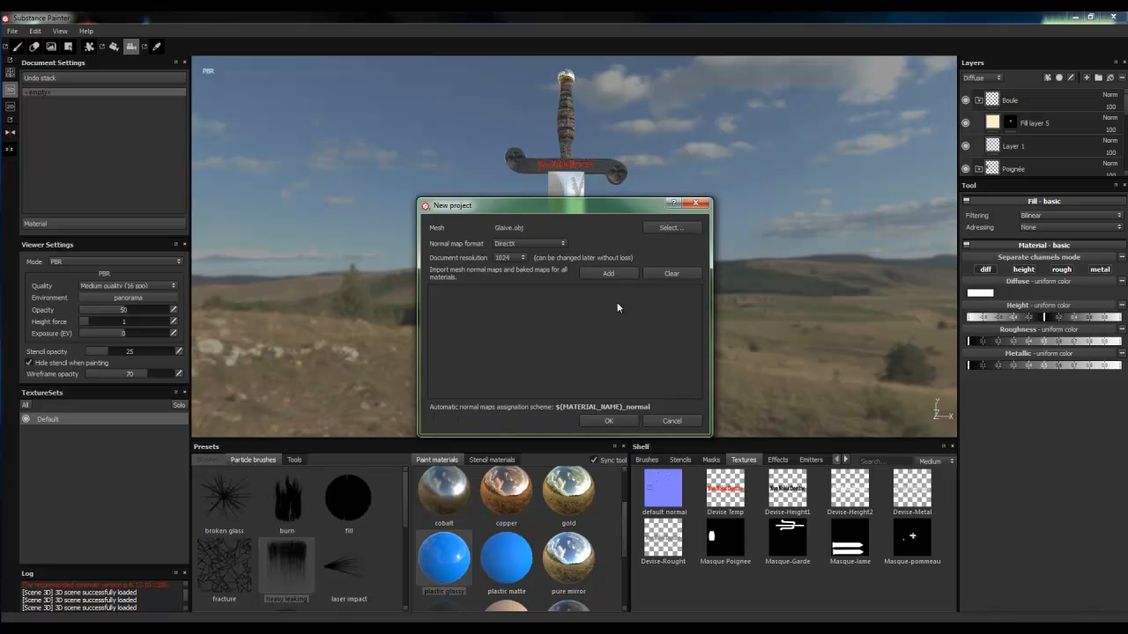
Add the Normal-Glaive image from the Map folder to the new project's imported maps.
{"action": "left_click", "coordinate": [615, 276]}
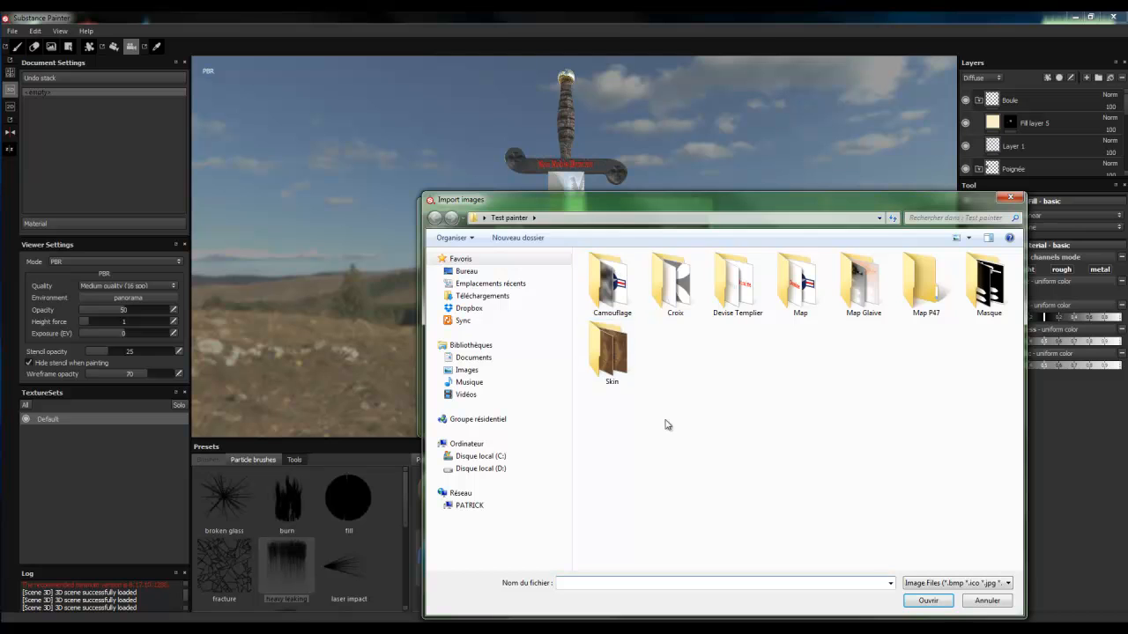
{"action": "double_click", "coordinate": [798, 283]}
{"action": "left_click", "coordinate": [677, 365]}
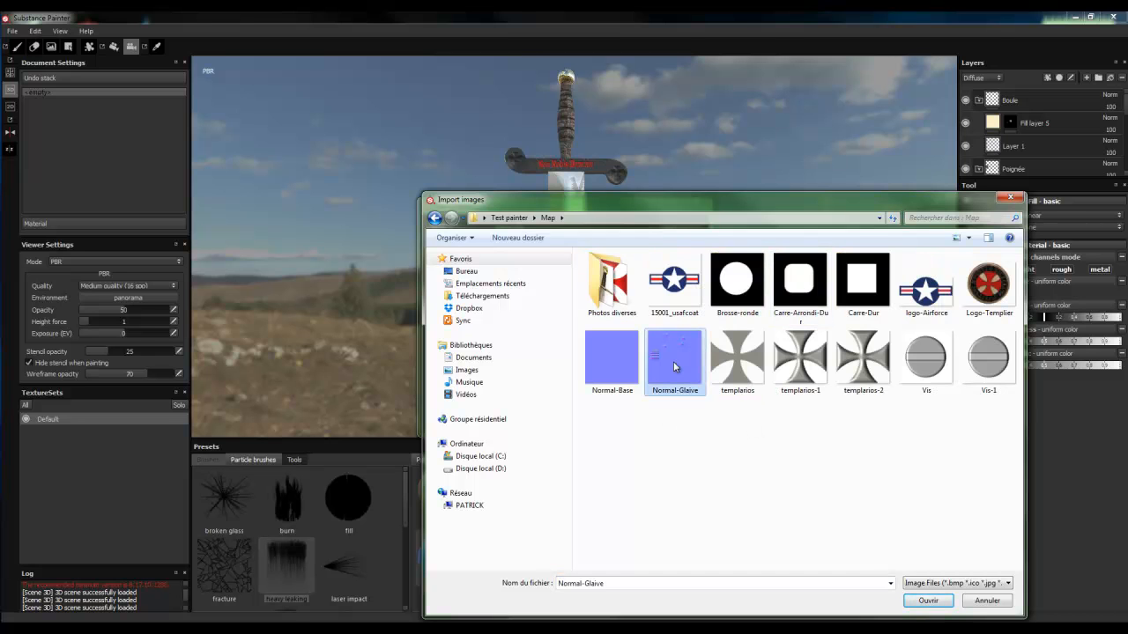
{"action": "left_click", "coordinate": [912, 602]}
Add the four images Masque_Poignee, Masque-Garde, Masque-lame and Masque-pommeau from the Masque folder to the new project's imported maps.
{"action": "left_click", "coordinate": [595, 273]}
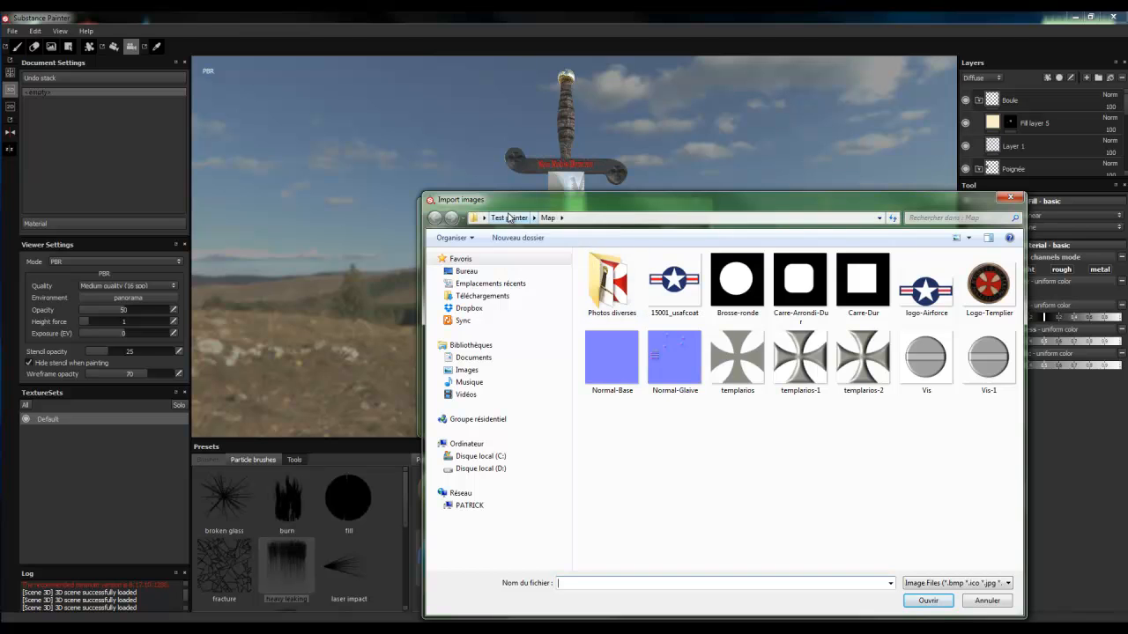
{"action": "left_click", "coordinate": [509, 218]}
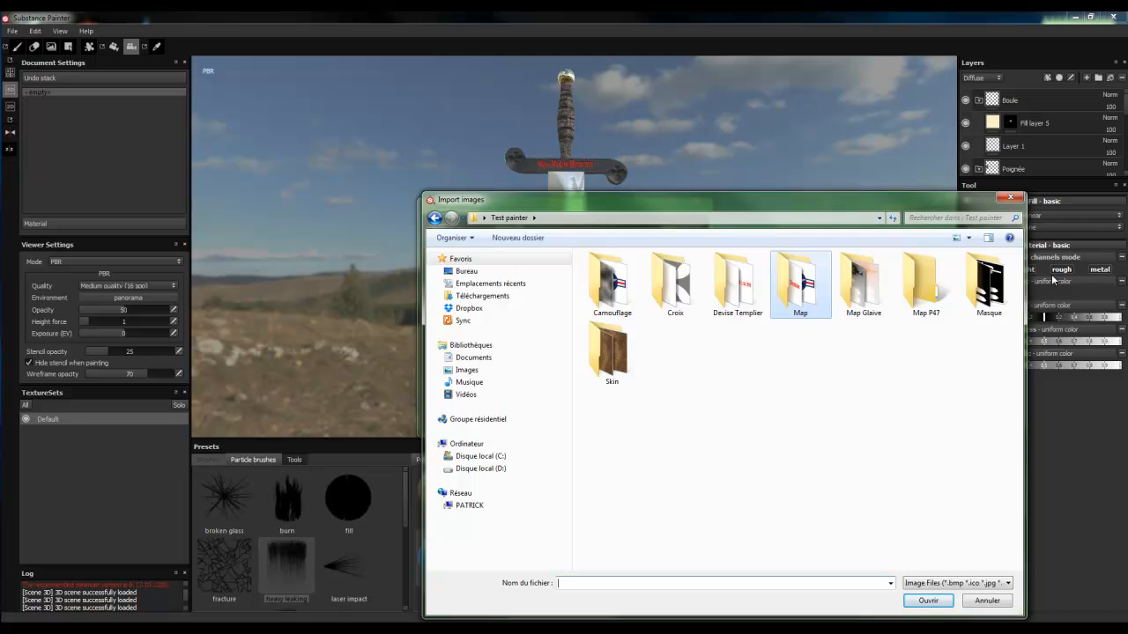
{"action": "double_click", "coordinate": [991, 284]}
{"action": "left_click_drag", "start_coordinate": [911, 368], "coordinate": [599, 263]}
{"action": "left_click", "coordinate": [925, 600]}
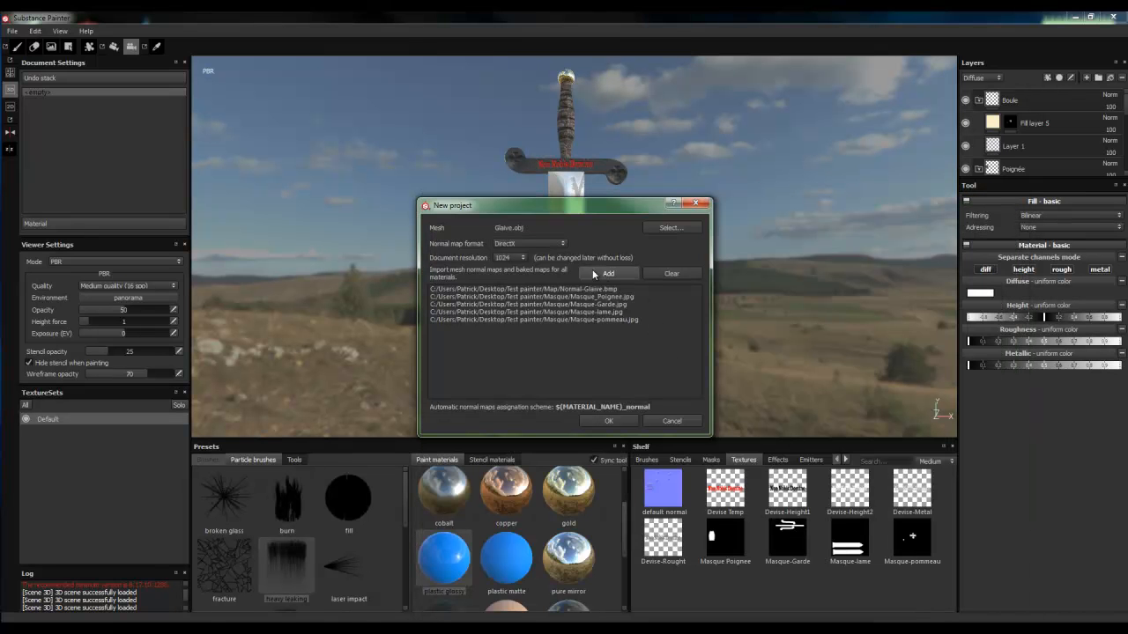
Add the five Devise images from the Devise Templier folder to the imported maps and create the project.
{"action": "left_click", "coordinate": [607, 274]}
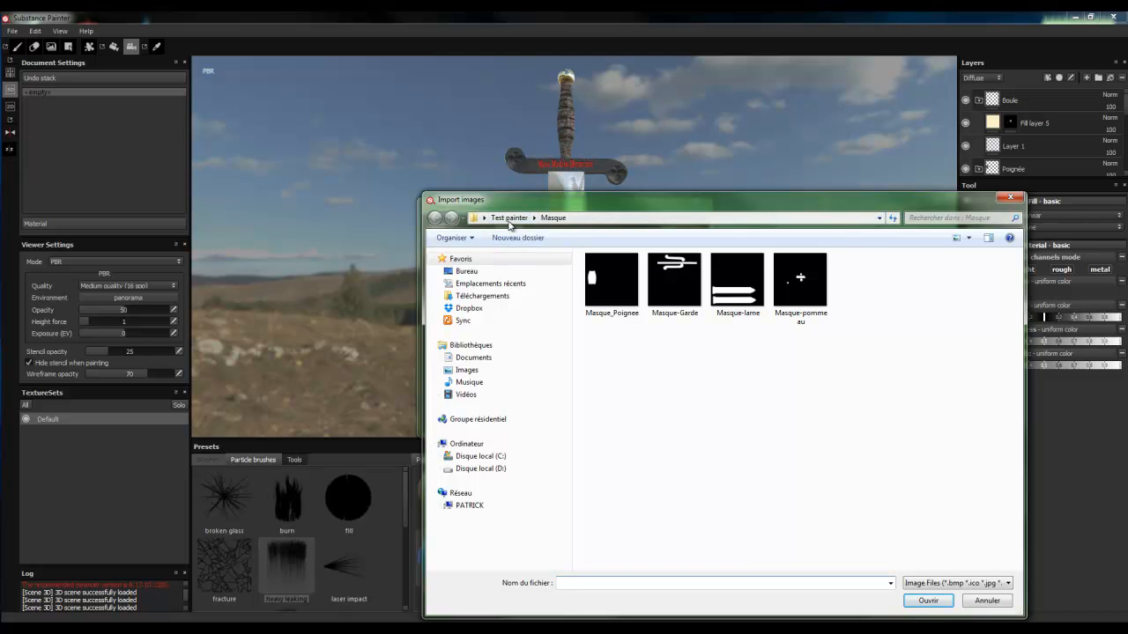
{"action": "left_click", "coordinate": [507, 217]}
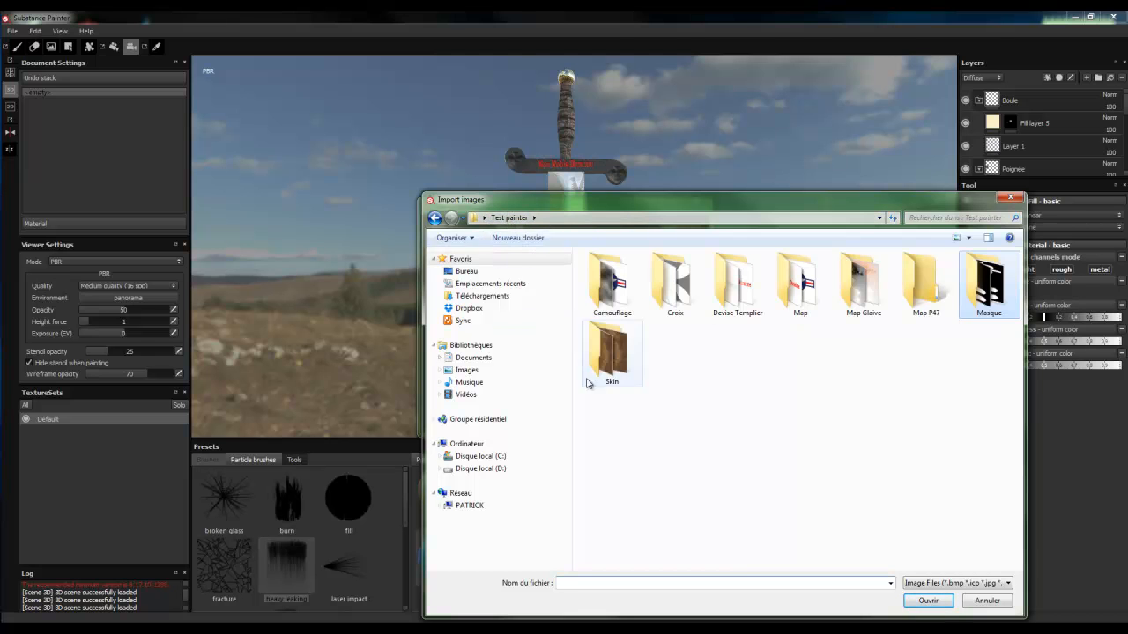
{"action": "double_click", "coordinate": [736, 297]}
{"action": "left_click_drag", "start_coordinate": [922, 386], "coordinate": [590, 268]}
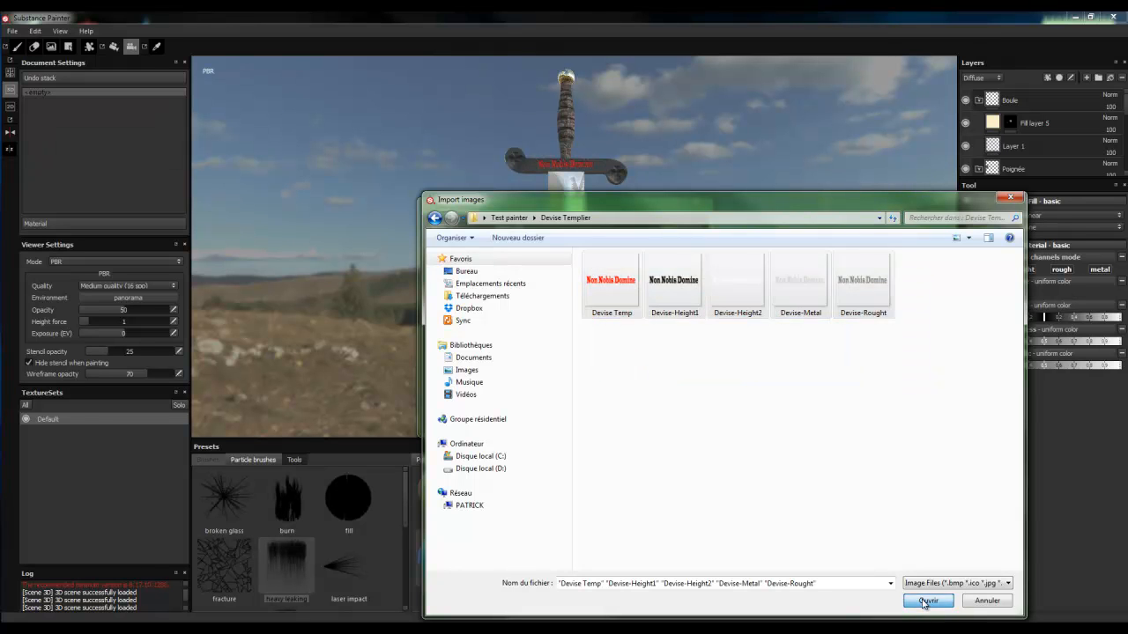
{"action": "left_click", "coordinate": [926, 601]}
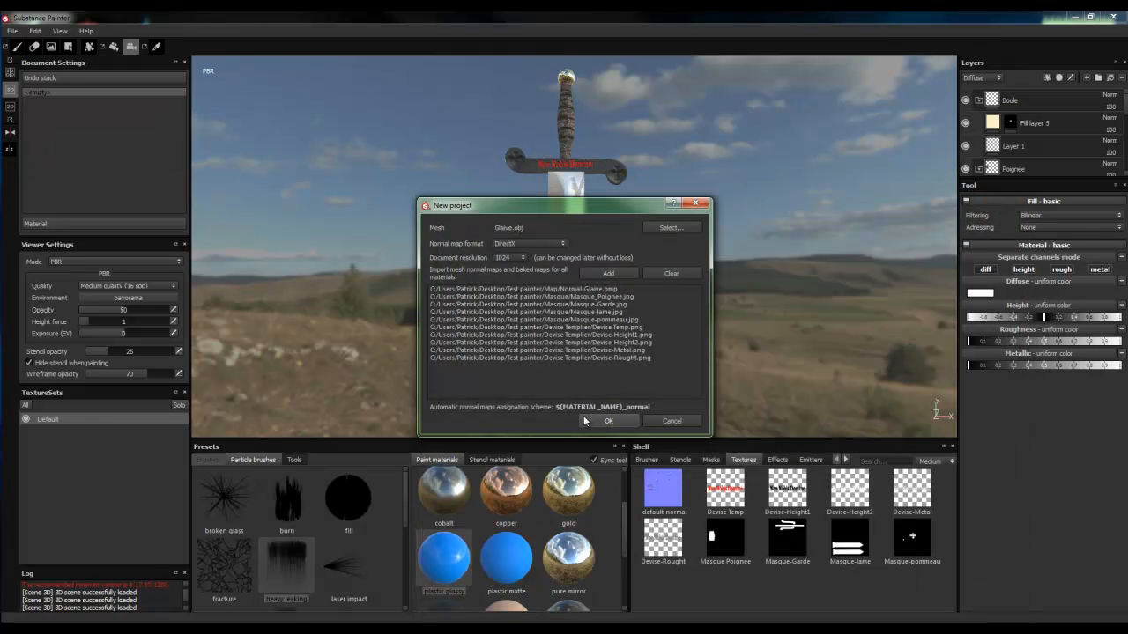
{"action": "left_click", "coordinate": [607, 421]}
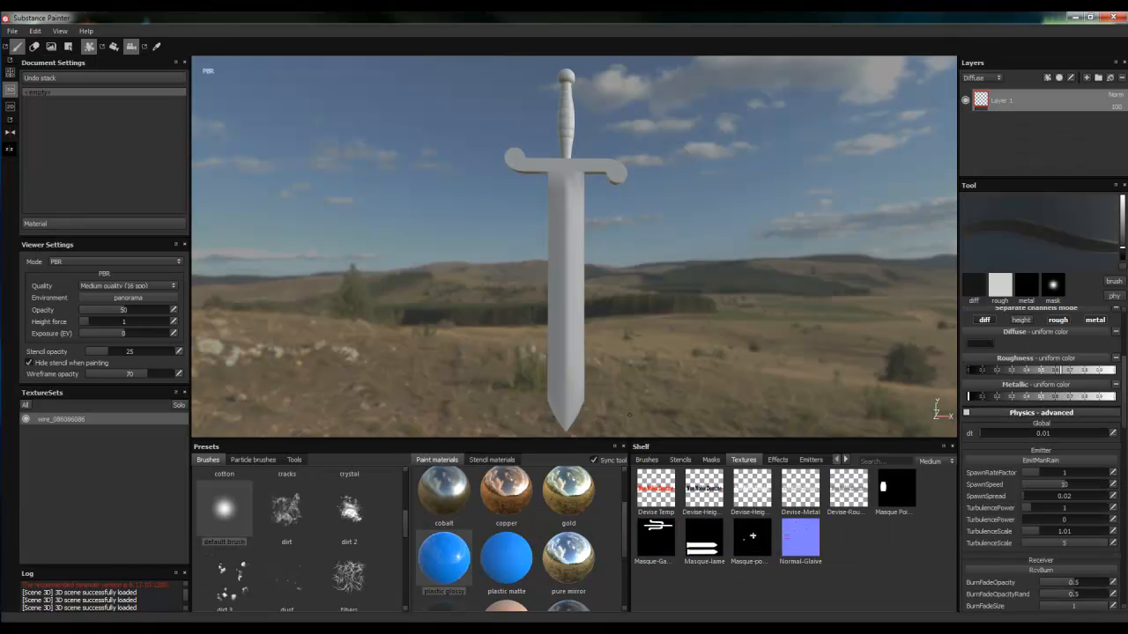
Assign Normal-Glaive as the material's normal map and show the 3D and 2D views together.
{"action": "left_click", "coordinate": [67, 222]}
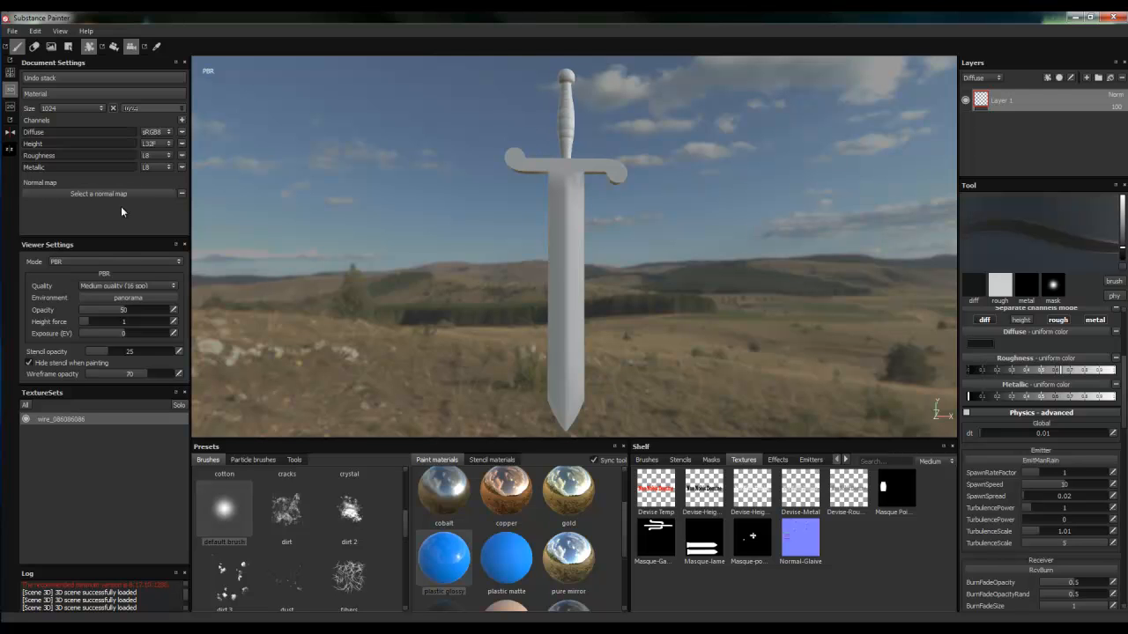
{"action": "left_click", "coordinate": [163, 194]}
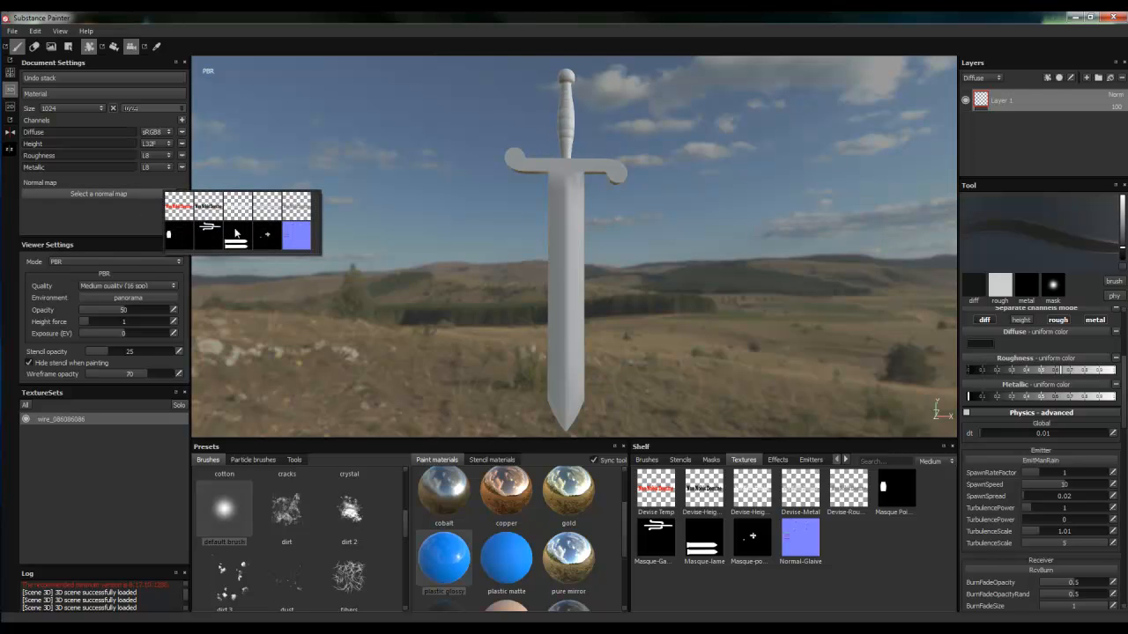
{"action": "left_click", "coordinate": [297, 240]}
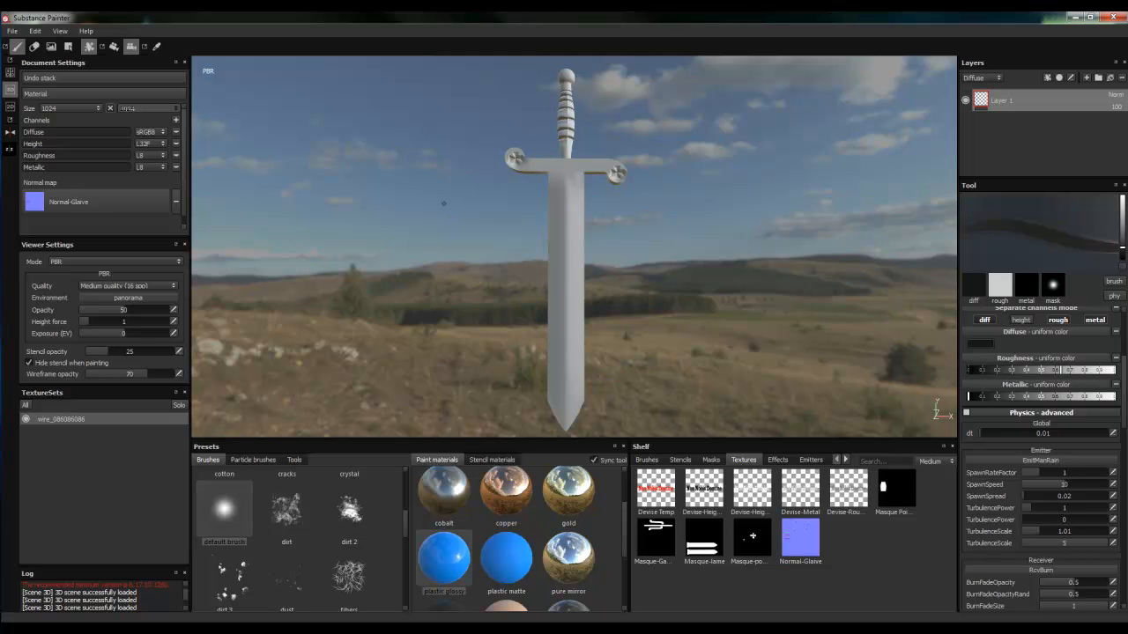
{"action": "key", "text": "F1"}
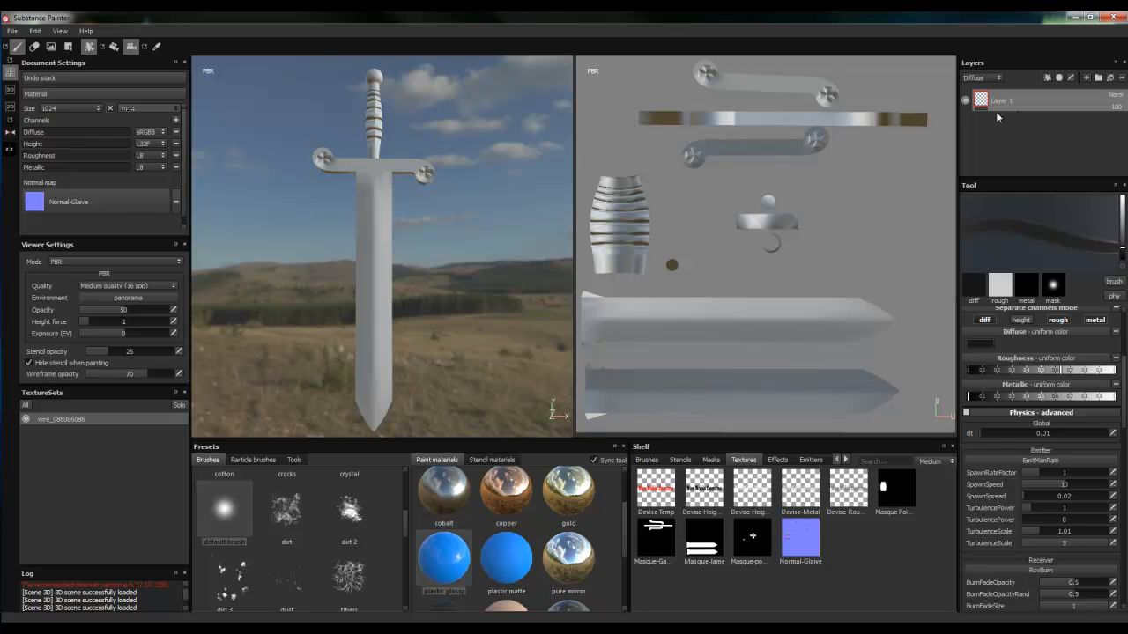
Replace the default paint layer with a fill layer using the steel stencil material.
{"action": "left_click", "coordinate": [1122, 79]}
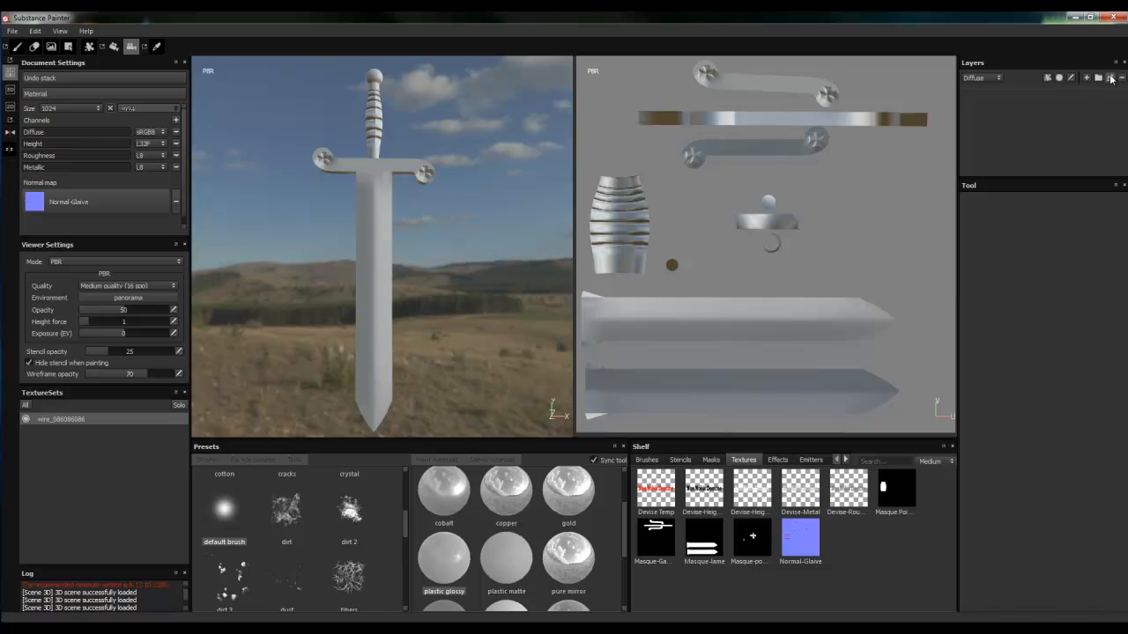
{"action": "left_click", "coordinate": [1110, 79]}
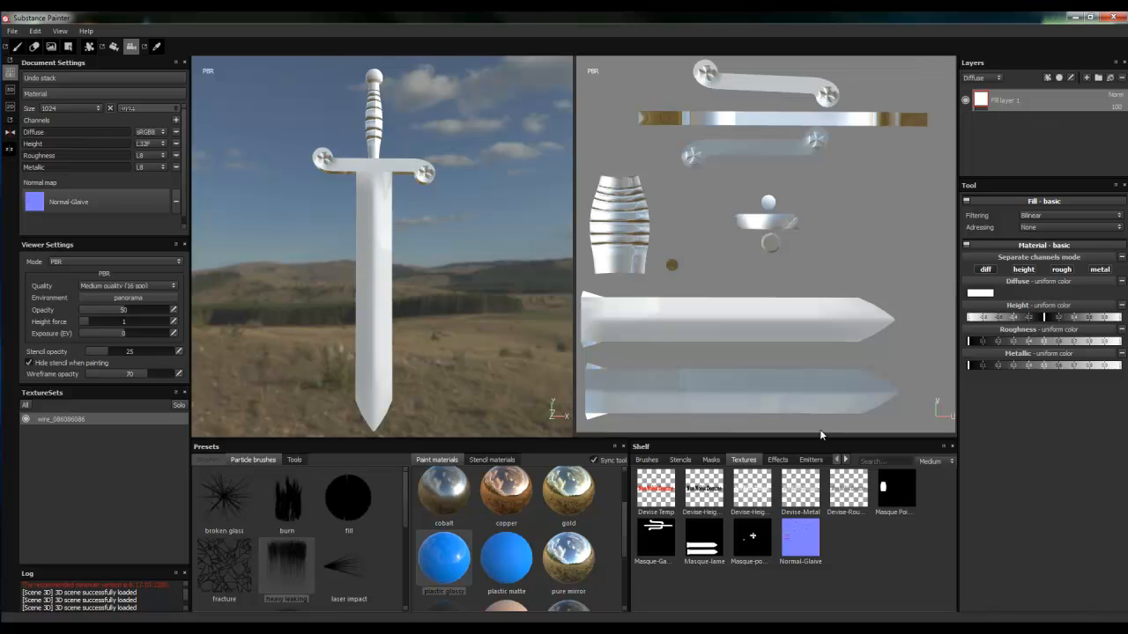
{"action": "left_click", "coordinate": [483, 460]}
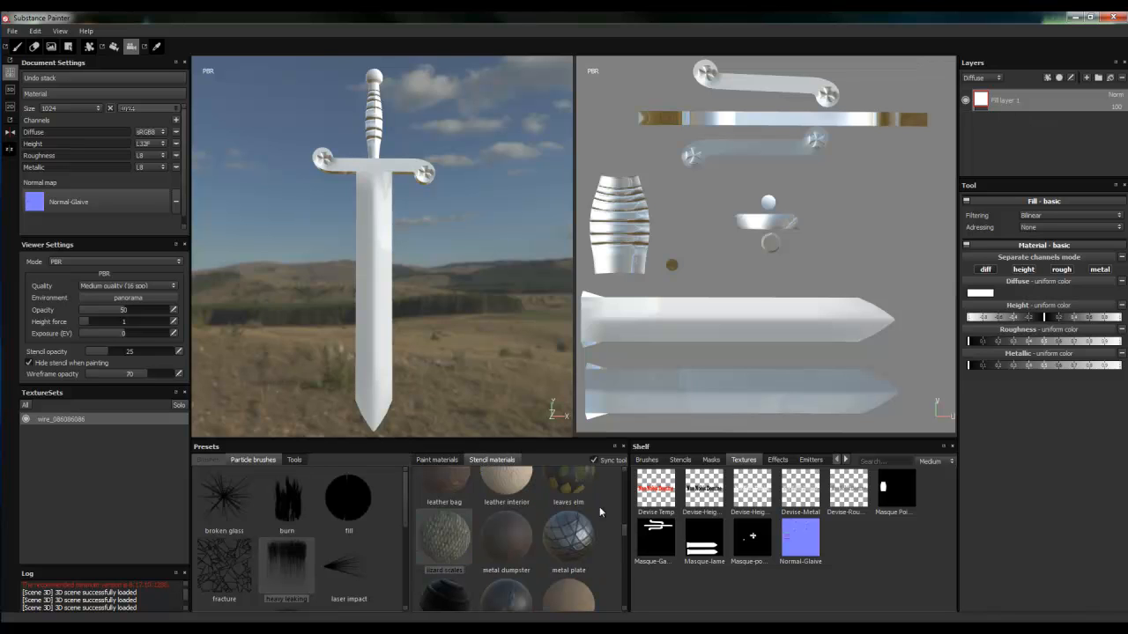
{"action": "left_click_drag", "start_coordinate": [627, 529], "coordinate": [626, 585]}
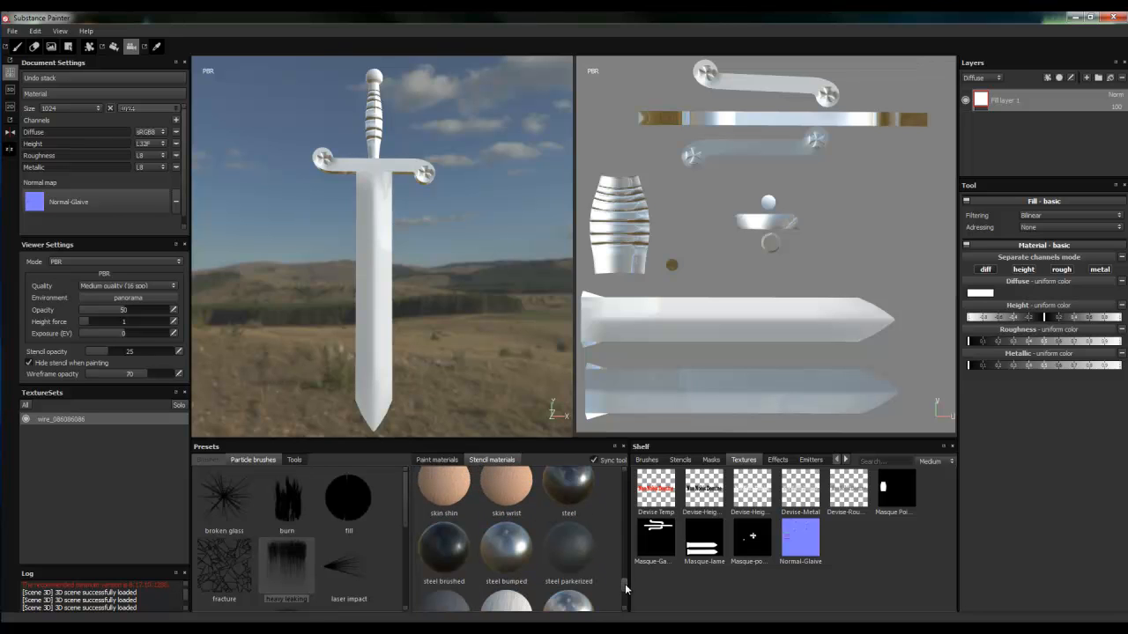
{"action": "left_click", "coordinate": [568, 483]}
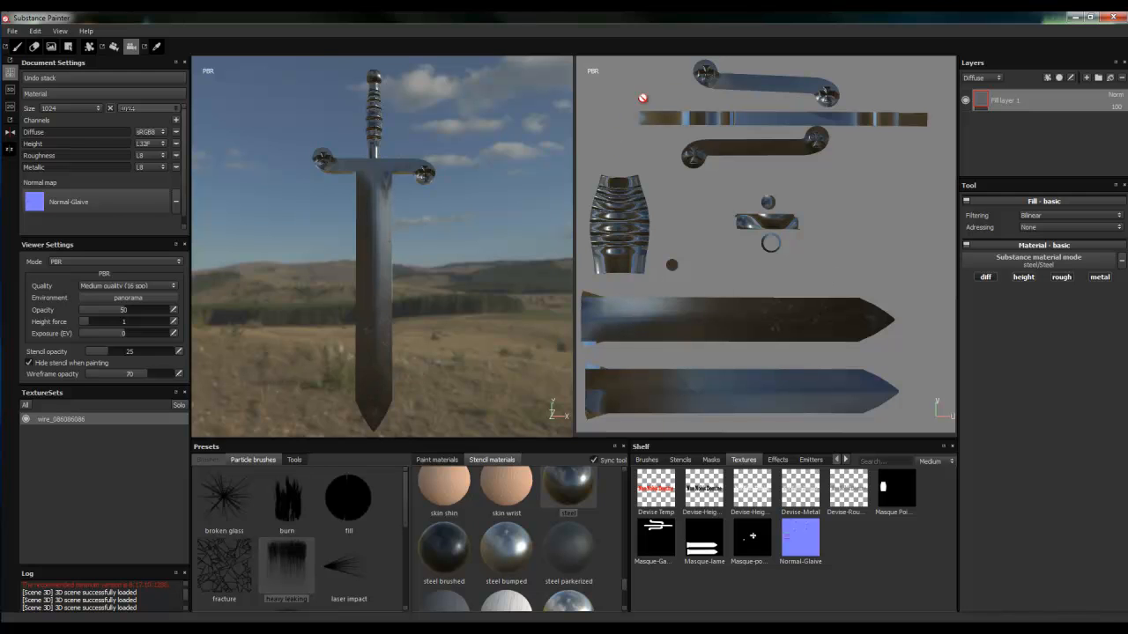
Add a bitmap mask to the steel fill layer using the Masque-lame image.
{"action": "right_click", "coordinate": [1011, 101]}
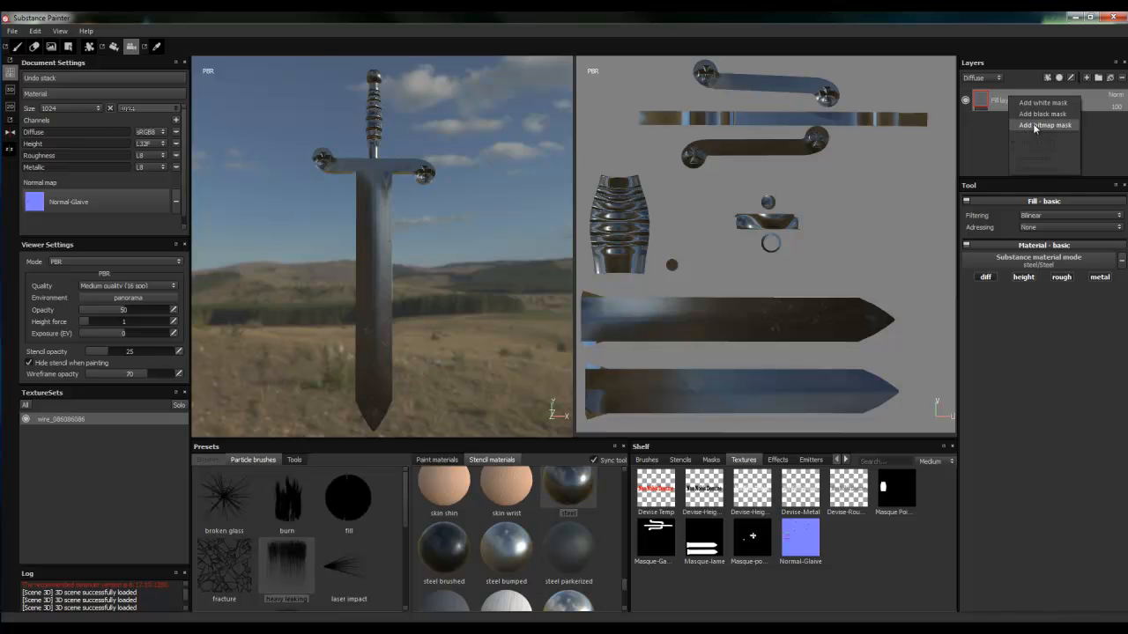
{"action": "left_click", "coordinate": [1034, 126]}
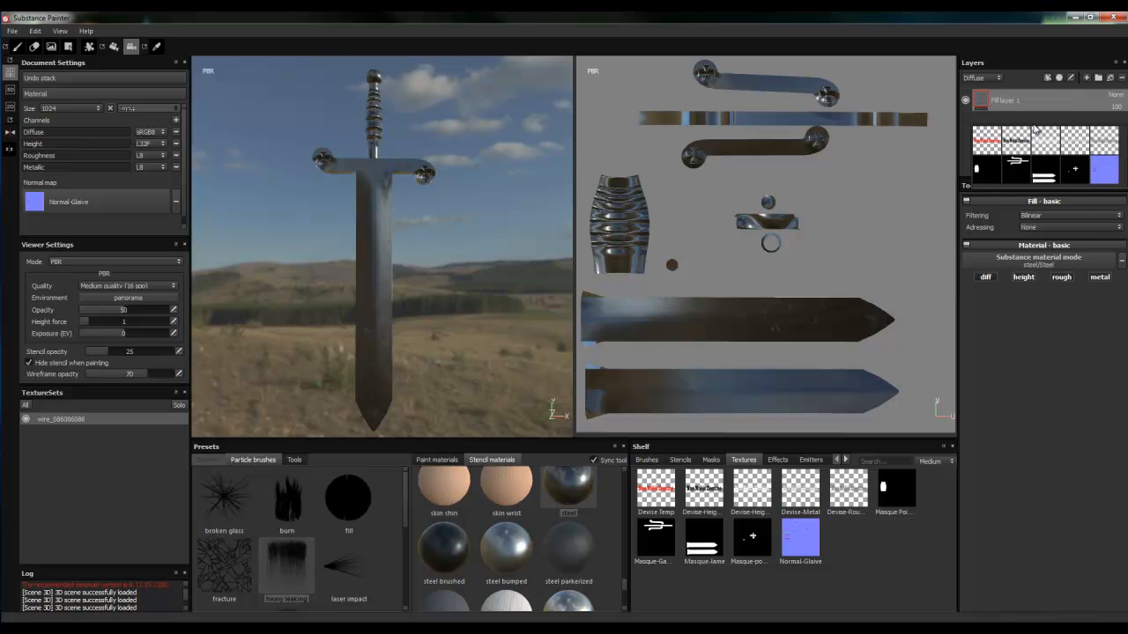
{"action": "left_click", "coordinate": [1042, 179]}
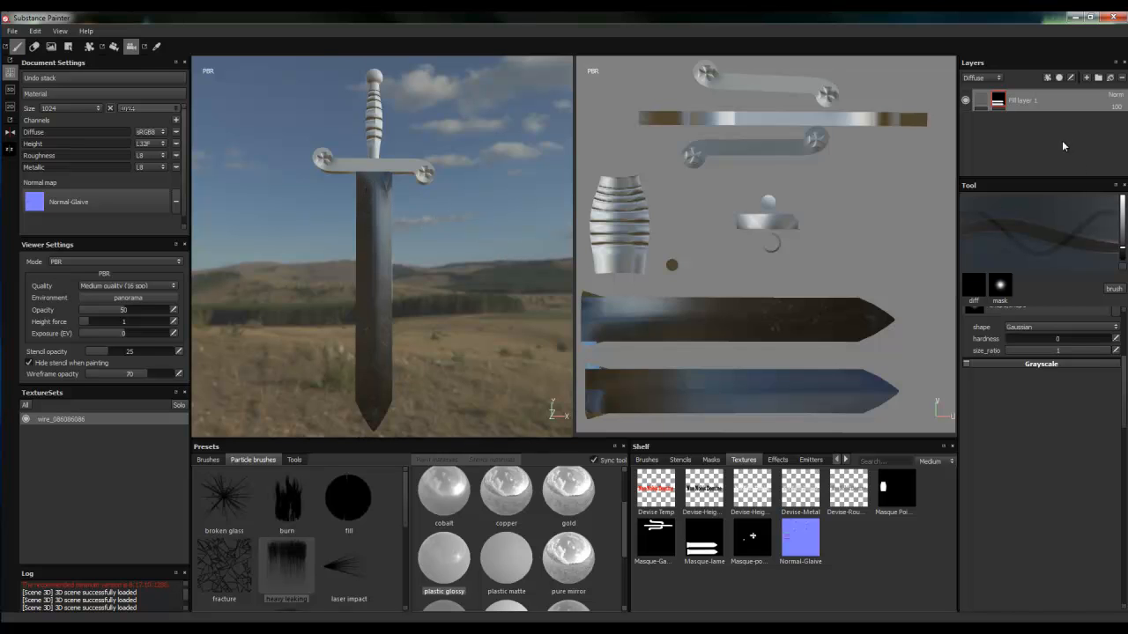
Create a layer folder above the steel fill layer and name it Lame.
{"action": "left_click", "coordinate": [1110, 80]}
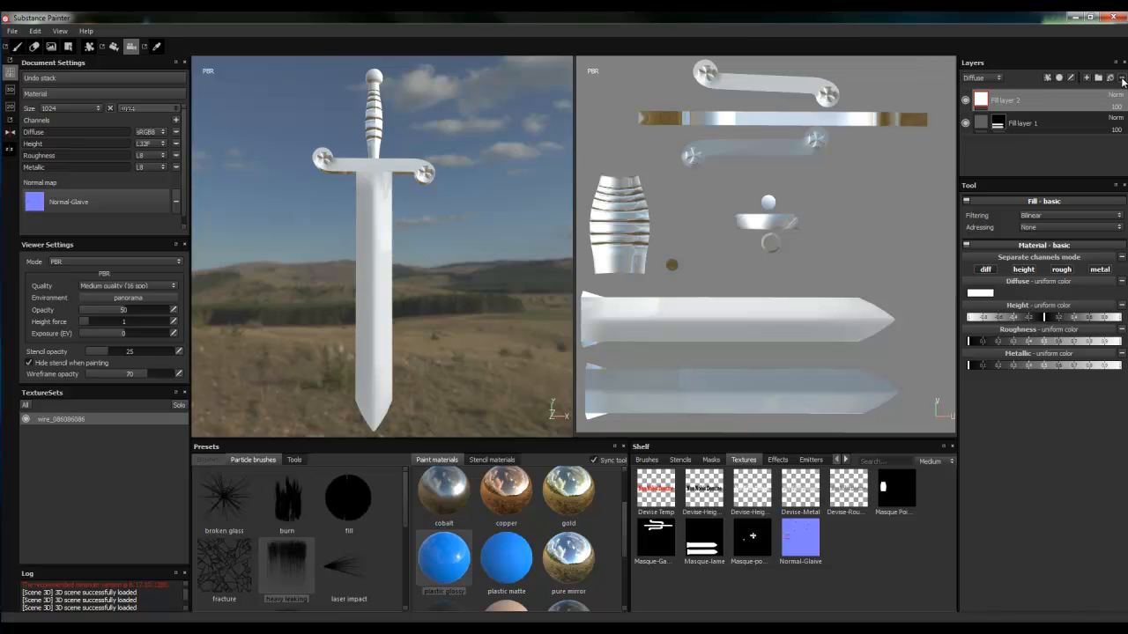
{"action": "left_click", "coordinate": [1121, 79]}
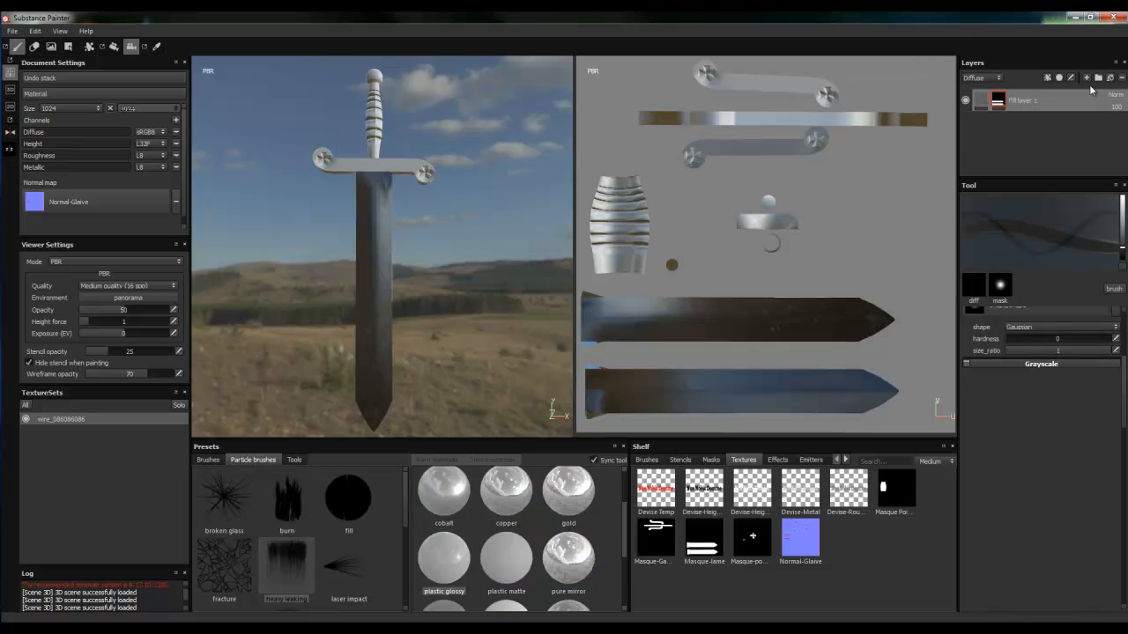
{"action": "left_click", "coordinate": [1099, 78]}
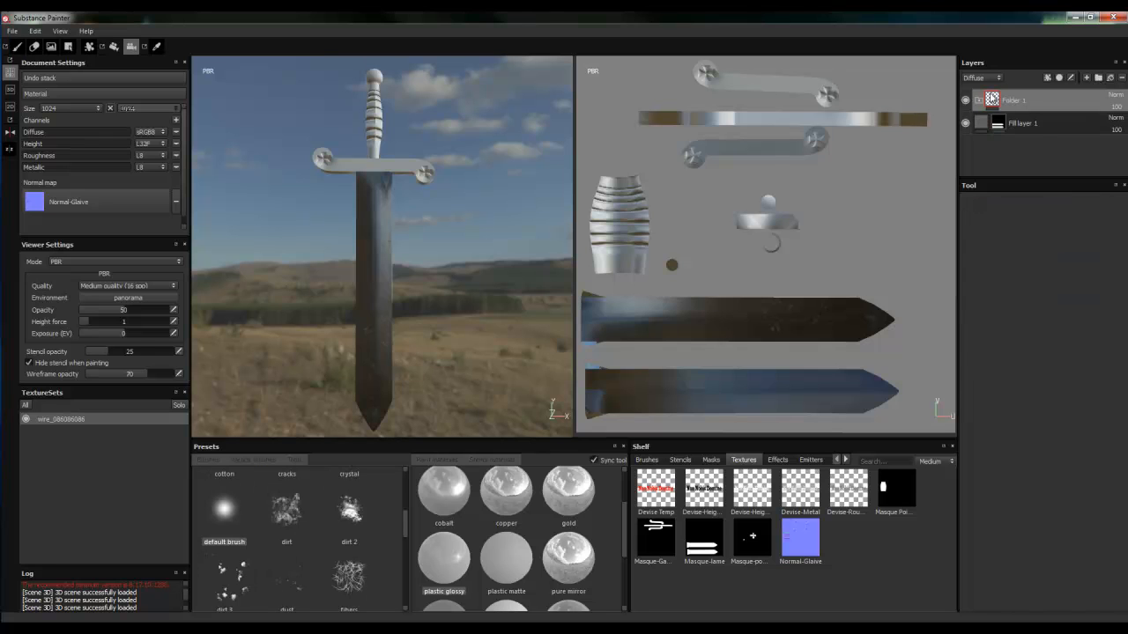
{"action": "double_click", "coordinate": [1016, 101]}
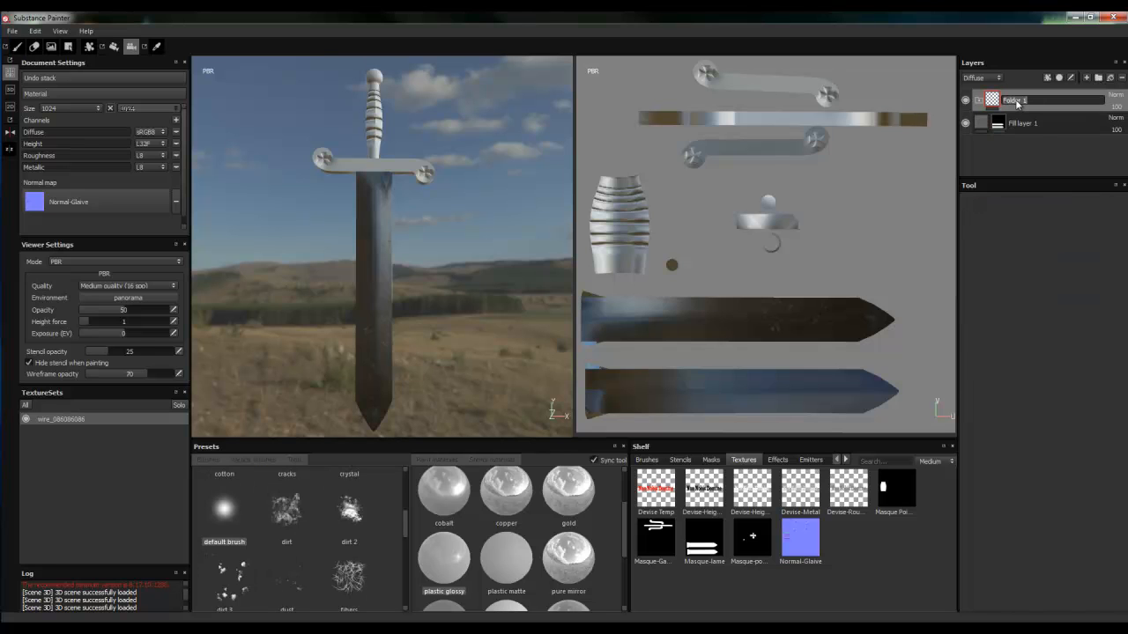
{"action": "type", "text": "Lame"}
{"action": "key", "text": "Return"}
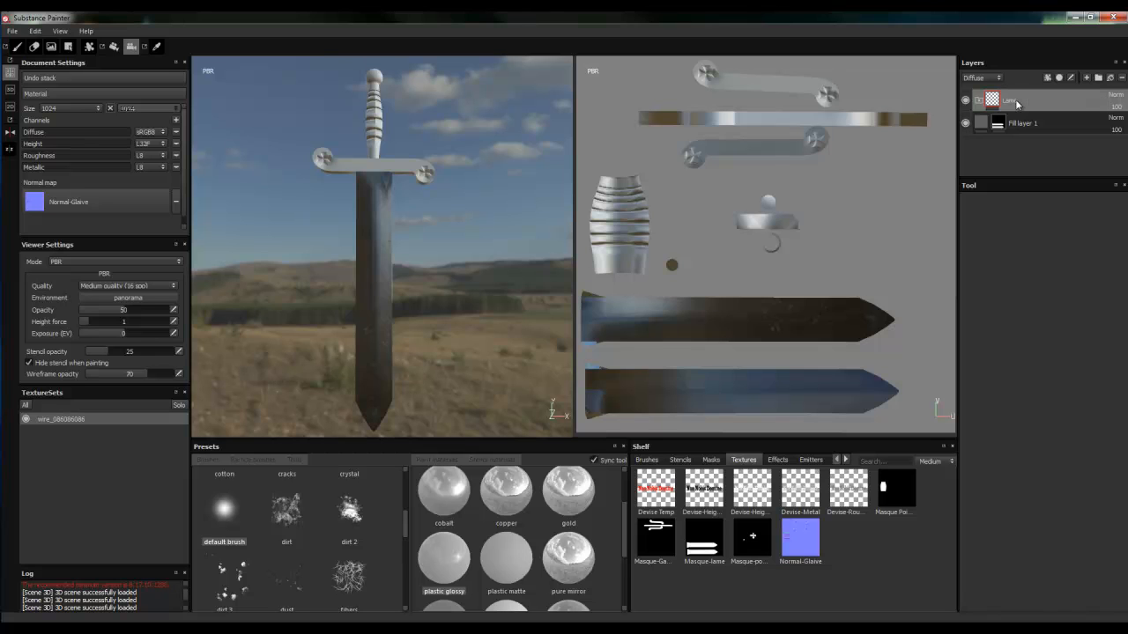
Move the masked steel fill layer into the Lame folder and collapse the folder.
{"action": "left_click", "coordinate": [1018, 124]}
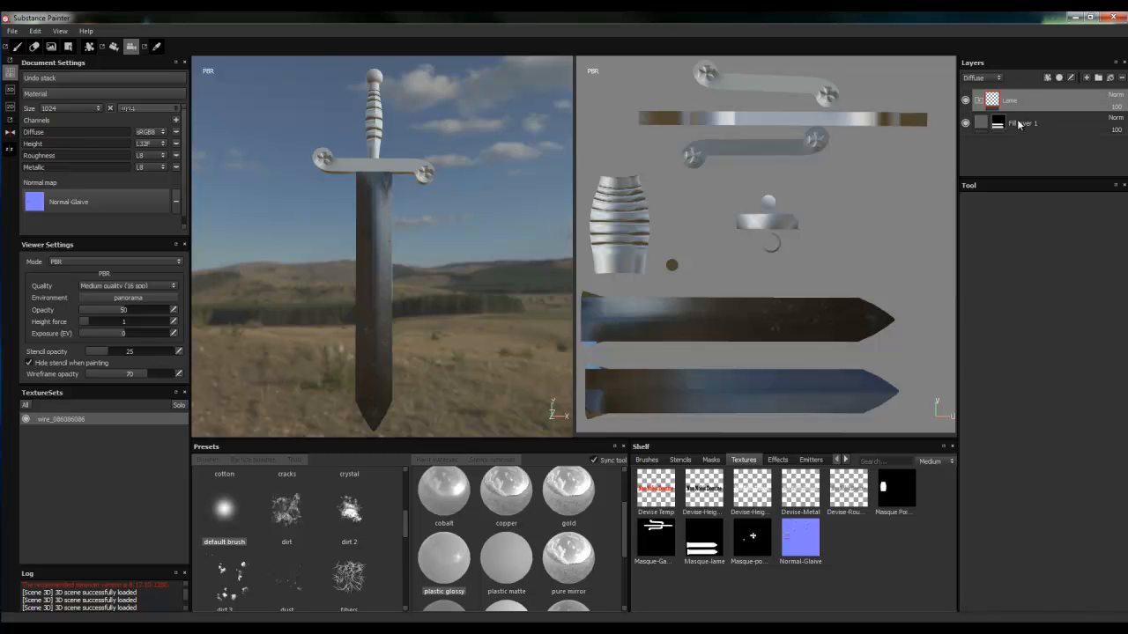
{"action": "left_click_drag", "start_coordinate": [1018, 123], "coordinate": [1031, 109]}
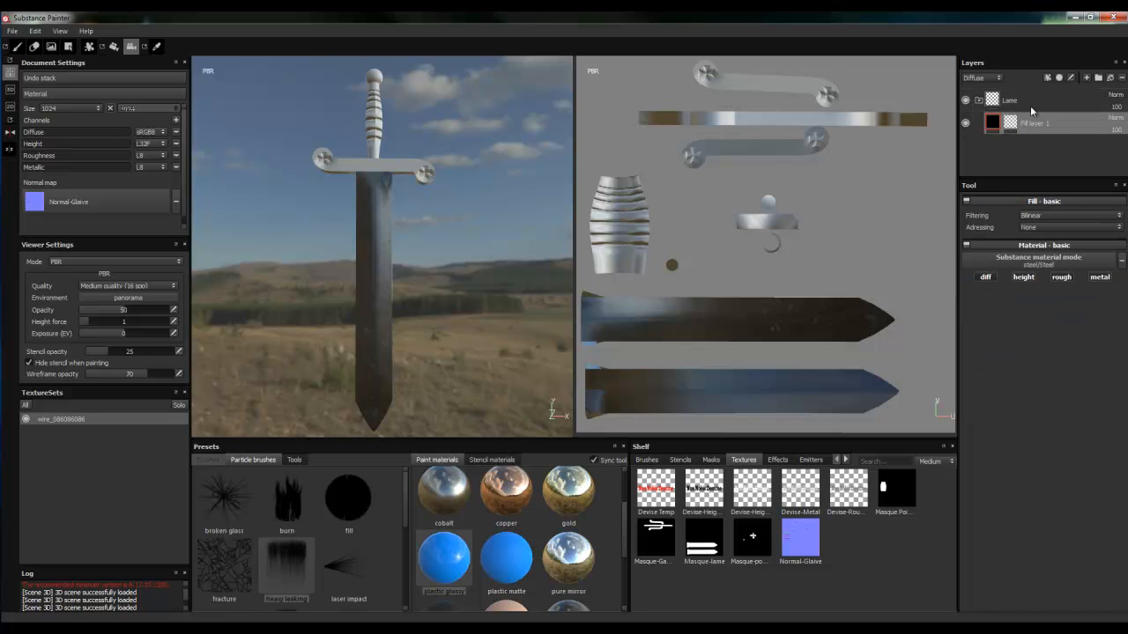
{"action": "left_click", "coordinate": [978, 100]}
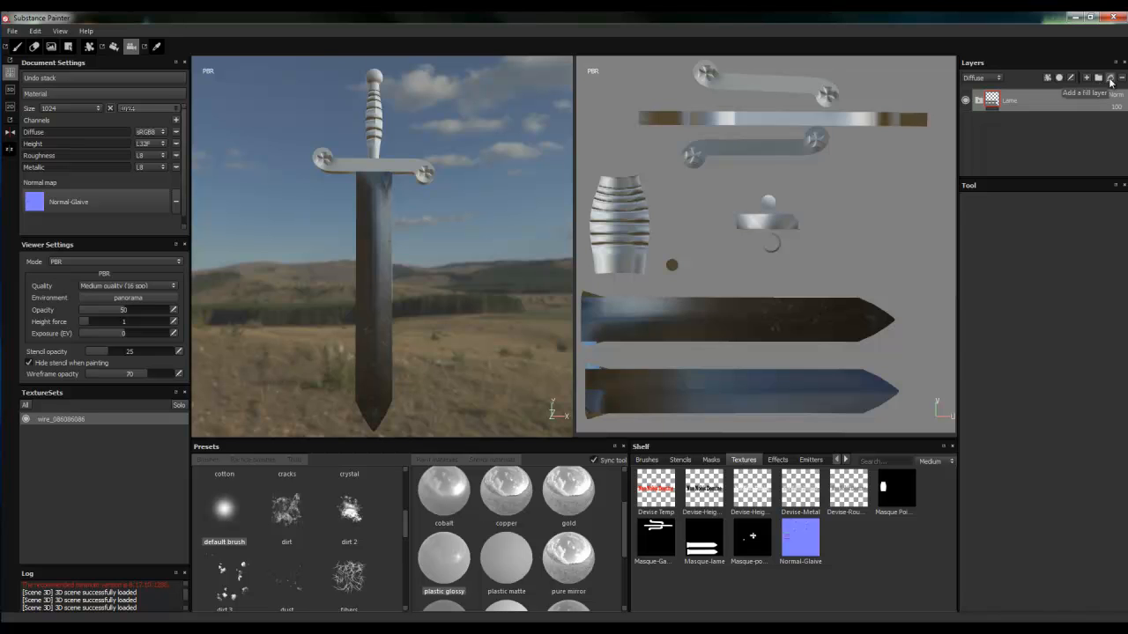
Add a fill layer, place it outside and above the Lame folder, and rename it Garde.
{"action": "left_click", "coordinate": [1109, 78]}
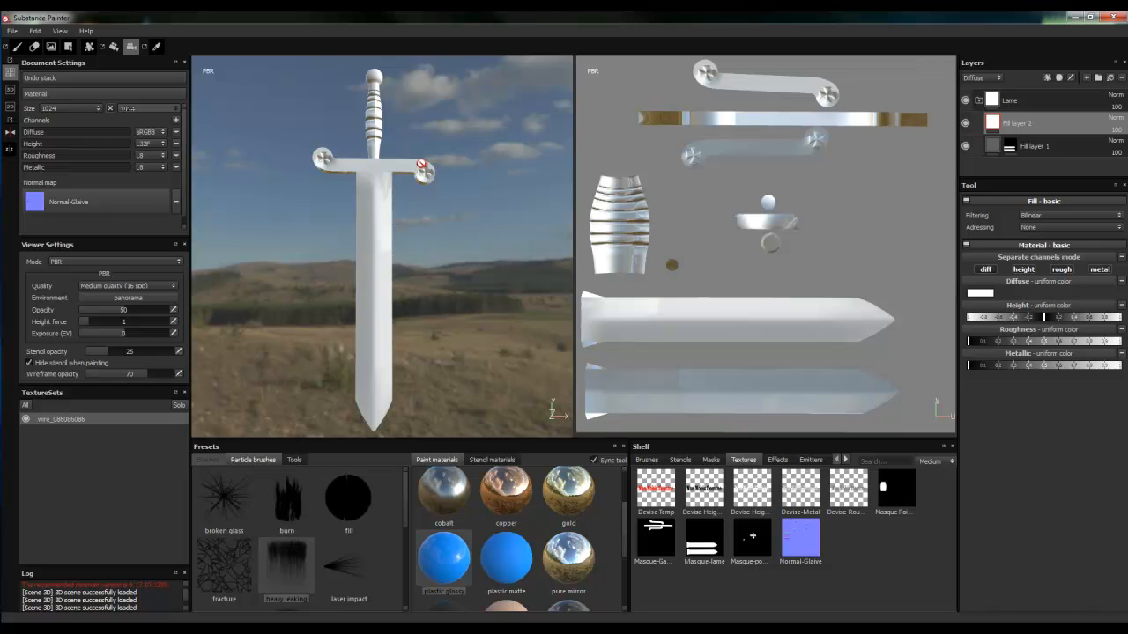
{"action": "left_click_drag", "start_coordinate": [1021, 124], "coordinate": [1021, 97]}
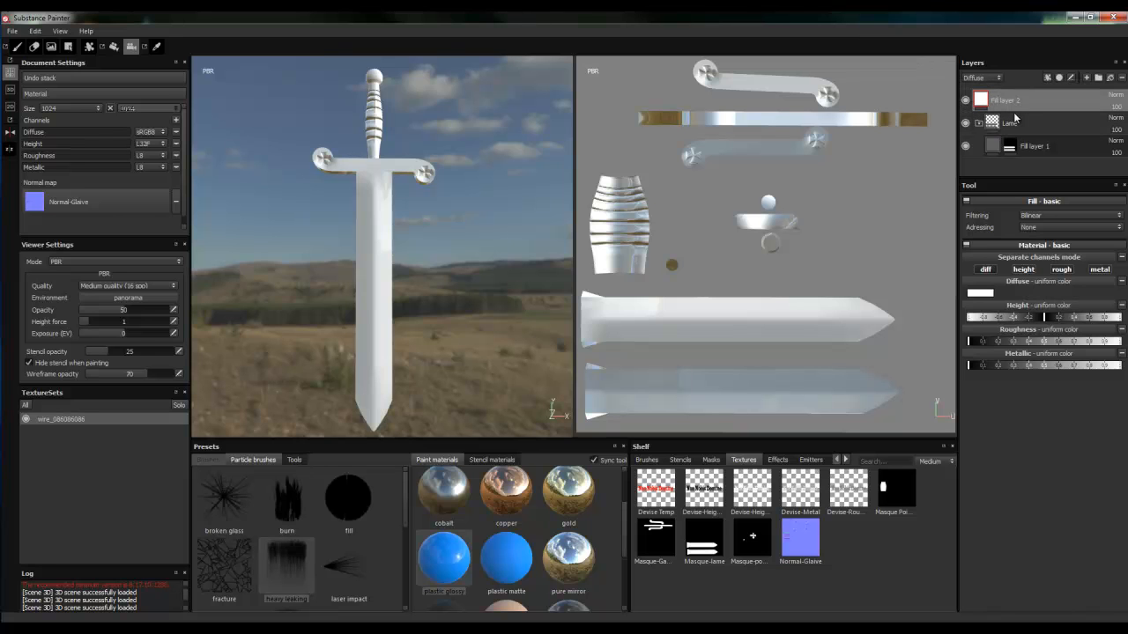
{"action": "double_click", "coordinate": [1015, 102]}
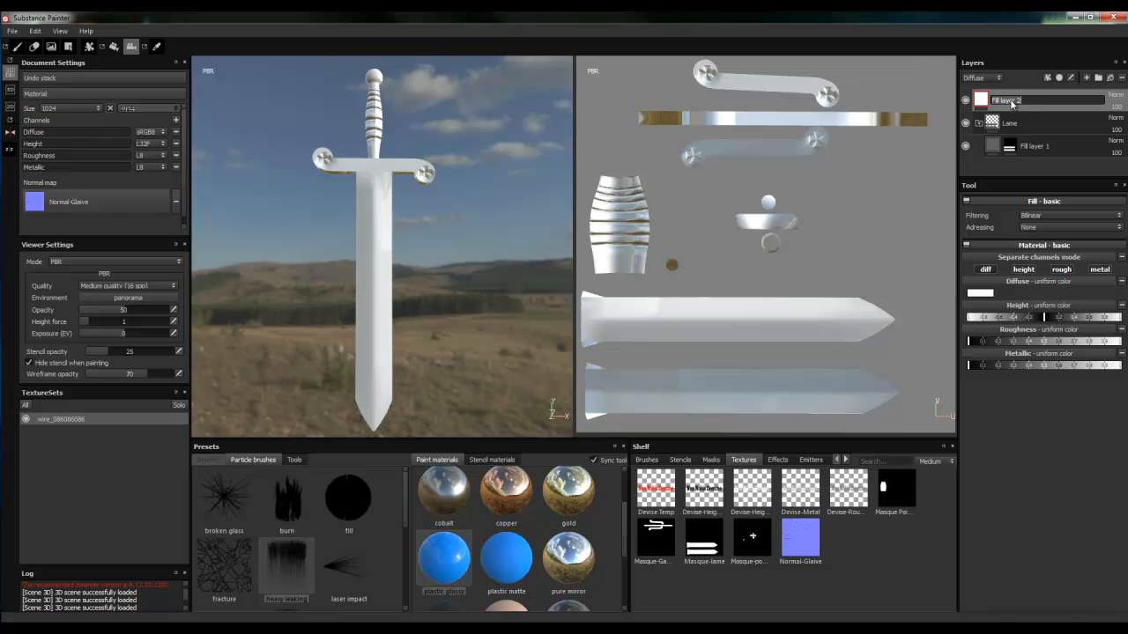
{"action": "type", "text": "Garde"}
{"action": "key", "text": "Return"}
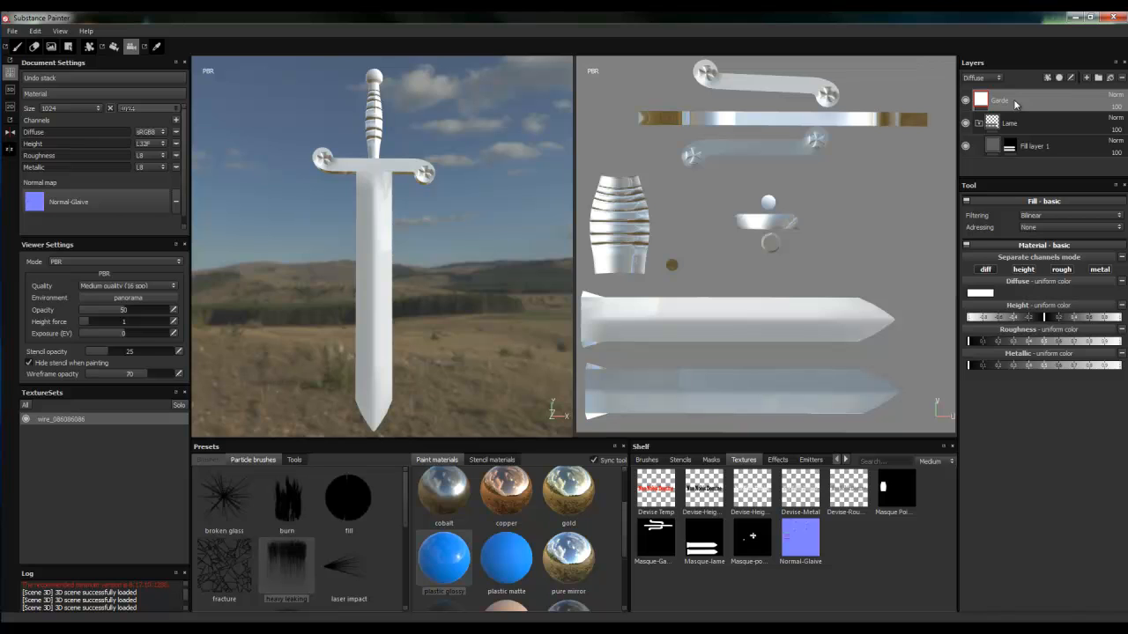
Add a bitmap mask to the Garde fill layer using the Masque-Garde image and select the layer's fill content.
{"action": "right_click", "coordinate": [1014, 104]}
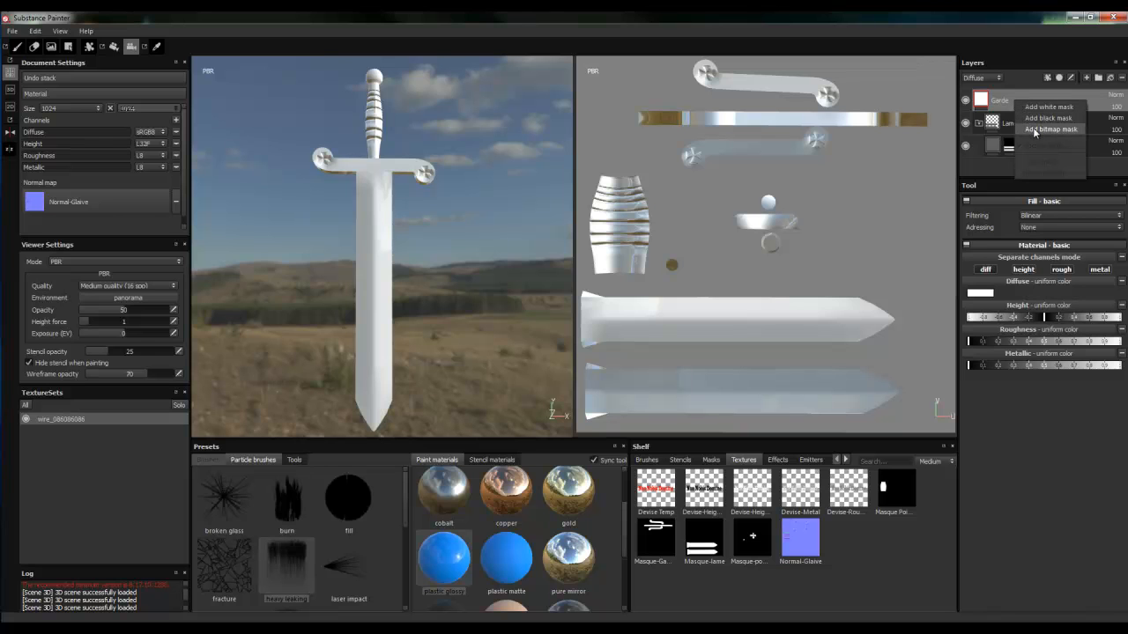
{"action": "left_click", "coordinate": [1035, 130]}
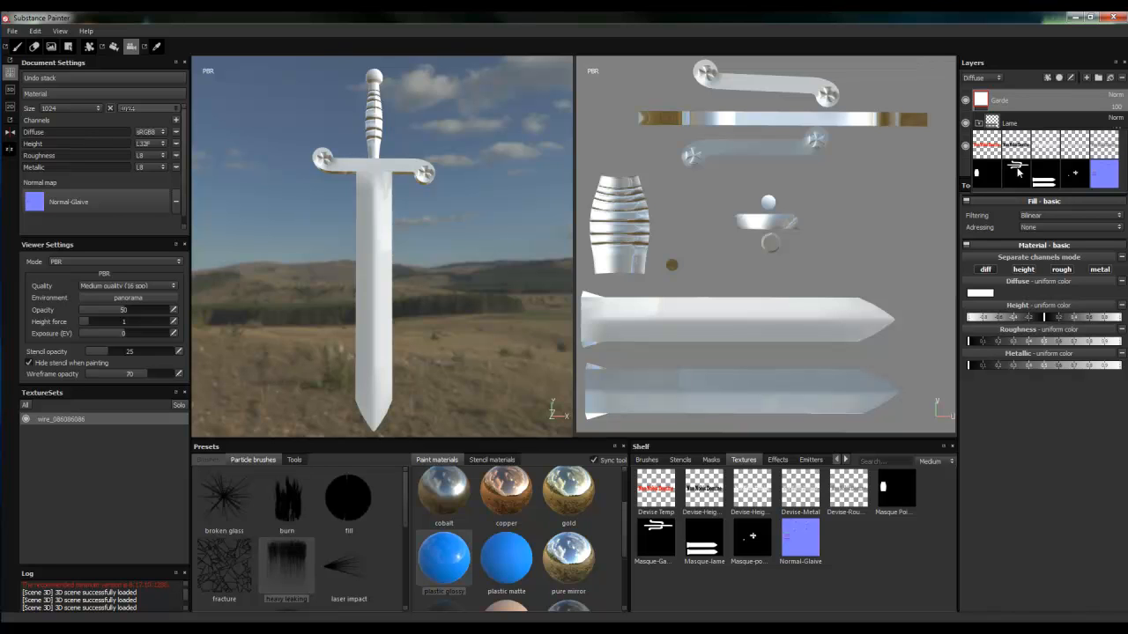
{"action": "left_click", "coordinate": [1017, 169]}
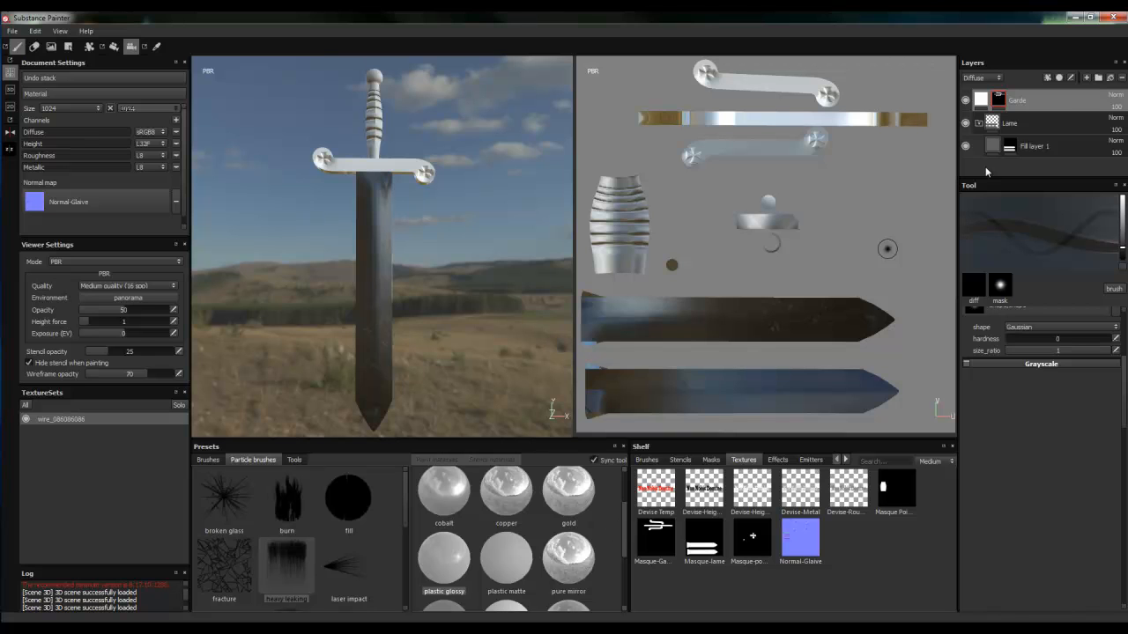
{"action": "left_click", "coordinate": [983, 101]}
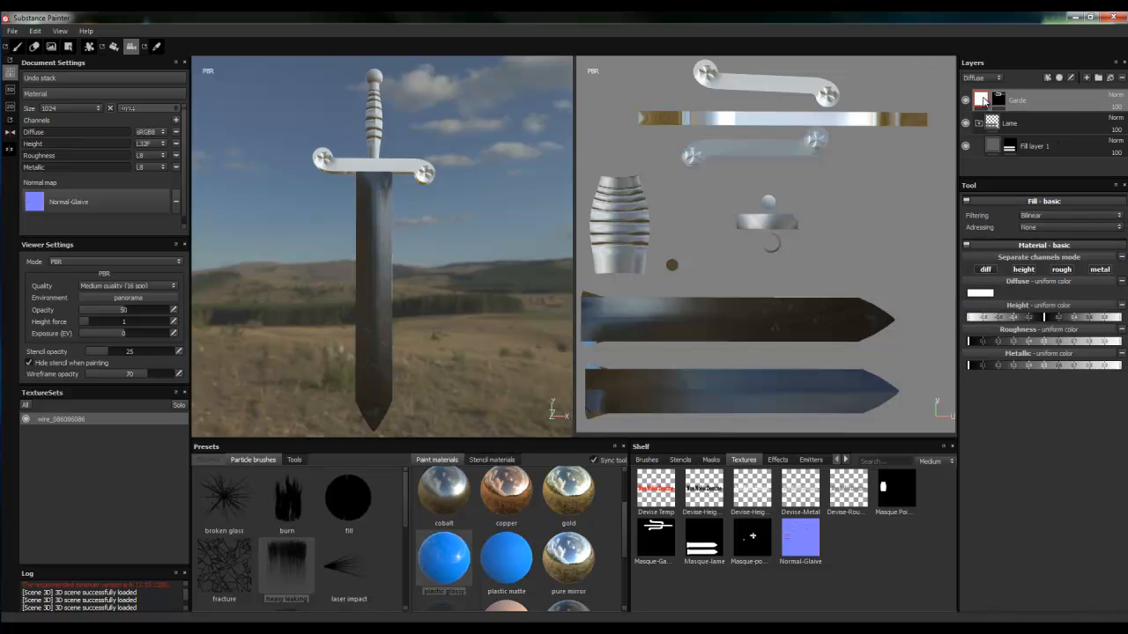
{"action": "left_click", "coordinate": [1000, 102]}
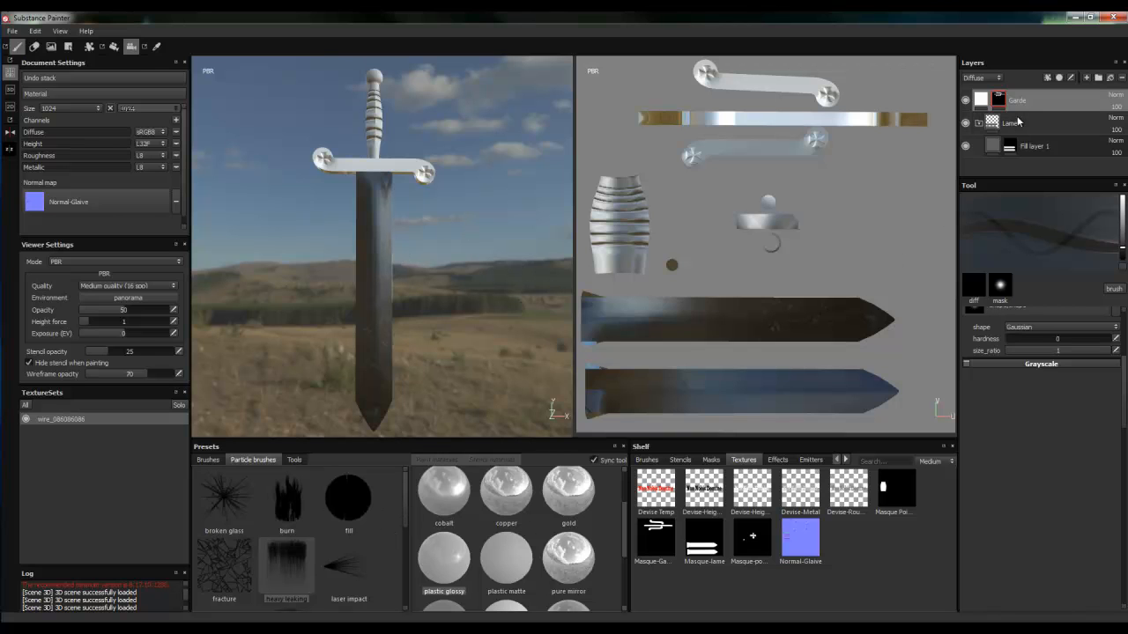
{"action": "left_click", "coordinate": [981, 100]}
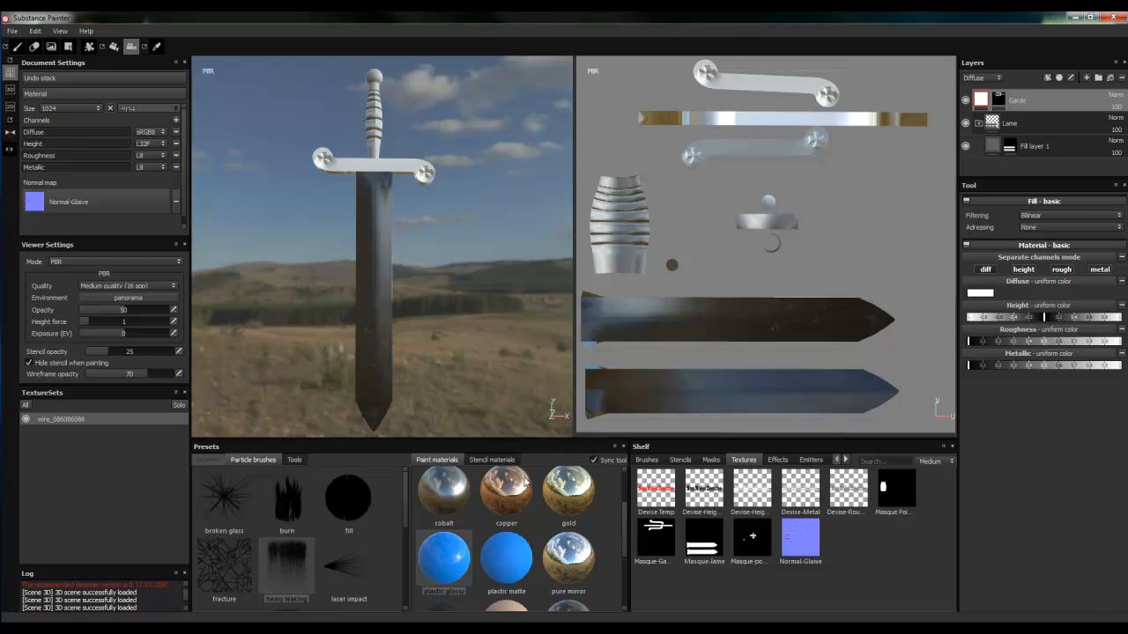
Try the painted steel stencil material on the Garde fill layer.
{"action": "left_click", "coordinate": [499, 461]}
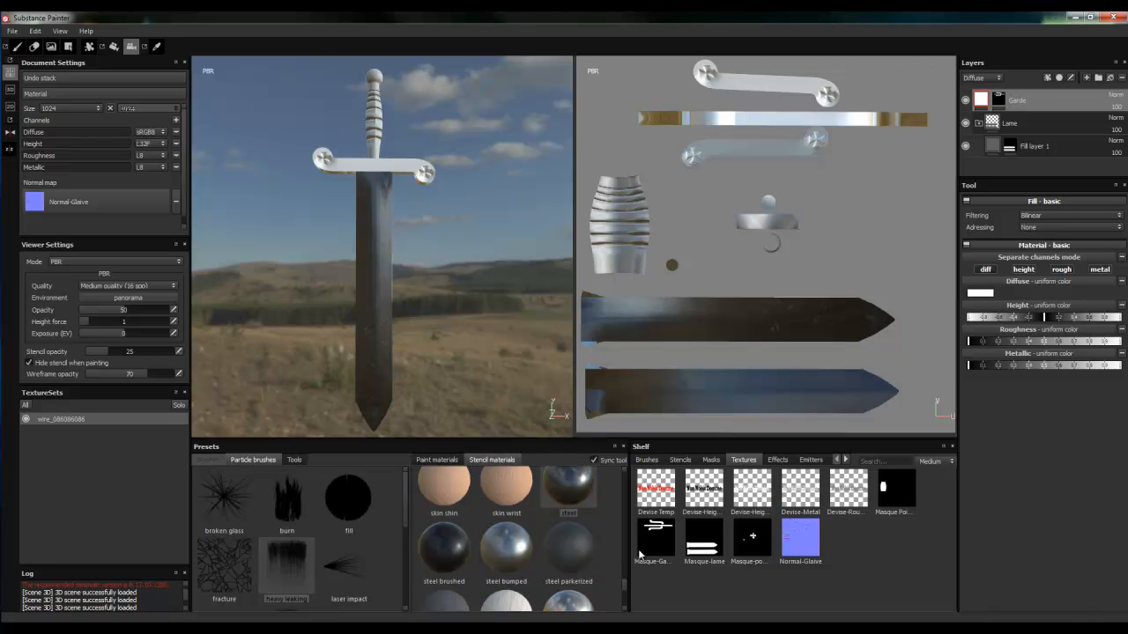
{"action": "mouse_move", "coordinate": [624, 581]}
{"action": "left_mouse_down"}
{"action": "mouse_move", "coordinate": [627, 532]}
{"action": "mouse_move", "coordinate": [629, 545]}
{"action": "left_mouse_up"}
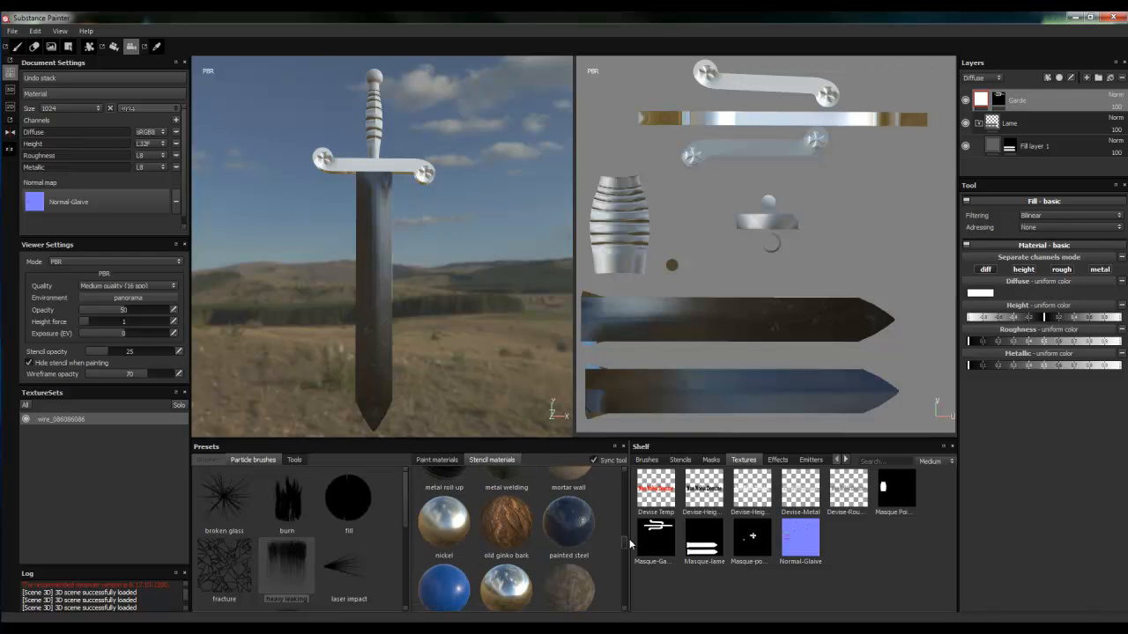
{"action": "left_click", "coordinate": [564, 529]}
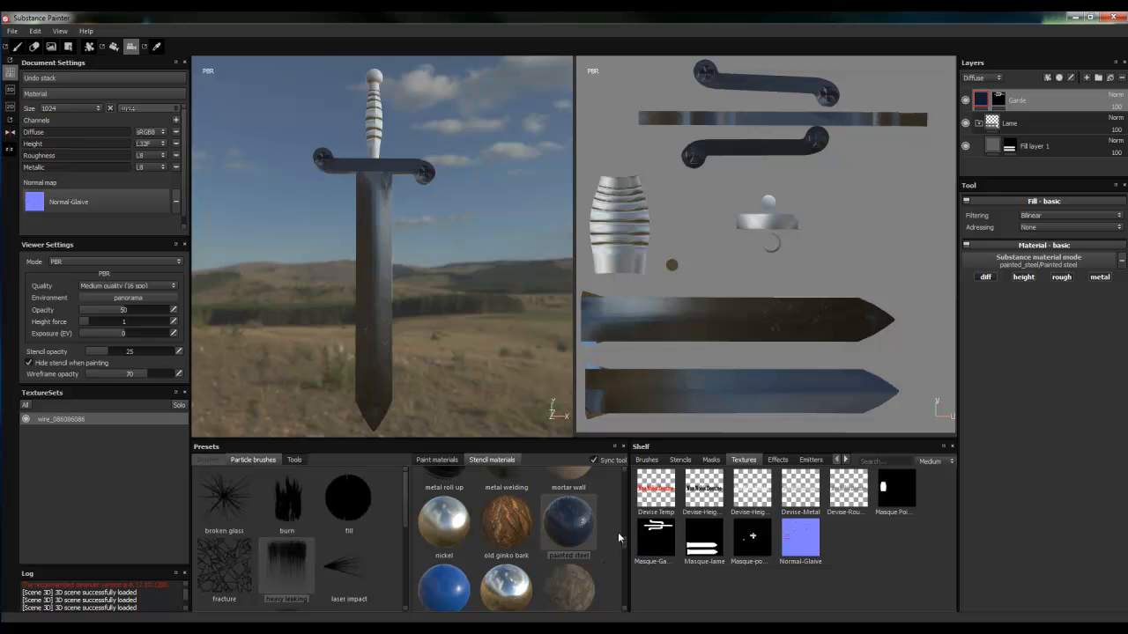
Apply the black dirt paint material to the Garde fill layer.
{"action": "left_click", "coordinate": [435, 460]}
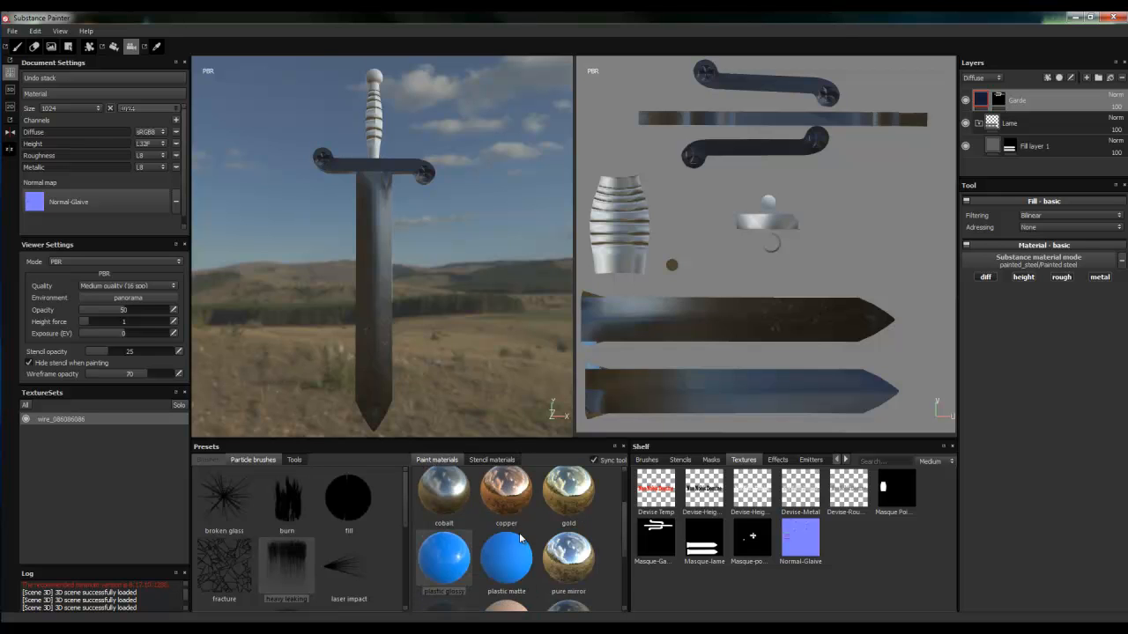
{"action": "left_click_drag", "start_coordinate": [622, 539], "coordinate": [618, 487]}
{"action": "left_click", "coordinate": [505, 509]}
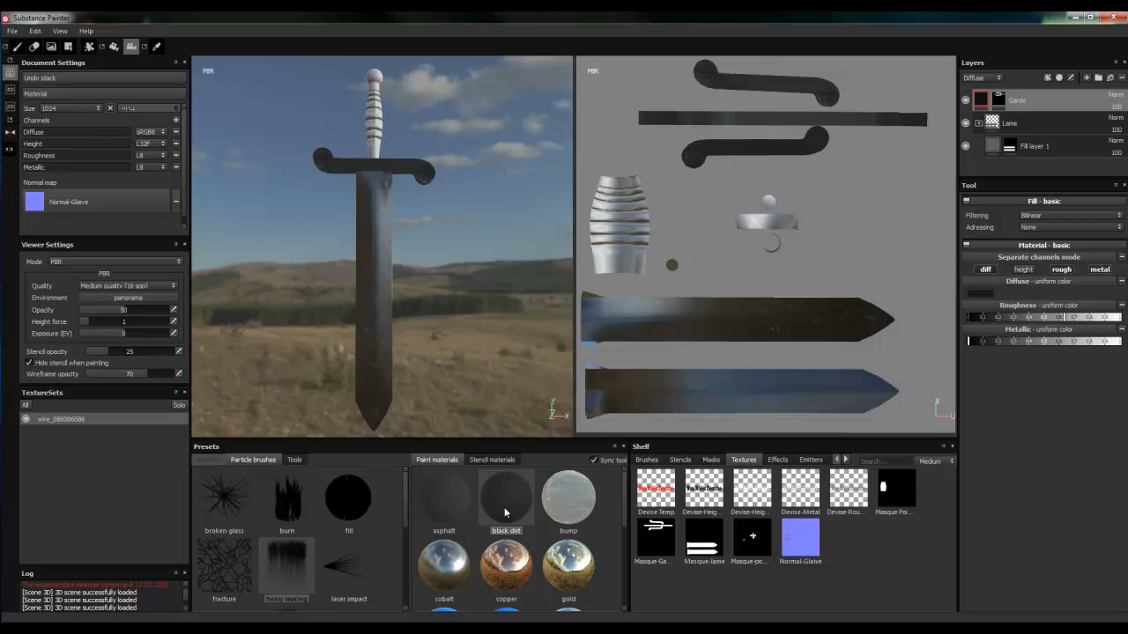
{"action": "left_click_drag", "start_coordinate": [505, 513], "coordinate": [1008, 213]}
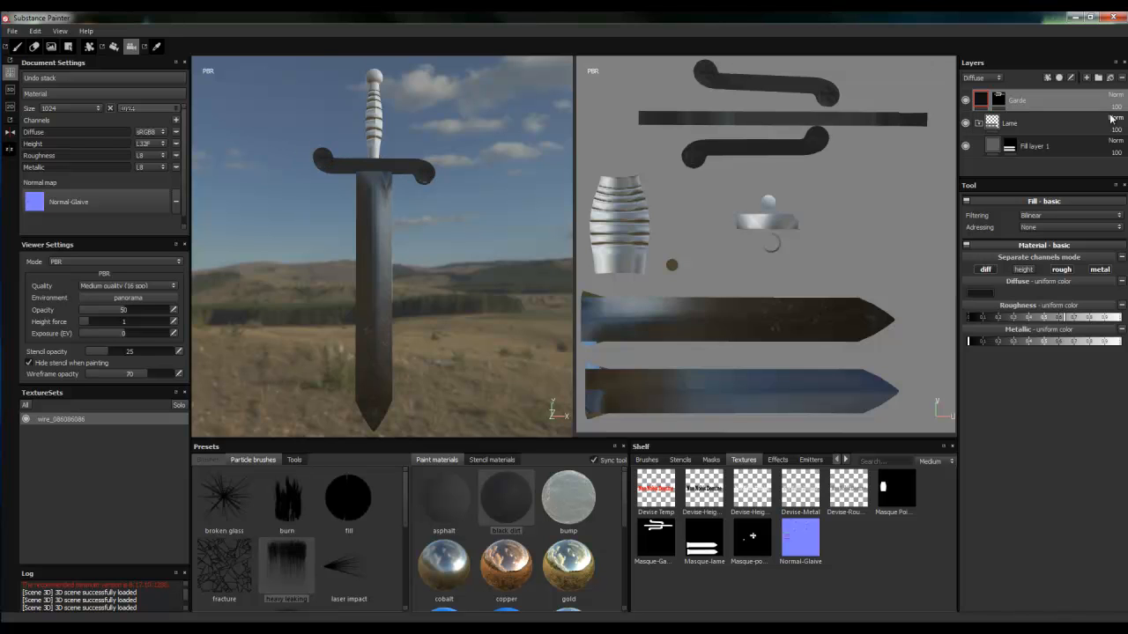
Create a layer folder named Garde epee and move the Garde fill layer into it.
{"action": "left_click", "coordinate": [1099, 78]}
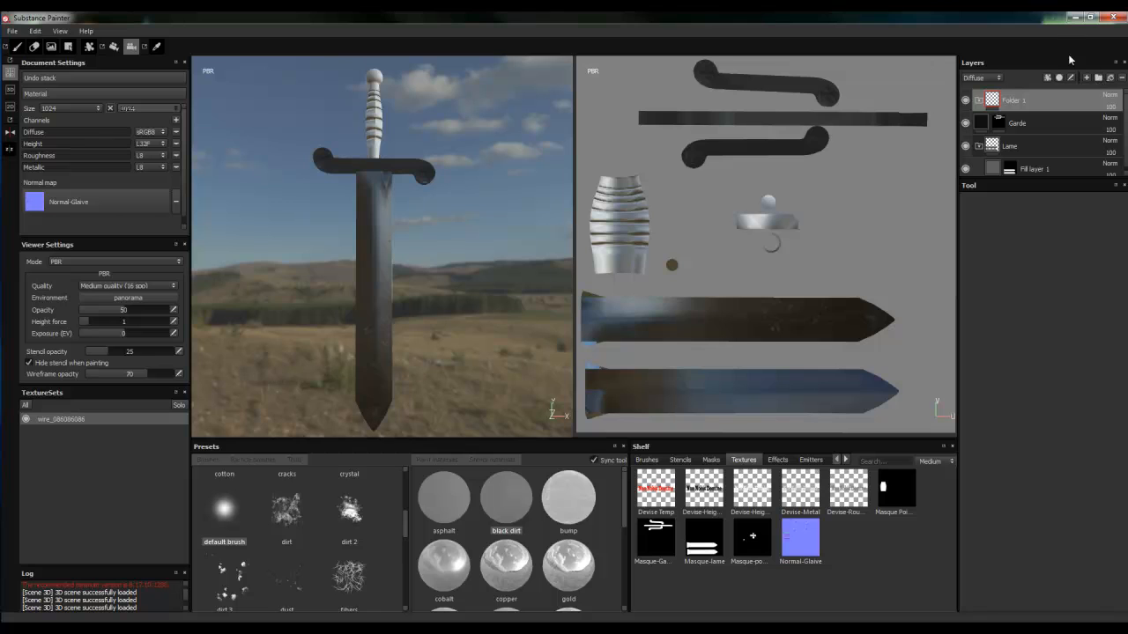
{"action": "double_click", "coordinate": [1012, 101]}
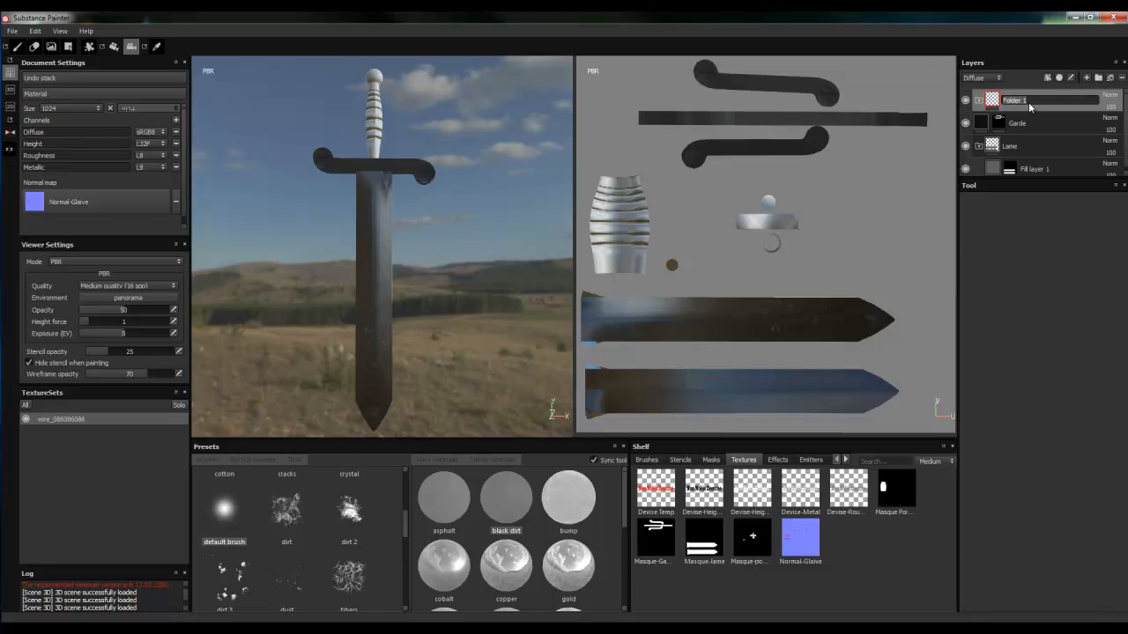
{"action": "type", "text": "Garde epee"}
{"action": "key", "text": "Return"}
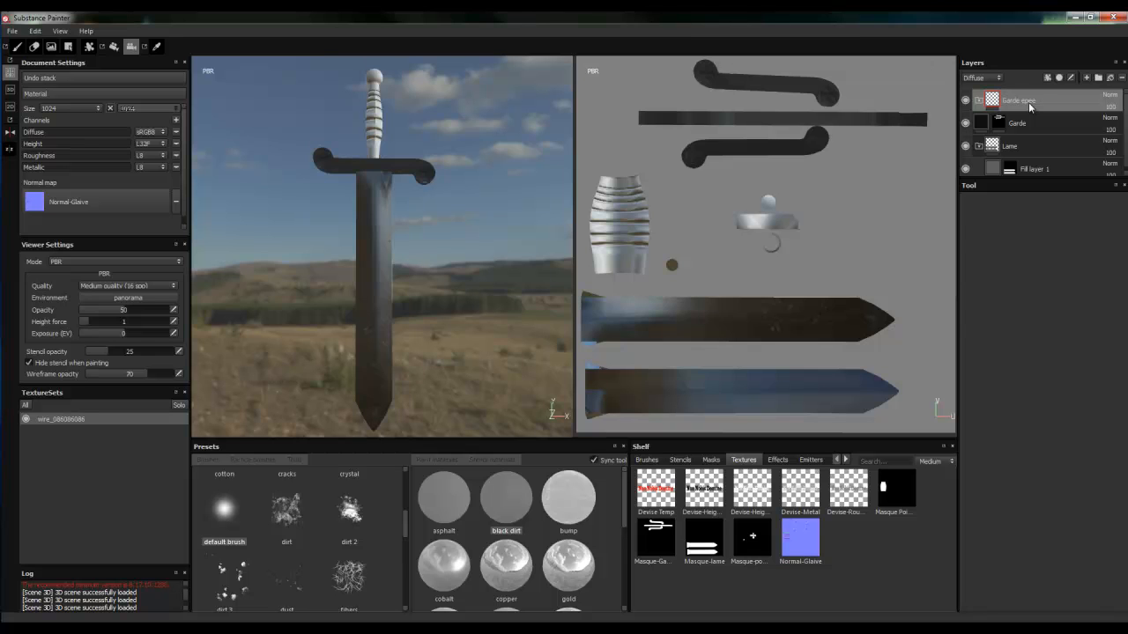
{"action": "left_click", "coordinate": [1031, 114]}
{"action": "left_click_drag", "start_coordinate": [1032, 110], "coordinate": [1033, 112]}
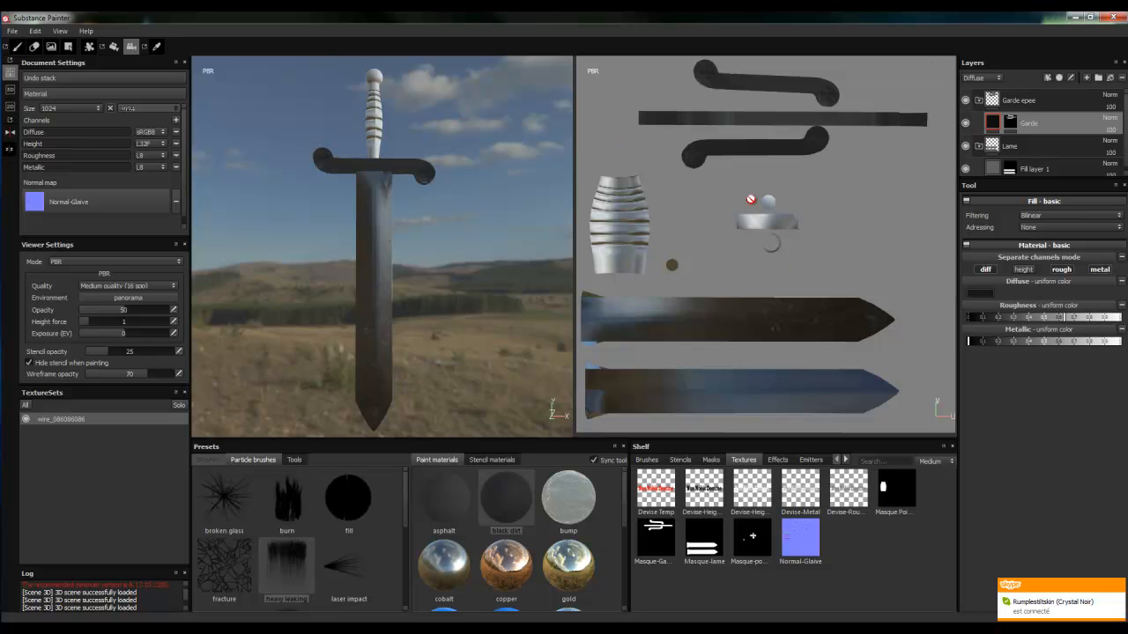
Add a fill layer, place it outside and above the Garde epee folder, and rename it Boule pommeau.
{"action": "left_click", "coordinate": [1025, 102]}
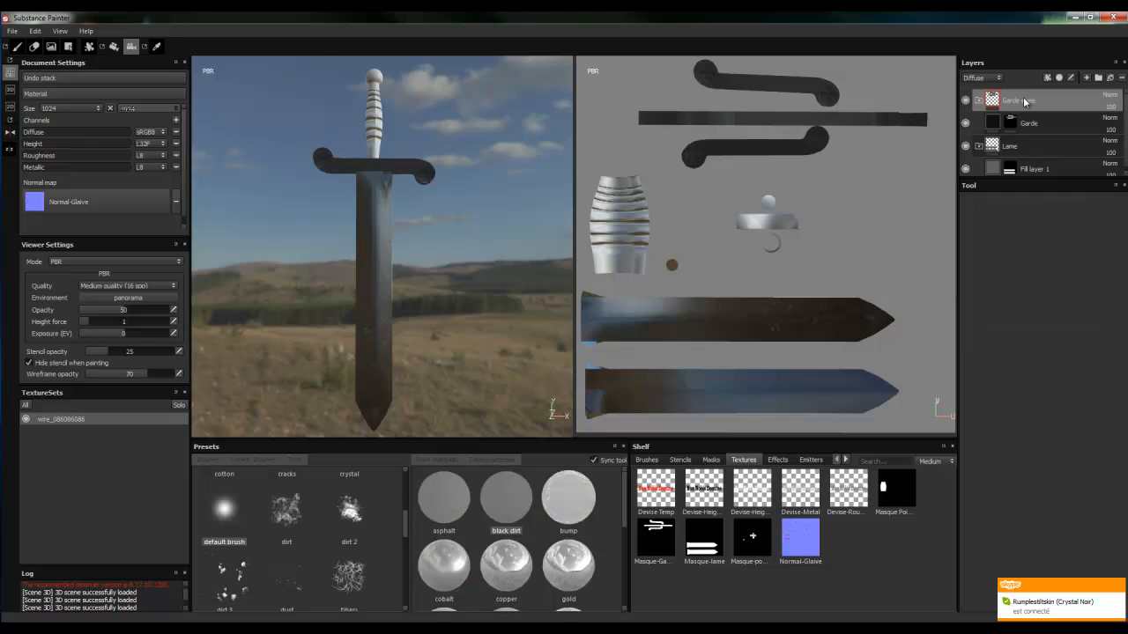
{"action": "left_click", "coordinate": [1110, 77]}
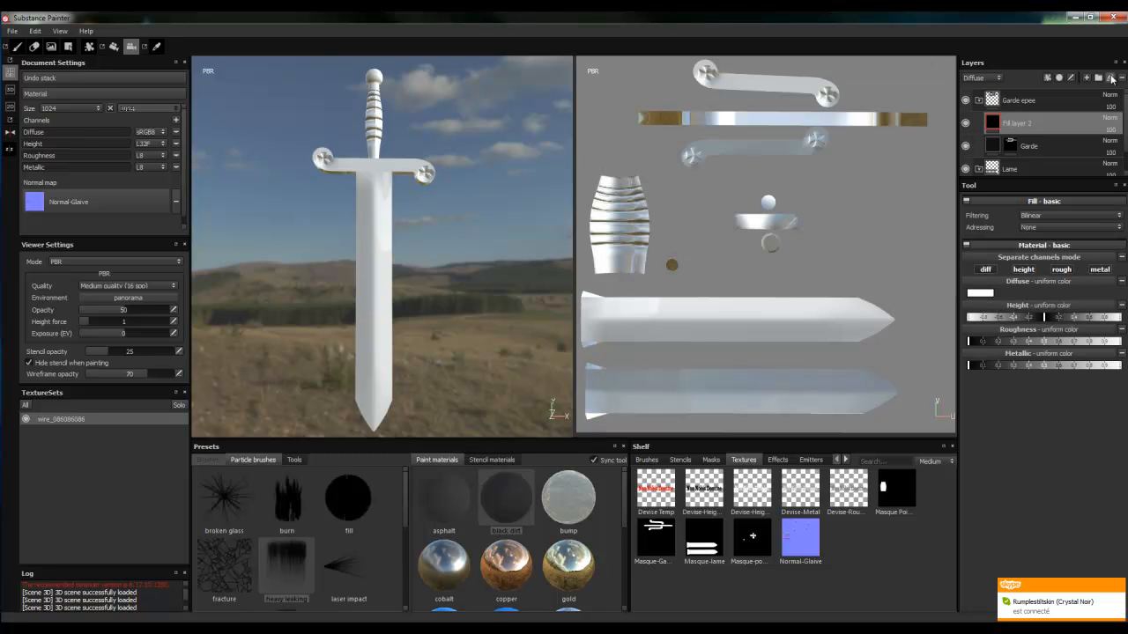
{"action": "left_click_drag", "start_coordinate": [1022, 100], "coordinate": [1022, 91]}
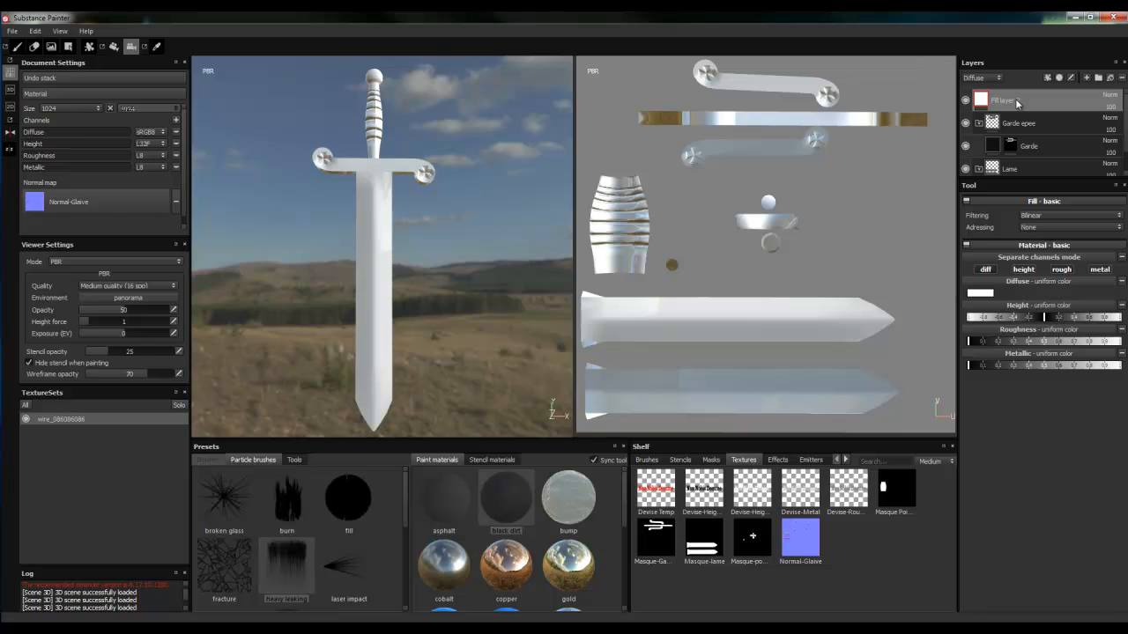
{"action": "double_click", "coordinate": [1015, 99]}
{"action": "type", "text": "B"}
{"action": "key", "text": "Return"}
Apply the gold paint material to the Boule pommeau fill layer and add a bitmap mask using the pommel mask image.
{"action": "left_click", "coordinate": [568, 578]}
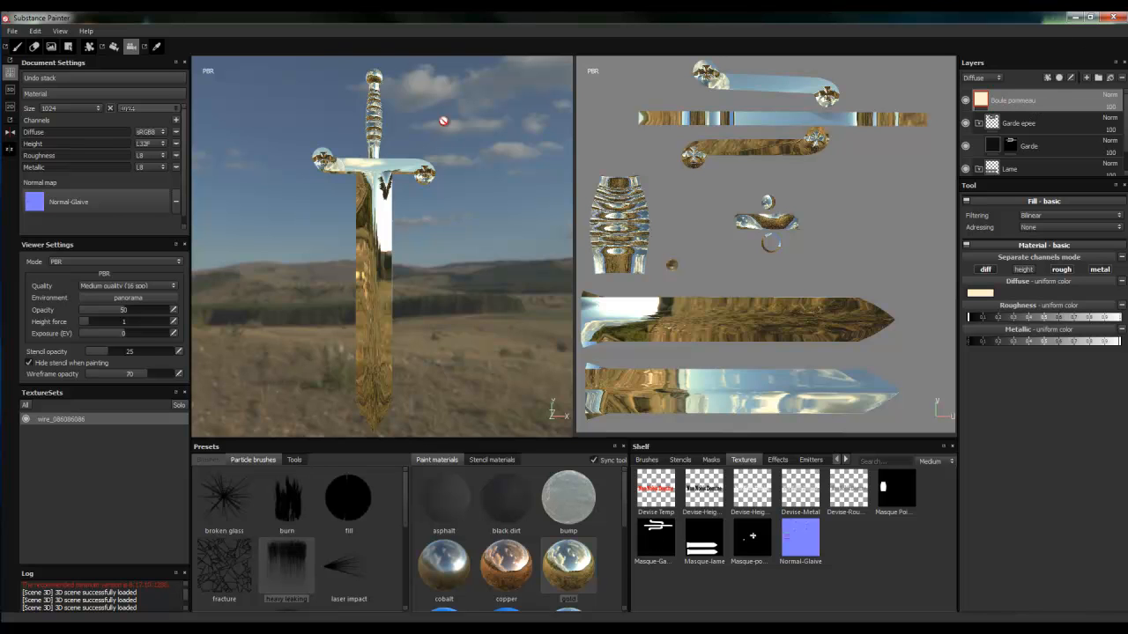
{"action": "right_click", "coordinate": [1022, 102]}
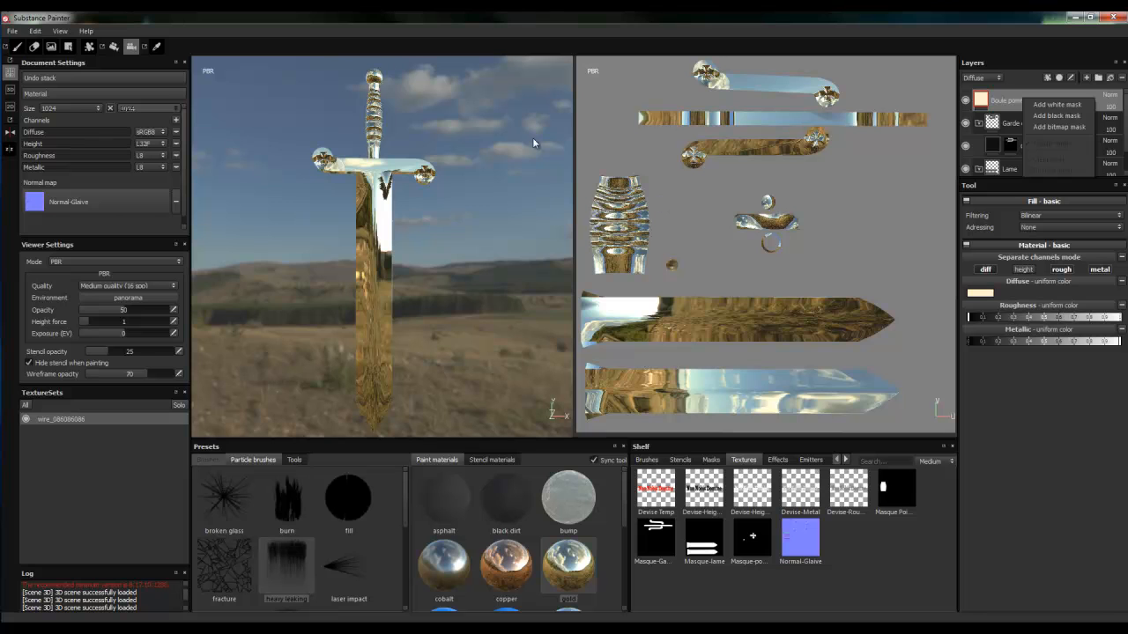
{"action": "left_click", "coordinate": [1046, 127]}
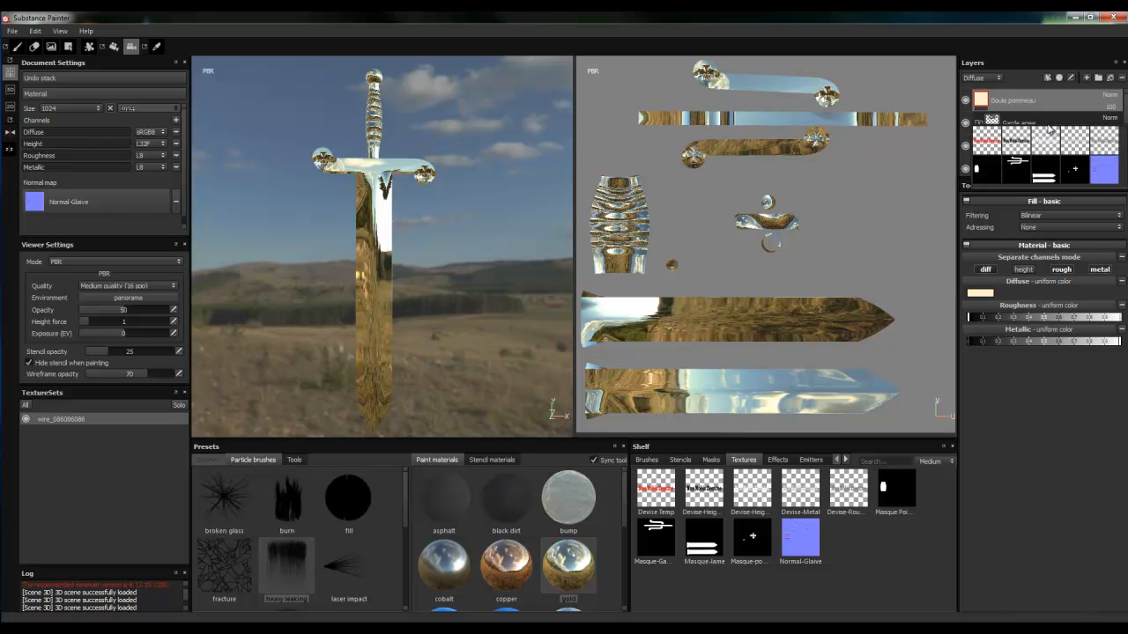
{"action": "left_click", "coordinate": [1068, 177]}
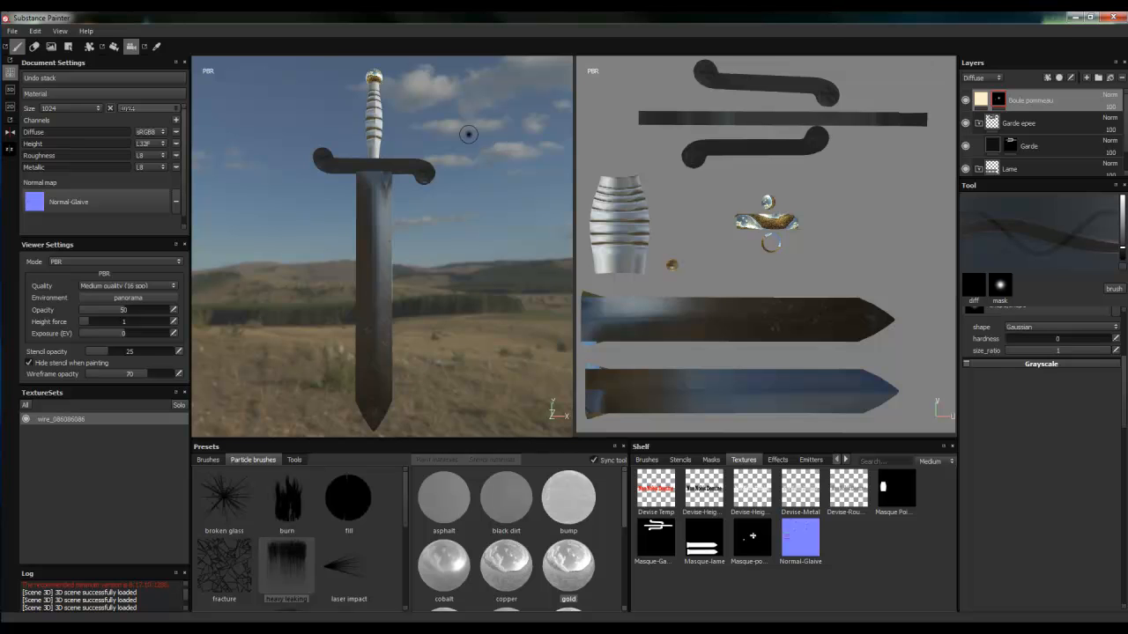
{"action": "mouse_move", "coordinate": [468, 130]}
{"action": "left_mouse_down", "text": "alt"}
{"action": "mouse_move", "coordinate": [468, 246]}
{"action": "mouse_move", "coordinate": [562, 223]}
{"action": "mouse_move", "coordinate": [559, 153]}
{"action": "mouse_move", "coordinate": [417, 150]}
{"action": "mouse_move", "coordinate": [472, 152]}
{"action": "left_mouse_up", "text": "alt"}
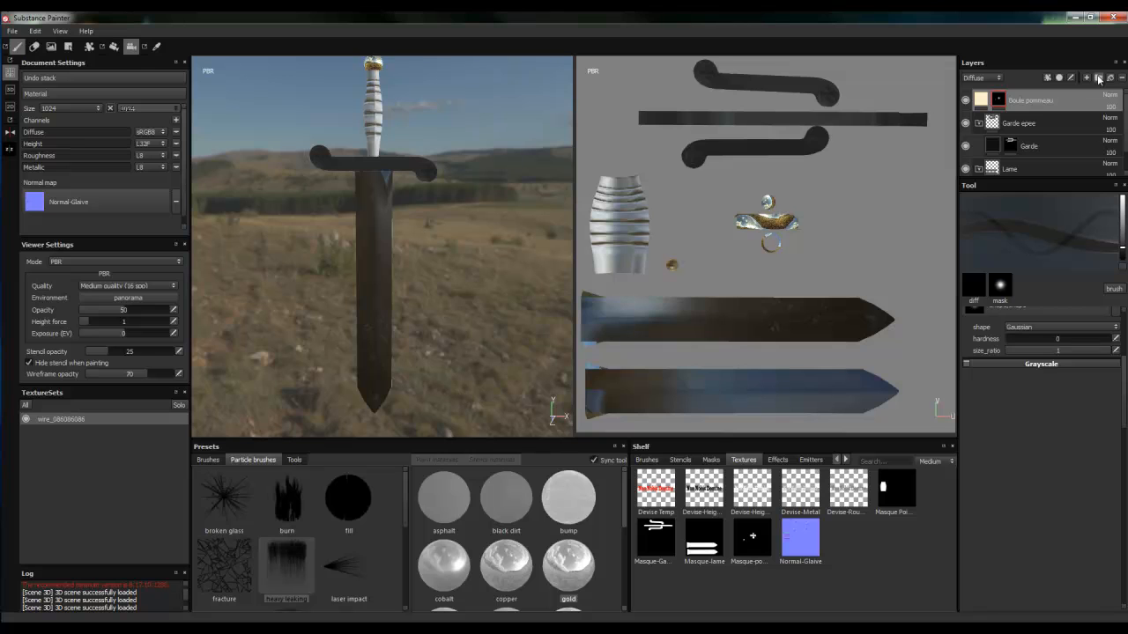
Create a layer folder named Pommeau and move the Boule pommeau fill layer into it.
{"action": "left_click", "coordinate": [1098, 79]}
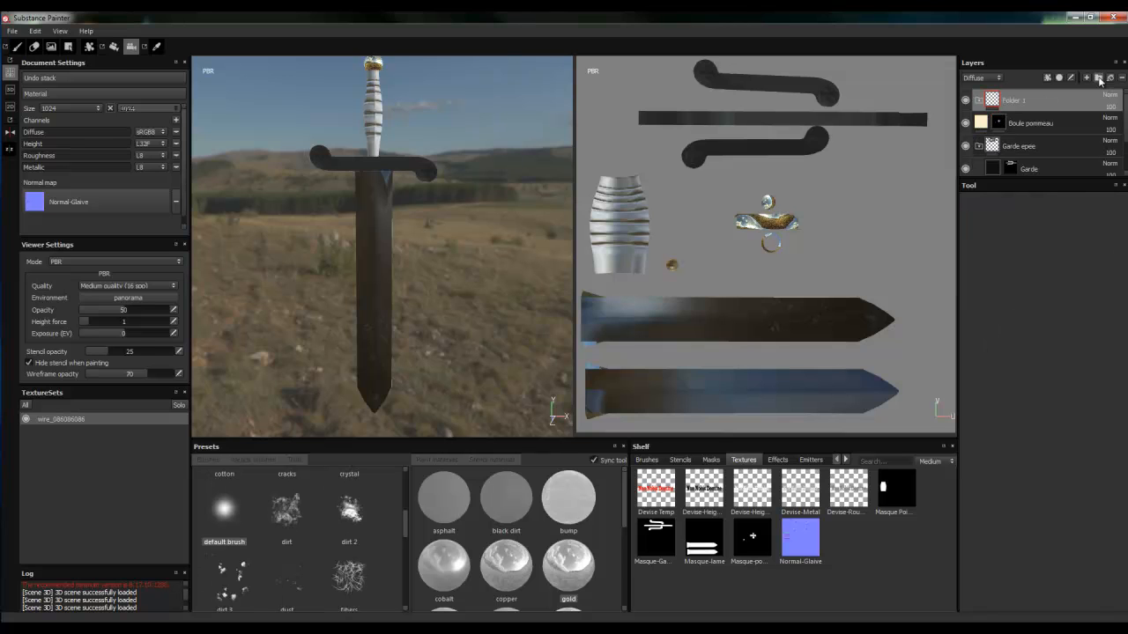
{"action": "double_click", "coordinate": [1007, 102]}
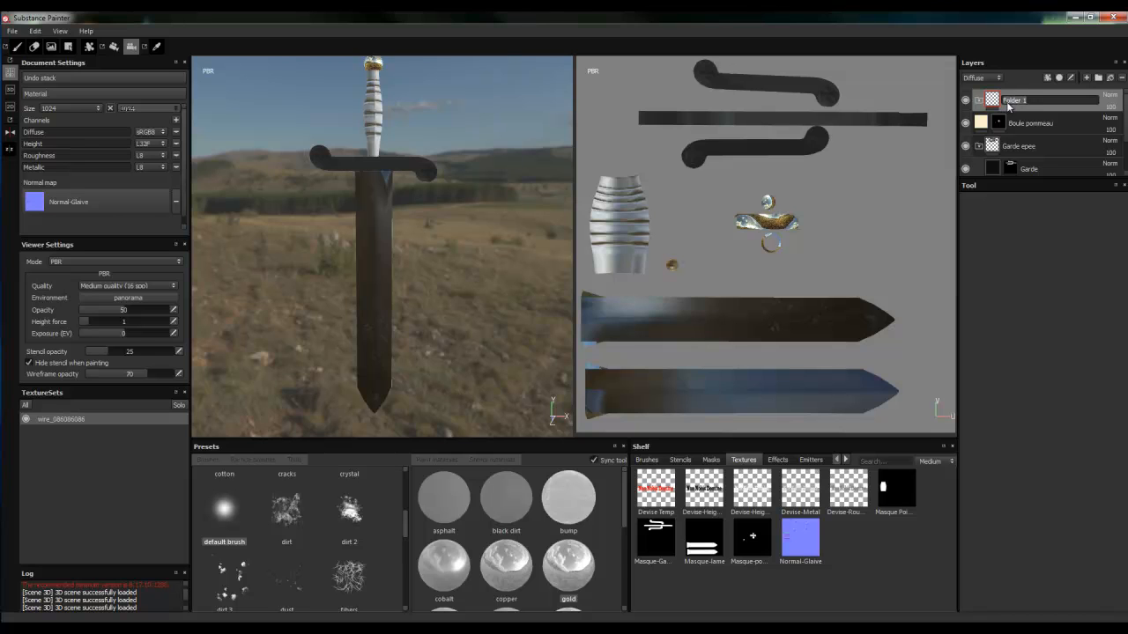
{"action": "type", "text": "Poi"}
{"action": "key", "text": "Return"}
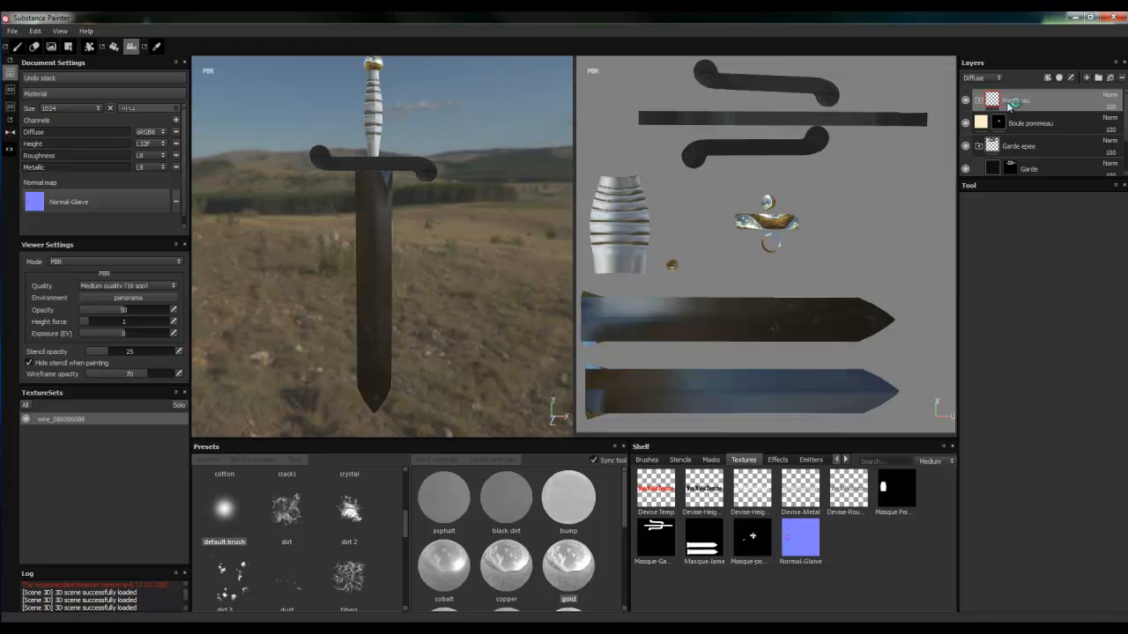
{"action": "left_click_drag", "start_coordinate": [1024, 122], "coordinate": [1026, 104]}
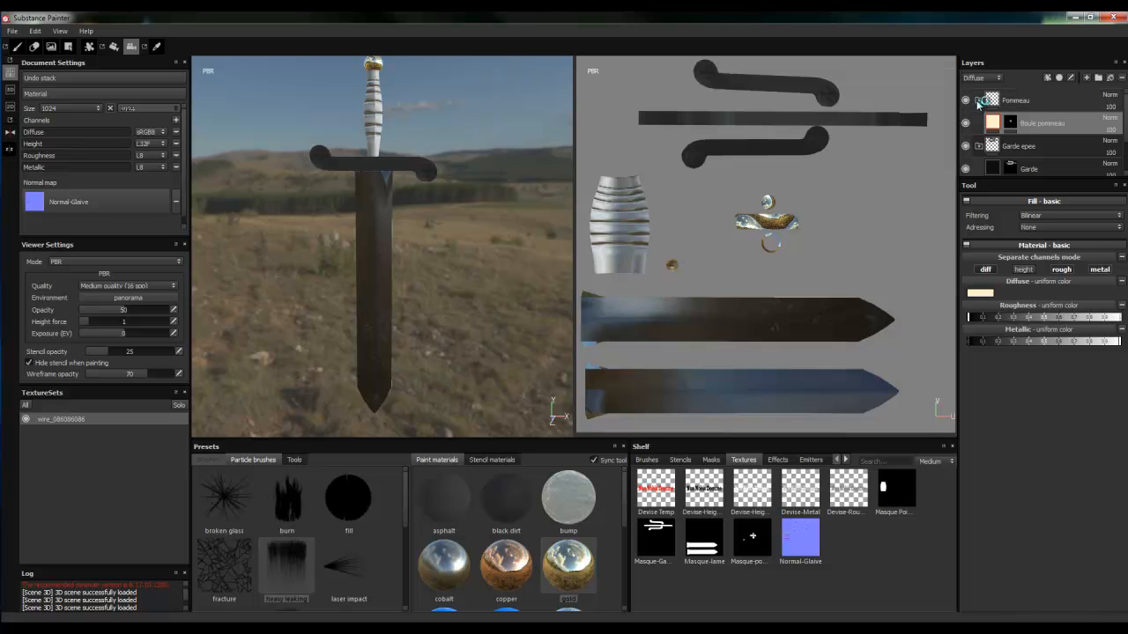
Collapse the Pommeau, Garde epee and Lame folders in the layer stack.
{"action": "left_click_drag", "start_coordinate": [1053, 123], "coordinate": [979, 103]}
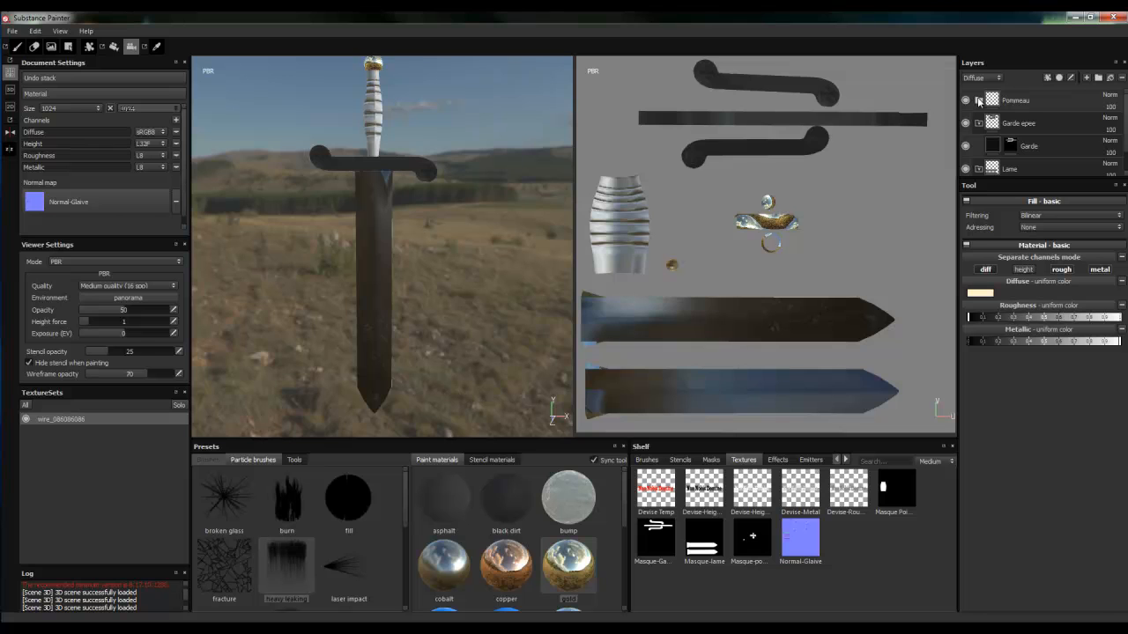
{"action": "left_click", "coordinate": [979, 125]}
{"action": "left_click", "coordinate": [979, 148]}
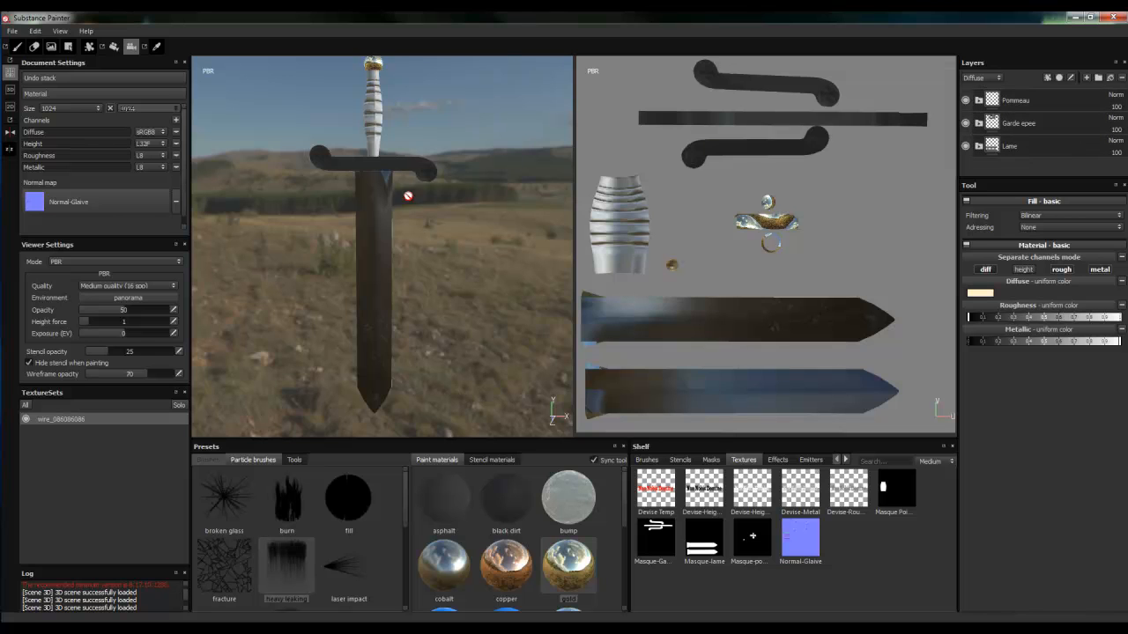
Add a paint layer outside and above the Pommeau folder and give it a bitmap mask using the grip mask image.
{"action": "left_click", "coordinate": [1086, 80]}
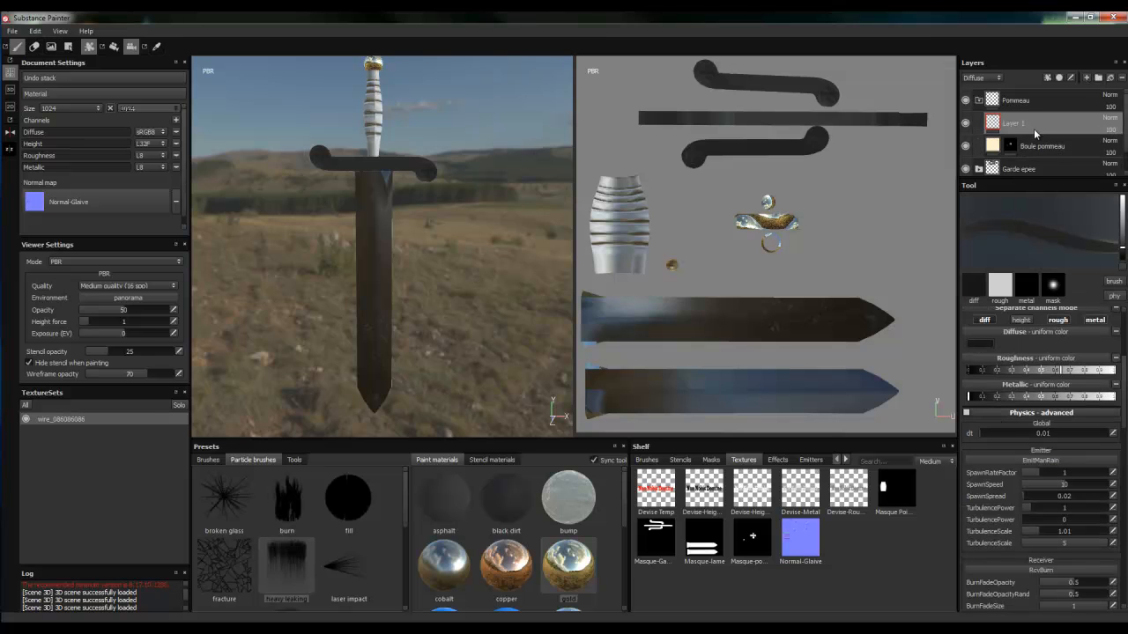
{"action": "left_click_drag", "start_coordinate": [1029, 127], "coordinate": [1032, 89]}
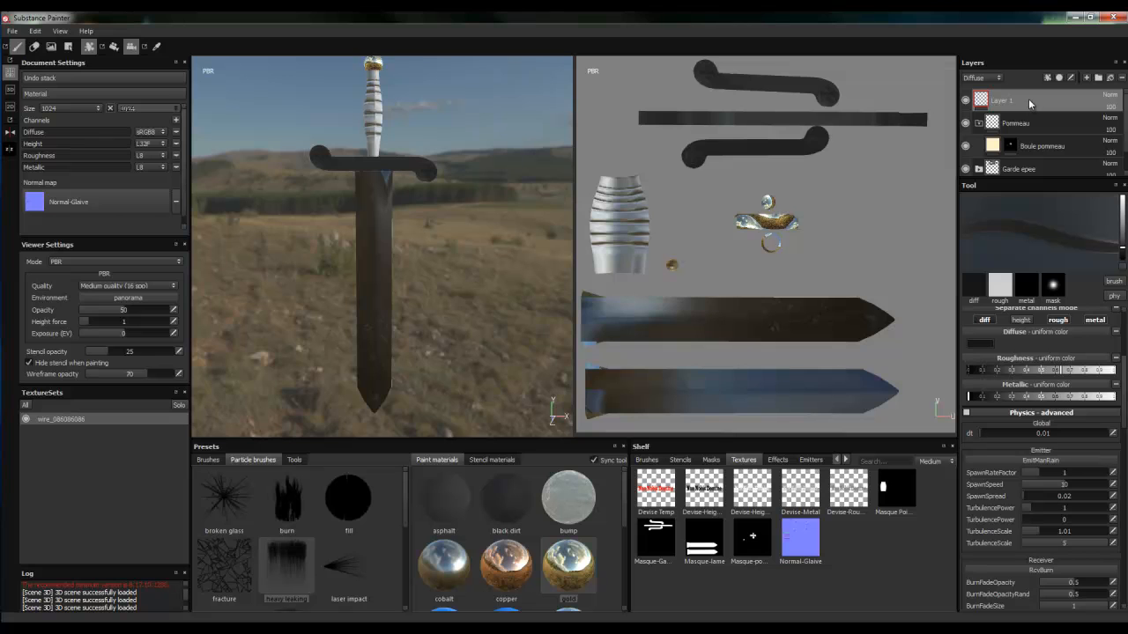
{"action": "right_click", "coordinate": [1027, 99]}
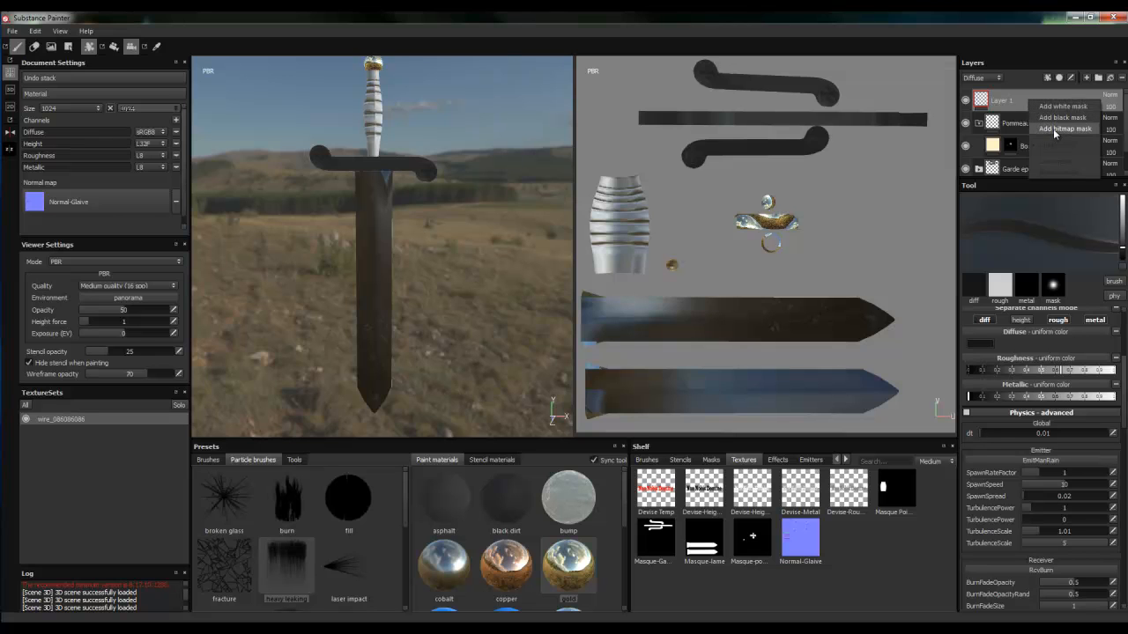
{"action": "left_click", "coordinate": [1055, 130]}
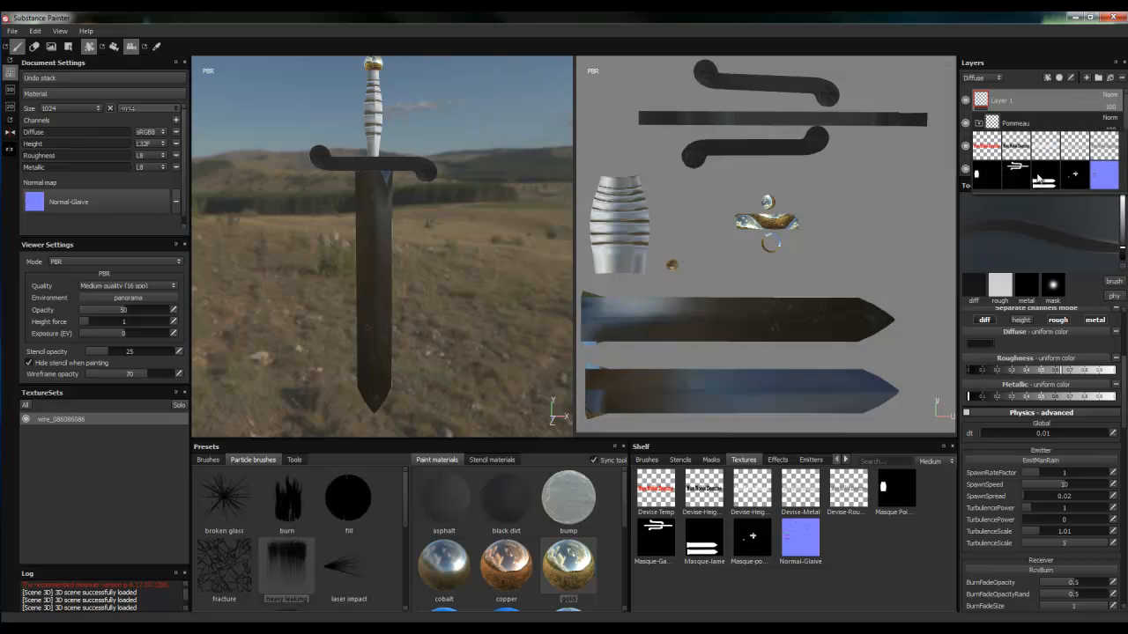
{"action": "left_click", "coordinate": [989, 173]}
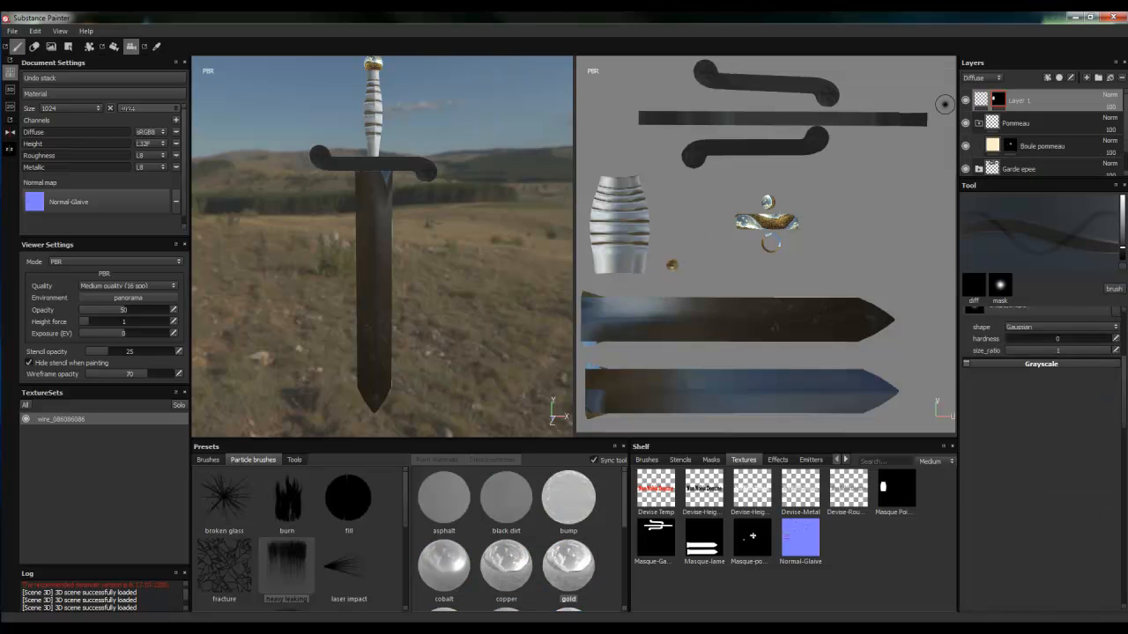
Load the bag leather stencil material for painting the content of Layer 1 and set the stencil opacity to 55.
{"action": "left_click", "coordinate": [981, 102]}
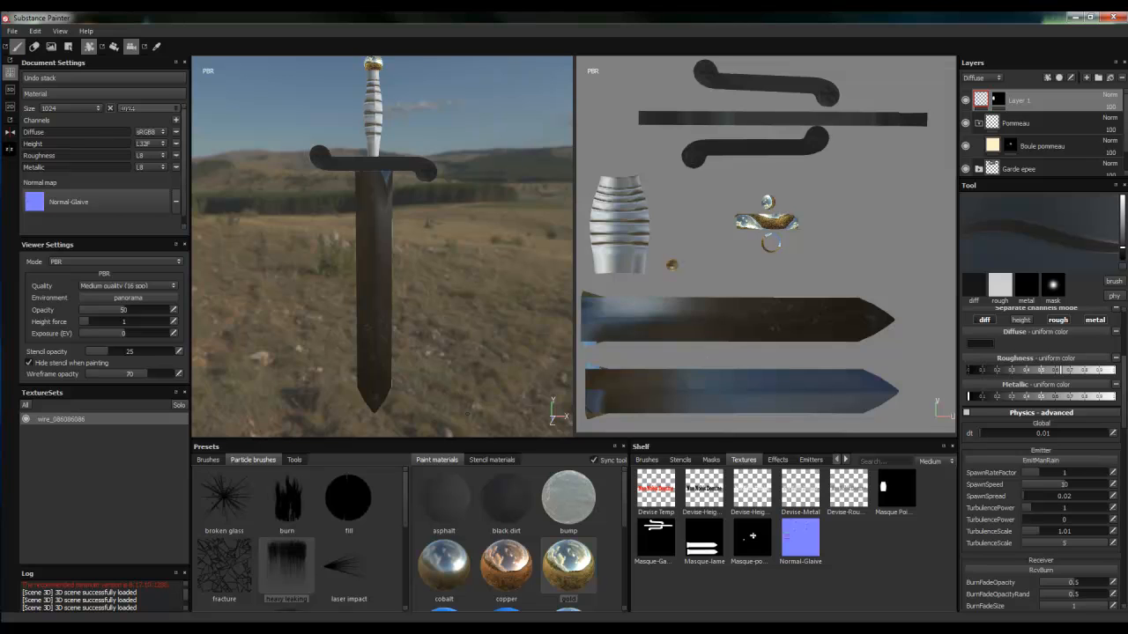
{"action": "left_click", "coordinate": [487, 461]}
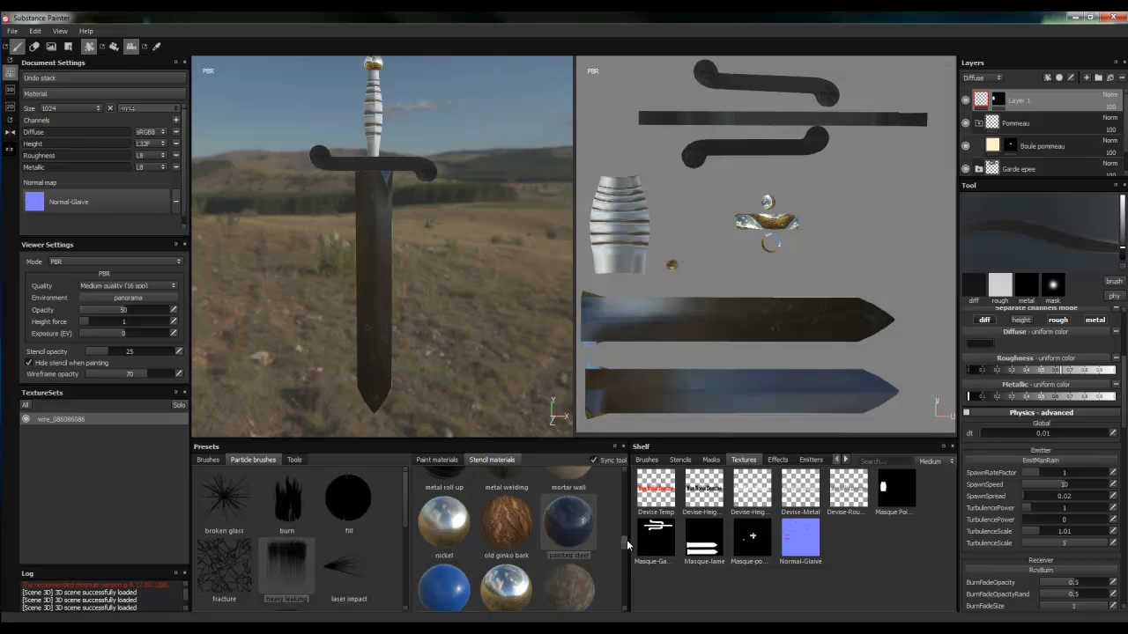
{"action": "left_click_drag", "start_coordinate": [625, 541], "coordinate": [621, 476]}
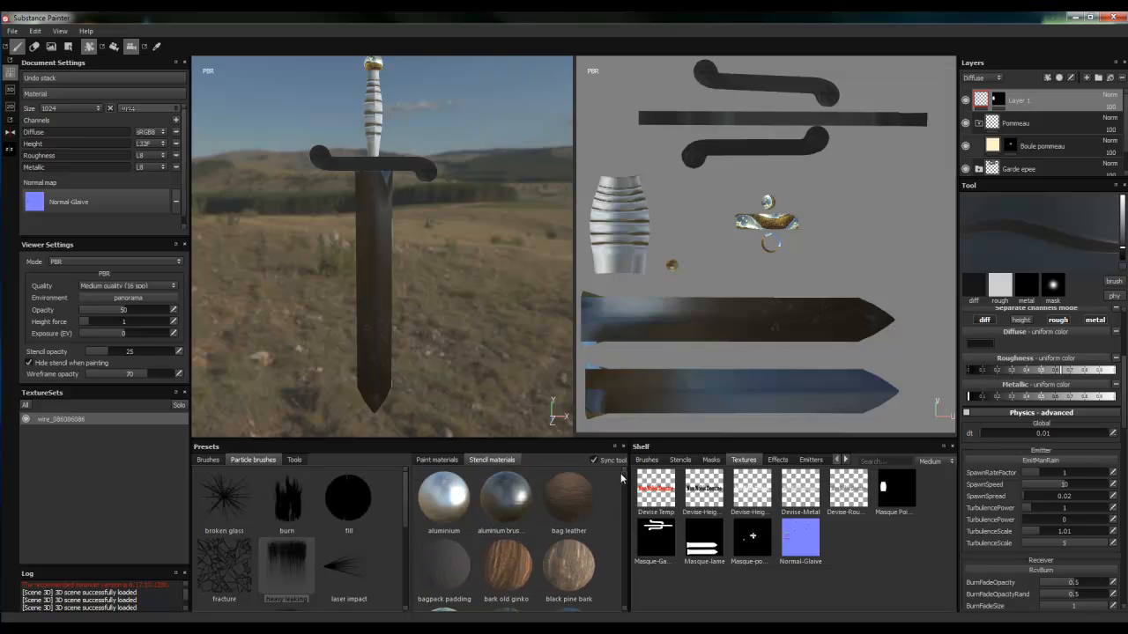
{"action": "left_click", "coordinate": [572, 494]}
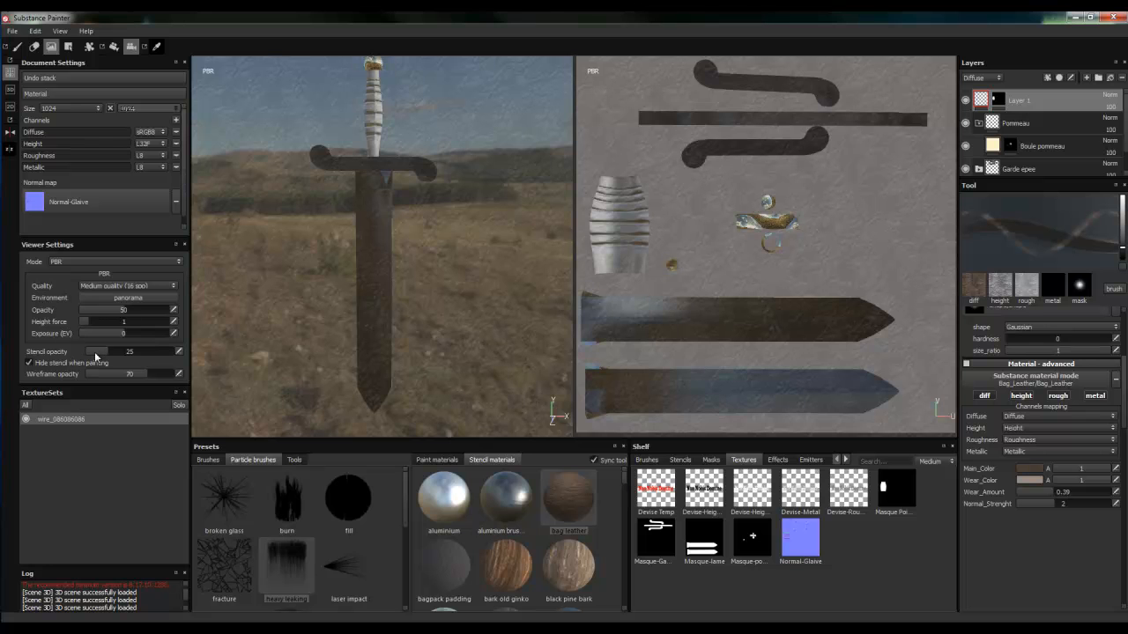
{"action": "left_click_drag", "start_coordinate": [113, 353], "coordinate": [132, 370]}
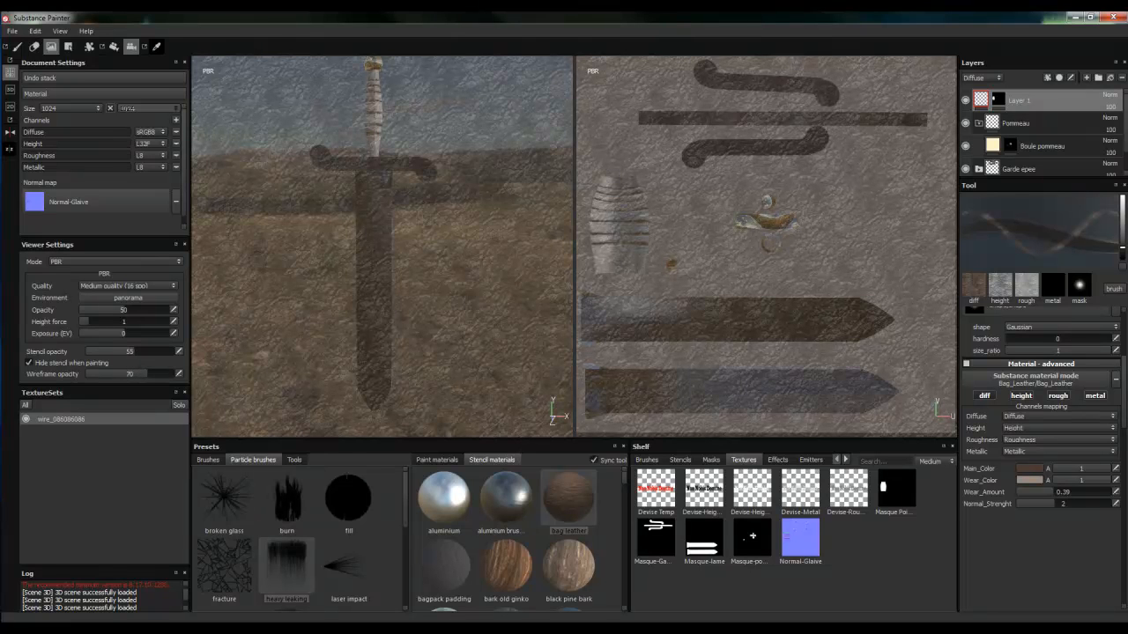
{"action": "middle_click_drag", "start_coordinate": [261, 247], "coordinate": [263, 328], "text": "alt"}
{"action": "scroll", "coordinate": [263, 329], "scroll_direction": "up", "scroll_amount": 5}
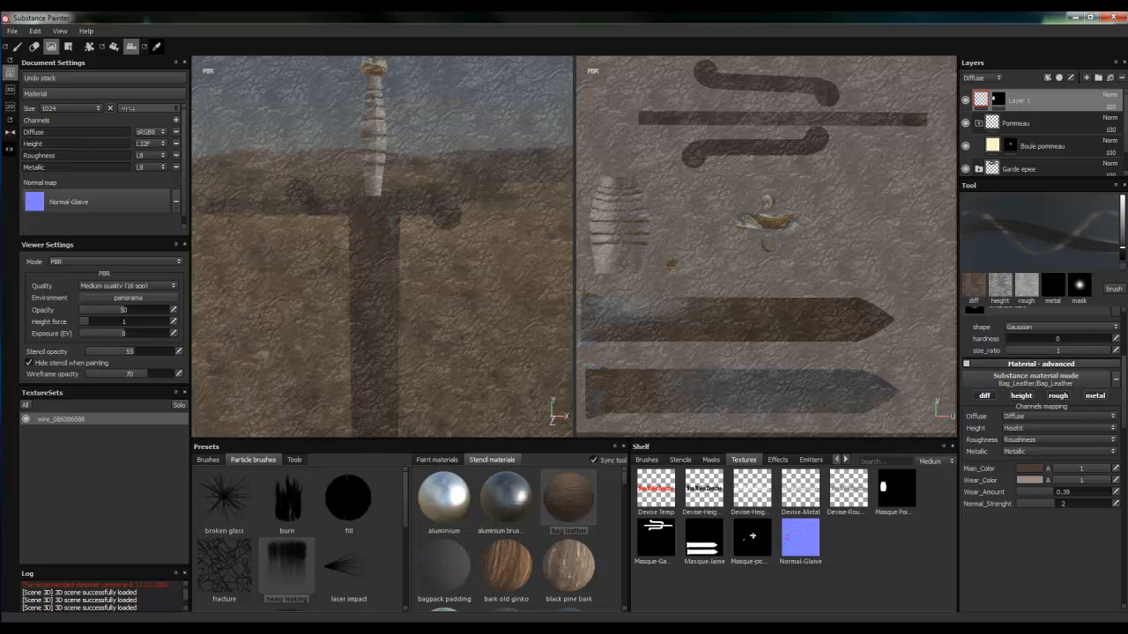
Paint the whole grip on Layer 1 with the default brush through the bag leather stencil, and return to the standard Paint tool.
{"action": "middle_click_drag", "start_coordinate": [302, 247], "coordinate": [305, 299], "text": "alt"}
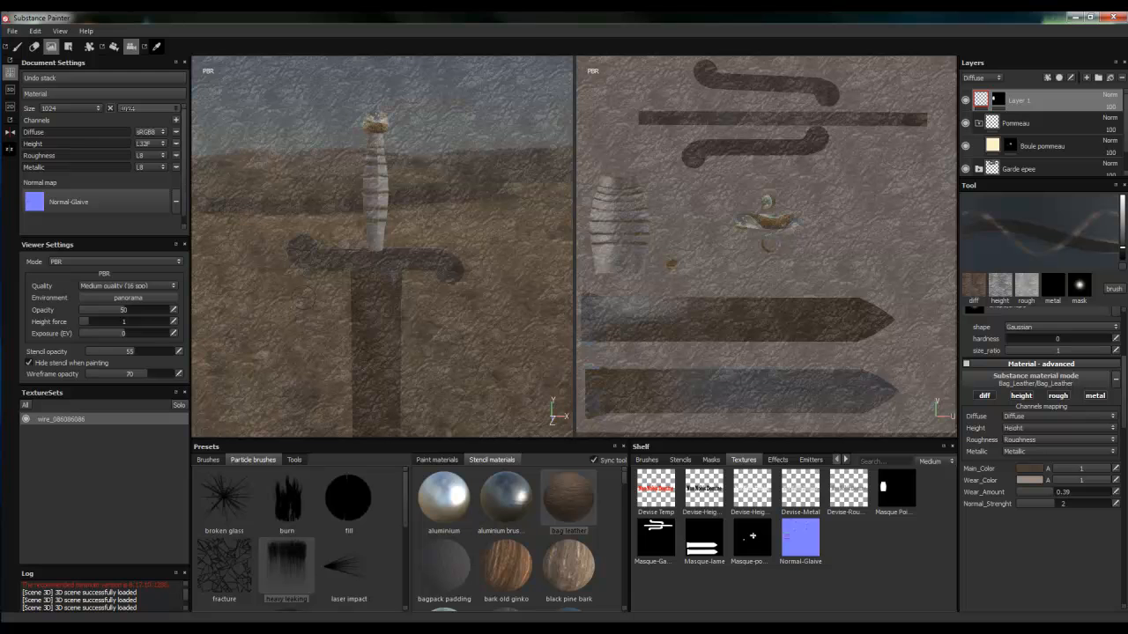
{"action": "left_click_drag", "start_coordinate": [302, 290], "coordinate": [315, 240], "text": "alt"}
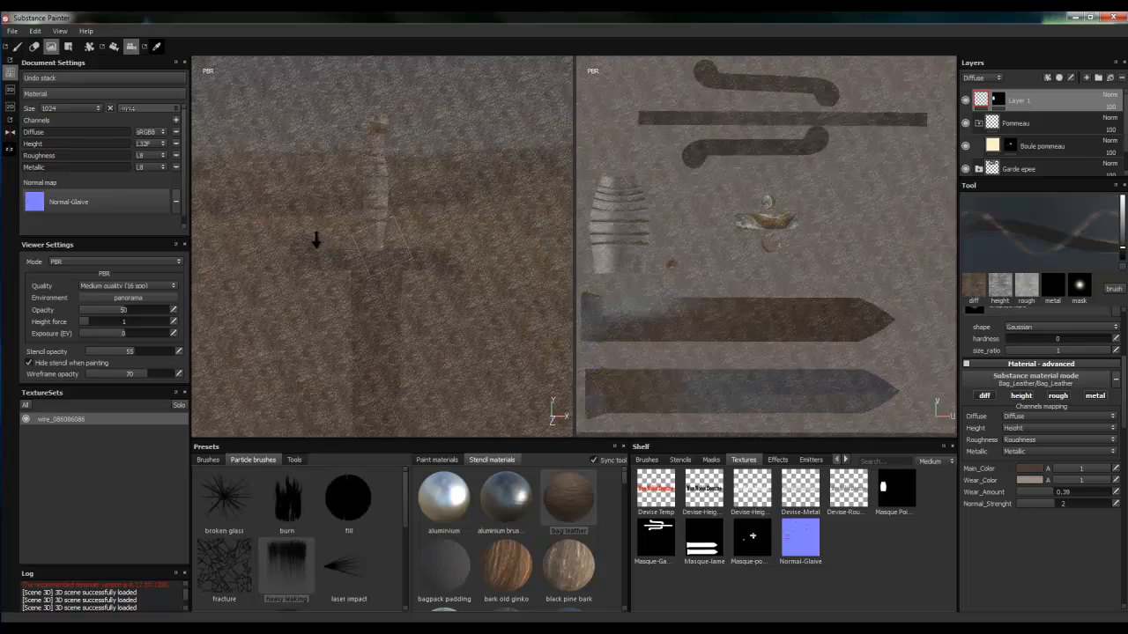
{"action": "right_click_drag", "start_coordinate": [316, 240], "coordinate": [325, 282]}
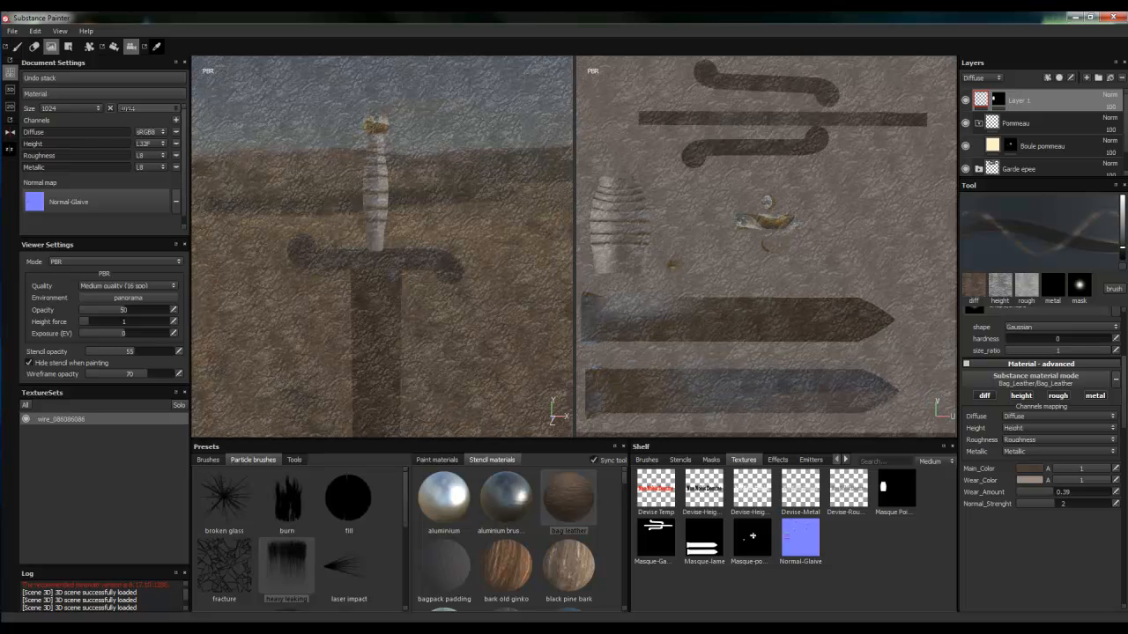
{"action": "left_click", "coordinate": [209, 459]}
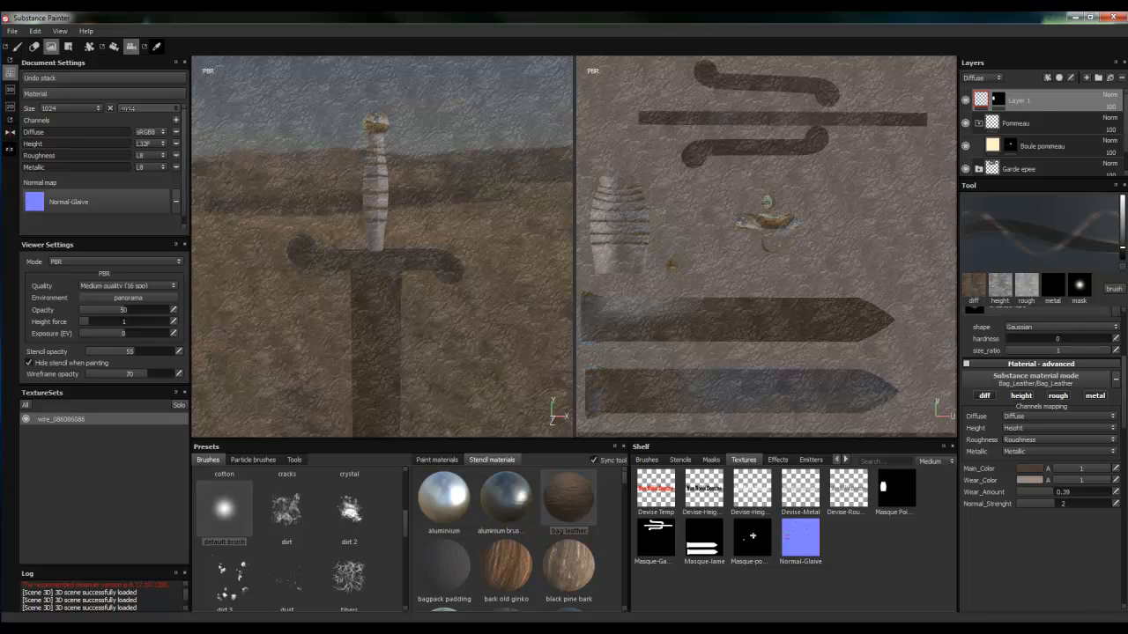
{"action": "right_click_drag", "start_coordinate": [610, 222], "coordinate": [620, 219], "text": "ctrl"}
{"action": "mouse_move", "coordinate": [610, 194]}
{"action": "left_mouse_down"}
{"action": "mouse_move", "coordinate": [620, 217]}
{"action": "mouse_move", "coordinate": [608, 181]}
{"action": "mouse_move", "coordinate": [630, 181]}
{"action": "mouse_move", "coordinate": [624, 270]}
{"action": "mouse_move", "coordinate": [599, 189]}
{"action": "mouse_move", "coordinate": [623, 251]}
{"action": "mouse_move", "coordinate": [627, 203]}
{"action": "mouse_move", "coordinate": [627, 260]}
{"action": "mouse_move", "coordinate": [599, 182]}
{"action": "mouse_move", "coordinate": [633, 183]}
{"action": "mouse_move", "coordinate": [621, 255]}
{"action": "left_mouse_up"}
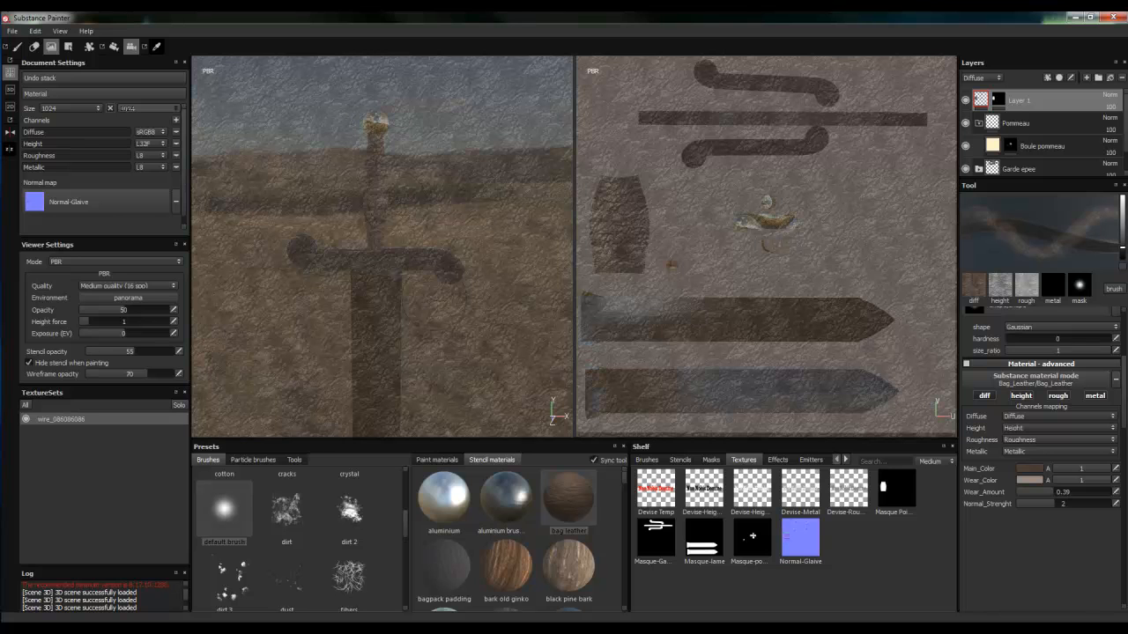
{"action": "left_click", "coordinate": [441, 460]}
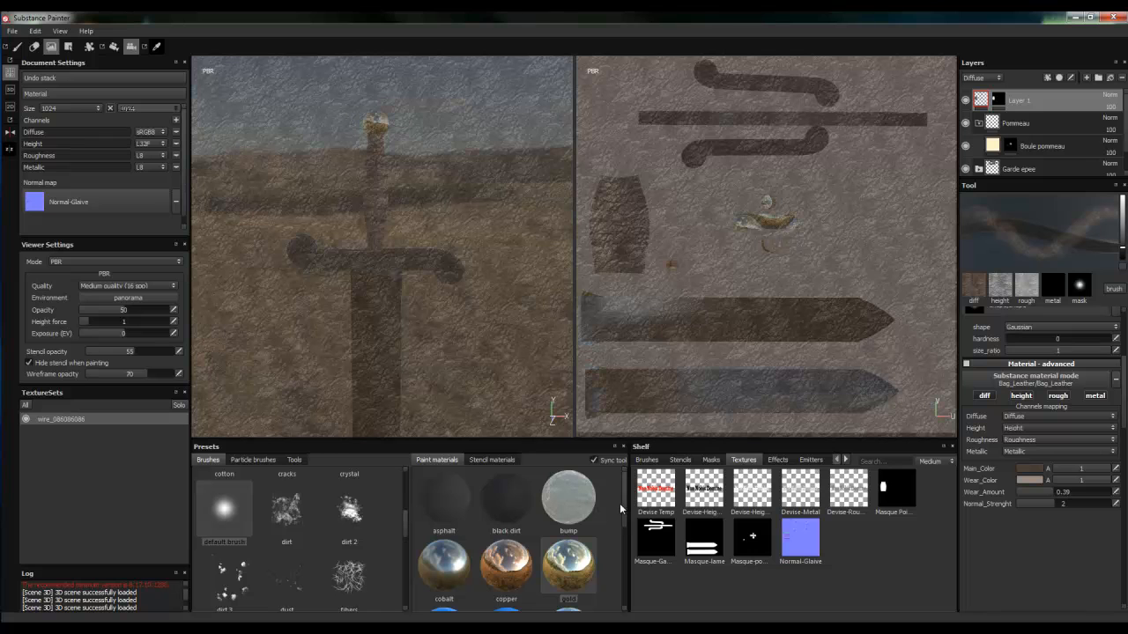
{"action": "left_click_drag", "start_coordinate": [626, 510], "coordinate": [627, 536]}
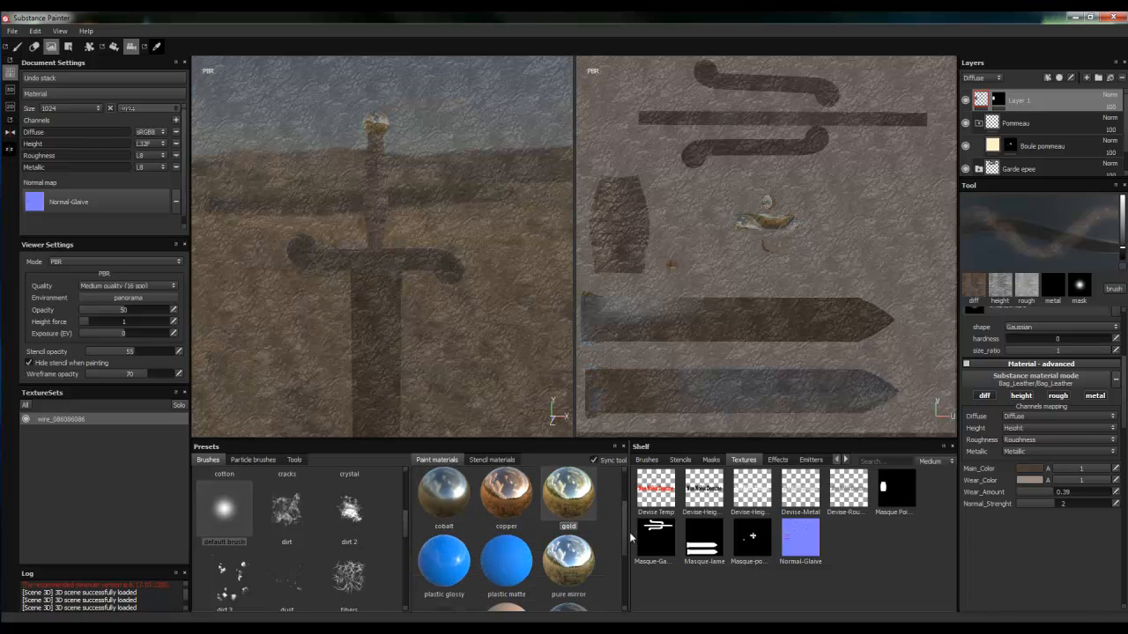
{"action": "key", "text": "ctrl+1"}
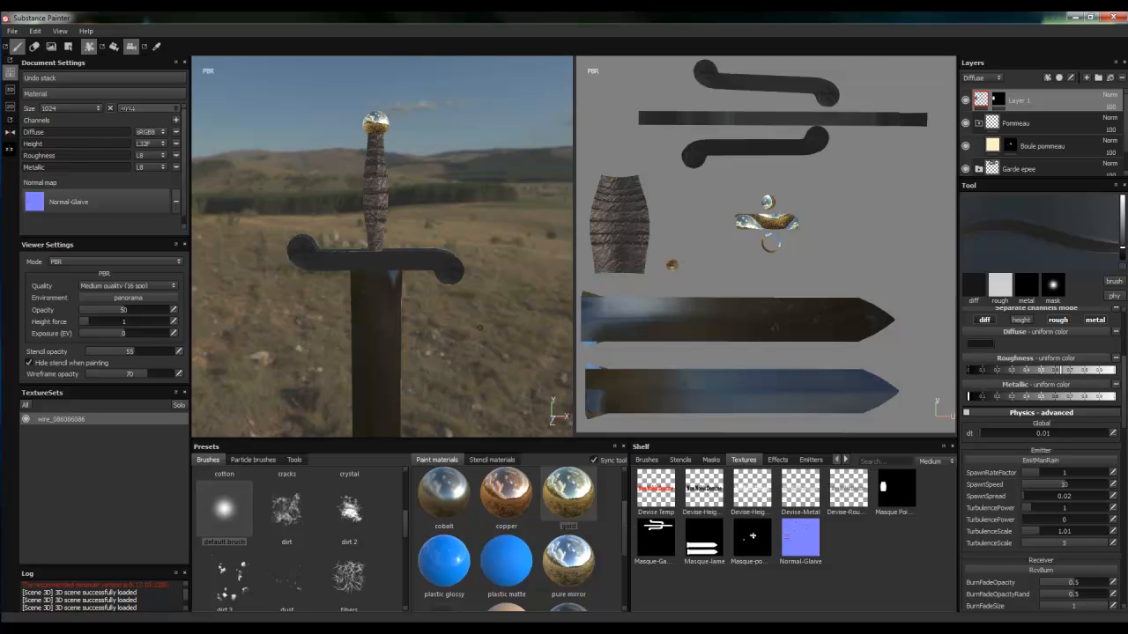
Rename the leather paint layer above the Pommeau folder as pommeau.
{"action": "double_click", "coordinate": [1022, 100]}
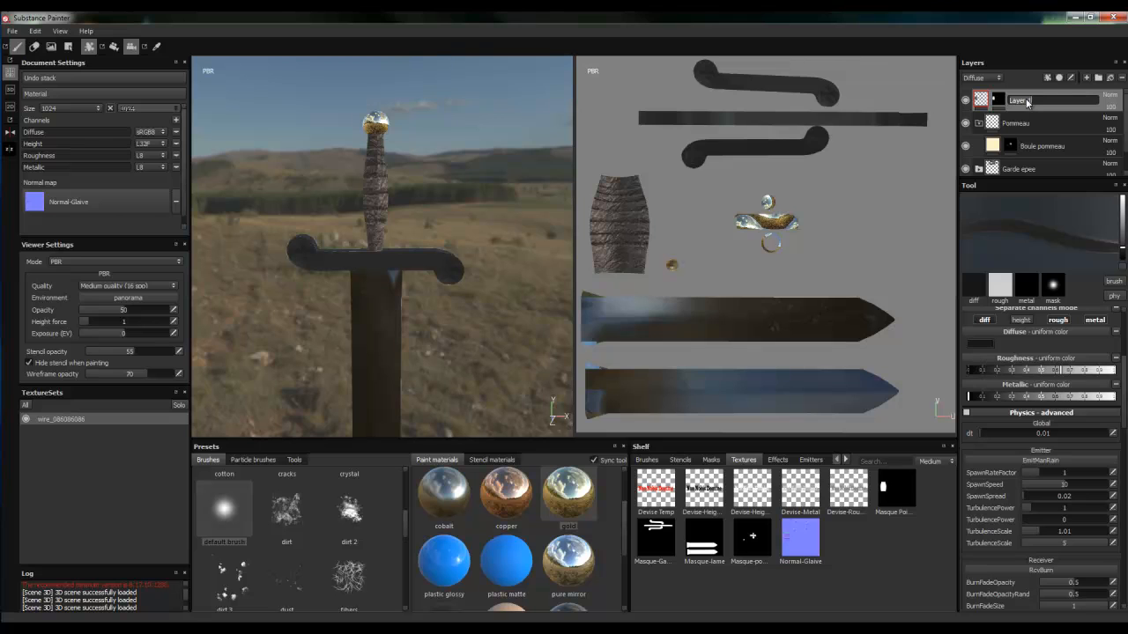
{"action": "type", "text": "P"}
{"action": "key", "text": "Return"}
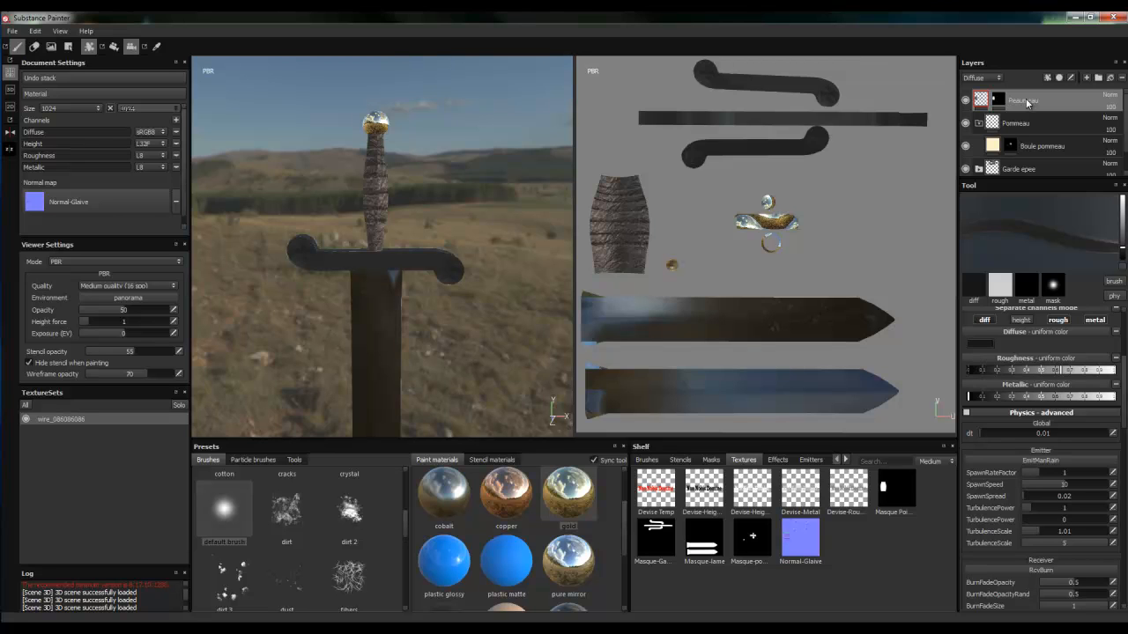
{"action": "double_click", "coordinate": [1026, 103]}
{"action": "type", "text": "pomm"}
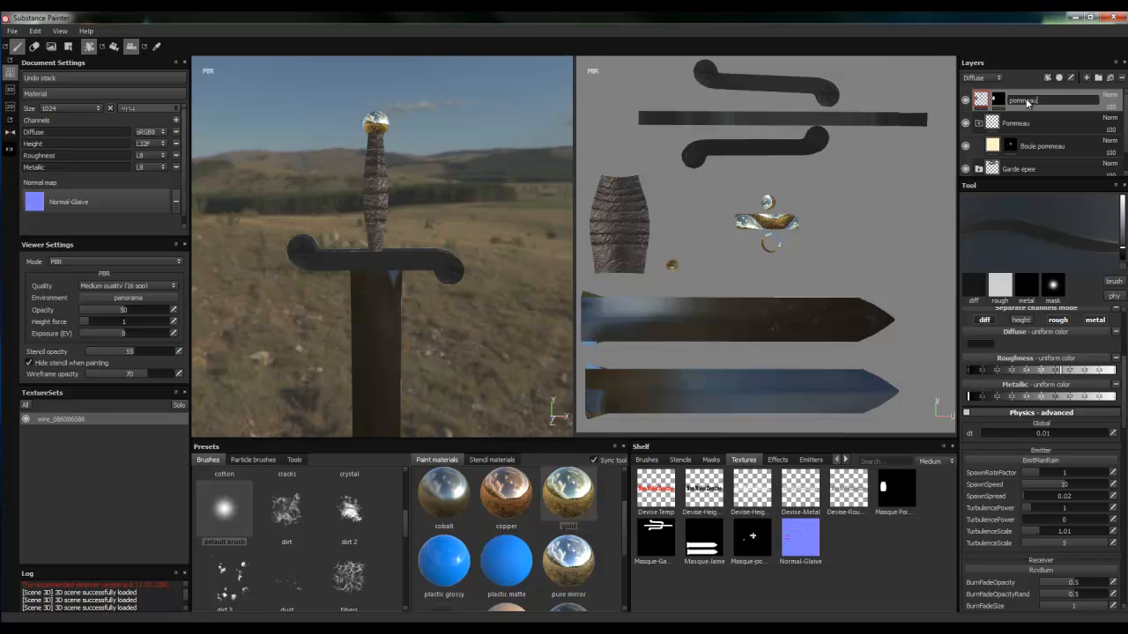
{"action": "key", "text": "Return"}
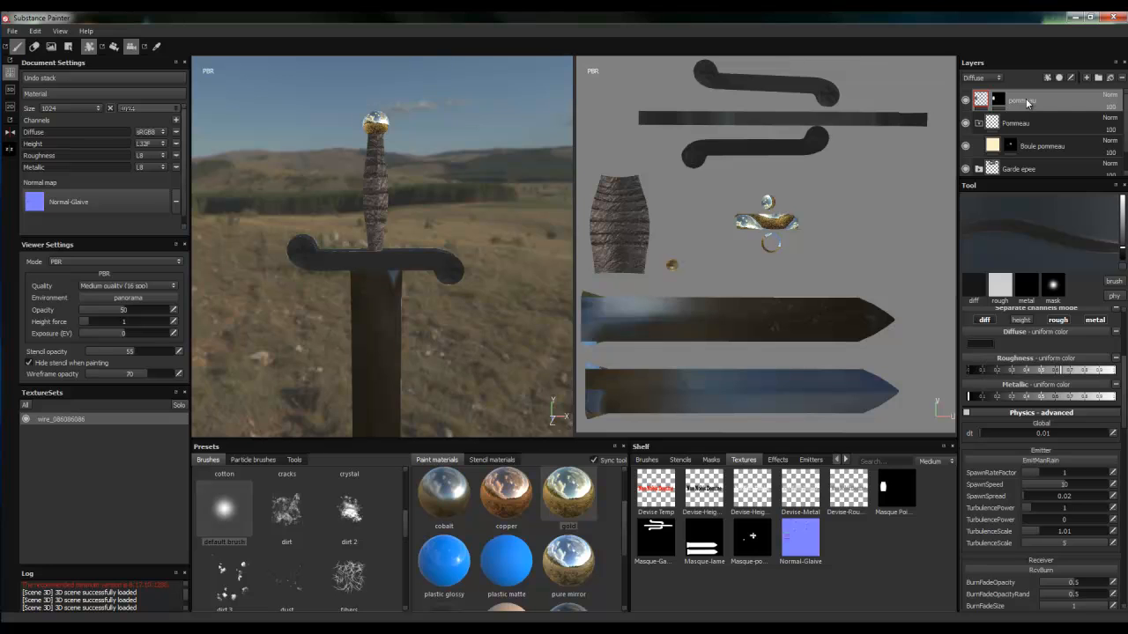
Add a new paint layer above the Boule pommeau fill layer inside the Pommeau folder.
{"action": "left_click", "coordinate": [1033, 148]}
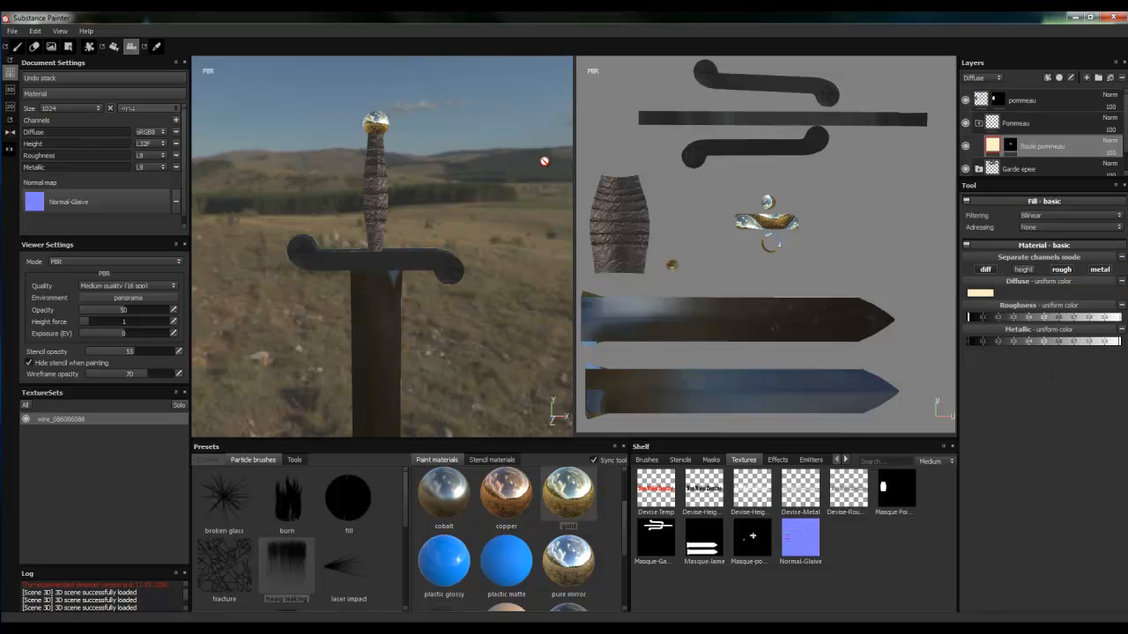
{"action": "left_click", "coordinate": [473, 144]}
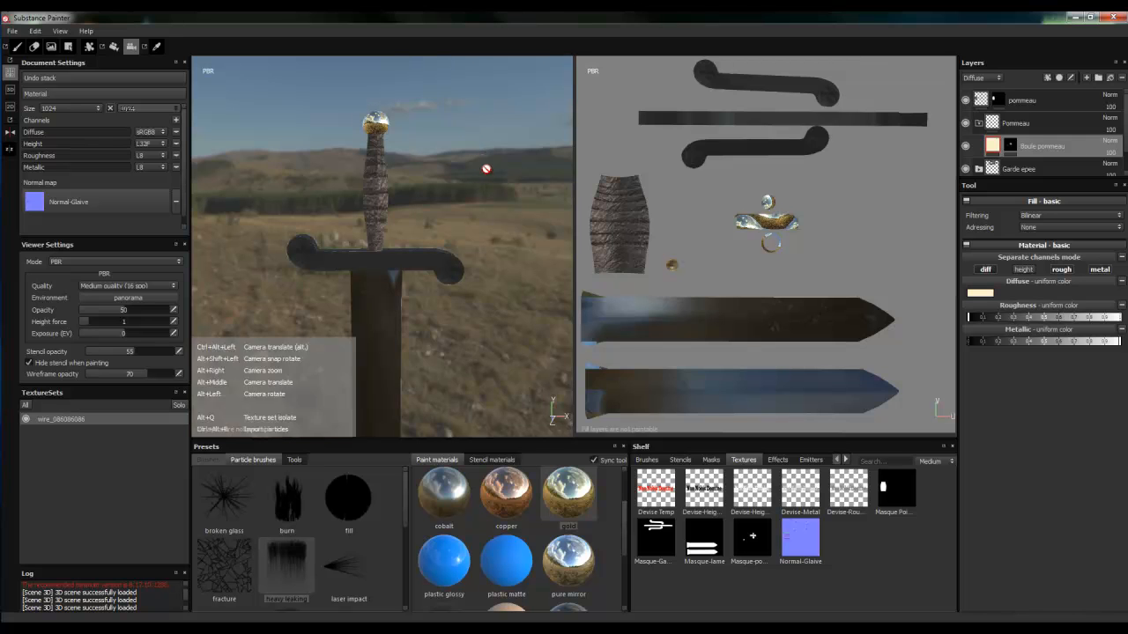
{"action": "left_click_drag", "start_coordinate": [474, 160], "coordinate": [490, 259], "text": "alt"}
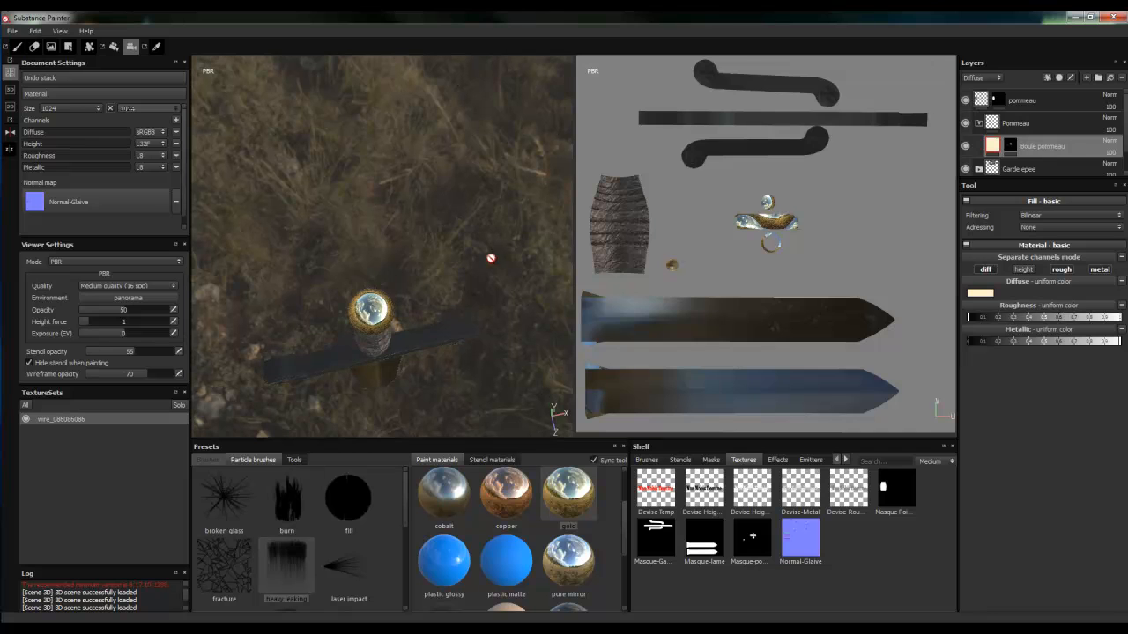
{"action": "left_click", "coordinate": [374, 314]}
{"action": "scroll", "coordinate": [785, 225], "scroll_direction": "down", "scroll_amount": 1}
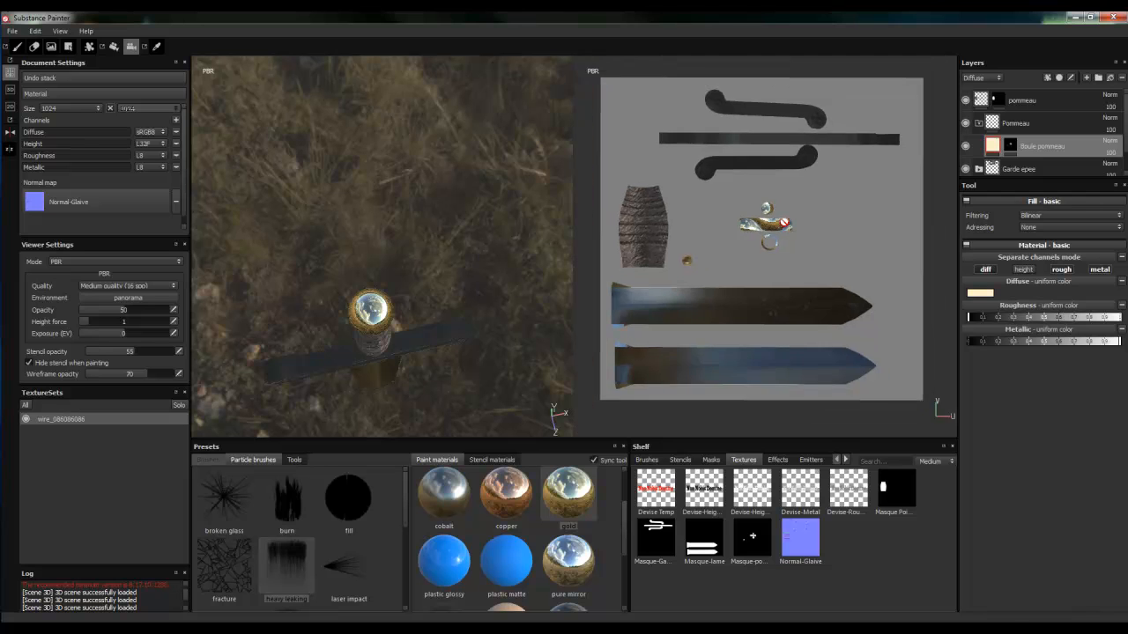
{"action": "scroll", "coordinate": [783, 223], "scroll_direction": "up", "scroll_amount": 5}
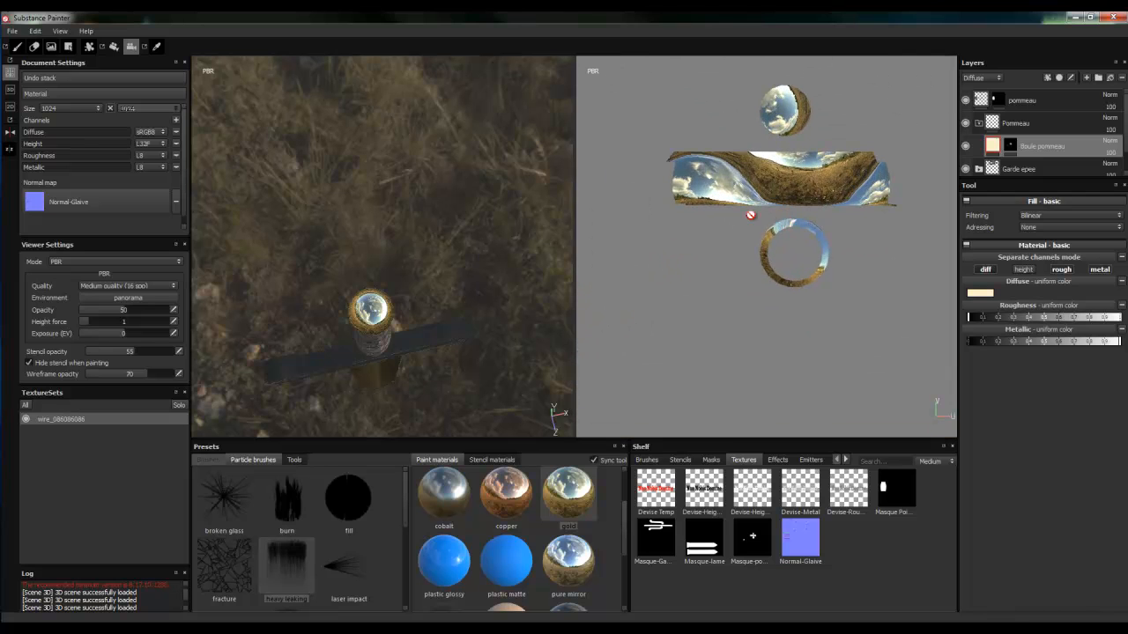
{"action": "middle_click_drag", "start_coordinate": [666, 256], "coordinate": [657, 377]}
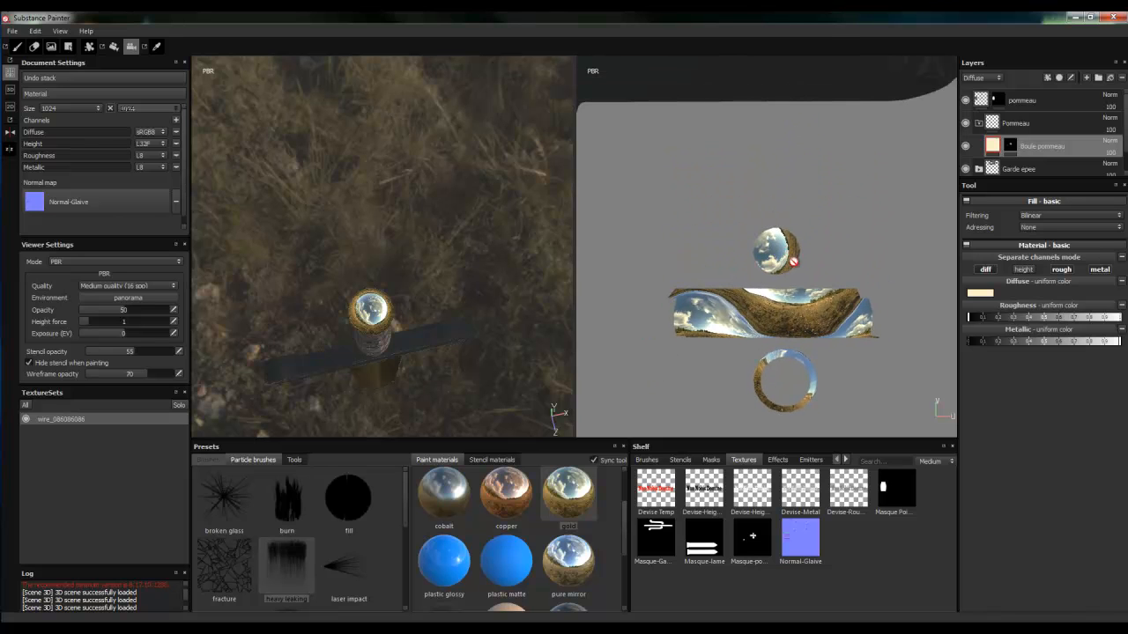
{"action": "left_click", "coordinate": [294, 460]}
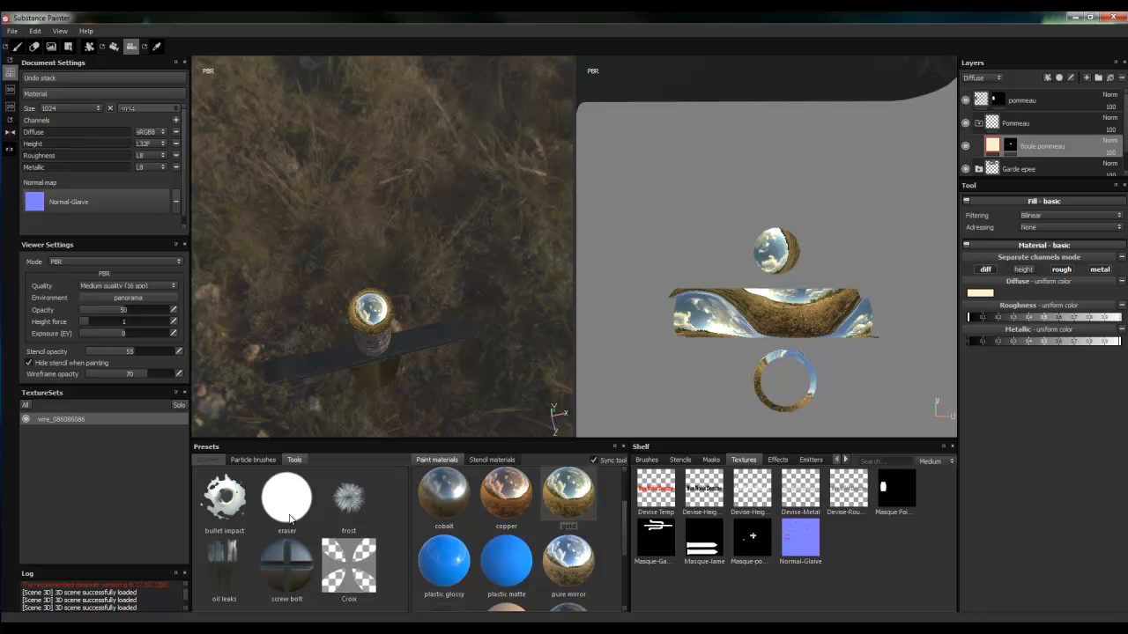
{"action": "left_click", "coordinate": [349, 562]}
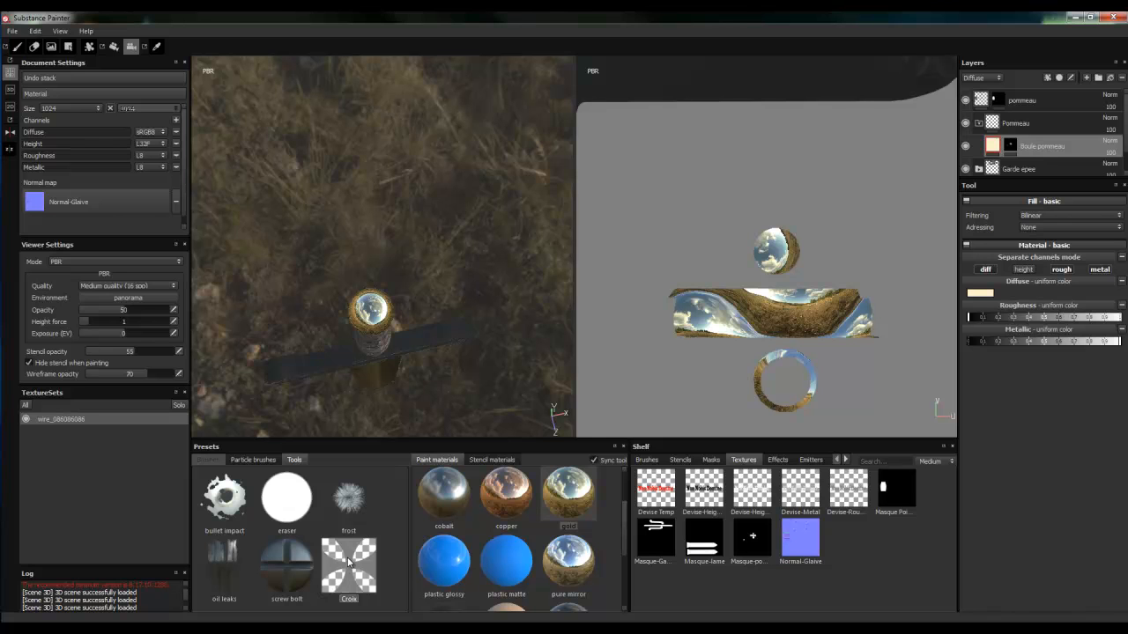
{"action": "left_click", "coordinate": [1089, 80]}
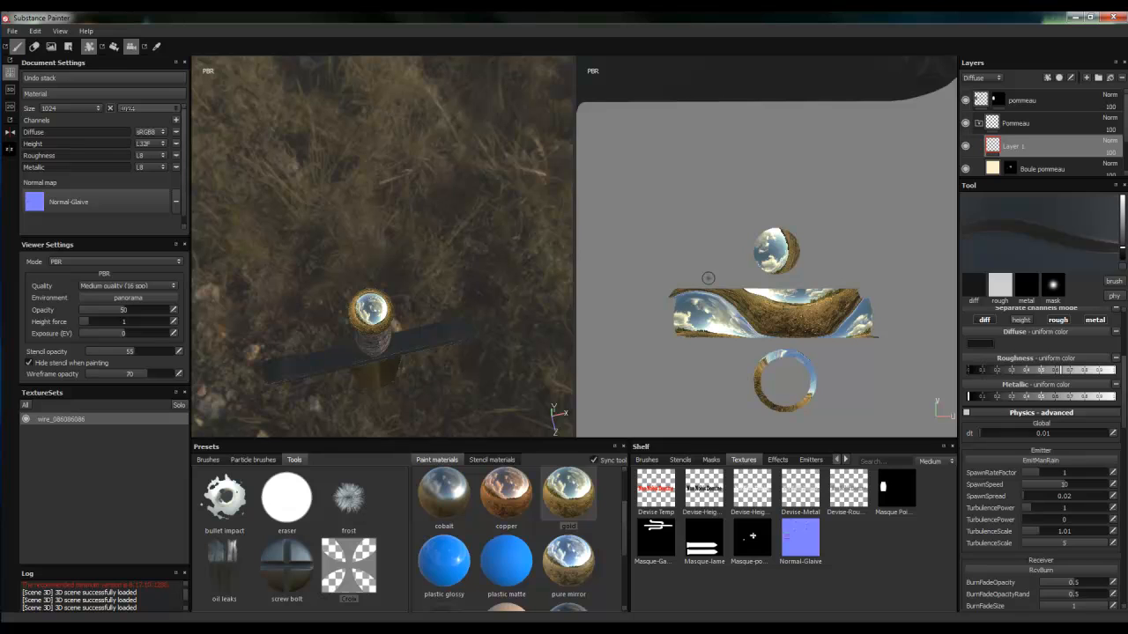
Load the Croix tool preset, fit its size to the pommel's round cap in the UV view, and stamp the cross there once.
{"action": "left_click", "coordinate": [339, 568]}
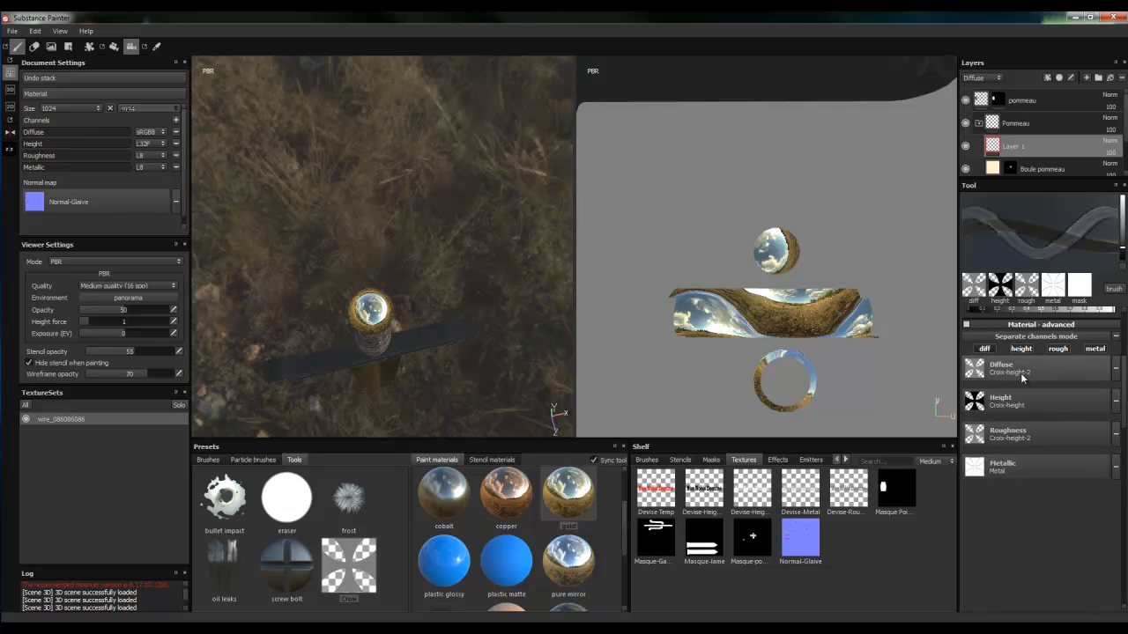
{"action": "left_click", "coordinate": [1008, 324]}
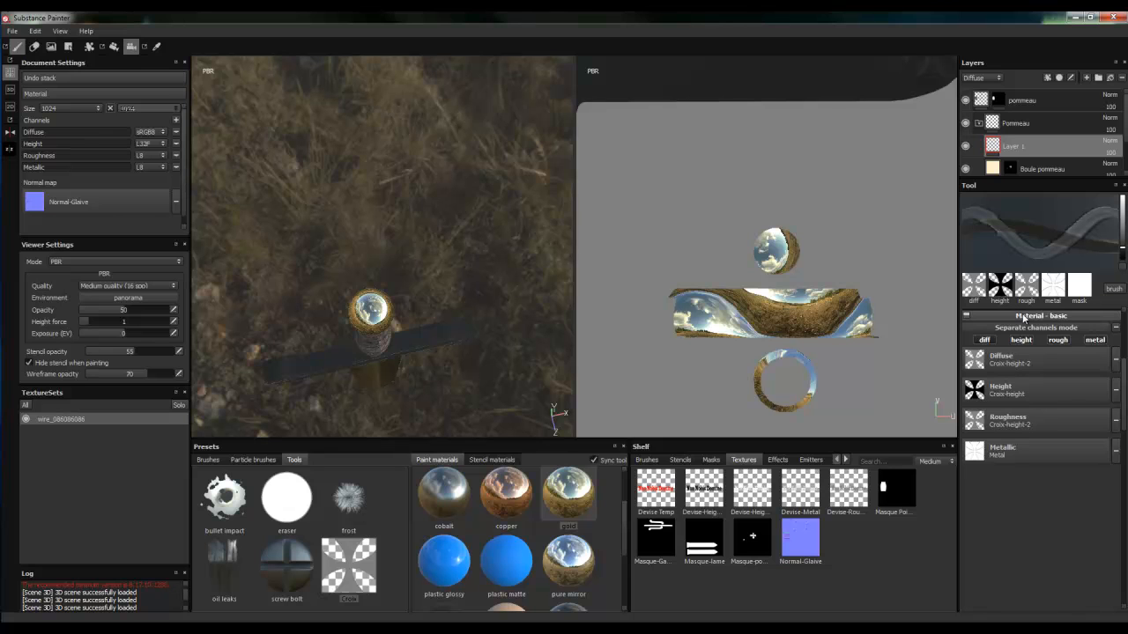
{"action": "left_click", "coordinate": [1113, 289]}
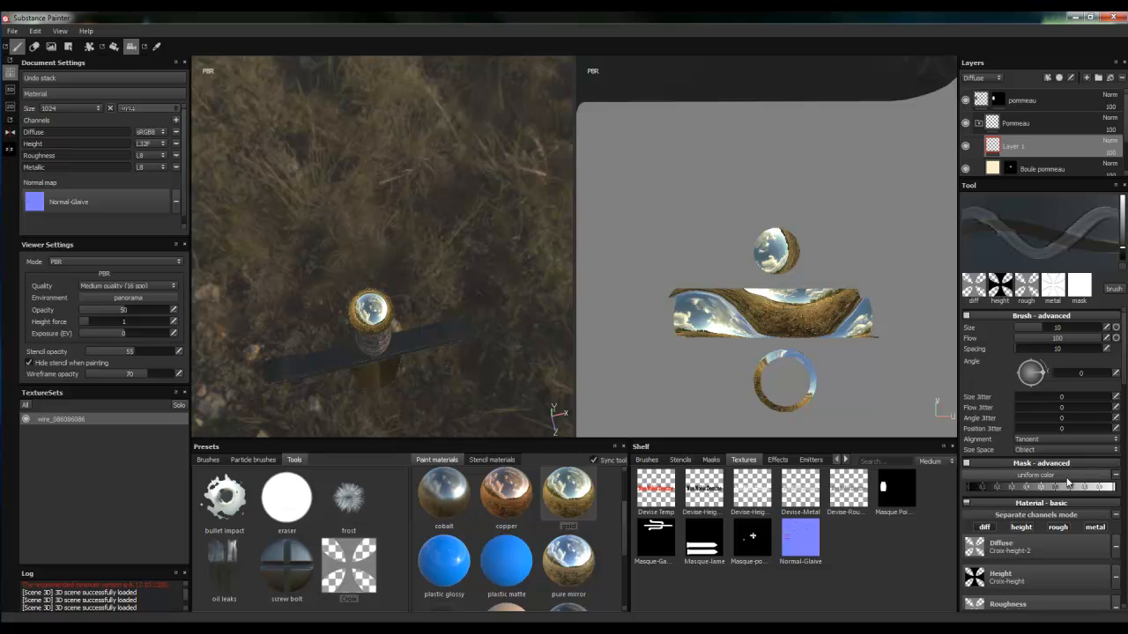
{"action": "mouse_move", "coordinate": [1124, 342]}
{"action": "left_mouse_down"}
{"action": "mouse_move", "coordinate": [1123, 415]}
{"action": "mouse_move", "coordinate": [1123, 348]}
{"action": "left_mouse_up"}
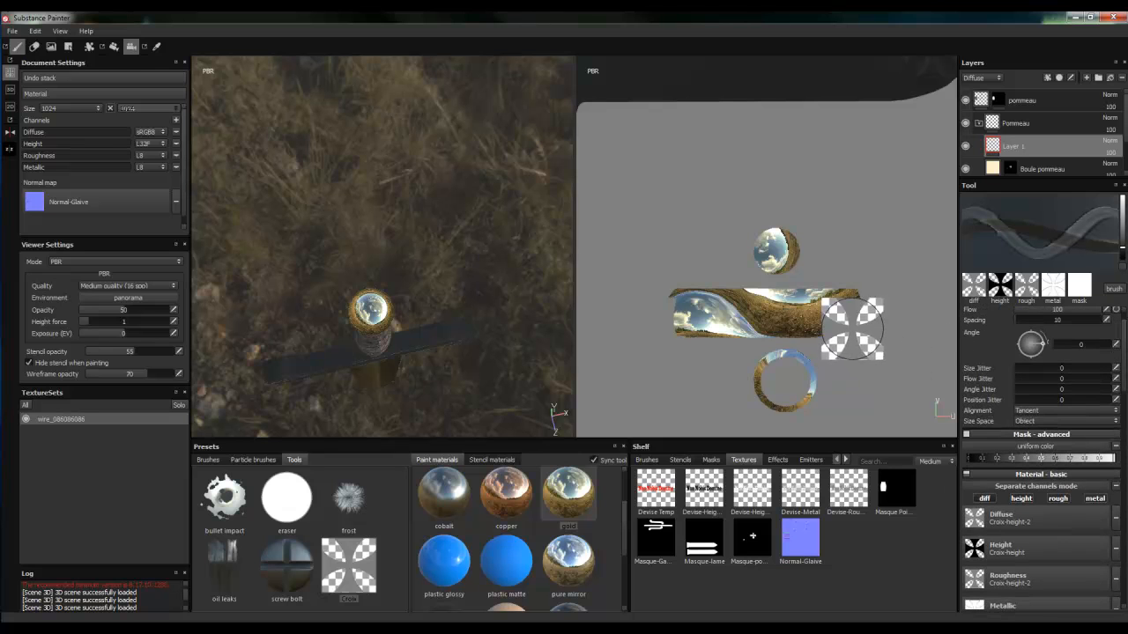
{"action": "scroll", "coordinate": [784, 255], "scroll_direction": "up", "scroll_amount": 4}
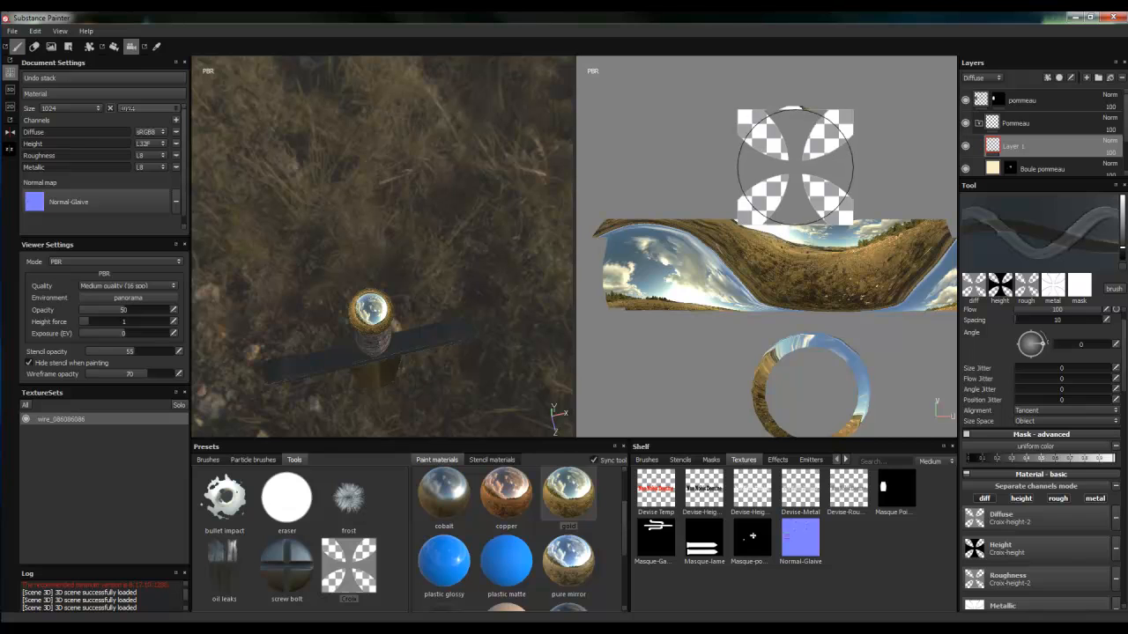
{"action": "right_click_drag", "start_coordinate": [795, 162], "coordinate": [789, 158], "text": "ctrl"}
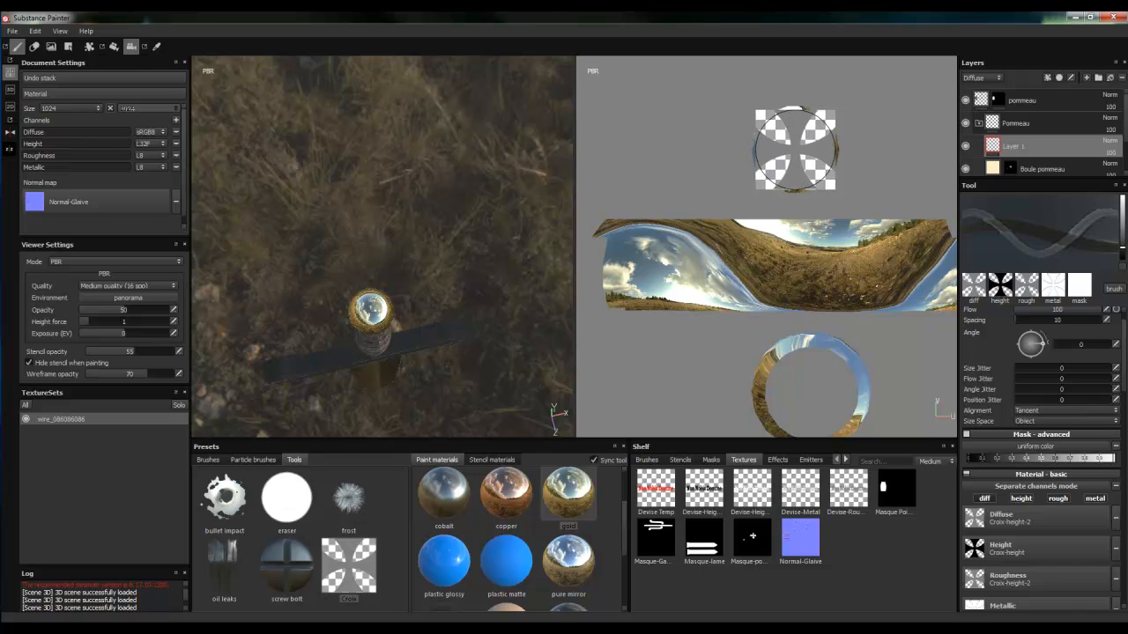
{"action": "left_click", "coordinate": [795, 148]}
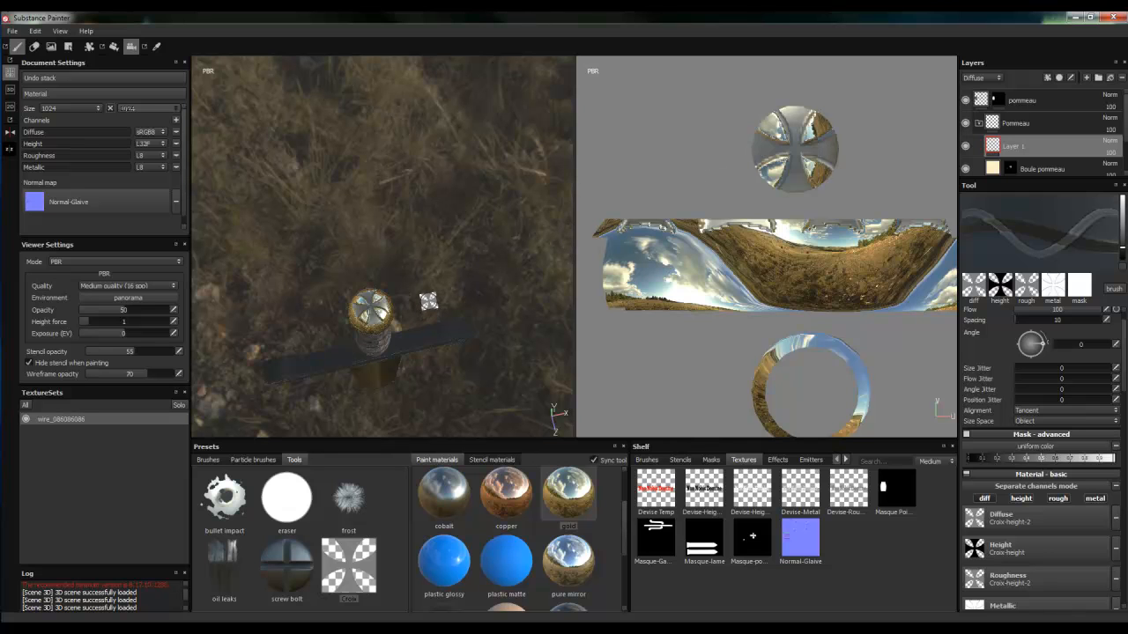
{"action": "left_click_drag", "start_coordinate": [453, 273], "coordinate": [483, 258], "text": "alt"}
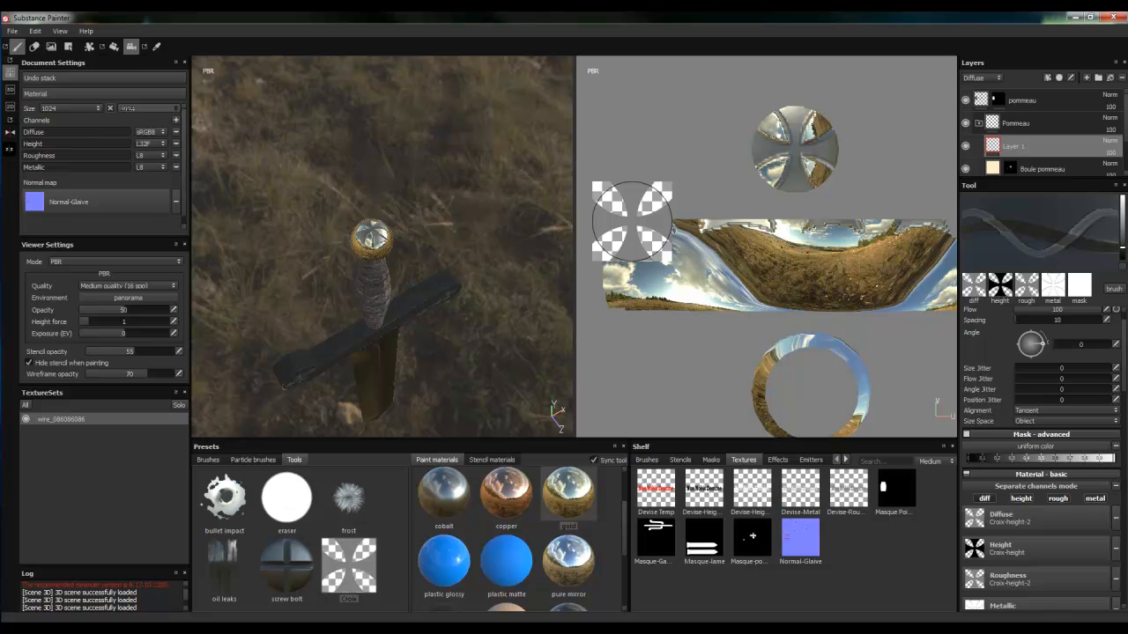
{"action": "key", "text": "f"}
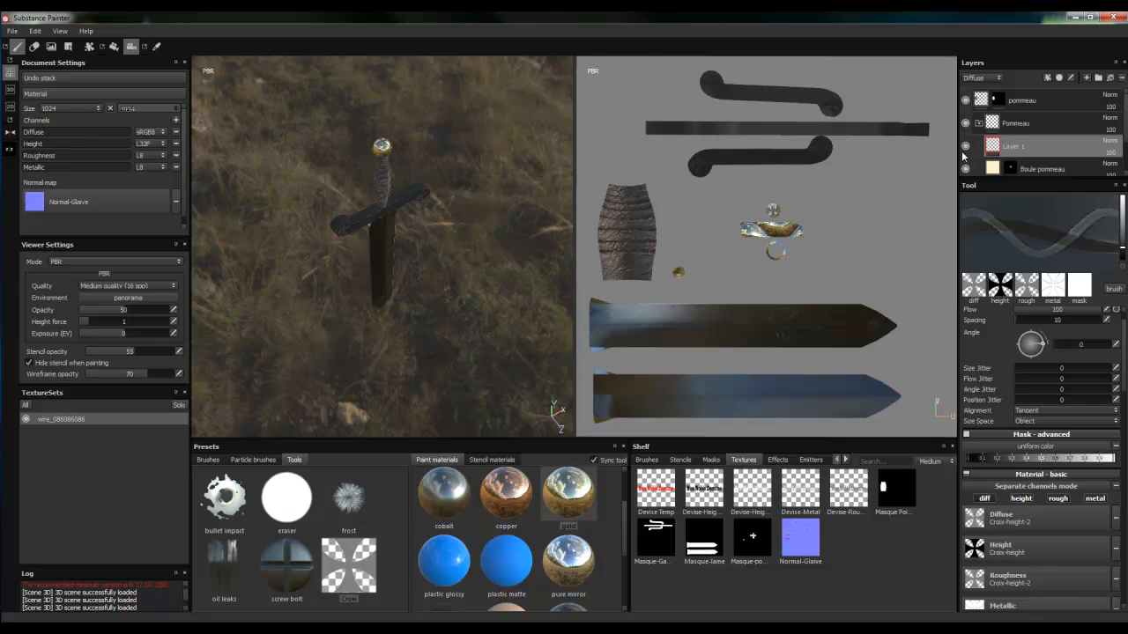
Collapse the Pommeau folder and add a new paint layer above the Garde fill layer inside the Garde epee folder.
{"action": "left_click", "coordinate": [979, 124]}
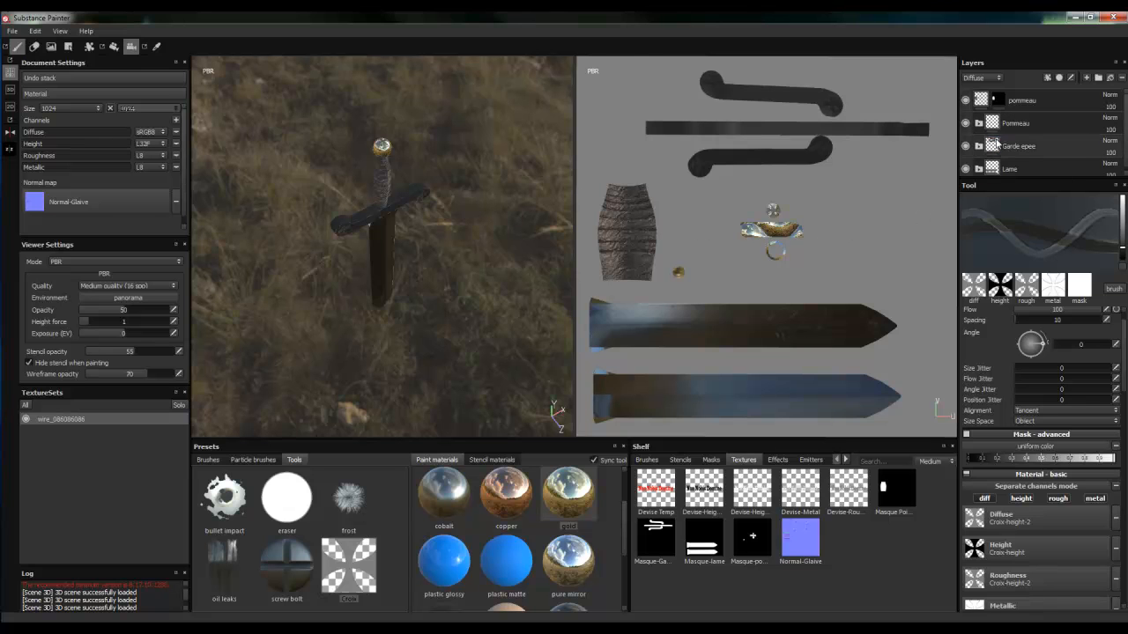
{"action": "left_click", "coordinate": [977, 146]}
{"action": "left_click", "coordinate": [1021, 170]}
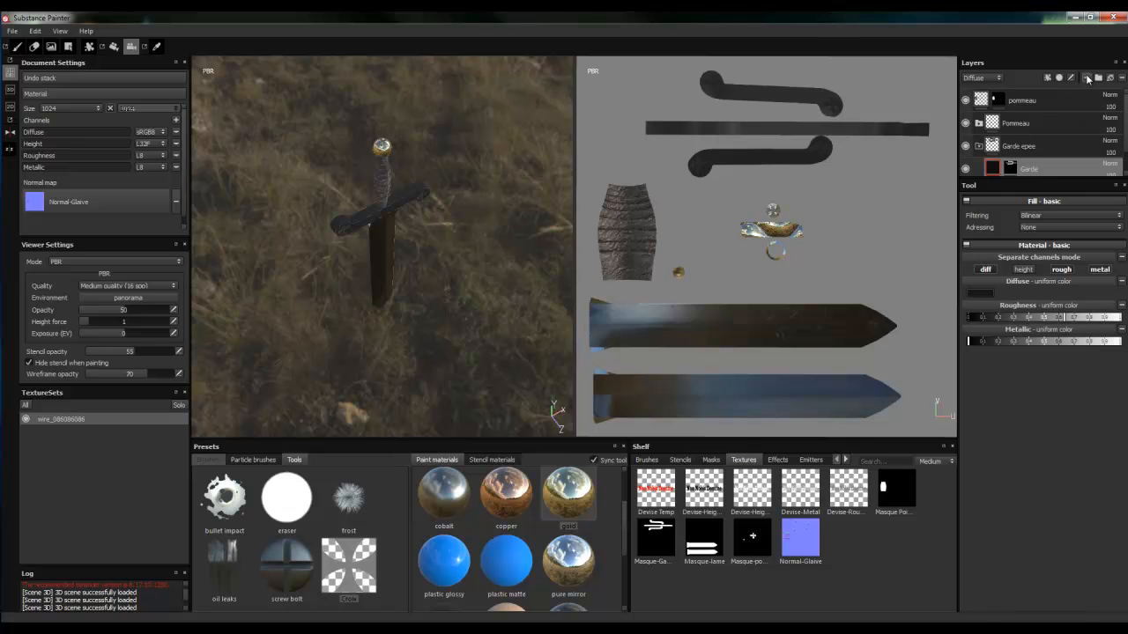
{"action": "left_click", "coordinate": [1087, 79]}
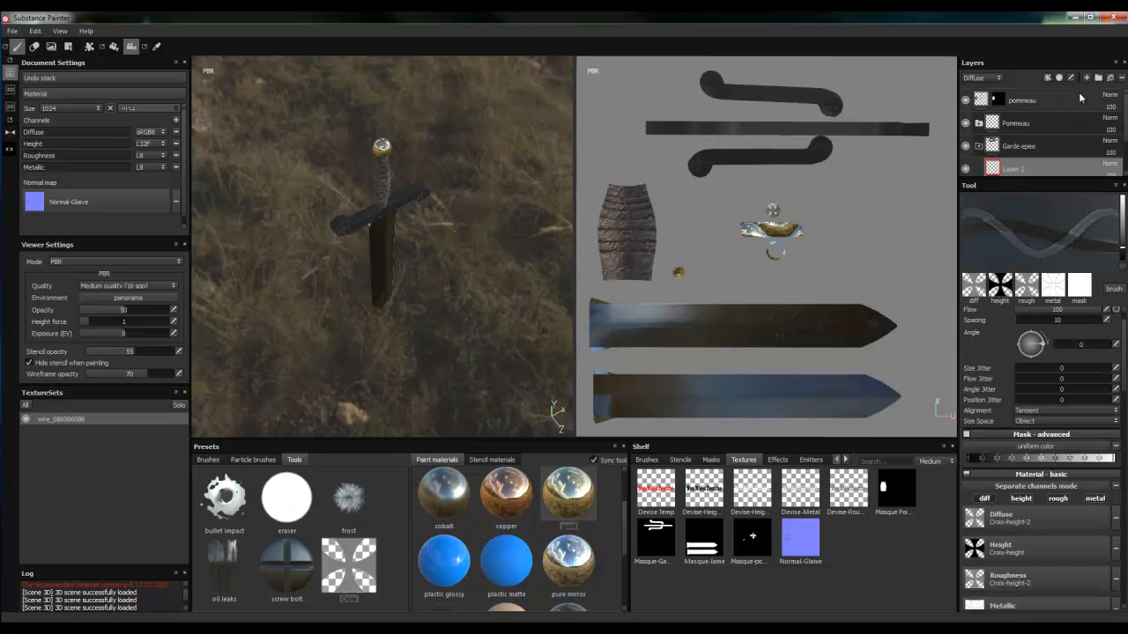
Add a bitmap mask to the new paint layer above Garde, using the guard mask texture.
{"action": "left_click", "coordinate": [208, 460]}
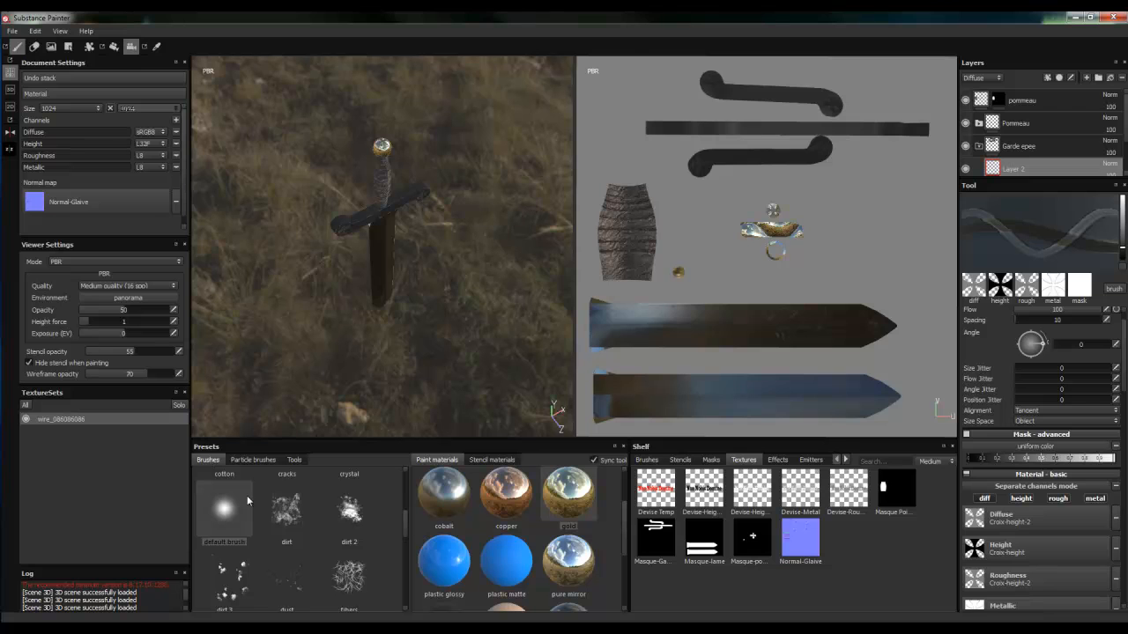
{"action": "left_click_drag", "start_coordinate": [403, 522], "coordinate": [406, 537]}
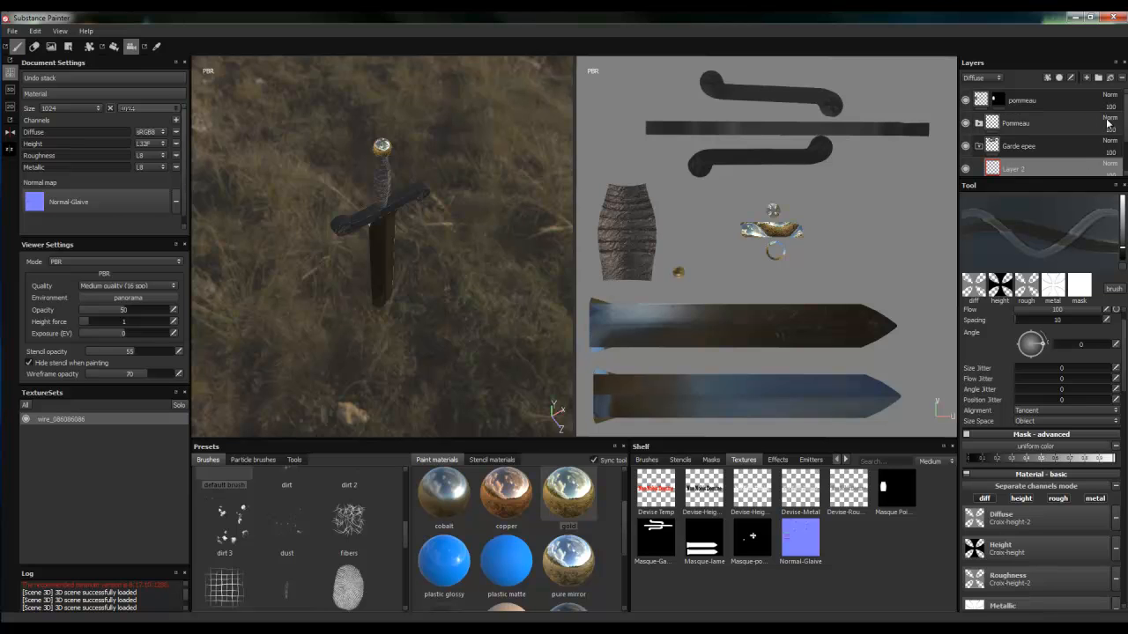
{"action": "left_click_drag", "start_coordinate": [1125, 107], "coordinate": [1125, 110]}
{"action": "scroll", "coordinate": [1040, 133], "scroll_direction": "down", "scroll_amount": 2}
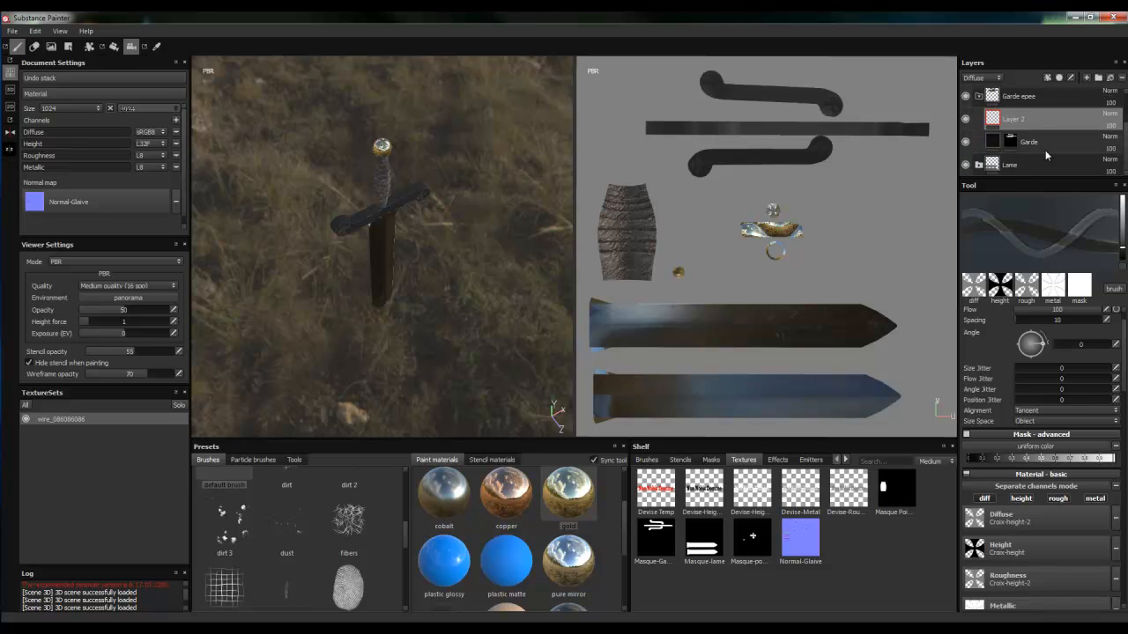
{"action": "left_click", "coordinate": [994, 143]}
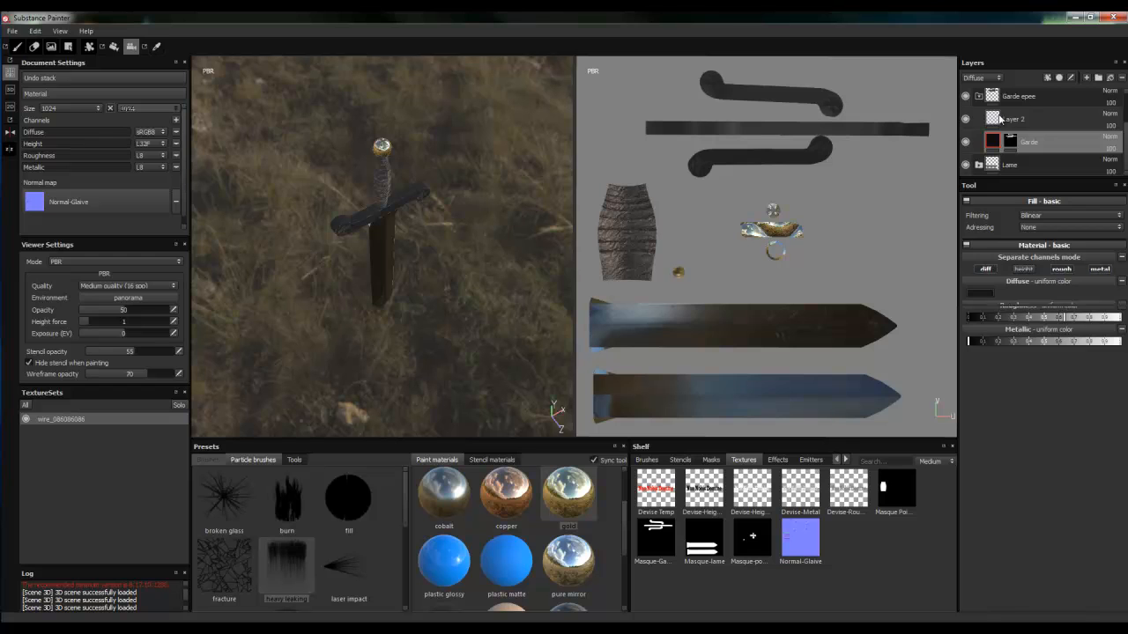
{"action": "left_click", "coordinate": [999, 118]}
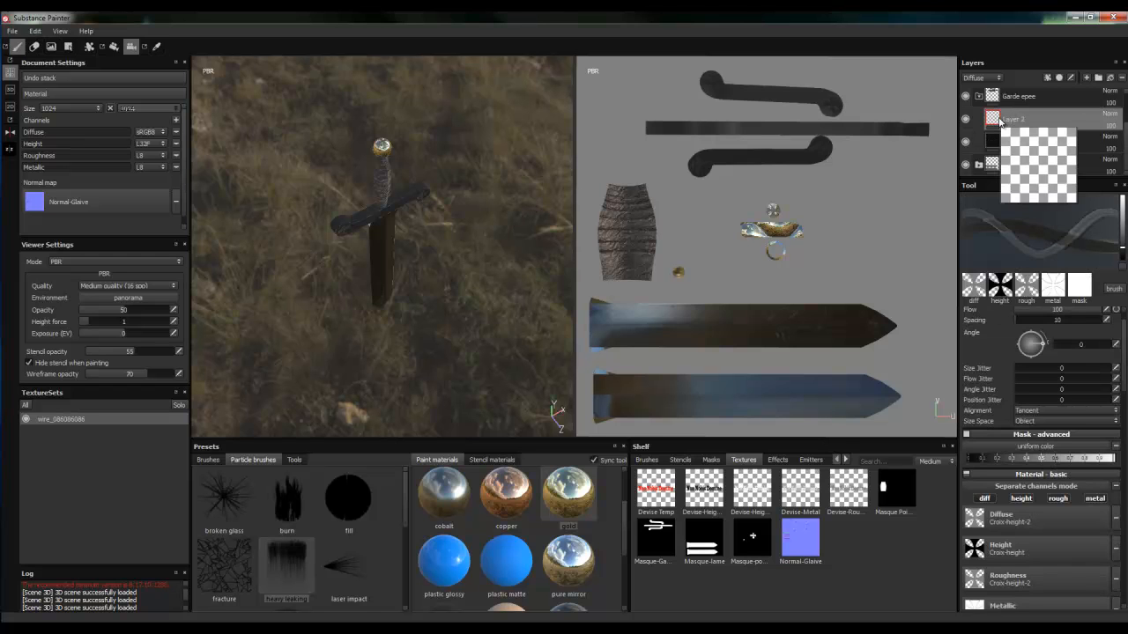
{"action": "right_click", "coordinate": [1001, 120]}
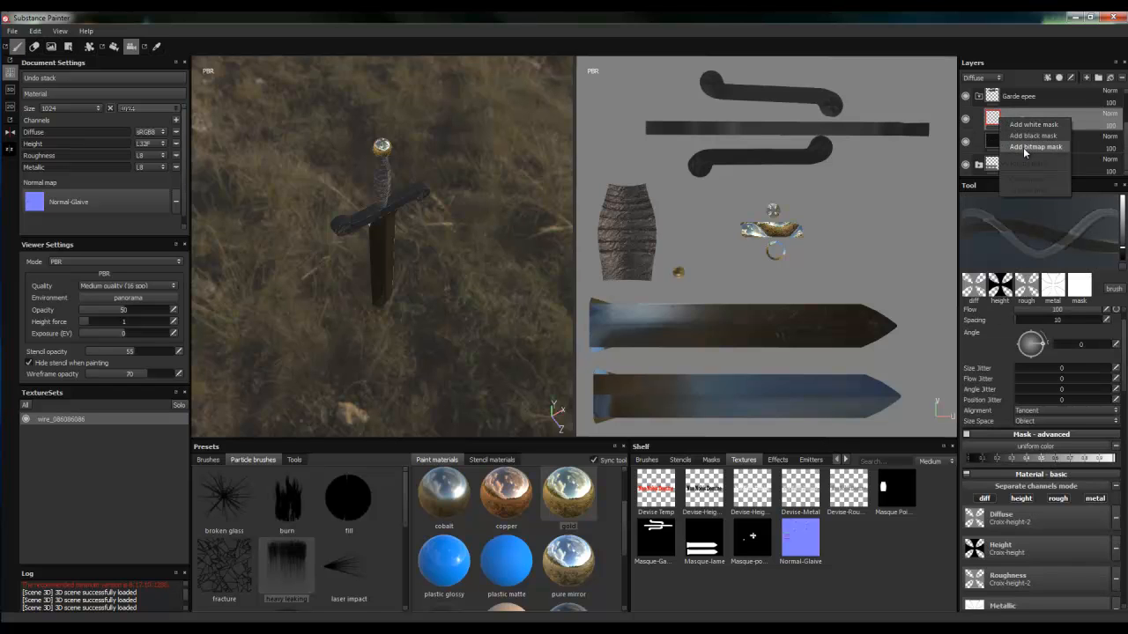
{"action": "left_click", "coordinate": [1022, 147]}
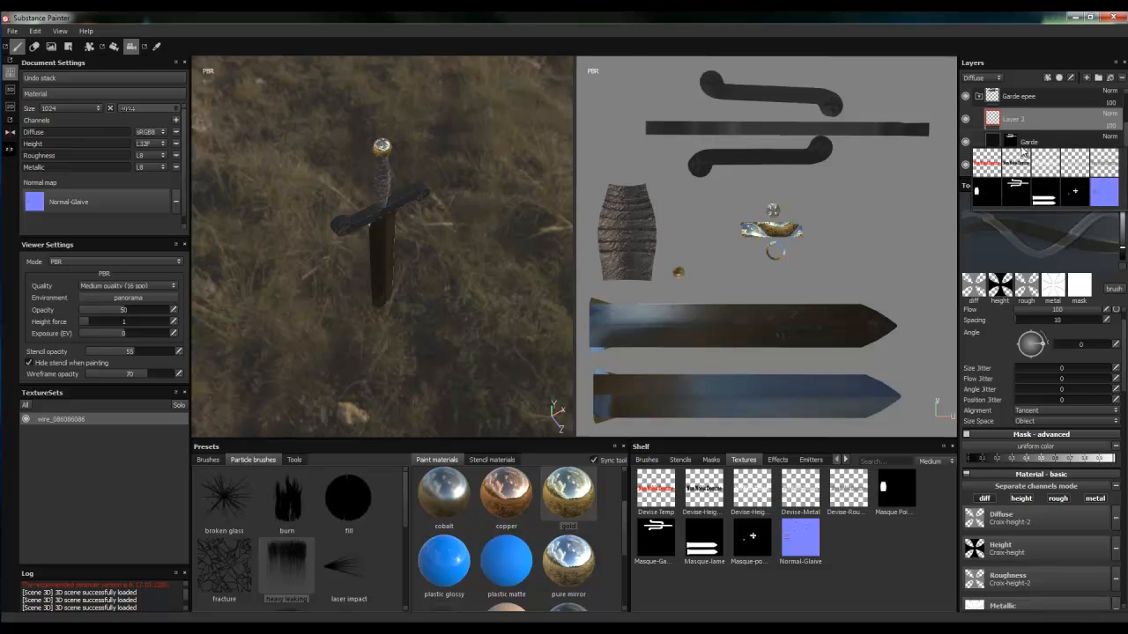
{"action": "left_click", "coordinate": [1017, 188]}
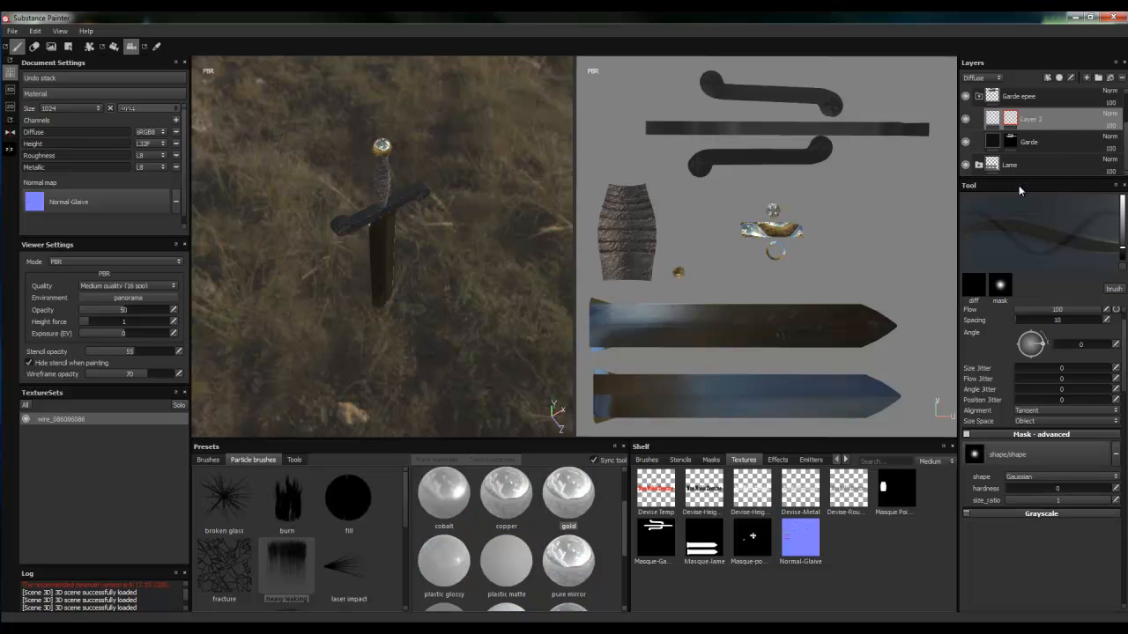
Pick the dirt 2 brush while the mask of Layer 2 is selected.
{"action": "left_click", "coordinate": [208, 460]}
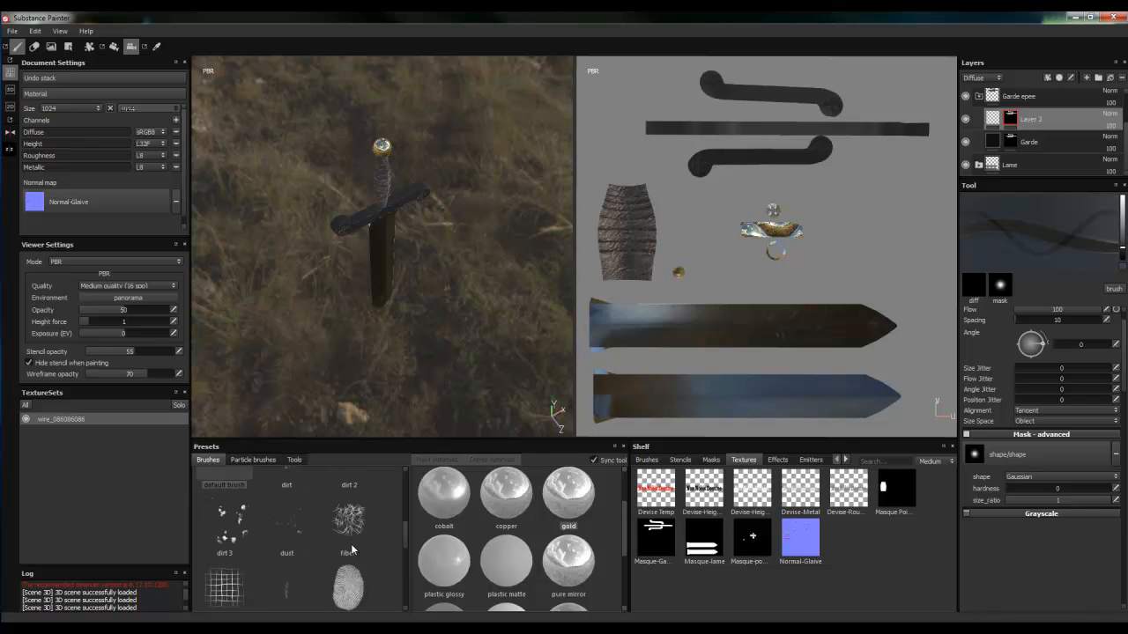
{"action": "left_click_drag", "start_coordinate": [404, 531], "coordinate": [403, 511]}
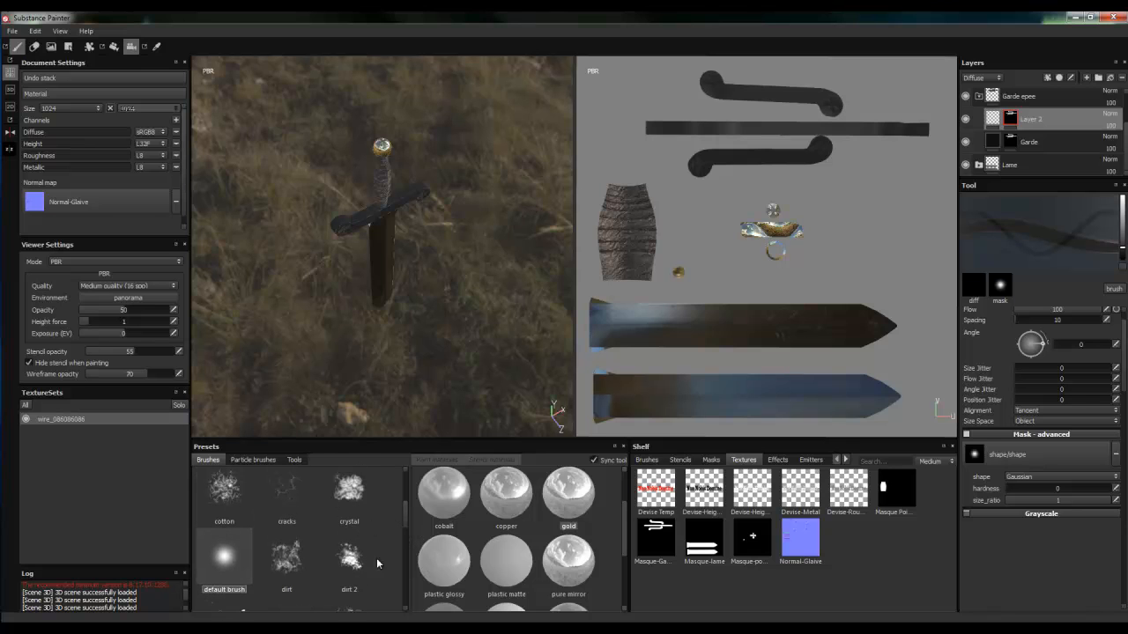
{"action": "left_click", "coordinate": [351, 558]}
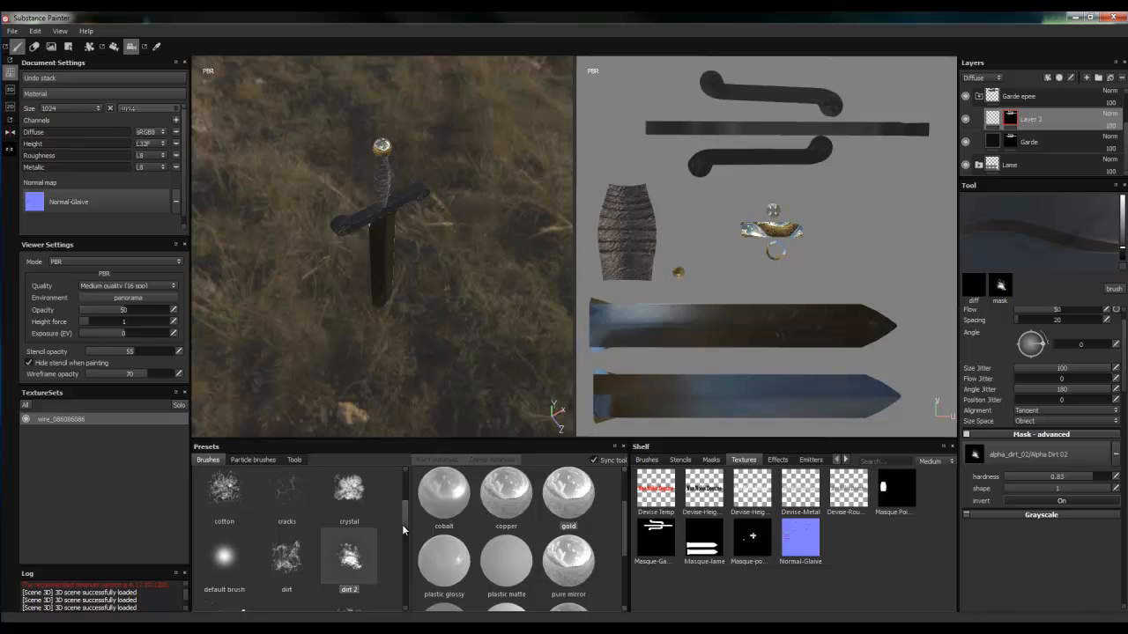
{"action": "scroll", "coordinate": [407, 523], "scroll_direction": "down", "scroll_amount": 1}
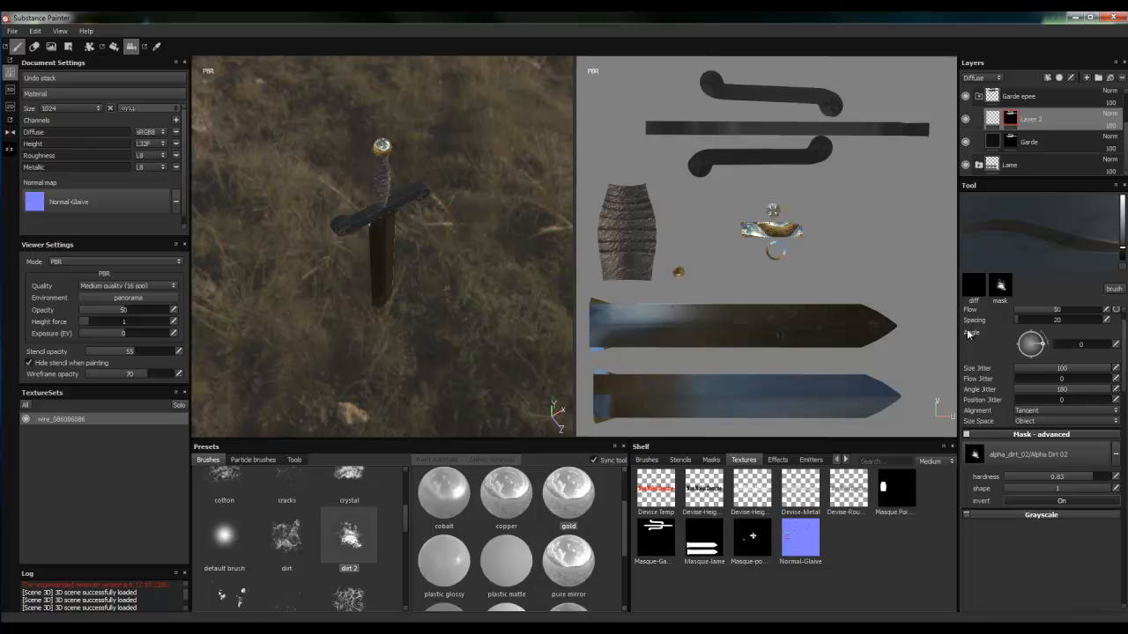
Select Layer 2's paint content and set the black dirt material with only the diffuse and height channels active.
{"action": "left_click", "coordinate": [992, 119]}
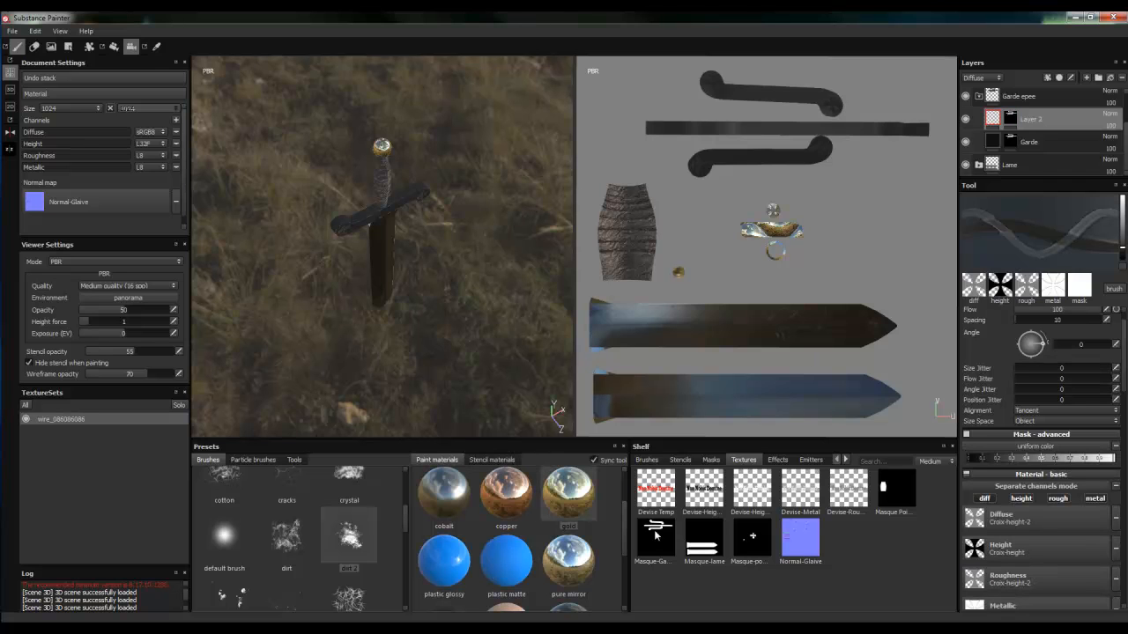
{"action": "scroll", "coordinate": [626, 540], "scroll_direction": "up", "scroll_amount": 1}
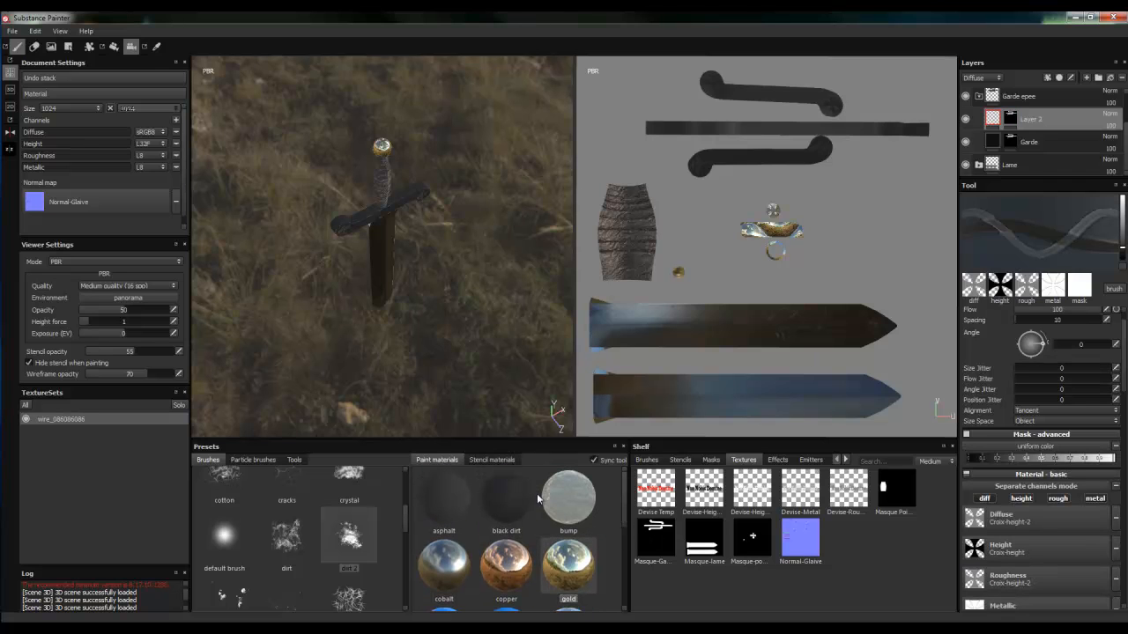
{"action": "left_click", "coordinate": [511, 500]}
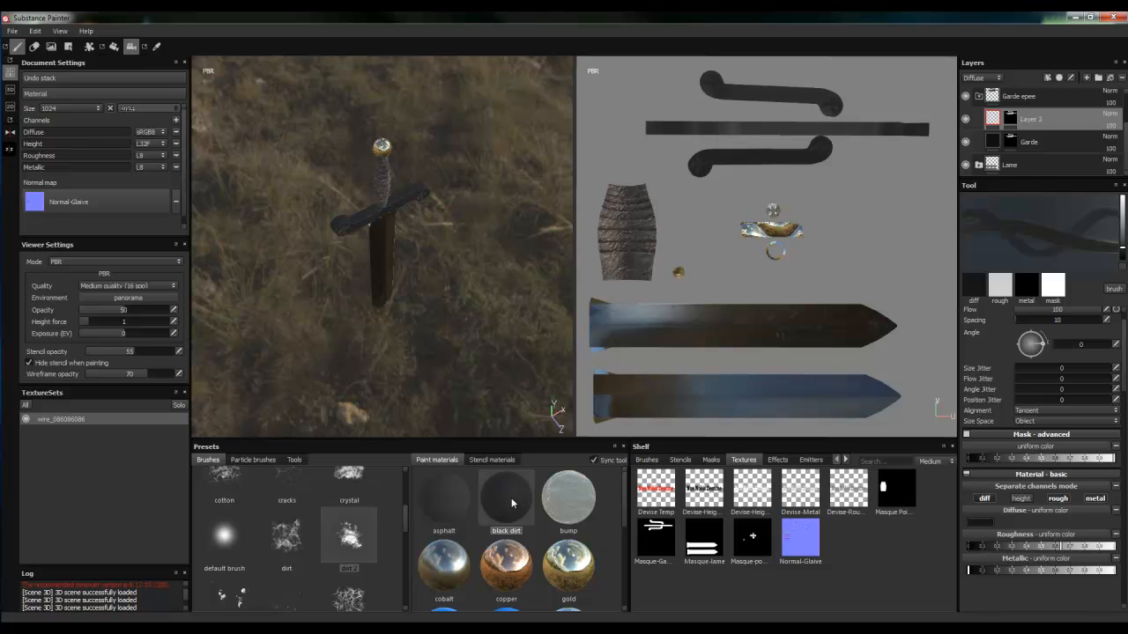
{"action": "left_click", "coordinate": [1023, 499]}
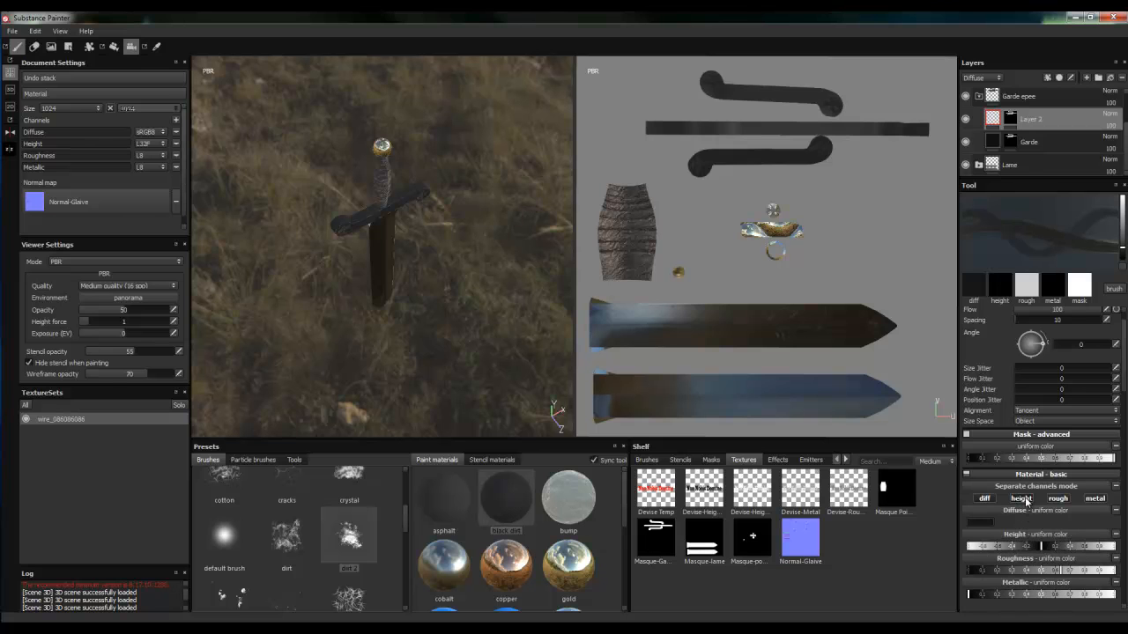
{"action": "left_click", "coordinate": [1023, 500]}
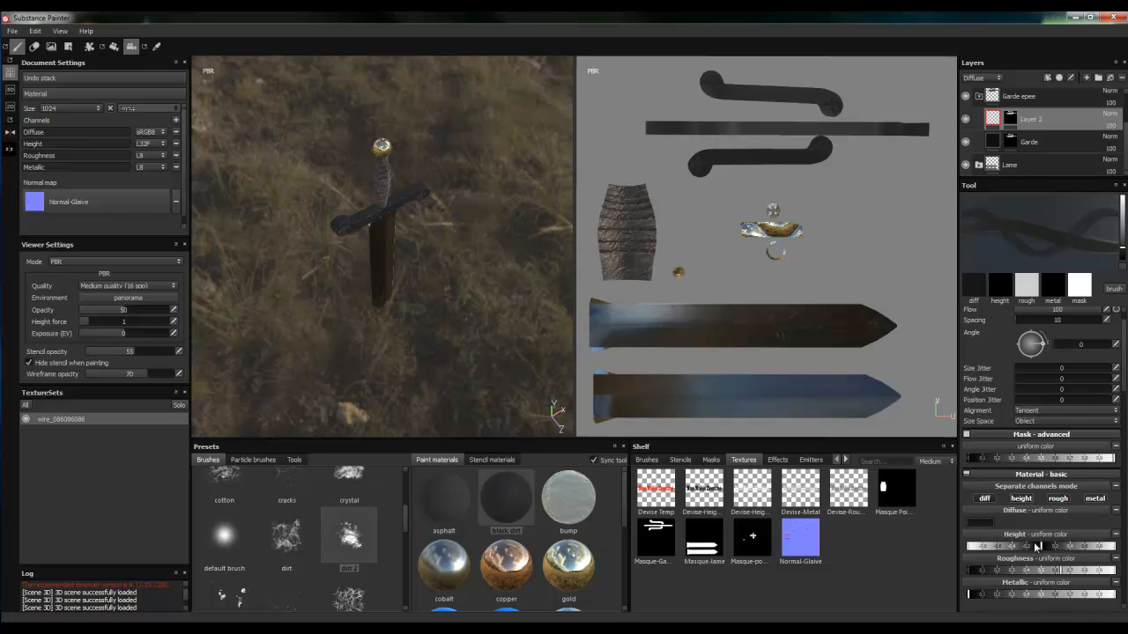
{"action": "left_click", "coordinate": [1059, 499]}
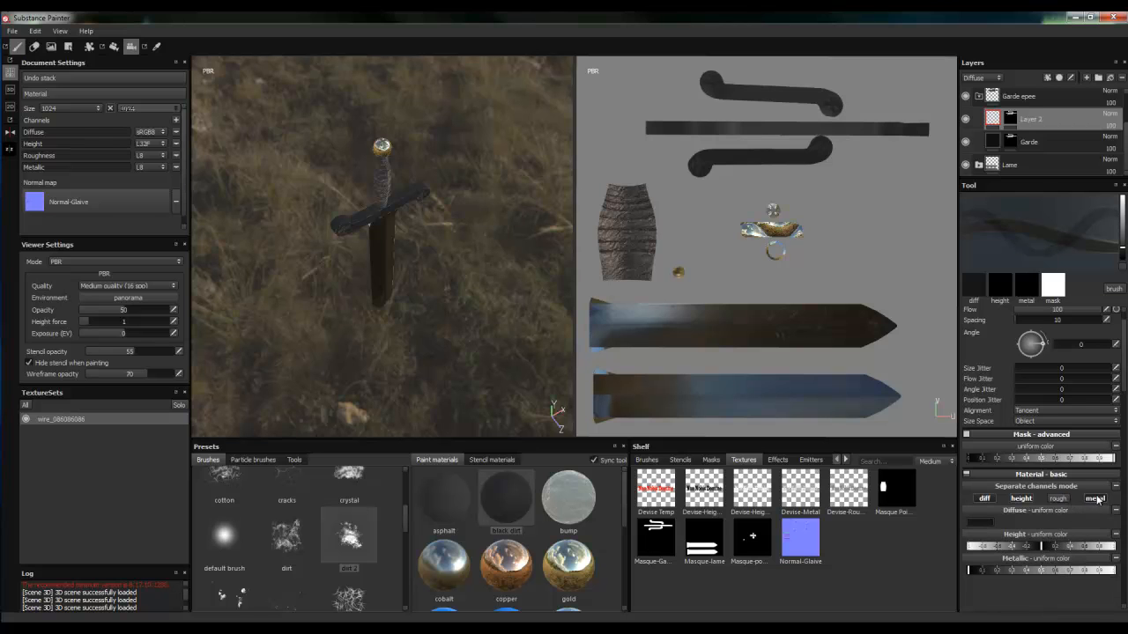
{"action": "left_click", "coordinate": [1095, 498]}
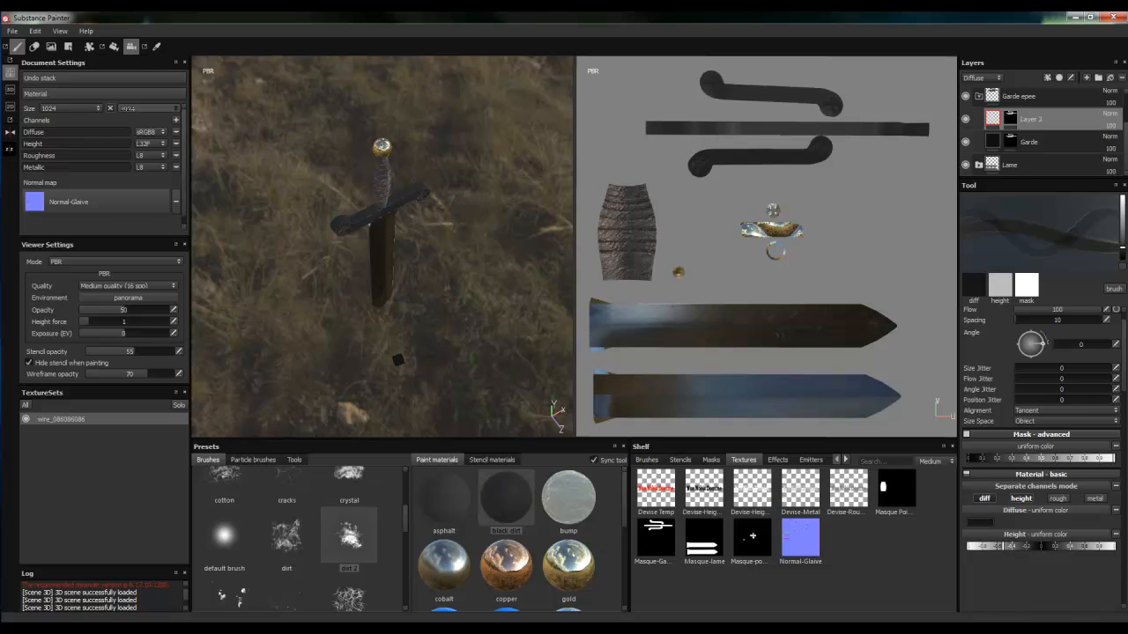
Paint black dirt over the guard in the 3D view with symmetry turned on and the dirt 2 brush.
{"action": "left_click_drag", "start_coordinate": [414, 357], "coordinate": [370, 308], "text": "alt"}
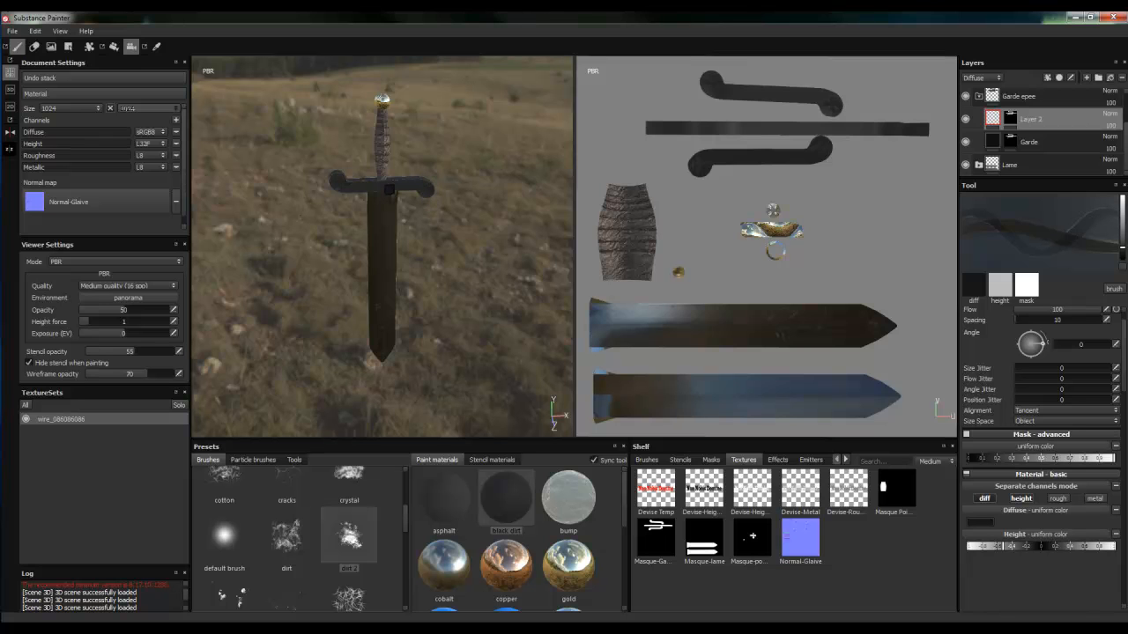
{"action": "key", "text": "l"}
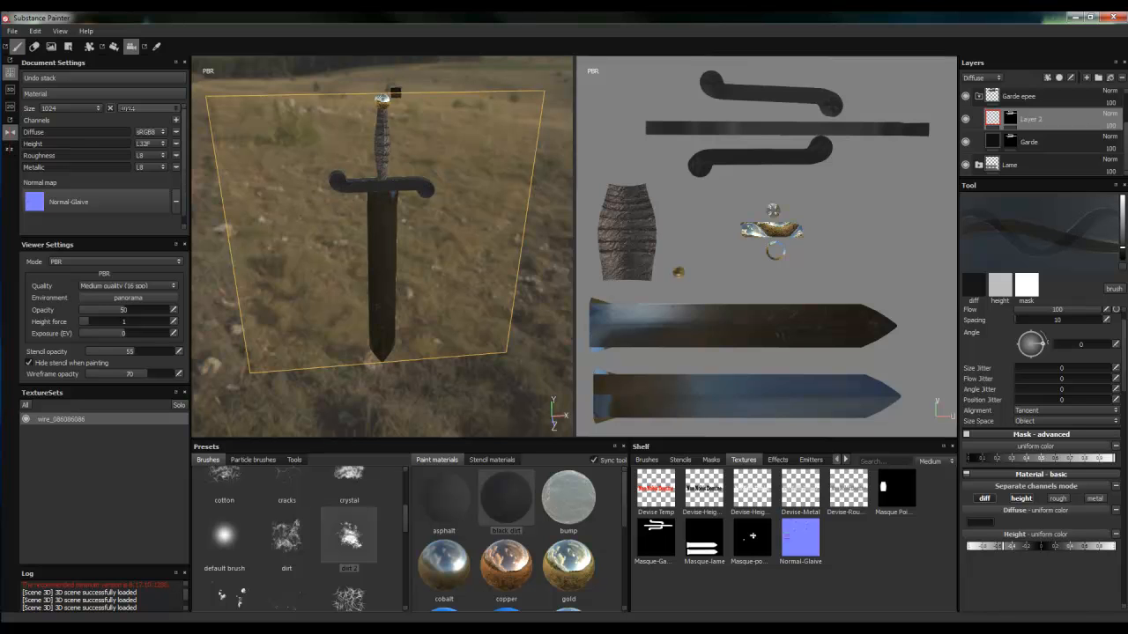
{"action": "scroll", "coordinate": [408, 200], "scroll_direction": "down", "scroll_amount": 2}
{"action": "scroll", "coordinate": [408, 199], "scroll_direction": "up", "scroll_amount": 5}
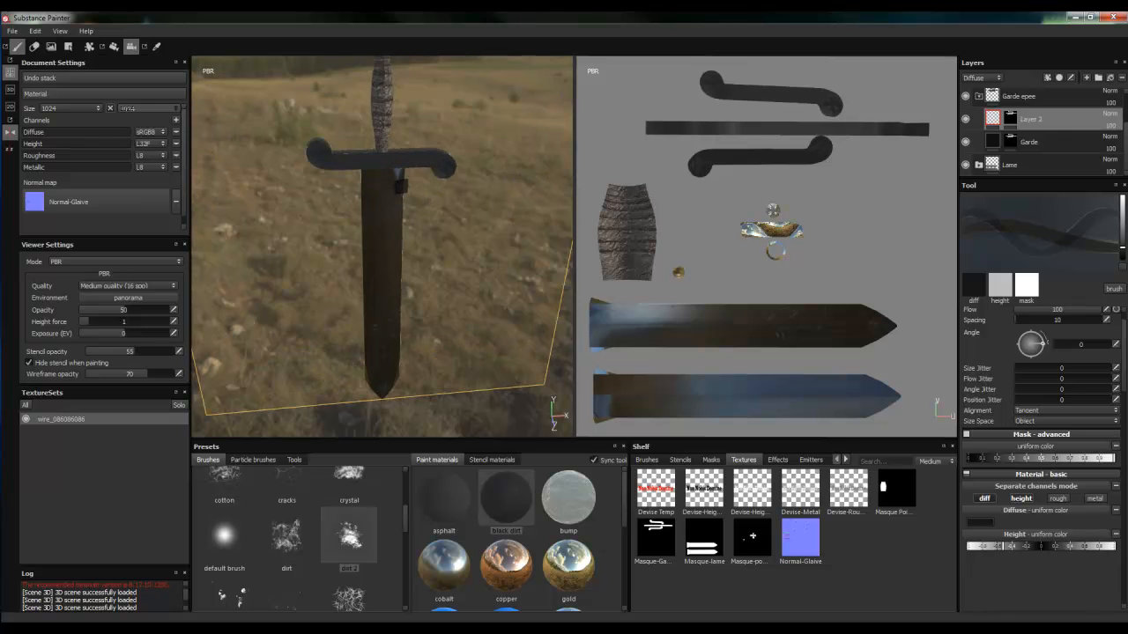
{"action": "scroll", "coordinate": [401, 187], "scroll_direction": "up", "scroll_amount": 5}
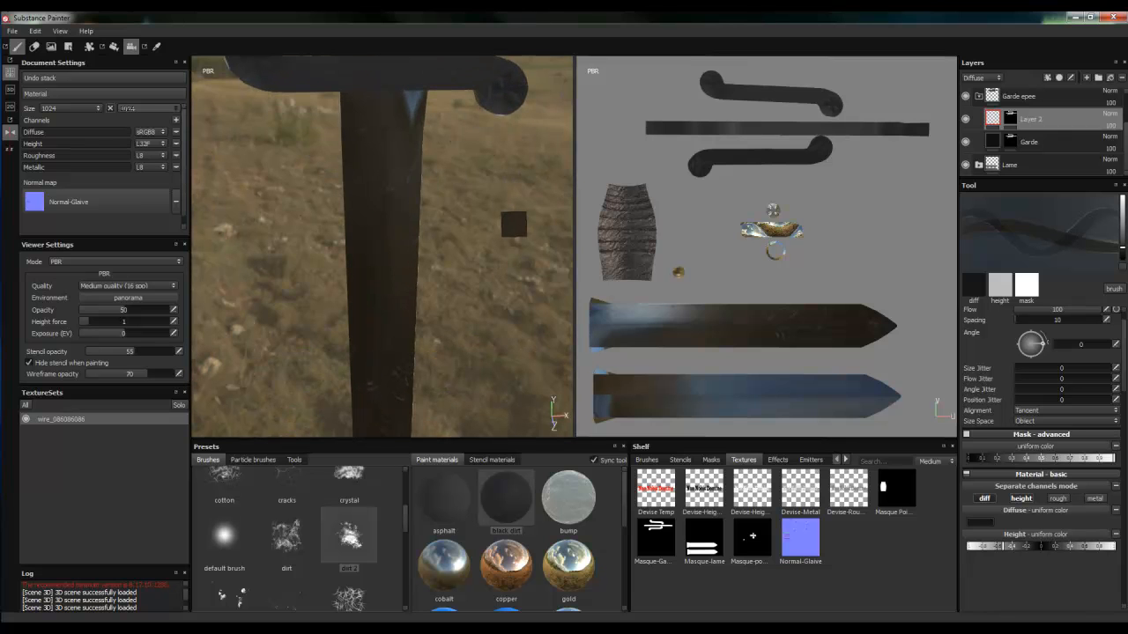
{"action": "key", "text": "ctrl"}
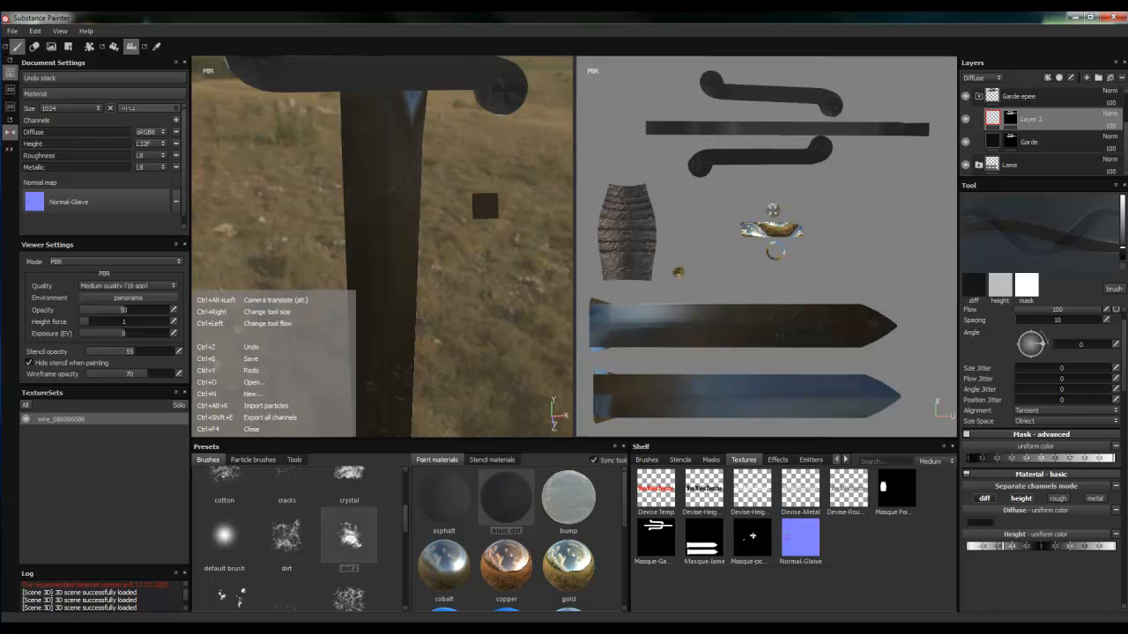
{"action": "mouse_move", "coordinate": [485, 206]}
{"action": "left_mouse_down", "text": "alt"}
{"action": "mouse_move", "coordinate": [479, 254]}
{"action": "mouse_move", "coordinate": [508, 335]}
{"action": "mouse_move", "coordinate": [476, 311]}
{"action": "left_mouse_up", "text": "alt"}
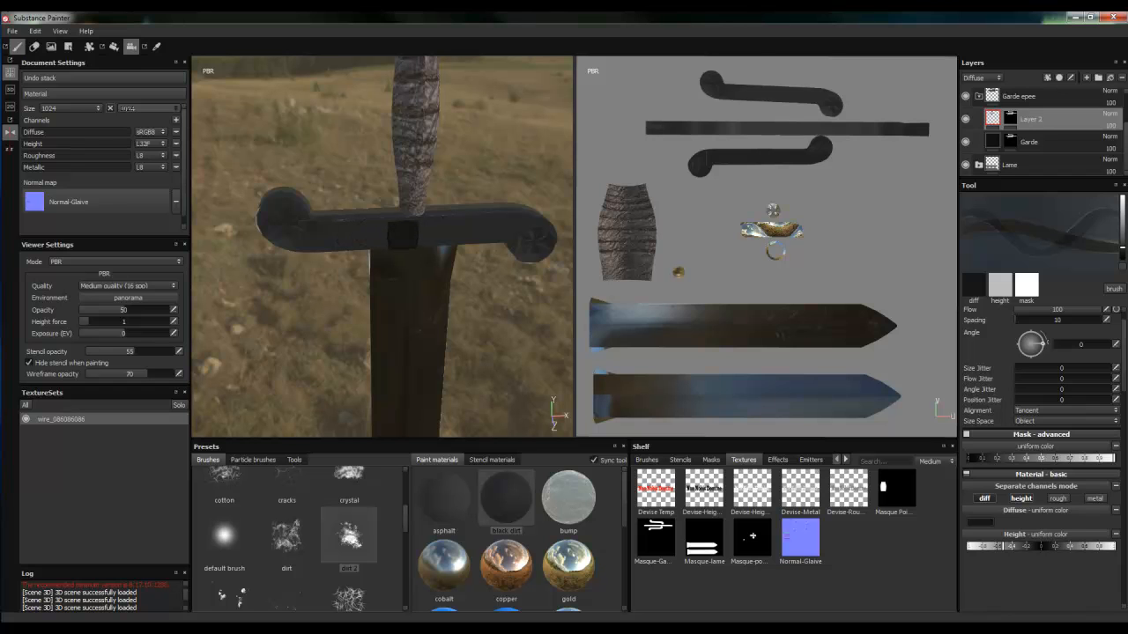
{"action": "left_click", "coordinate": [351, 536]}
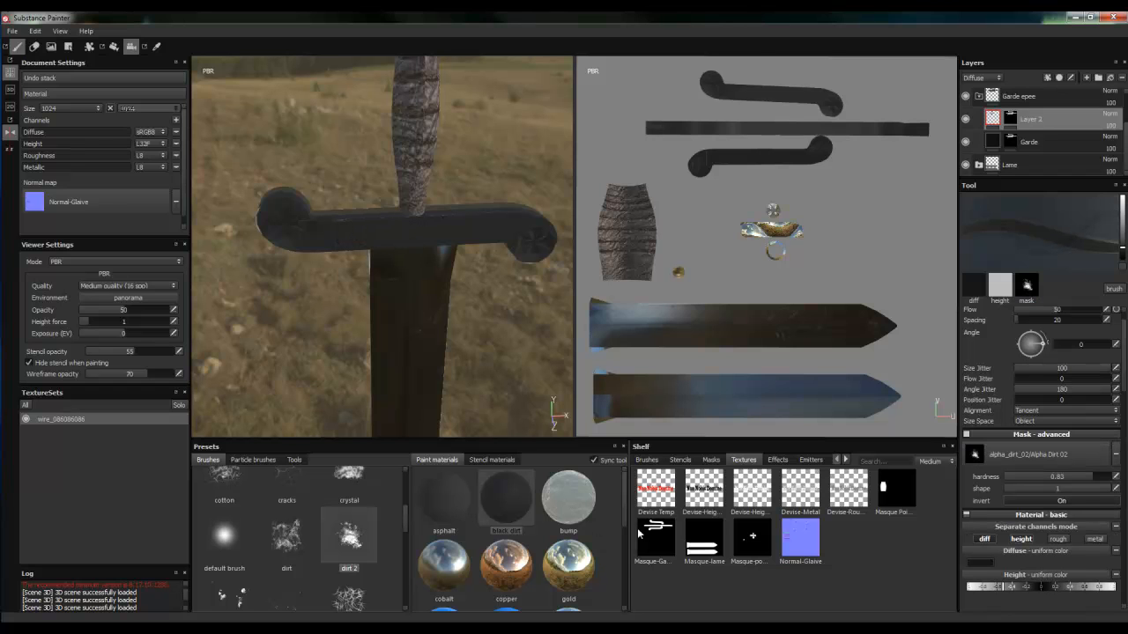
{"action": "left_click", "coordinate": [1020, 540]}
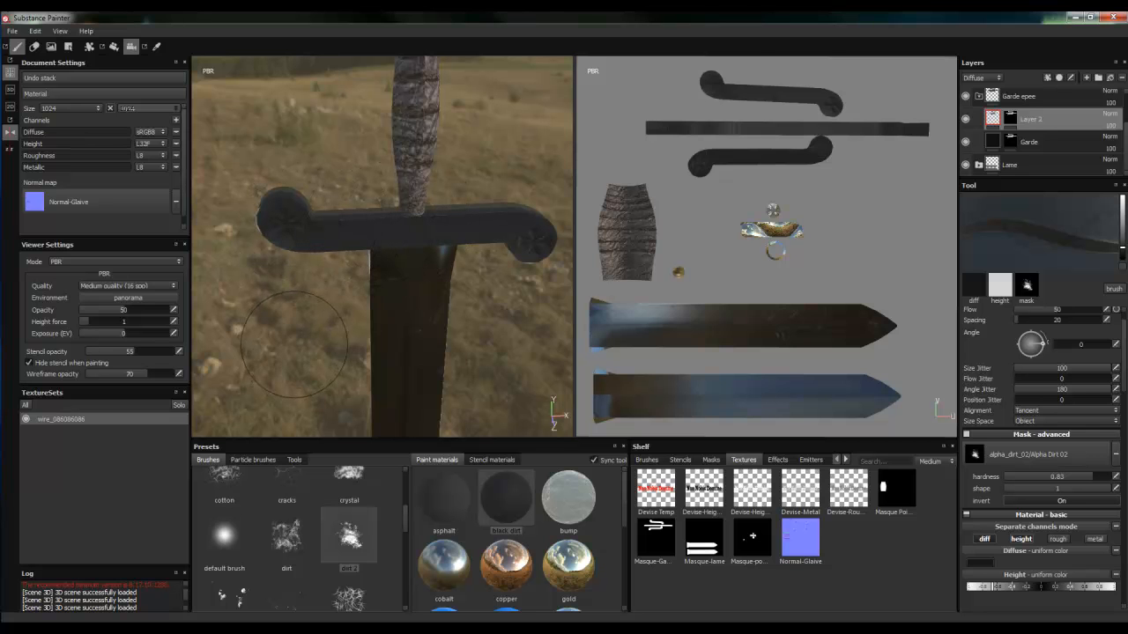
Focus on the guard's pieces in the UV view and turn symmetry off for painting there.
{"action": "left_click_drag", "start_coordinate": [291, 320], "coordinate": [472, 302], "text": "alt"}
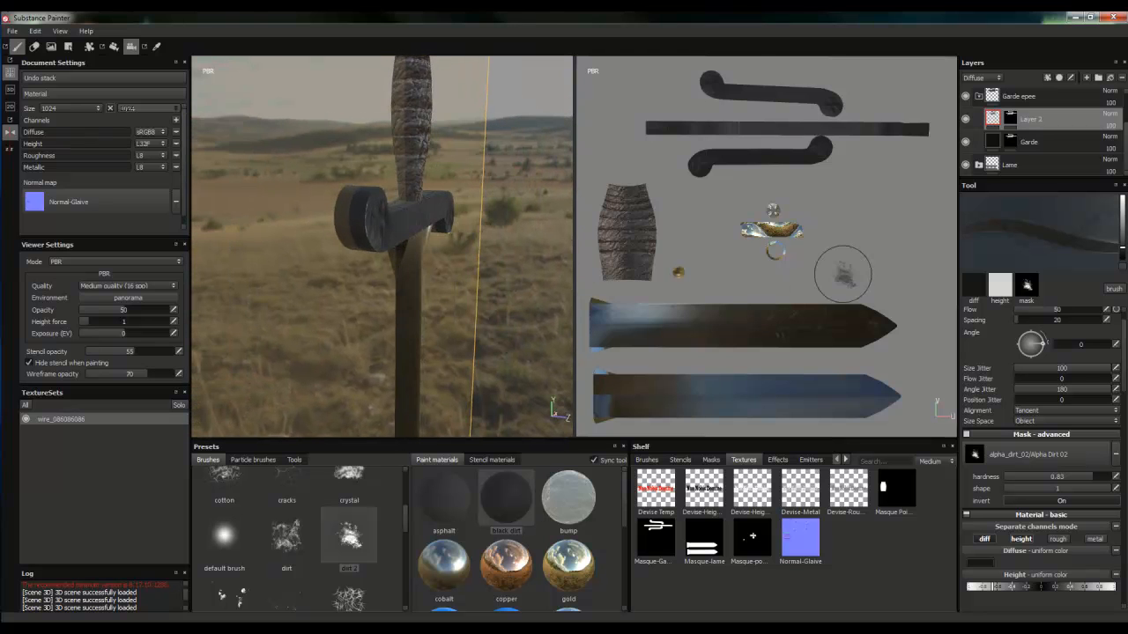
{"action": "scroll", "coordinate": [833, 254], "scroll_direction": "down", "scroll_amount": 1}
{"action": "scroll", "coordinate": [832, 256], "scroll_direction": "up", "scroll_amount": 3}
{"action": "scroll", "coordinate": [833, 257], "scroll_direction": "up", "scroll_amount": 3}
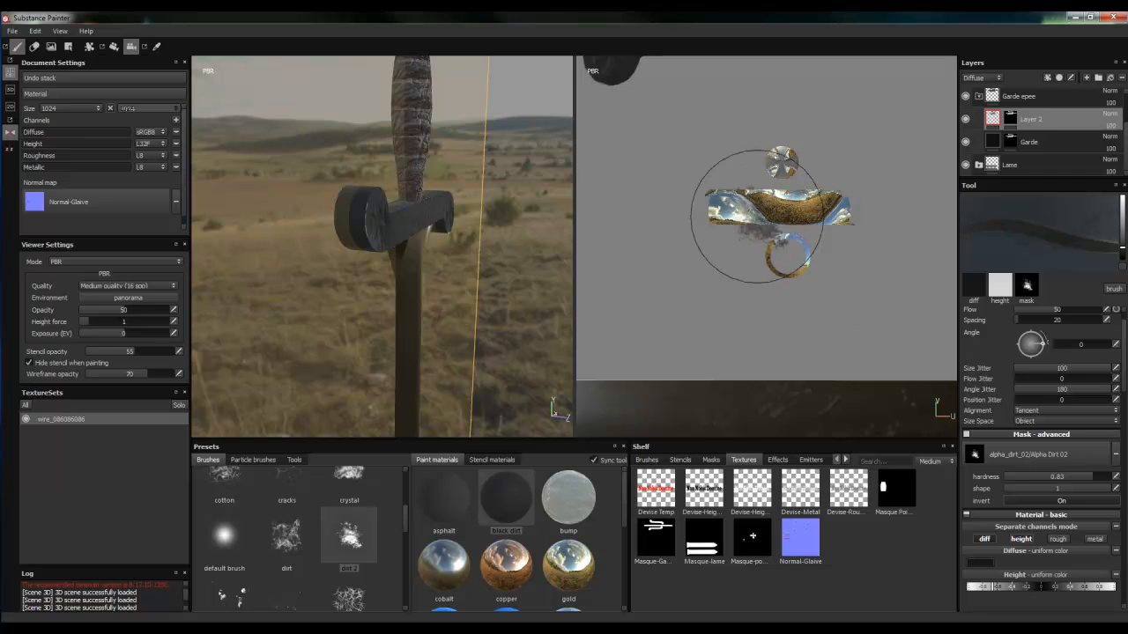
{"action": "mouse_move", "coordinate": [711, 136]}
{"action": "middle_mouse_down", "text": "alt"}
{"action": "mouse_move", "coordinate": [704, 261]}
{"action": "mouse_move", "coordinate": [681, 370]}
{"action": "mouse_move", "coordinate": [750, 372]}
{"action": "middle_mouse_up", "text": "alt"}
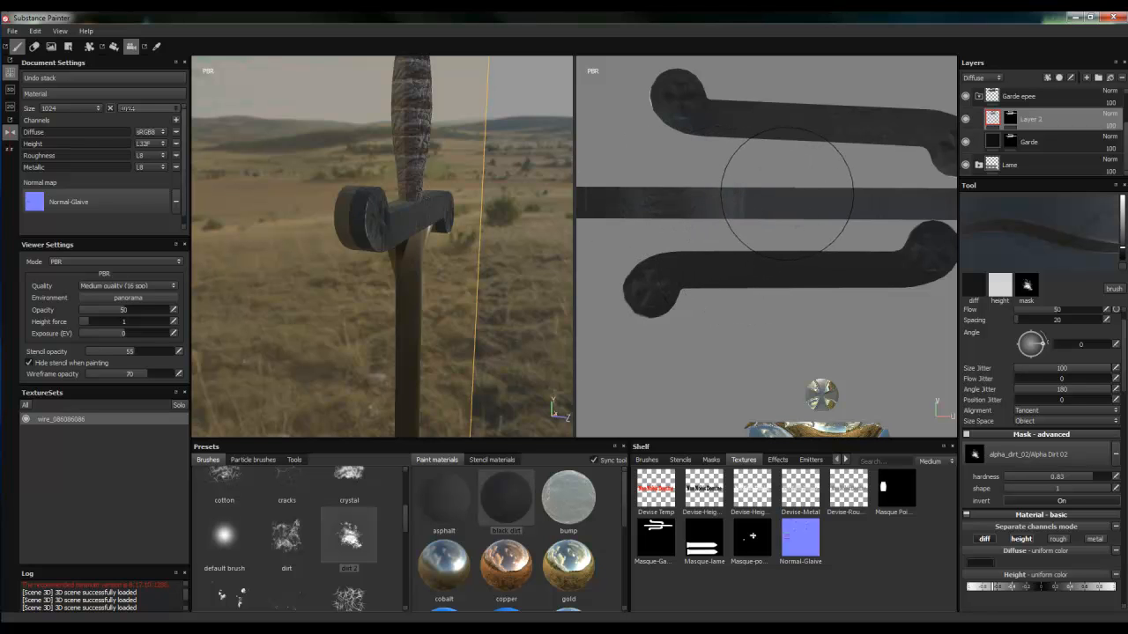
{"action": "scroll", "coordinate": [789, 196], "scroll_direction": "down", "scroll_amount": 2}
{"action": "scroll", "coordinate": [787, 194], "scroll_direction": "up", "scroll_amount": 4}
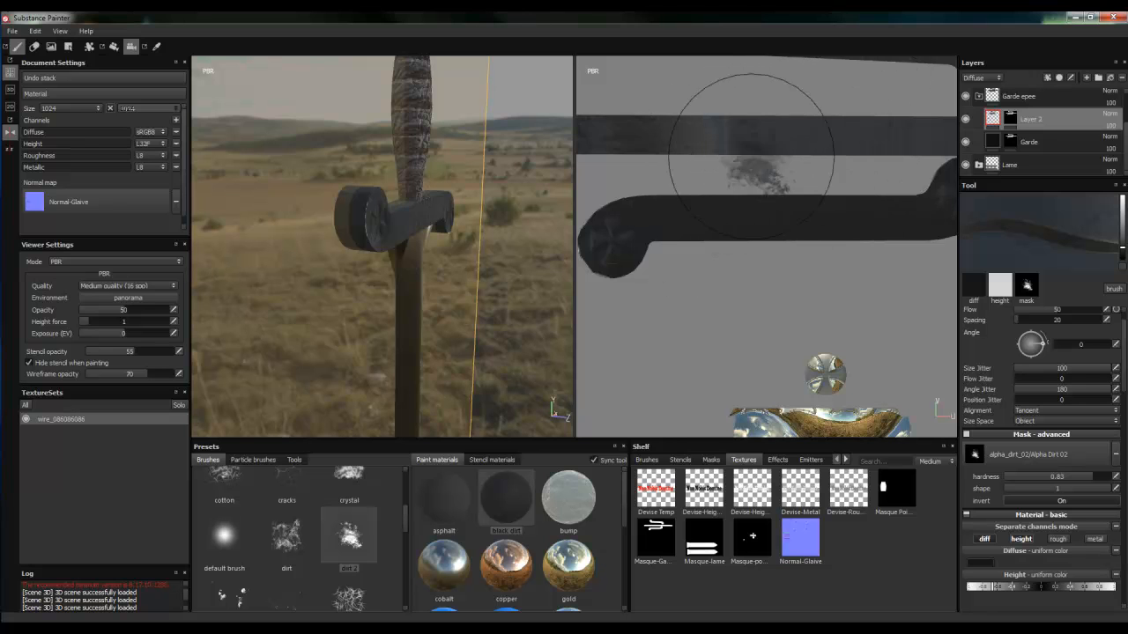
{"action": "left_click", "coordinate": [9, 133]}
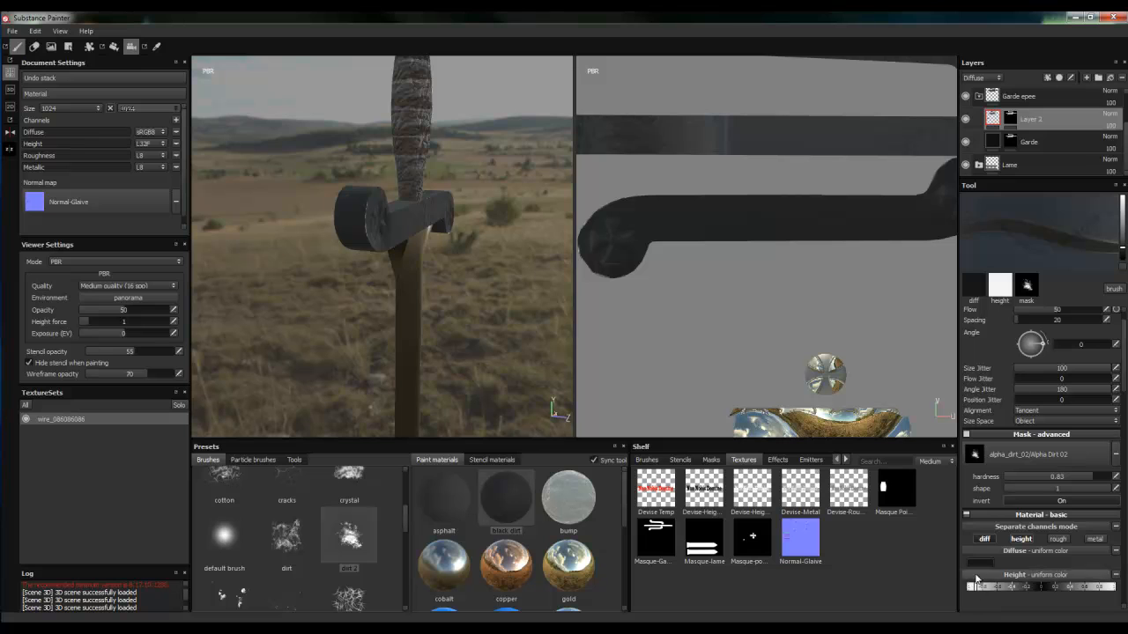
Set the dirt brush's diffuse colour to pure black, with a value of 0.
{"action": "left_click", "coordinate": [976, 563]}
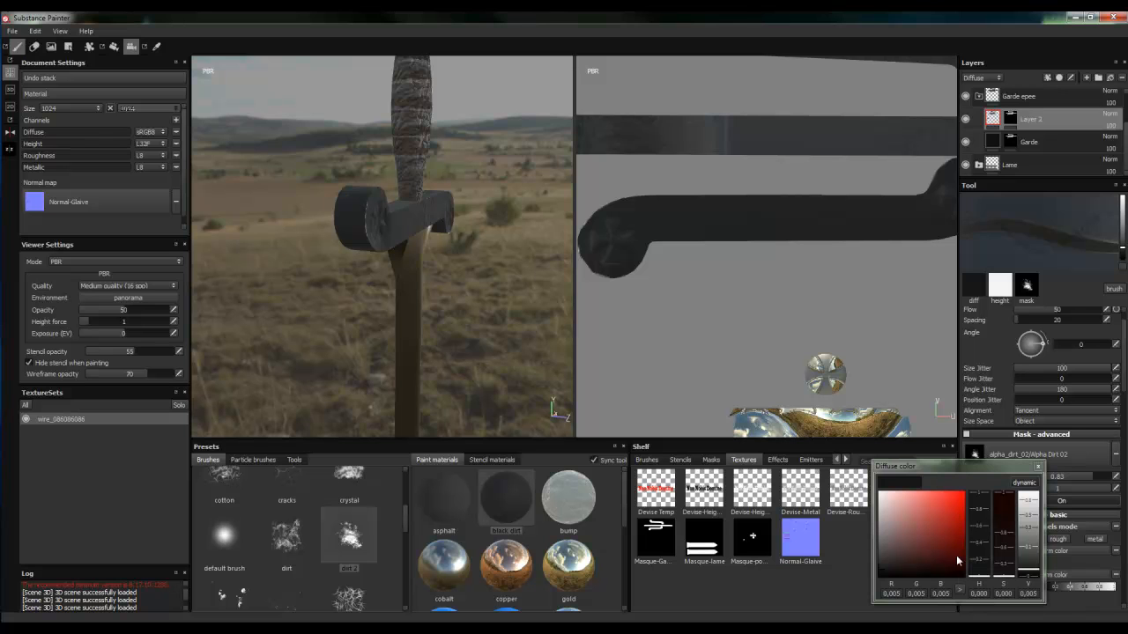
{"action": "mouse_move", "coordinate": [1029, 573]}
{"action": "left_mouse_down"}
{"action": "mouse_move", "coordinate": [1029, 555]}
{"action": "mouse_move", "coordinate": [1034, 583]}
{"action": "left_mouse_up"}
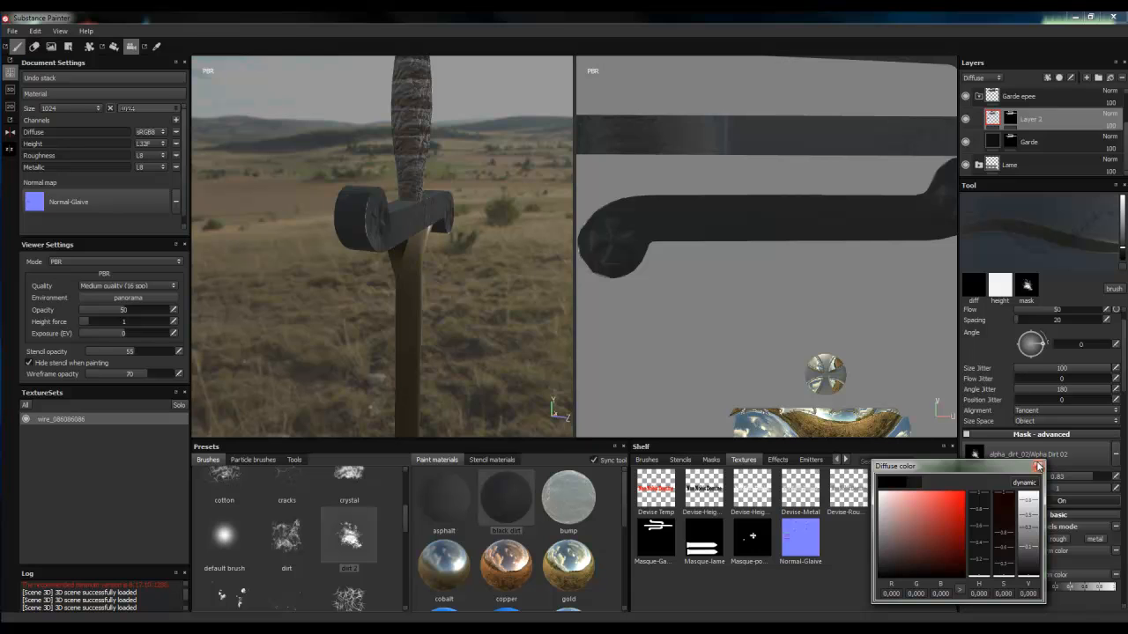
{"action": "left_click", "coordinate": [1037, 466]}
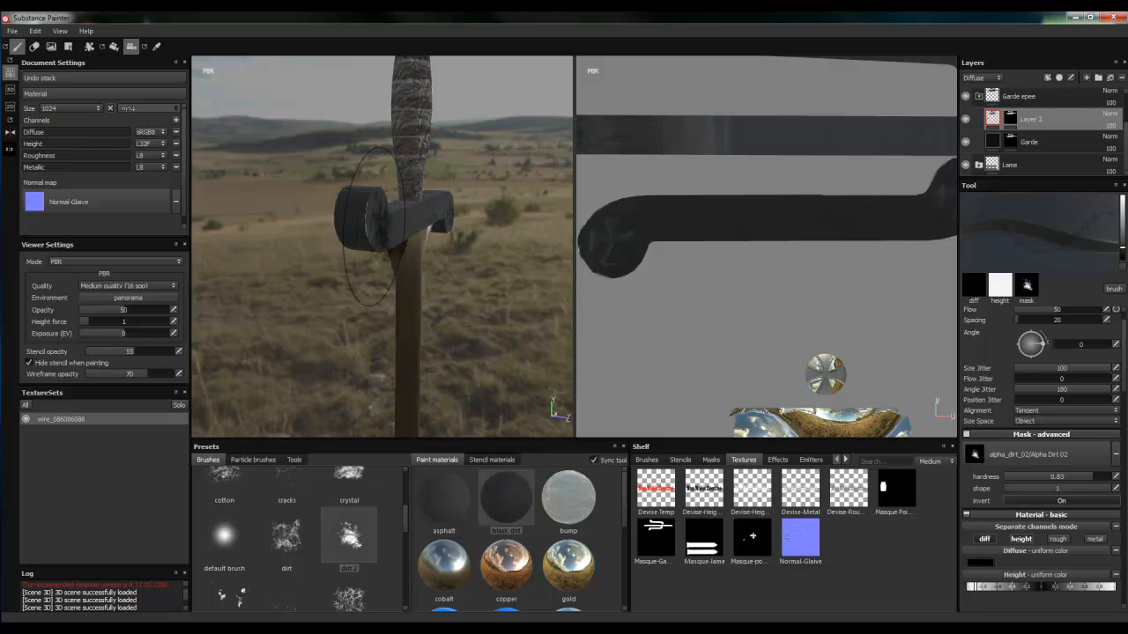
{"action": "mouse_move", "coordinate": [387, 220]}
{"action": "left_mouse_down", "text": "alt"}
{"action": "mouse_move", "coordinate": [366, 258]}
{"action": "mouse_move", "coordinate": [365, 230]}
{"action": "left_mouse_up", "text": "alt"}
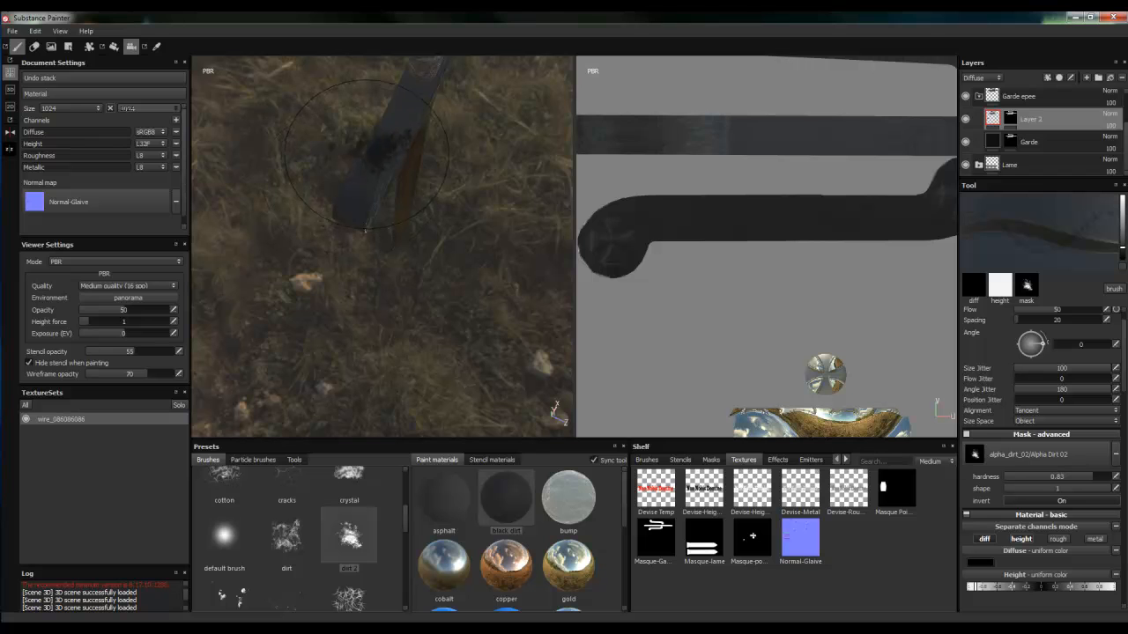
{"action": "left_click_drag", "start_coordinate": [397, 335], "coordinate": [298, 207], "text": "alt"}
{"action": "scroll", "coordinate": [310, 235], "scroll_direction": "down", "scroll_amount": 5}
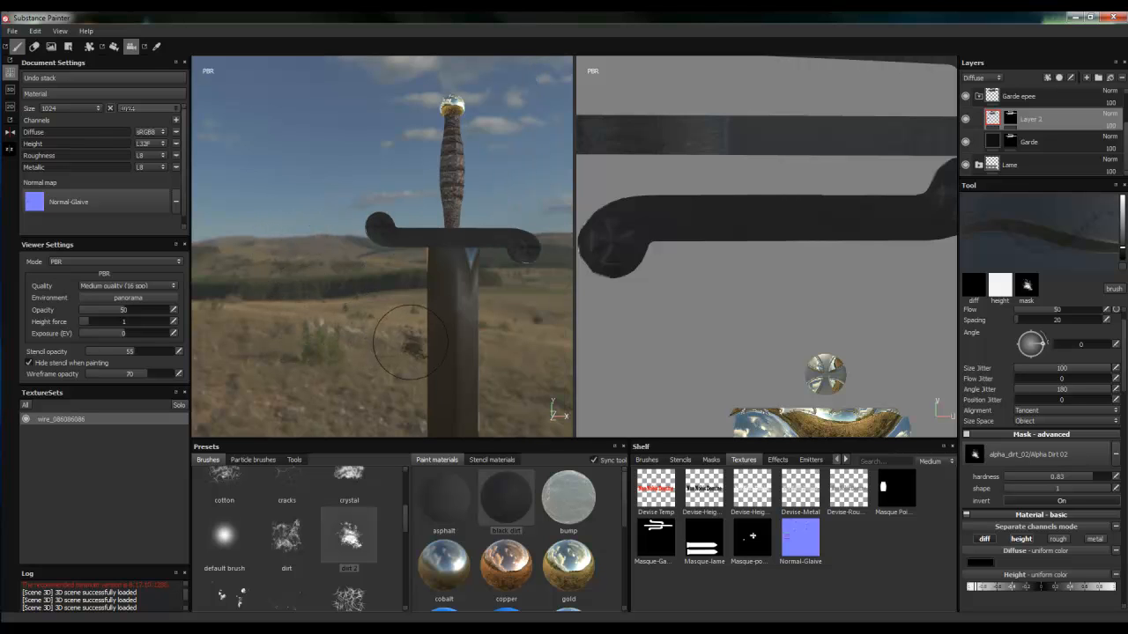
Load the Croix tool preset and assign Devise Temp to diffuse, Devise-Height1 to height, Devise-Metal to metallic and Devise-Rought to roughness.
{"action": "left_click", "coordinate": [294, 459]}
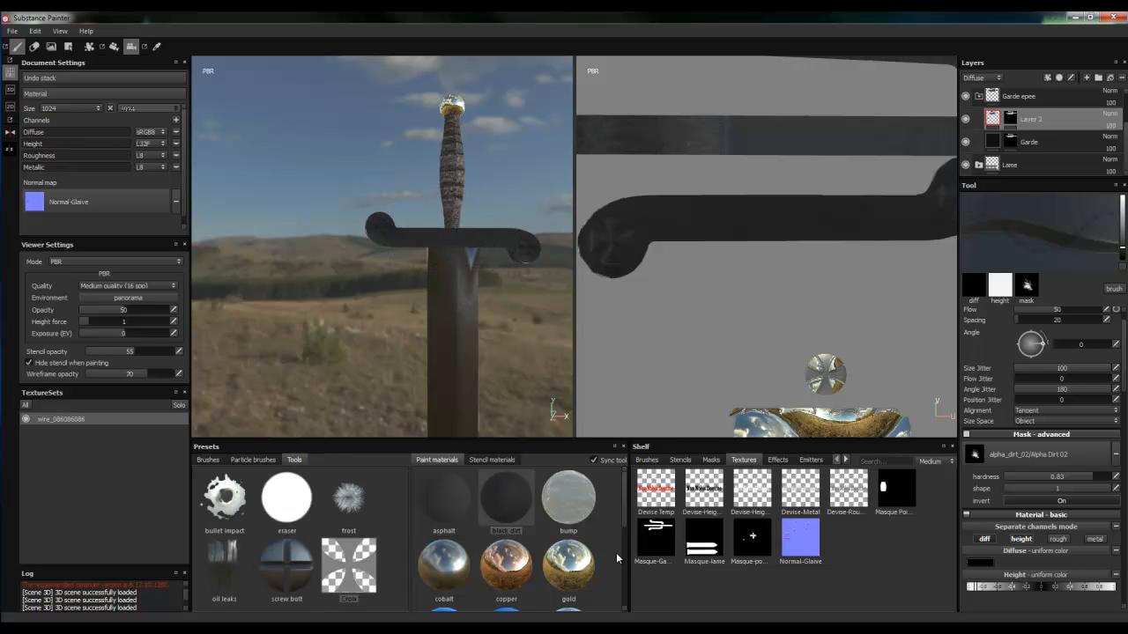
{"action": "left_click", "coordinate": [336, 567]}
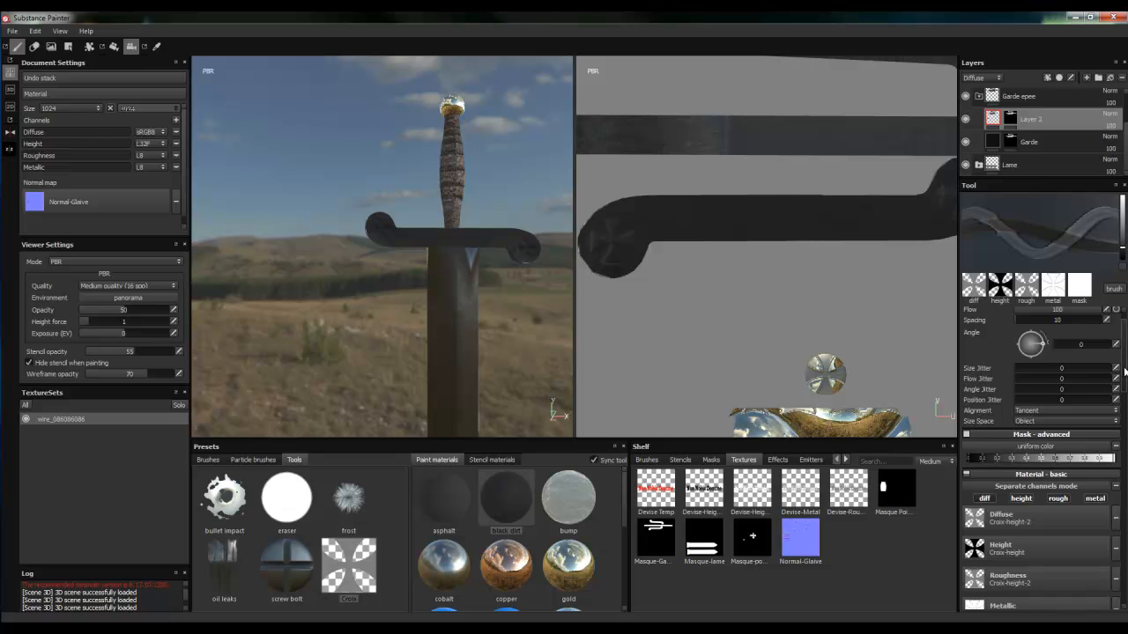
{"action": "scroll", "coordinate": [1124, 370], "scroll_direction": "down", "scroll_amount": 3}
{"action": "mouse_move", "coordinate": [656, 489]}
{"action": "left_mouse_down"}
{"action": "mouse_move", "coordinate": [759, 495]}
{"action": "mouse_move", "coordinate": [973, 435]}
{"action": "left_mouse_up"}
{"action": "mouse_move", "coordinate": [707, 491]}
{"action": "left_mouse_down"}
{"action": "mouse_move", "coordinate": [978, 476]}
{"action": "mouse_move", "coordinate": [969, 481]}
{"action": "left_mouse_up"}
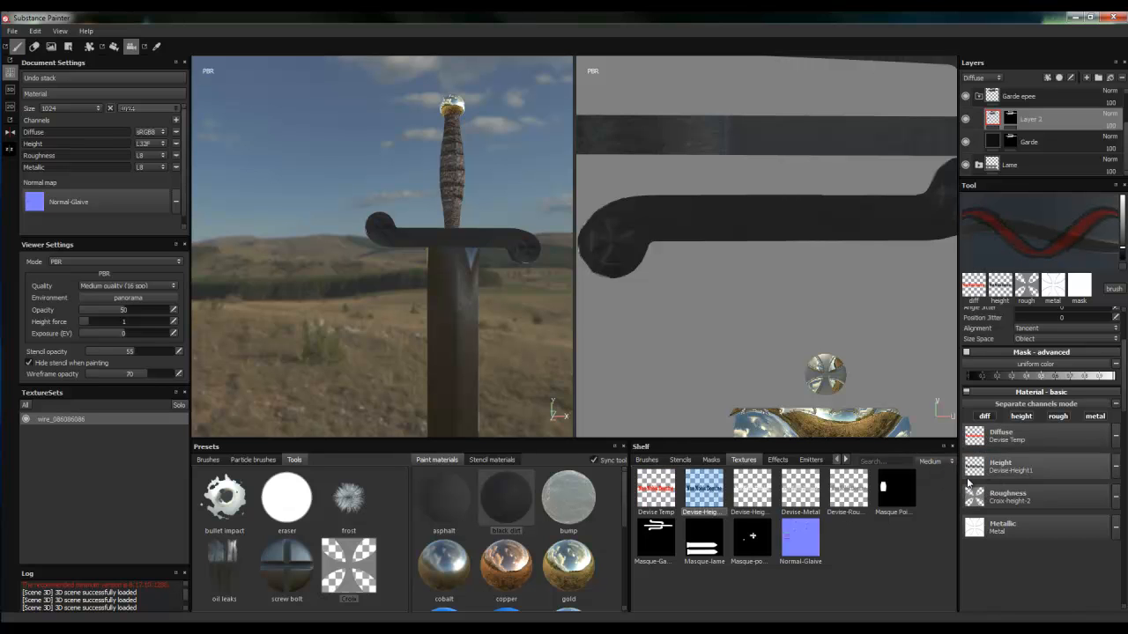
{"action": "mouse_move", "coordinate": [751, 495]}
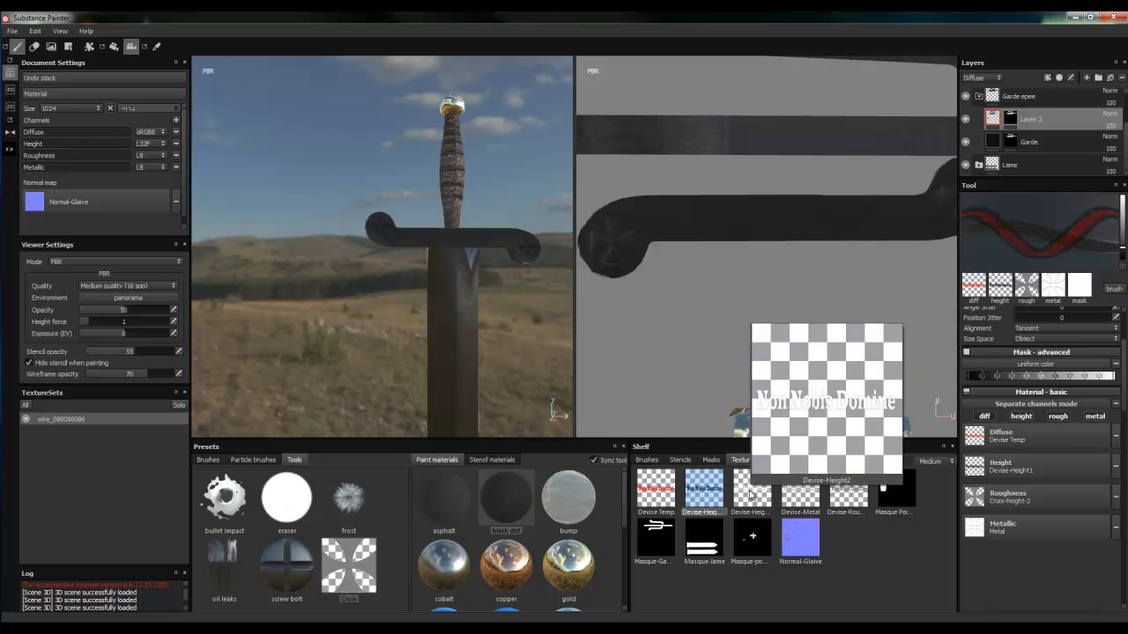
{"action": "mouse_move", "coordinate": [759, 540]}
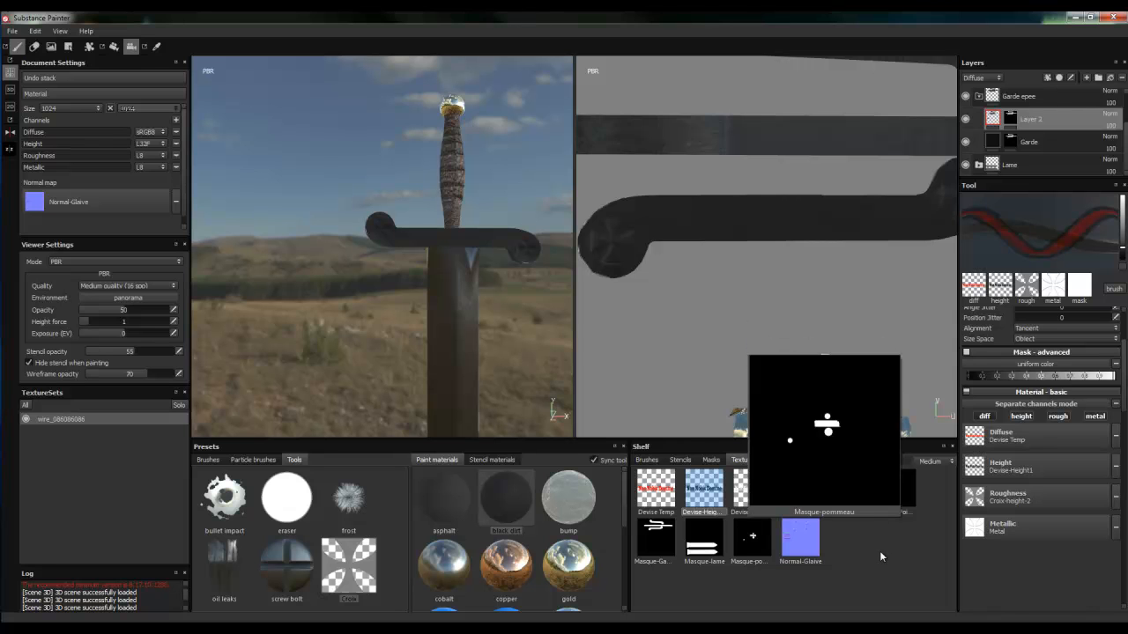
{"action": "mouse_move", "coordinate": [815, 496]}
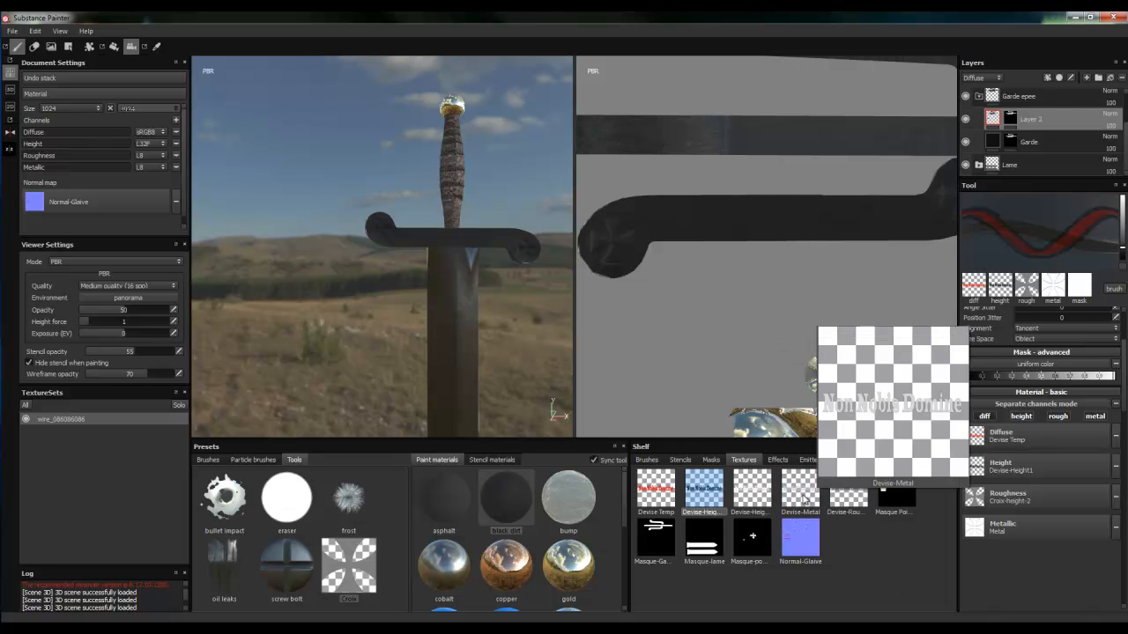
{"action": "left_click_drag", "start_coordinate": [803, 499], "coordinate": [1029, 528]}
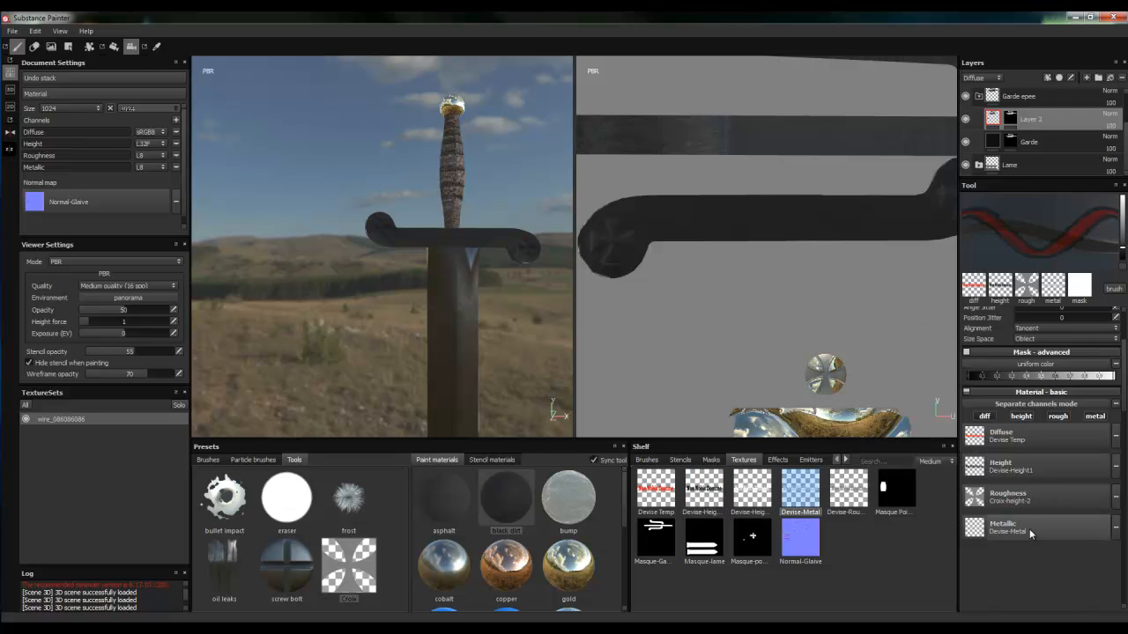
{"action": "left_click_drag", "start_coordinate": [851, 495], "coordinate": [1013, 495]}
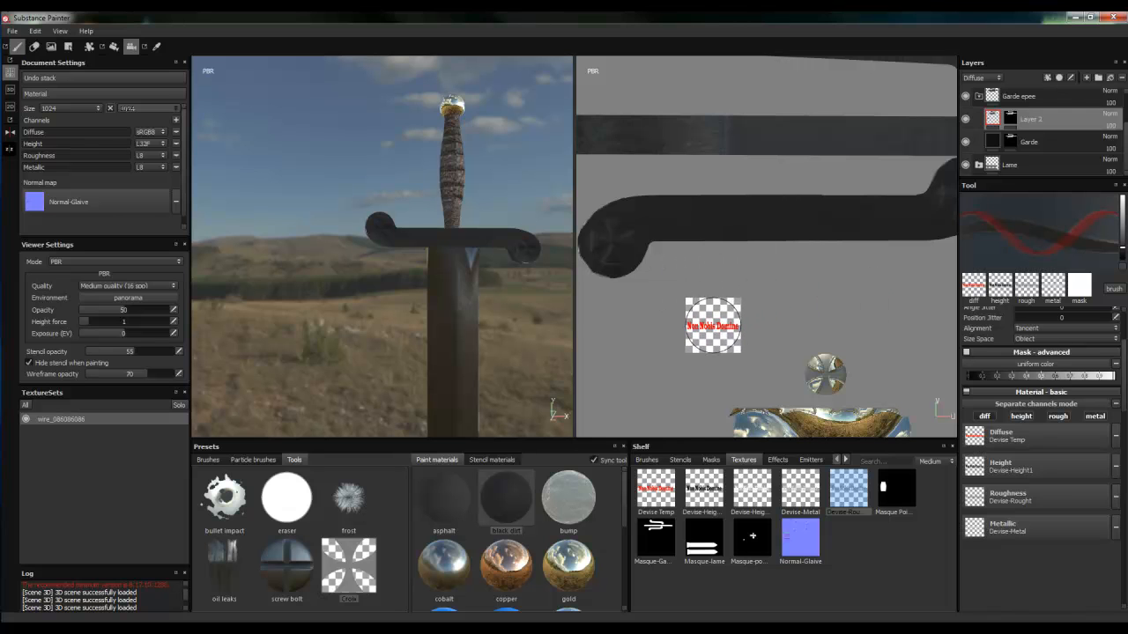
Set the brush alignment to UV and stamp the motto at size 10 on the guard's lower piece in the UV view.
{"action": "scroll", "coordinate": [775, 298], "scroll_direction": "down", "scroll_amount": 1}
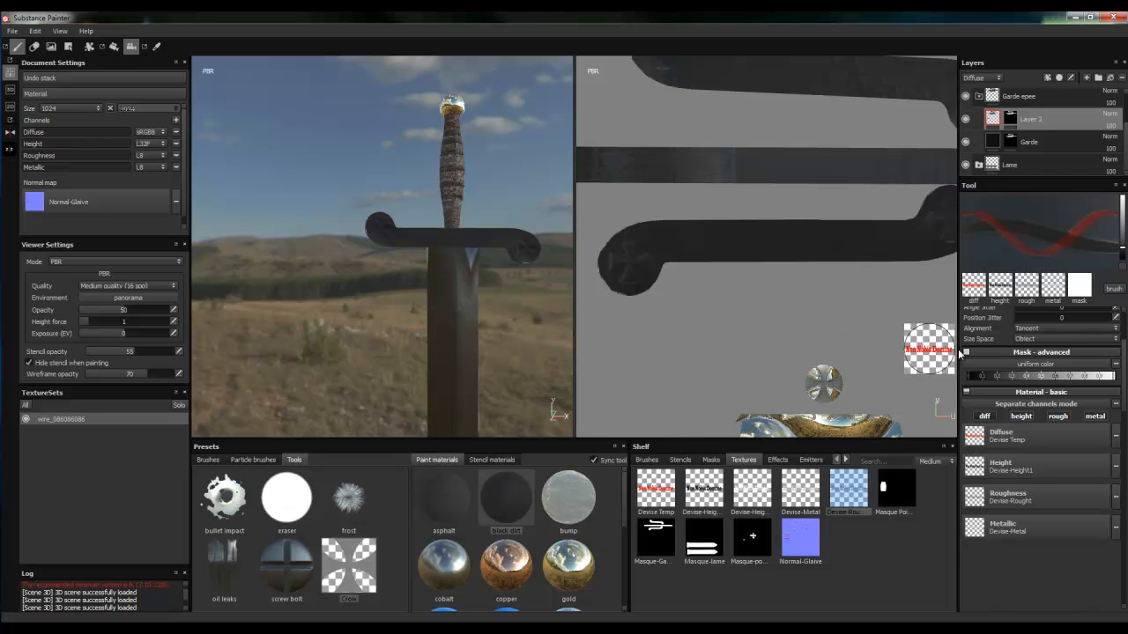
{"action": "left_click", "coordinate": [1039, 329]}
{"action": "left_click", "coordinate": [1037, 354]}
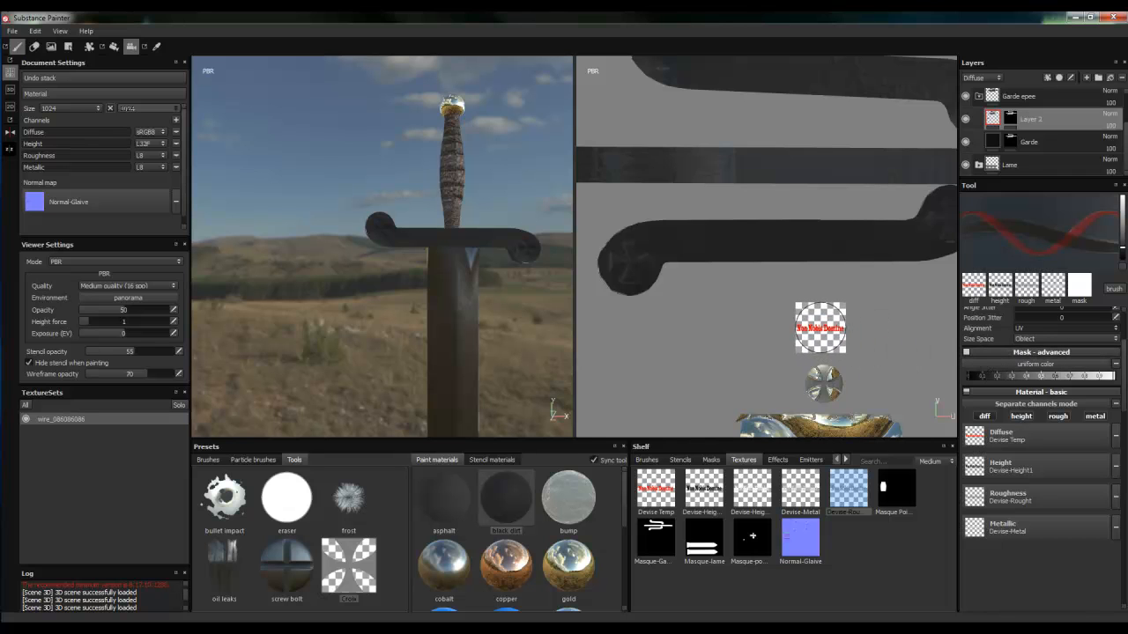
{"action": "left_click", "coordinate": [1112, 290]}
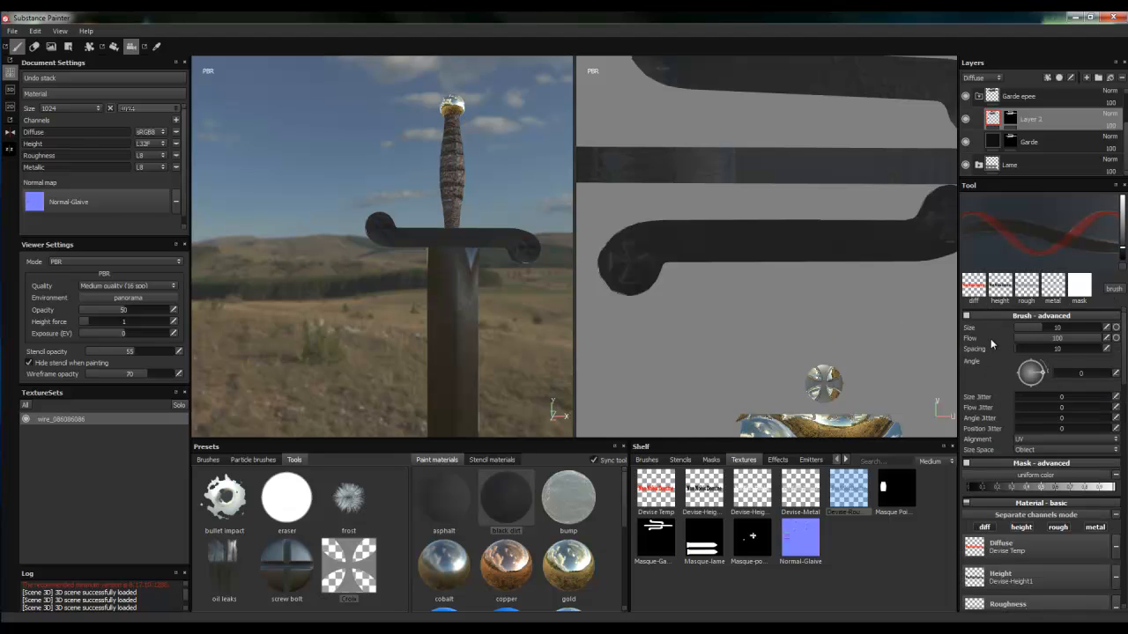
{"action": "middle_click_drag", "start_coordinate": [840, 324], "coordinate": [805, 326], "text": "alt"}
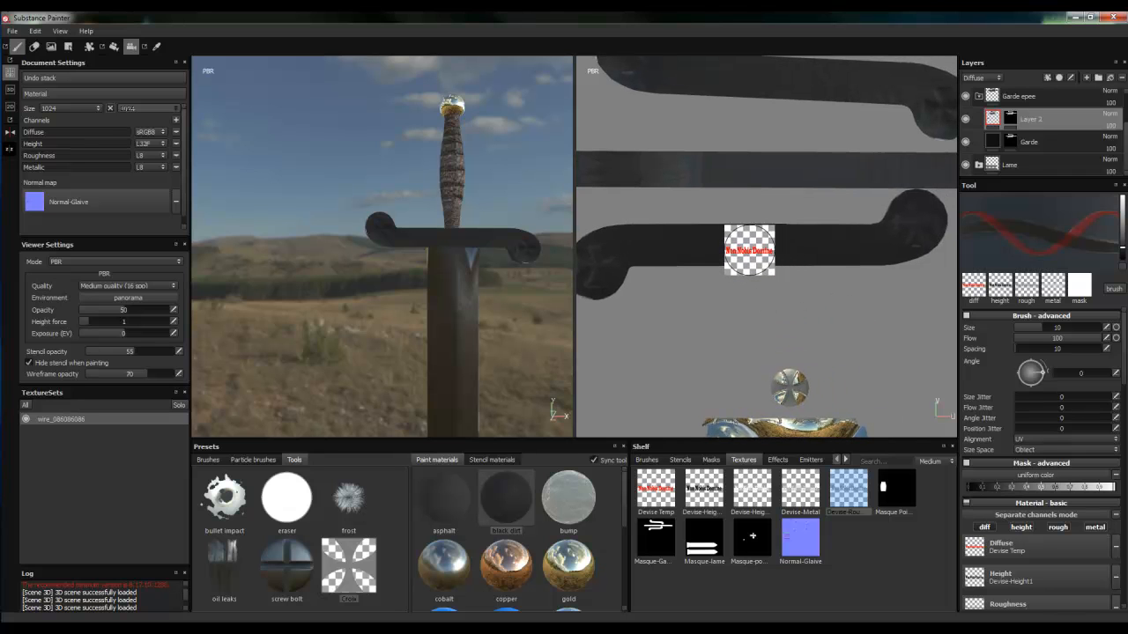
{"action": "left_click", "coordinate": [749, 248]}
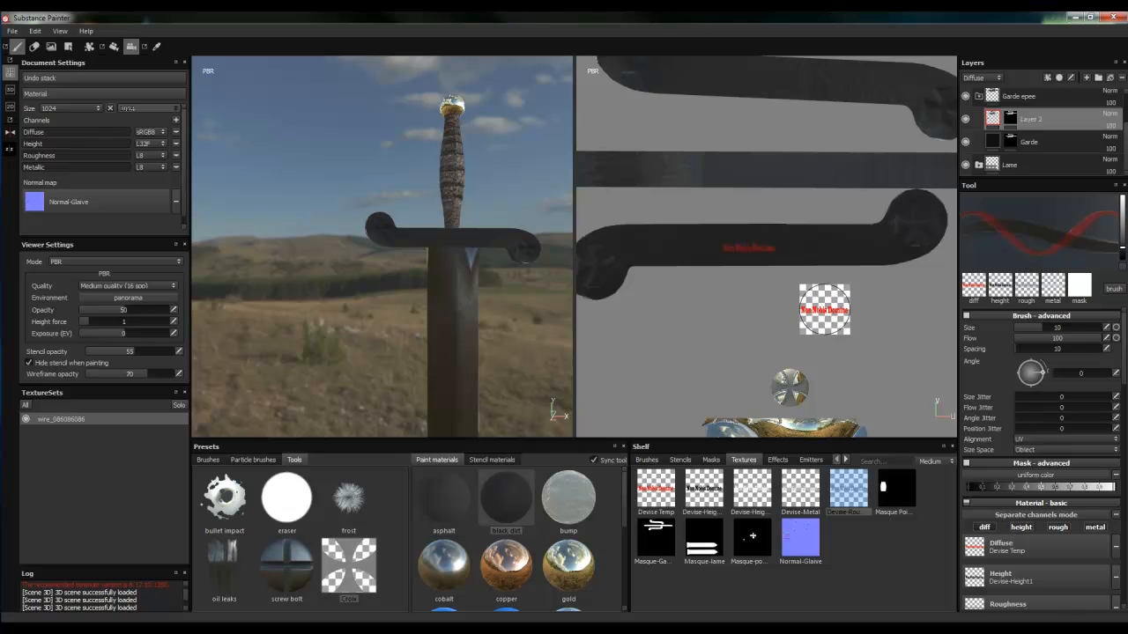
Enlarge the brush to about 32 and stamp Non Nobis Domine along the middle of the guard's lower piece in the UV view.
{"action": "right_click_drag", "start_coordinate": [736, 256], "coordinate": [752, 256], "text": "ctrl"}
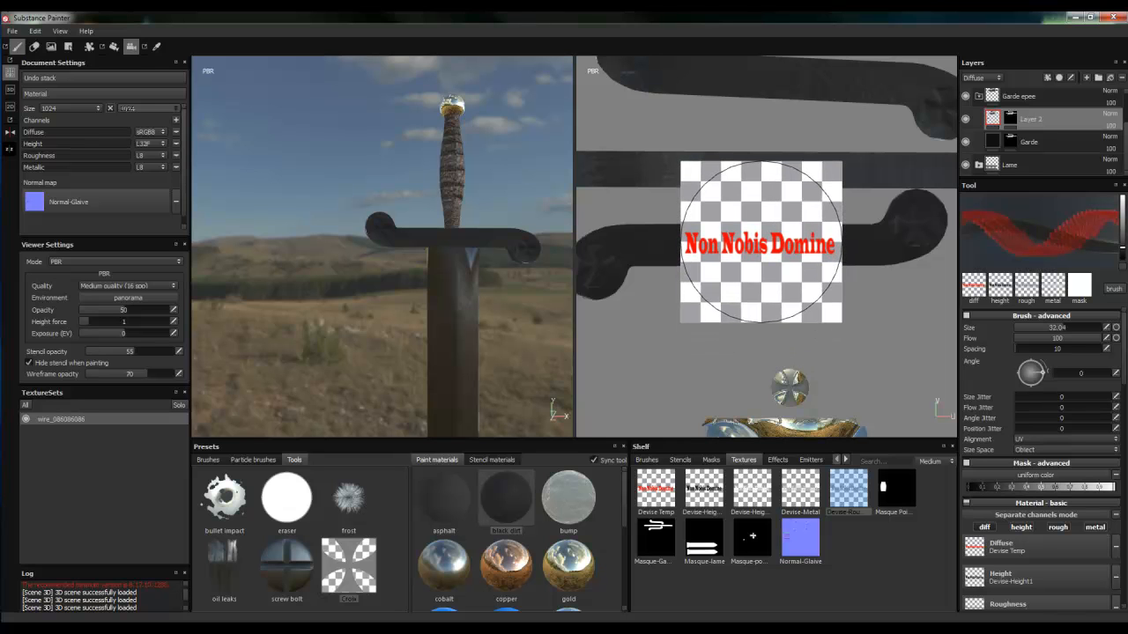
{"action": "left_click", "coordinate": [760, 242]}
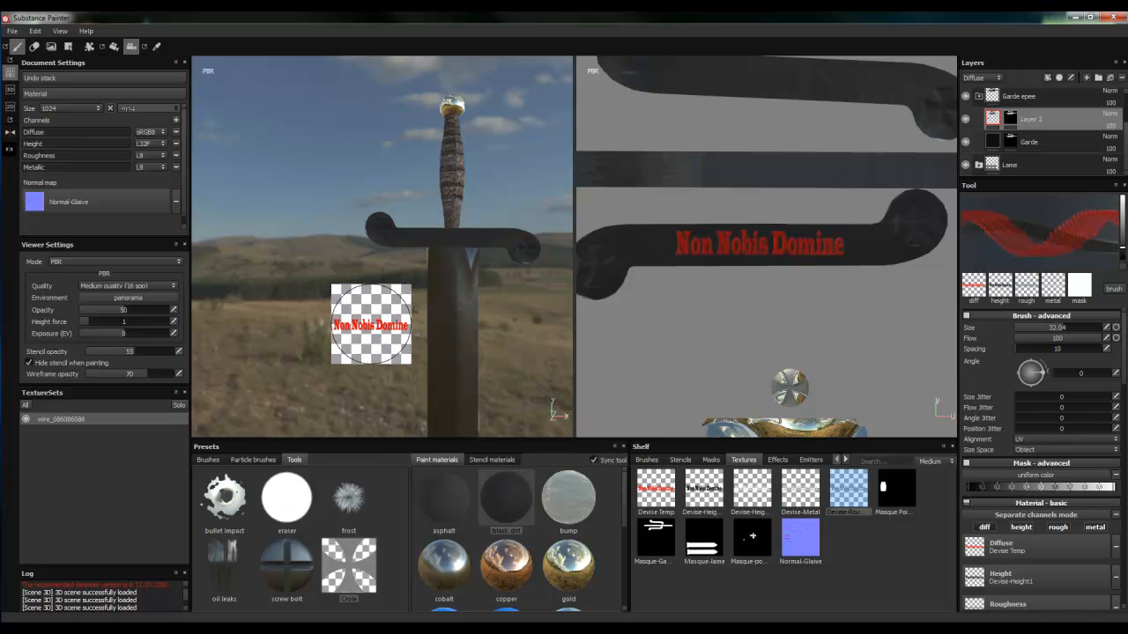
{"action": "mouse_move", "coordinate": [372, 305]}
{"action": "left_mouse_down", "text": "alt"}
{"action": "mouse_move", "coordinate": [609, 327]}
{"action": "mouse_move", "coordinate": [704, 349]}
{"action": "mouse_move", "coordinate": [671, 309]}
{"action": "left_mouse_up", "text": "alt"}
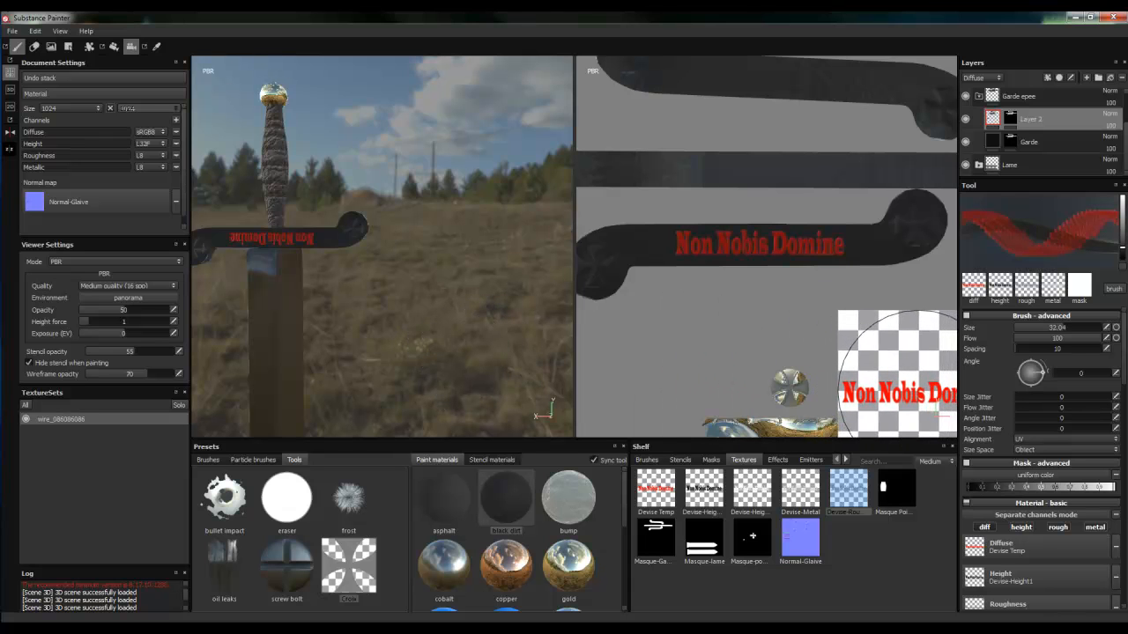
Undo the motto stamp on the guard and try to change the brush angle.
{"action": "key", "text": "ctrl+z"}
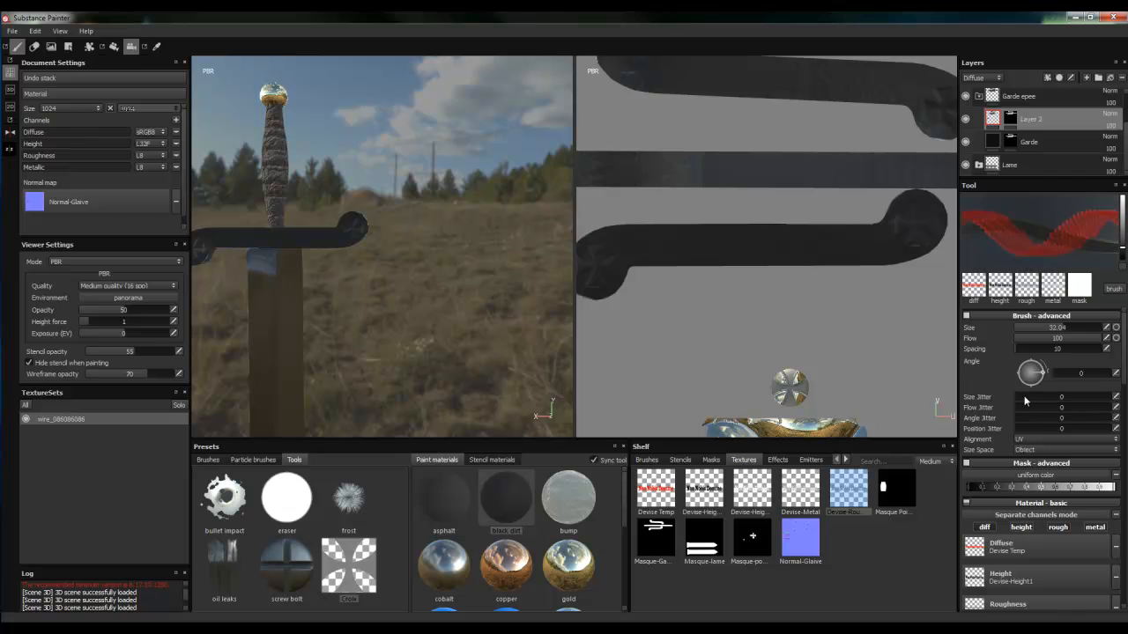
{"action": "left_click", "coordinate": [1086, 376]}
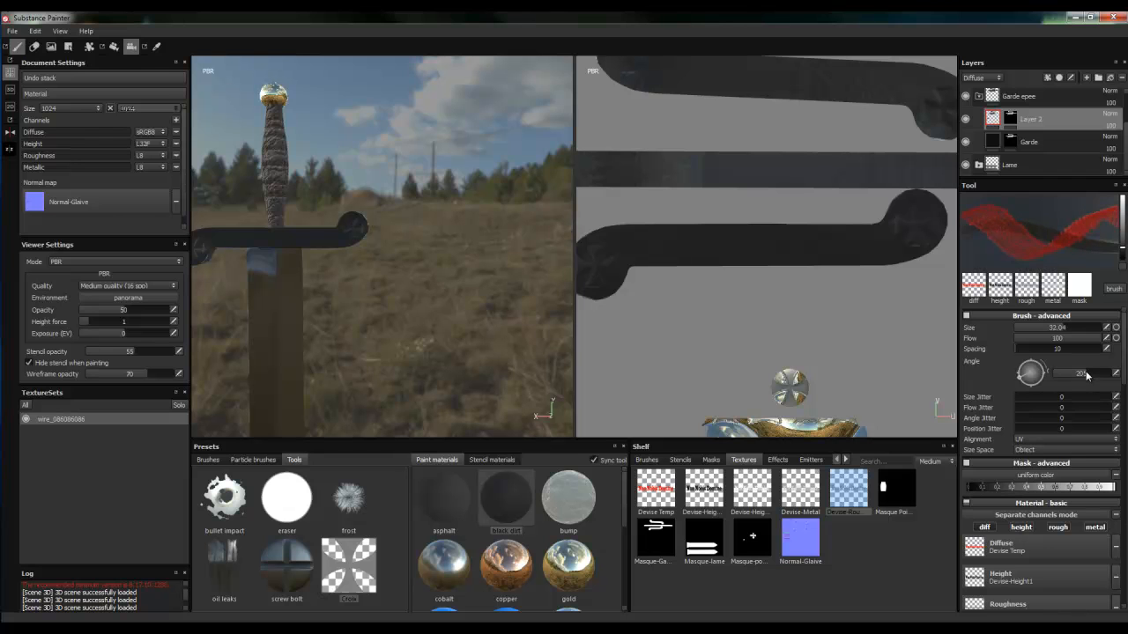
{"action": "key", "text": "1"}
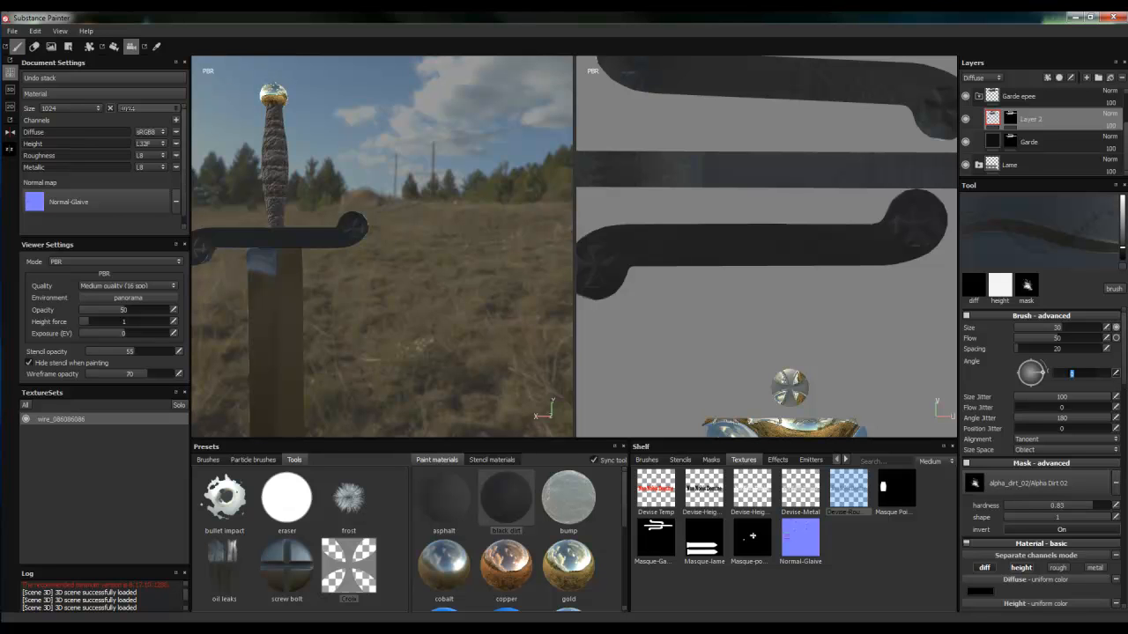
{"action": "key", "text": "Return"}
Reload the Croix preset and assign Devise Temp, Devise-Height1, Devise-Rought and Devise-Metal to its diffuse, height, roughness and metallic channels.
{"action": "left_click", "coordinate": [358, 550]}
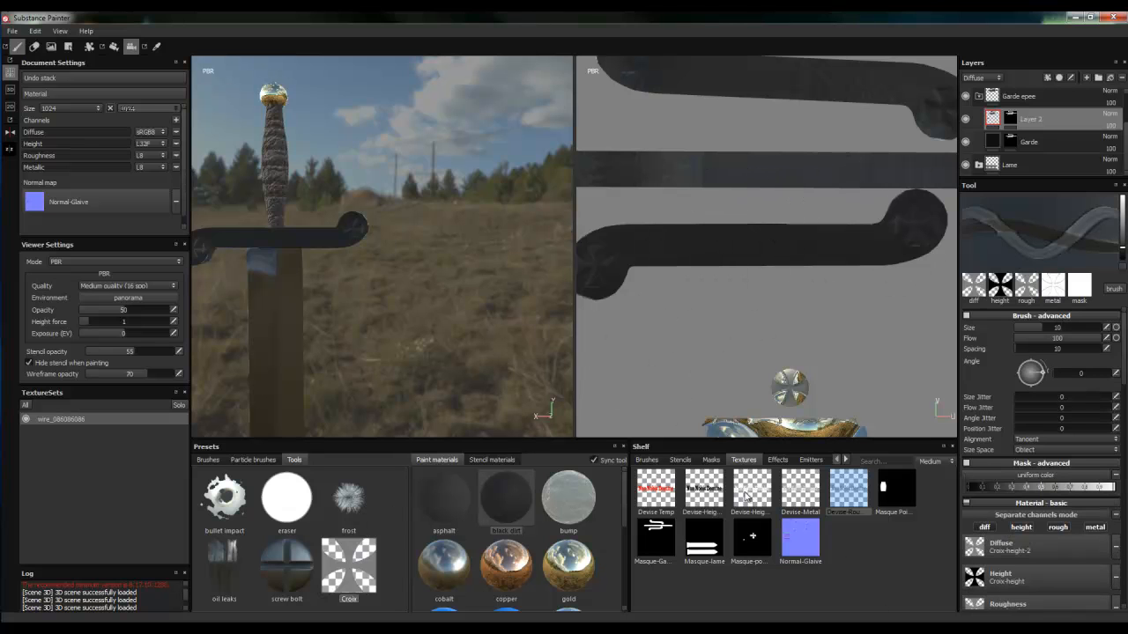
{"action": "mouse_move", "coordinate": [653, 487]}
{"action": "left_mouse_down"}
{"action": "mouse_move", "coordinate": [701, 523]}
{"action": "mouse_move", "coordinate": [955, 556]}
{"action": "mouse_move", "coordinate": [985, 548]}
{"action": "left_mouse_up"}
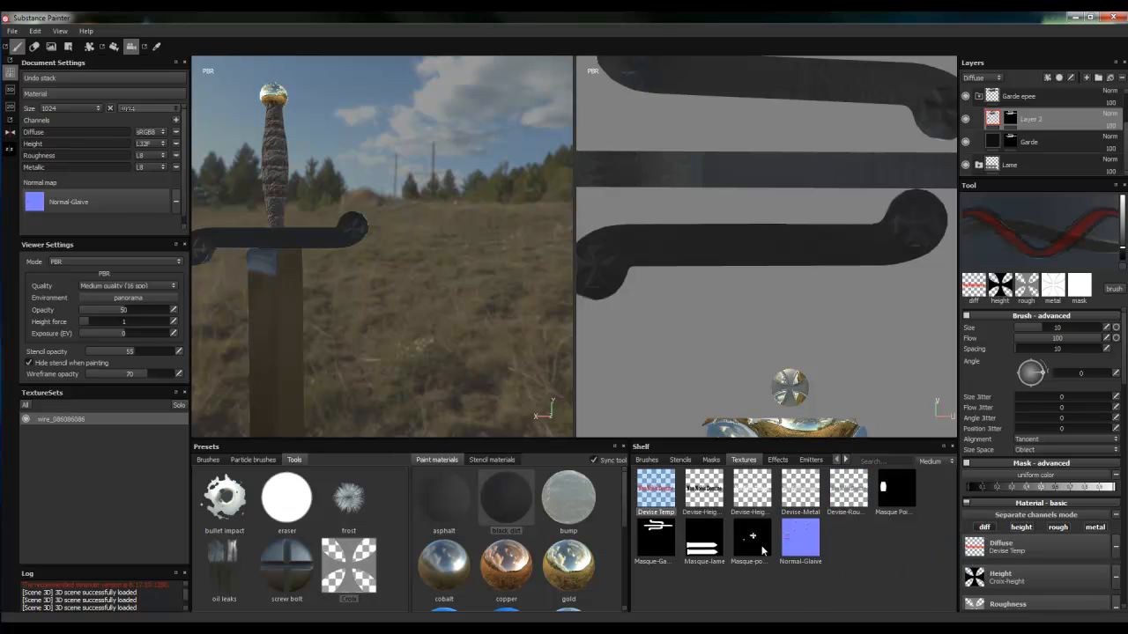
{"action": "mouse_move", "coordinate": [704, 491]}
{"action": "left_mouse_down"}
{"action": "mouse_move", "coordinate": [986, 601]}
{"action": "mouse_move", "coordinate": [1003, 582]}
{"action": "left_mouse_up"}
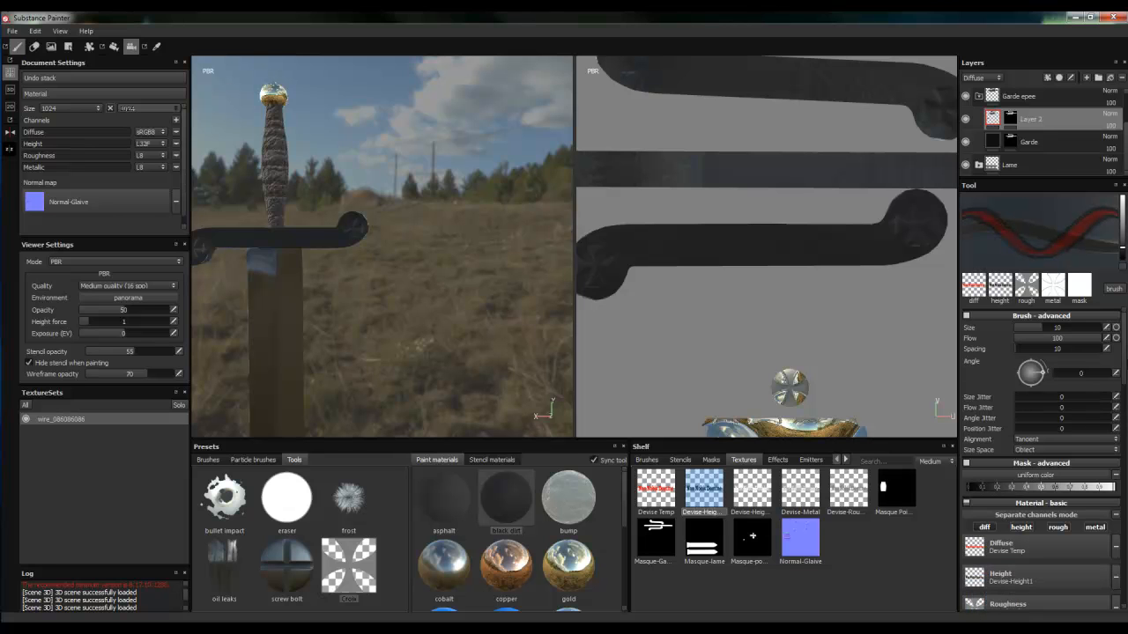
{"action": "left_click_drag", "start_coordinate": [1124, 370], "coordinate": [1125, 405]}
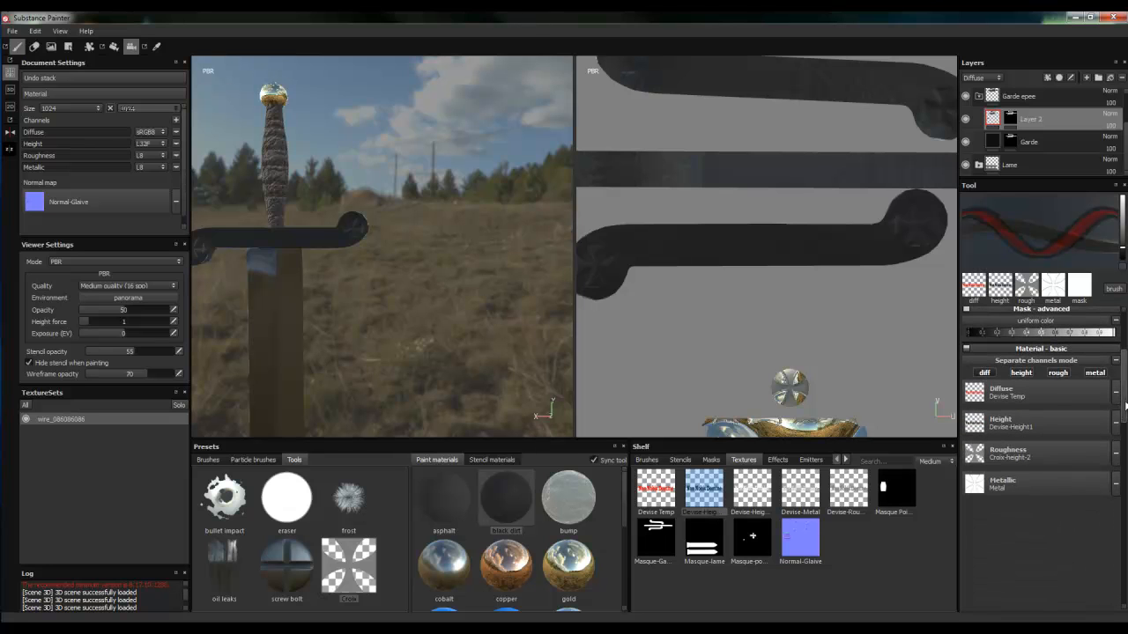
{"action": "left_click", "coordinate": [754, 492]}
{"action": "left_click_drag", "start_coordinate": [802, 492], "coordinate": [996, 483]}
{"action": "left_click_drag", "start_coordinate": [848, 490], "coordinate": [997, 454]}
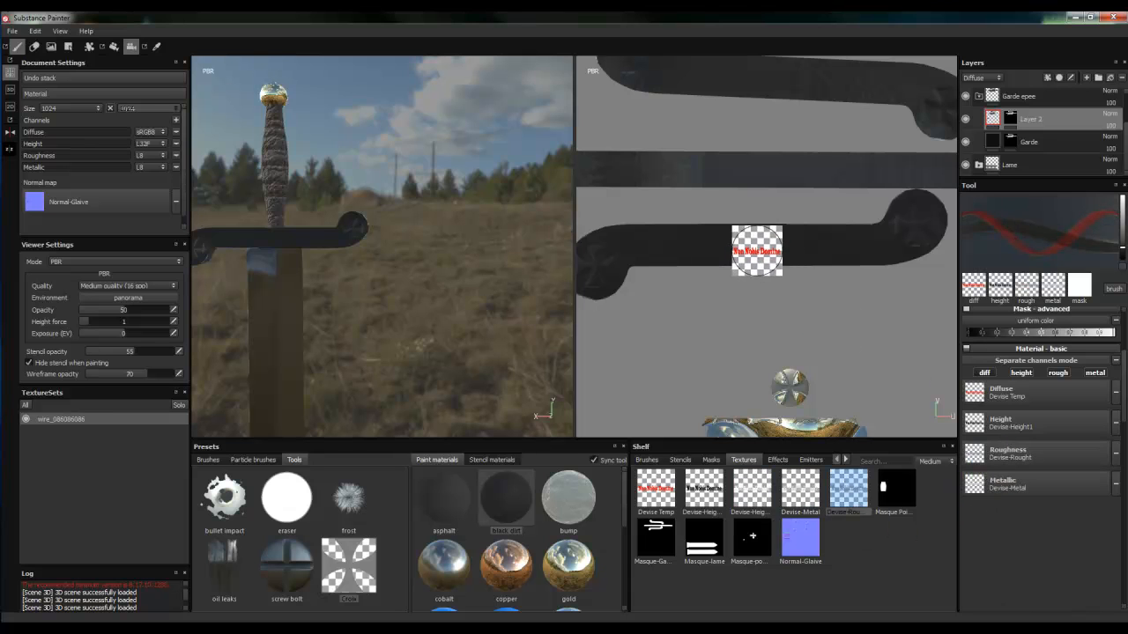
Set the motto brush's angle to 180 and enlarge its size to about 42.
{"action": "left_click", "coordinate": [1115, 289]}
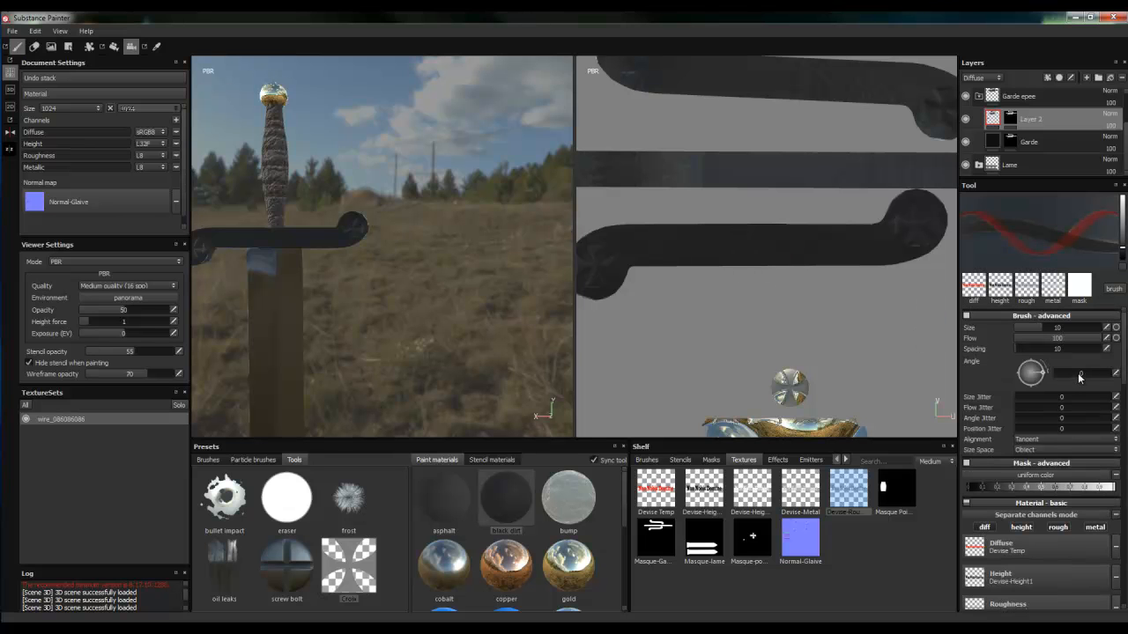
{"action": "left_click_drag", "start_coordinate": [1043, 379], "coordinate": [1018, 376]}
{"action": "left_click", "coordinate": [1117, 374]}
{"action": "type", "text": "180"}
{"action": "key", "text": "Return"}
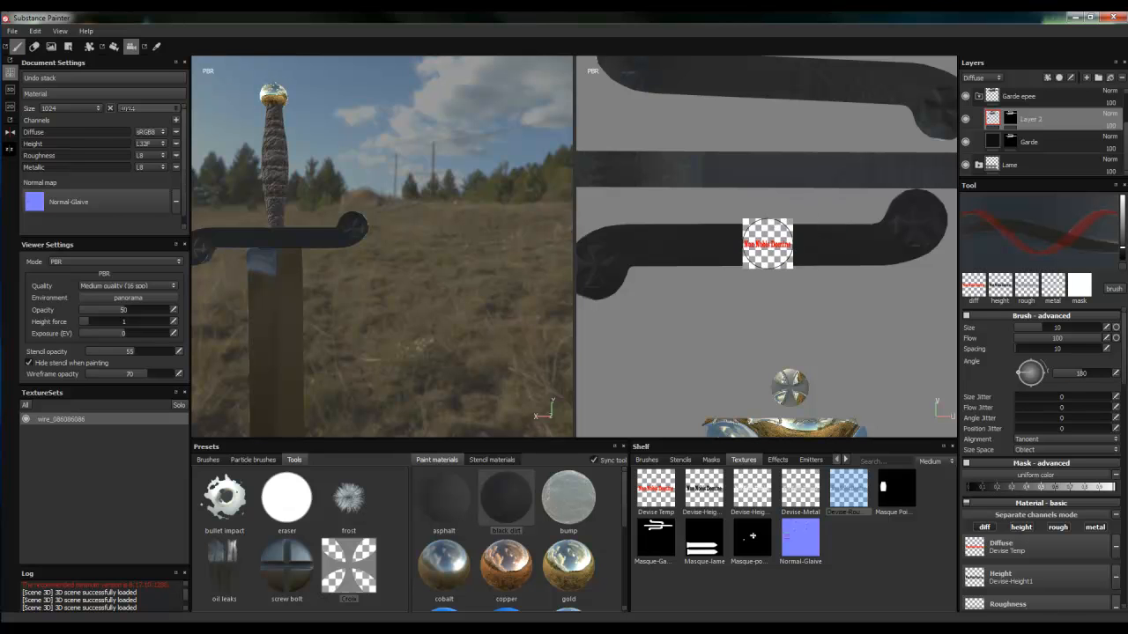
{"action": "right_click_drag", "start_coordinate": [750, 252], "coordinate": [830, 252], "text": "ctrl"}
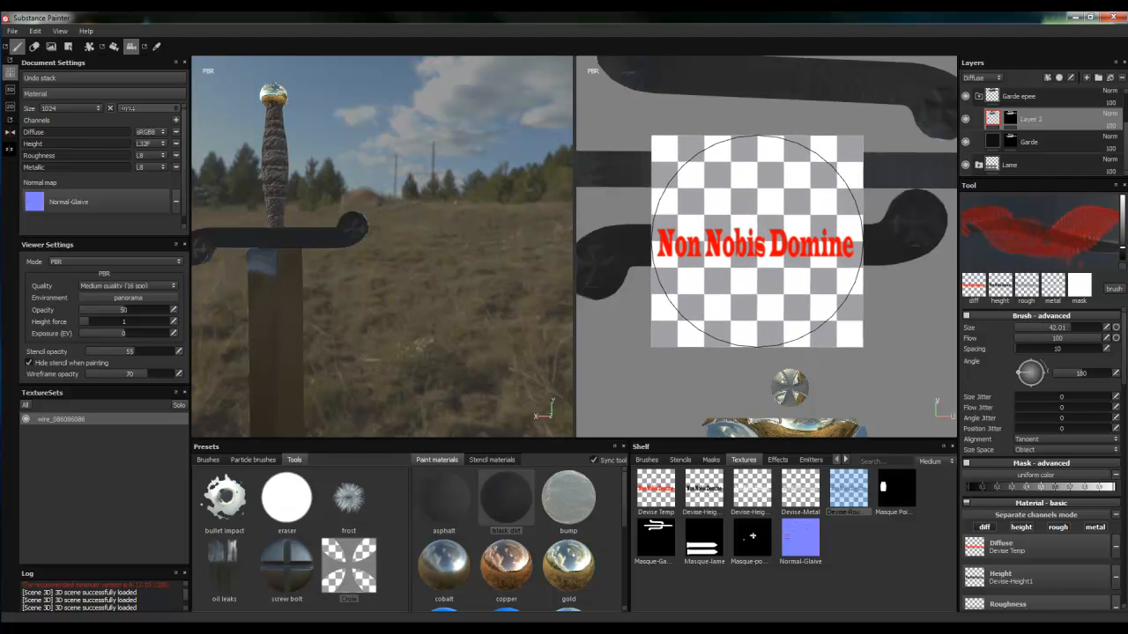
Try stamping the rotated motto on the guard's lower piece in the UV view, and undo the stamp.
{"action": "left_click", "coordinate": [758, 242]}
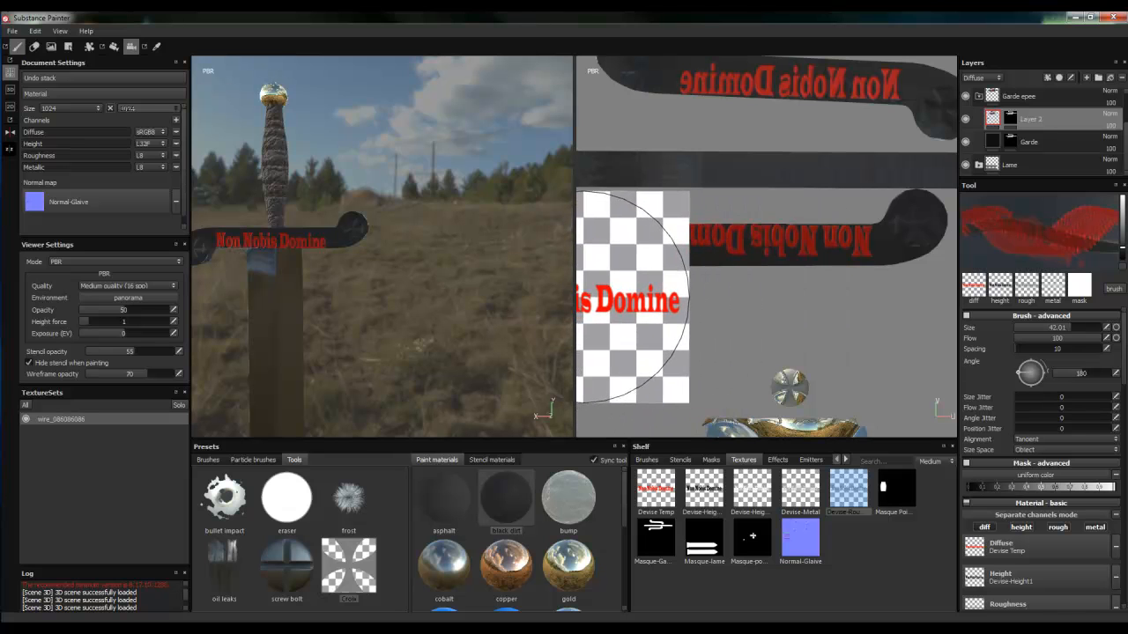
{"action": "key", "text": "ctrl+z"}
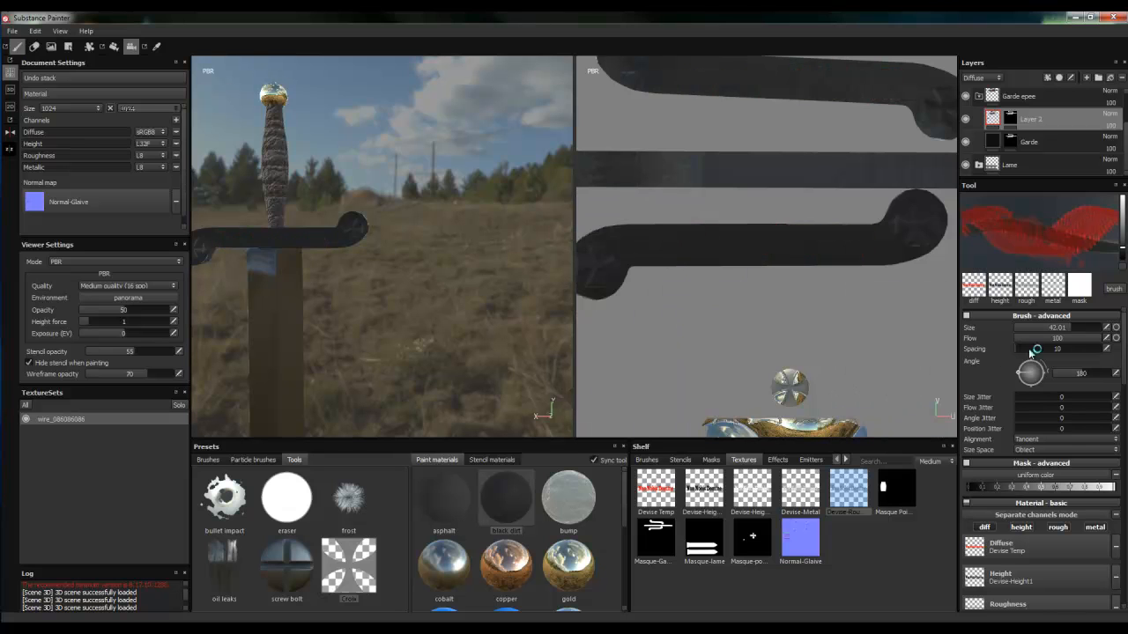
Try stamping the motto on the guard's lower piece in the UV view with Tangent alignment, and undo the stamp.
{"action": "left_click", "coordinate": [1044, 439]}
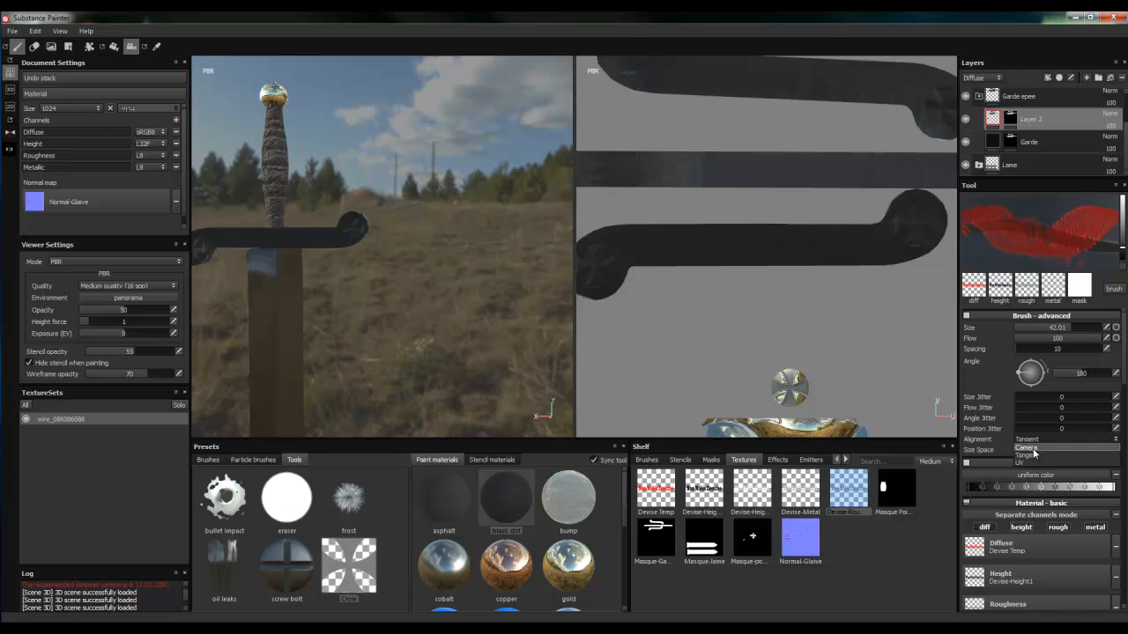
{"action": "left_click", "coordinate": [1035, 453]}
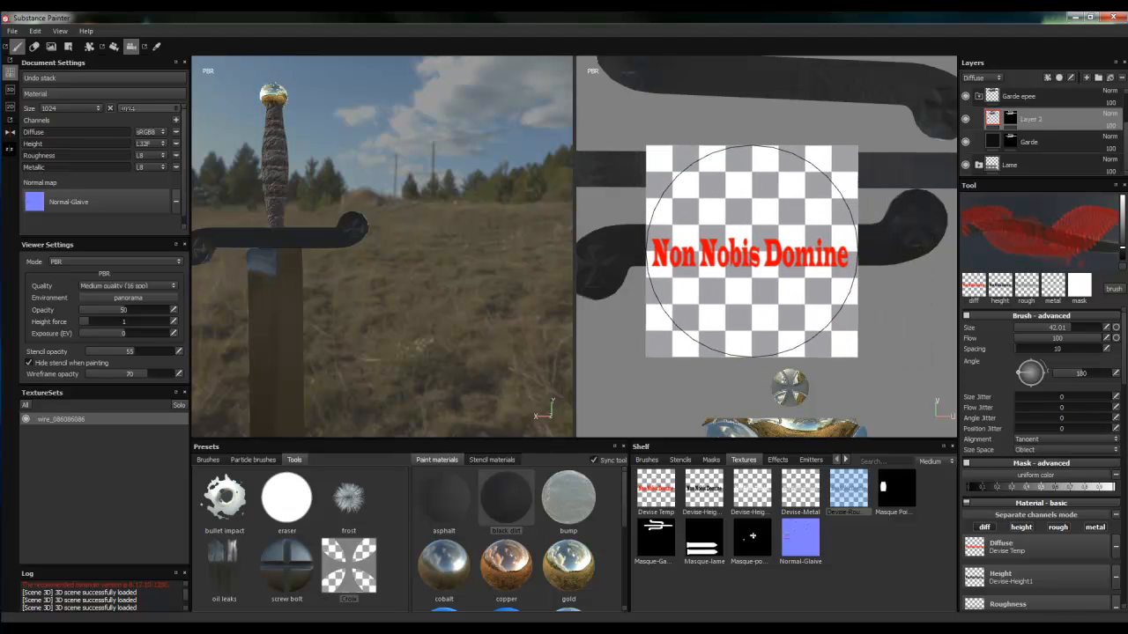
{"action": "left_click", "coordinate": [752, 246]}
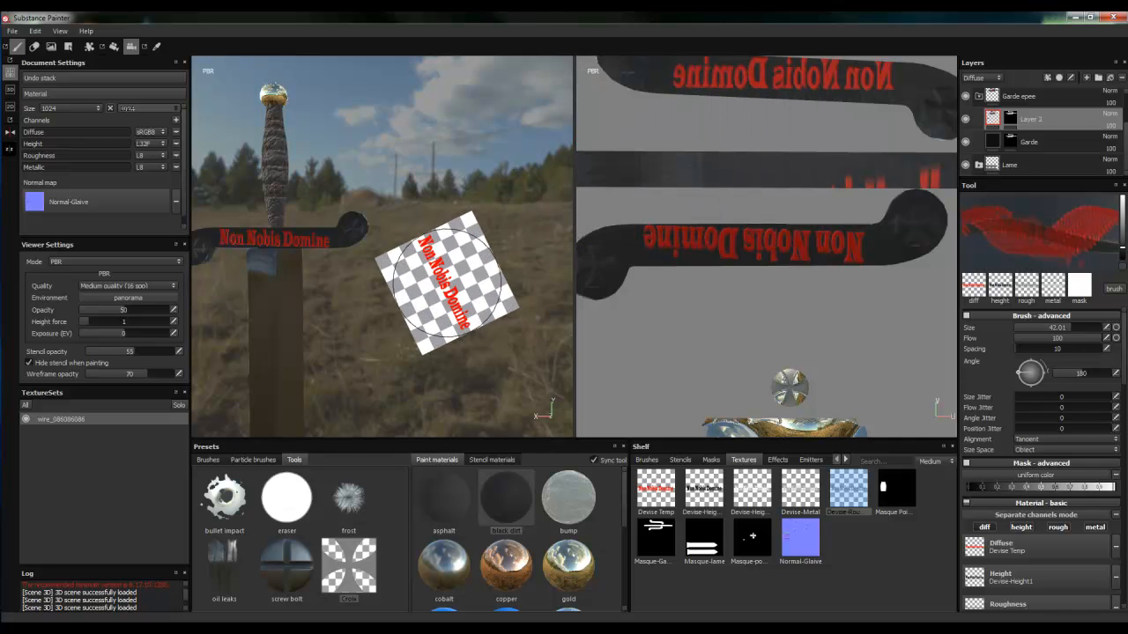
{"action": "left_click_drag", "start_coordinate": [445, 302], "coordinate": [498, 300], "text": "alt"}
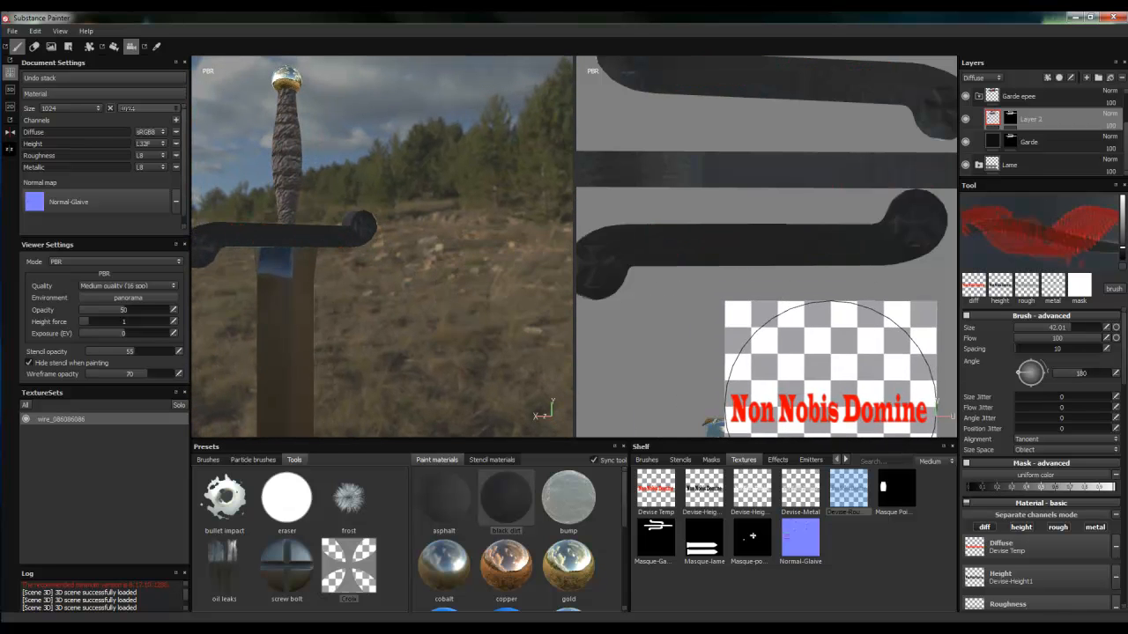
Set the brush alignment to UV with Object size space and stamp the motto on the guard's lower piece in the UV view.
{"action": "left_click", "coordinate": [1026, 439]}
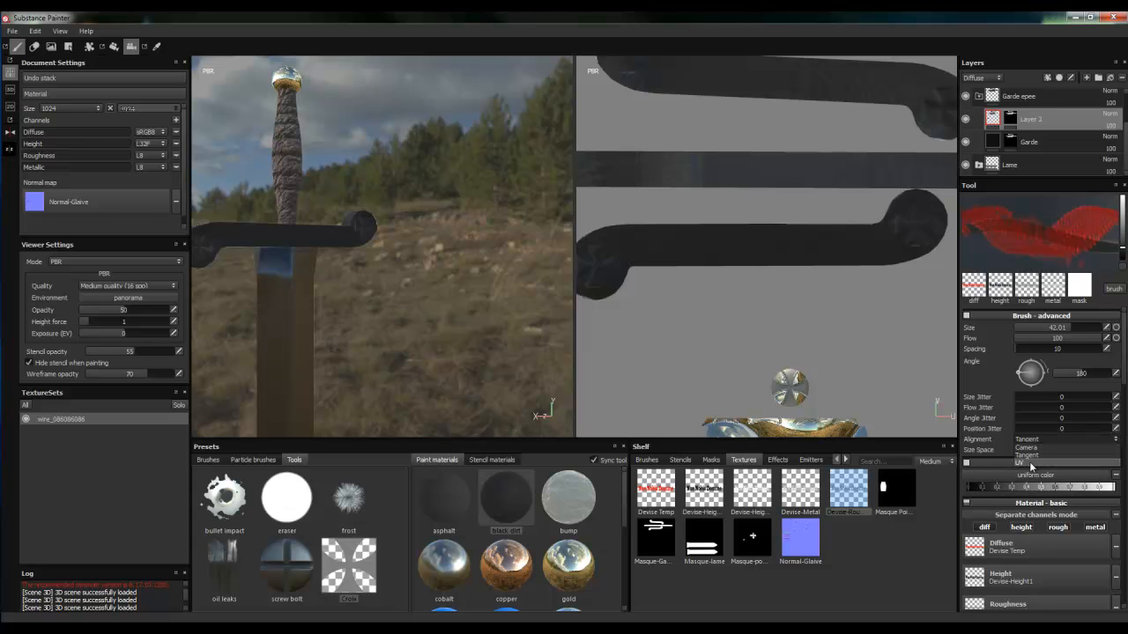
{"action": "left_click", "coordinate": [1030, 463]}
{"action": "left_click", "coordinate": [1027, 449]}
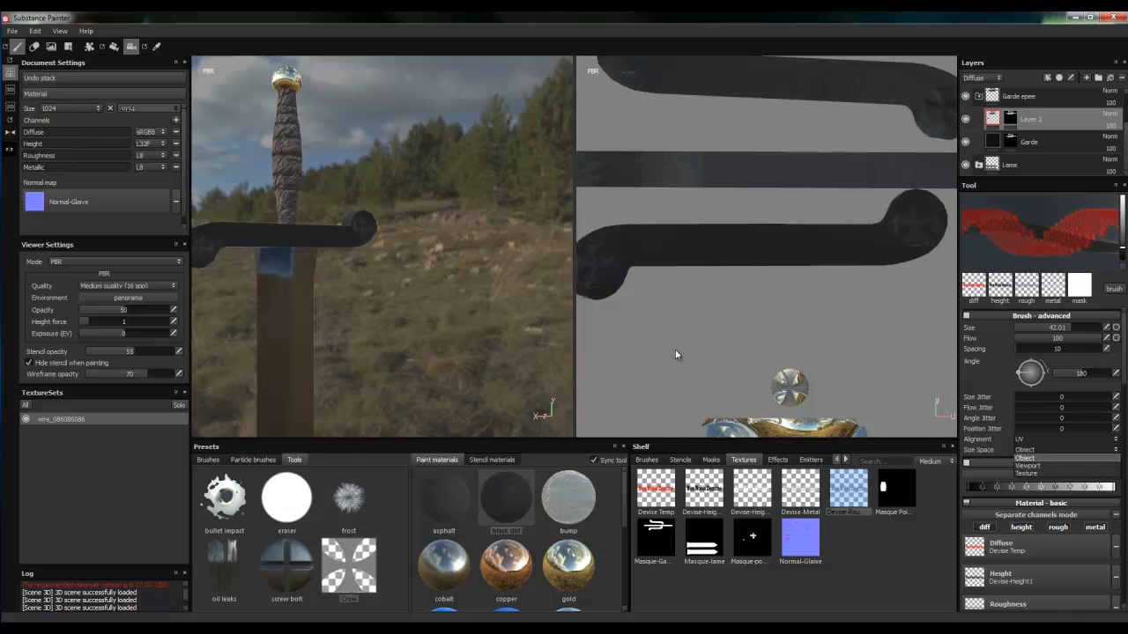
{"action": "left_click", "coordinate": [1026, 458]}
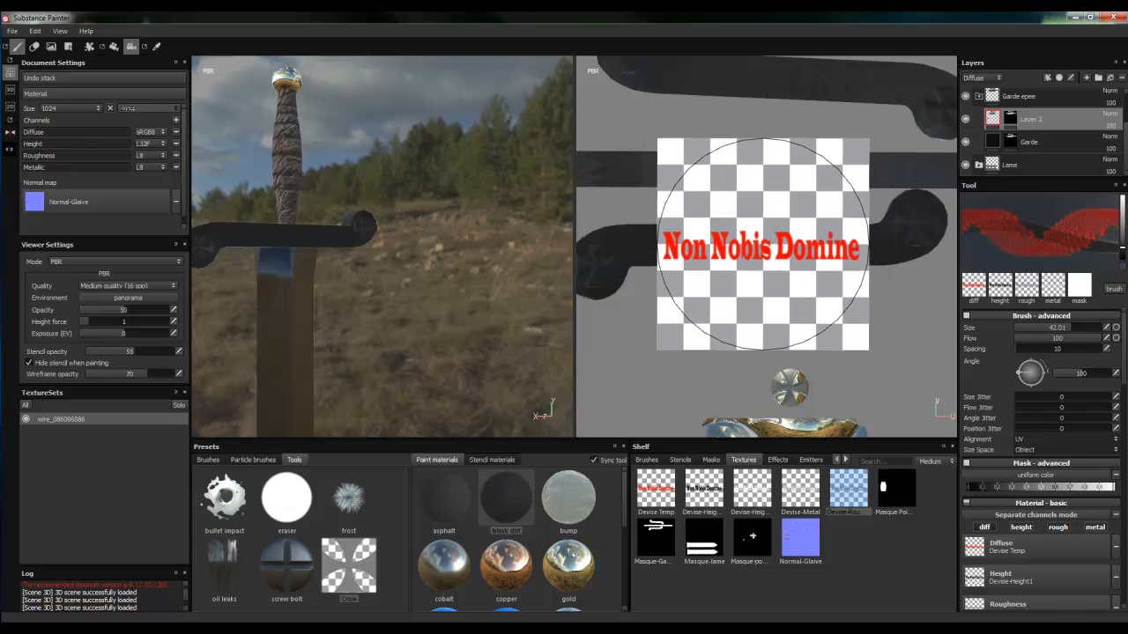
{"action": "left_click", "coordinate": [763, 244]}
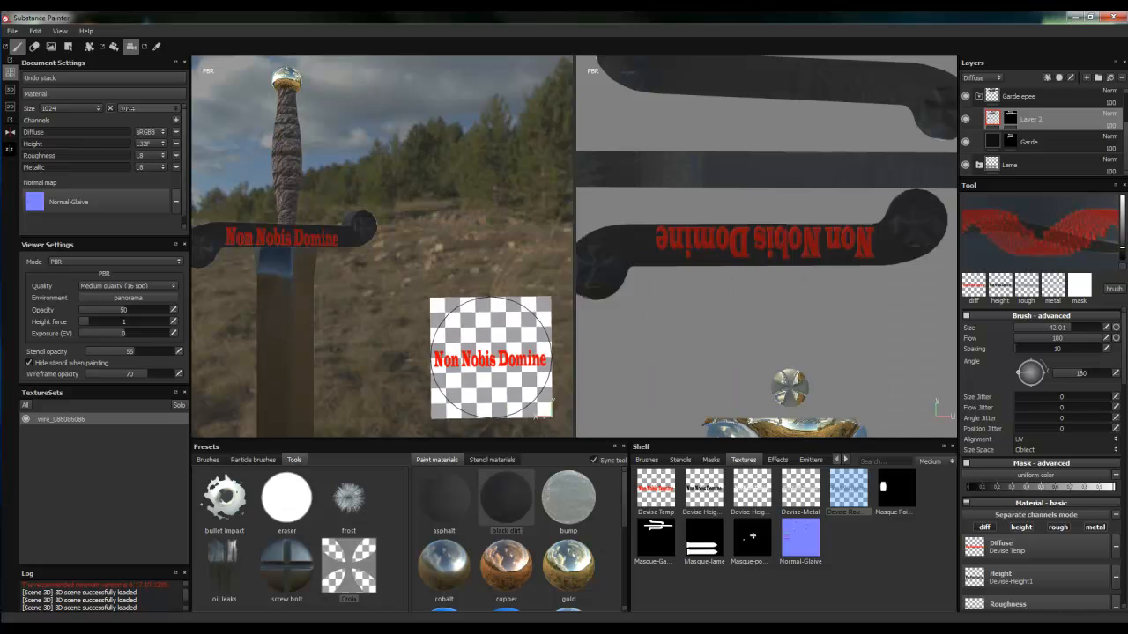
{"action": "mouse_move", "coordinate": [458, 340]}
{"action": "left_mouse_down", "text": "alt"}
{"action": "mouse_move", "coordinate": [372, 340]}
{"action": "mouse_move", "coordinate": [473, 332]}
{"action": "mouse_move", "coordinate": [482, 294]}
{"action": "mouse_move", "coordinate": [443, 343]}
{"action": "mouse_move", "coordinate": [446, 332]}
{"action": "left_mouse_up", "text": "alt"}
Try stamping the motto on the guard's upper piece with the brush angle at 0, and undo the stamp.
{"action": "mouse_move", "coordinate": [595, 319]}
{"action": "left_mouse_down"}
{"action": "mouse_move", "coordinate": [722, 332]}
{"action": "mouse_move", "coordinate": [808, 387]}
{"action": "mouse_move", "coordinate": [811, 363]}
{"action": "left_mouse_up"}
{"action": "middle_click_drag", "start_coordinate": [811, 363], "coordinate": [800, 433], "text": "alt"}
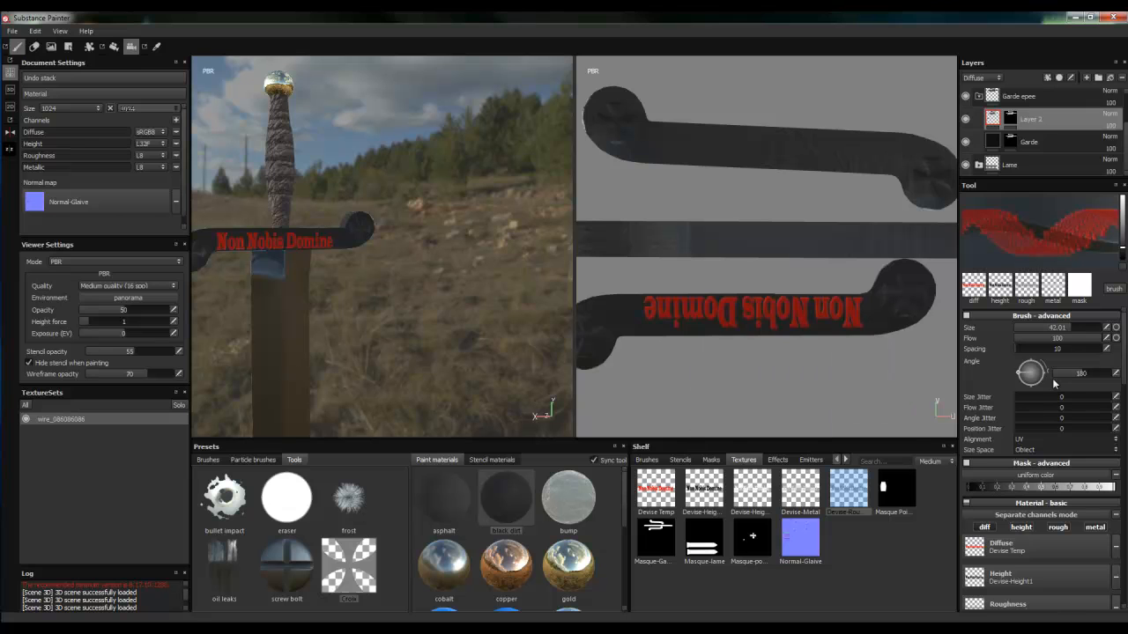
{"action": "left_click", "coordinate": [1117, 375]}
{"action": "type", "text": "0"}
{"action": "key", "text": "Return"}
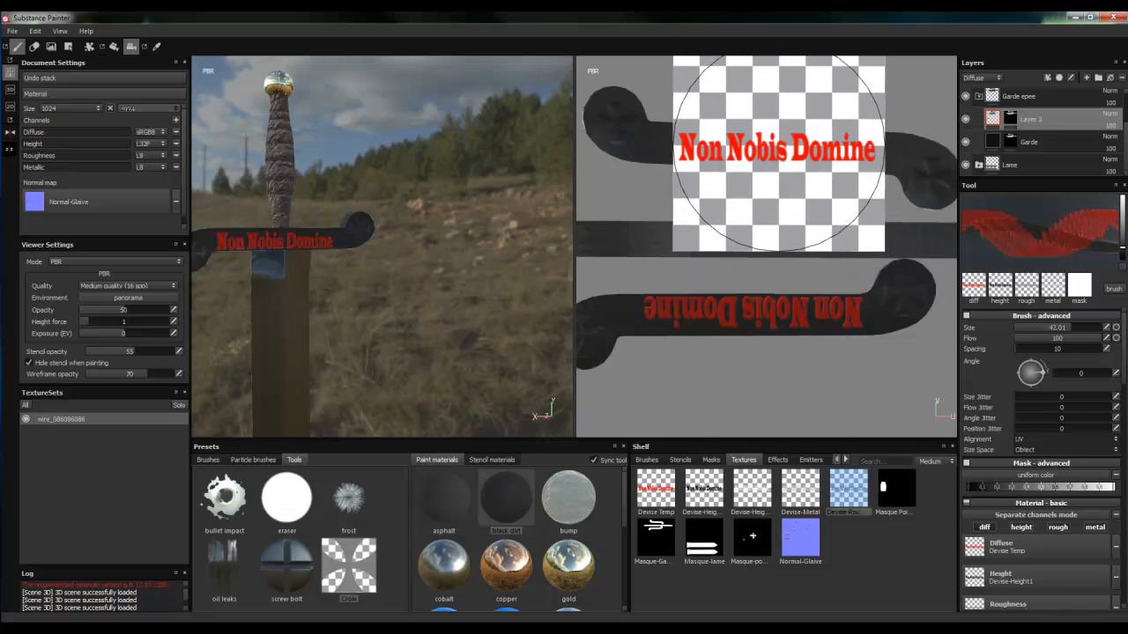
{"action": "left_click", "coordinate": [779, 153]}
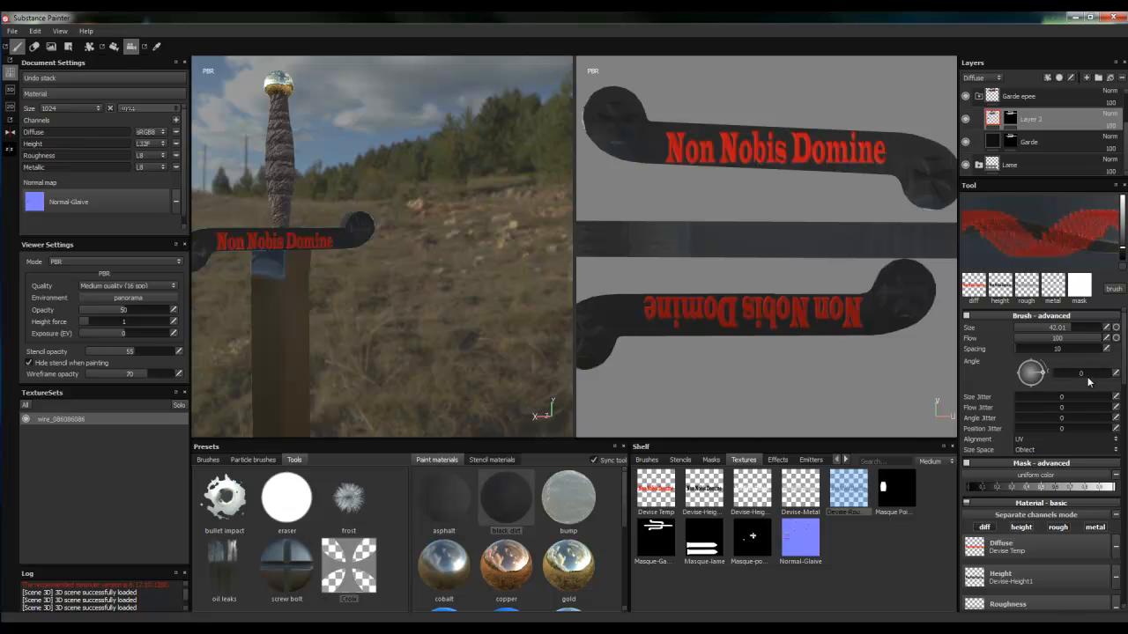
{"action": "key", "text": "ctrl+z"}
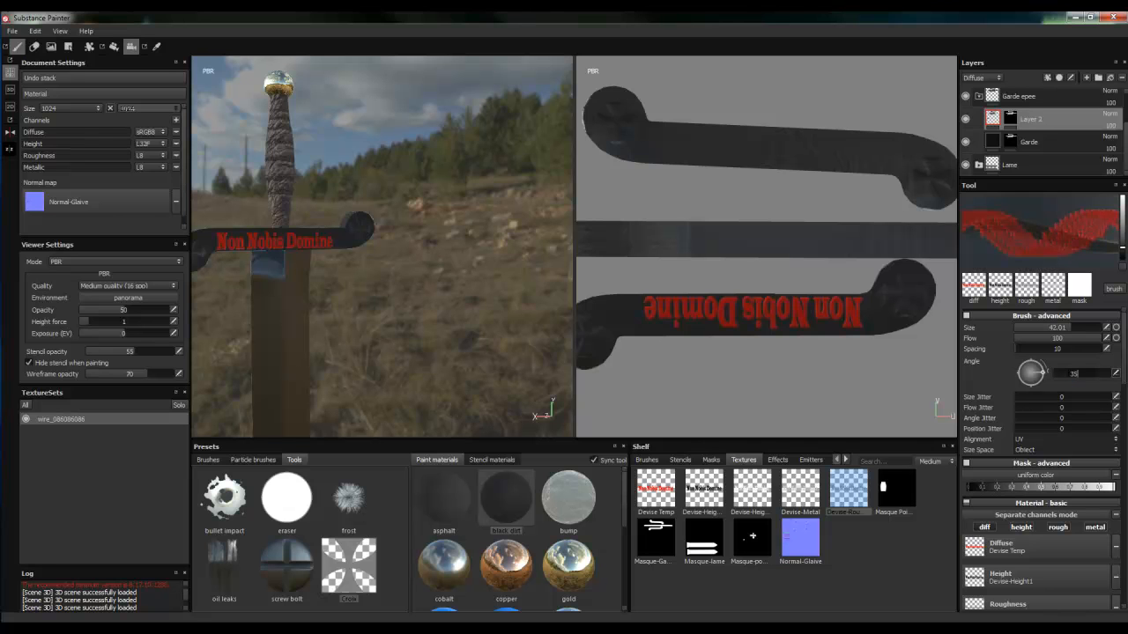
Set the brush angle to 356 and stamp the motto along the guard's upper piece in the UV view.
{"action": "key", "text": "Return"}
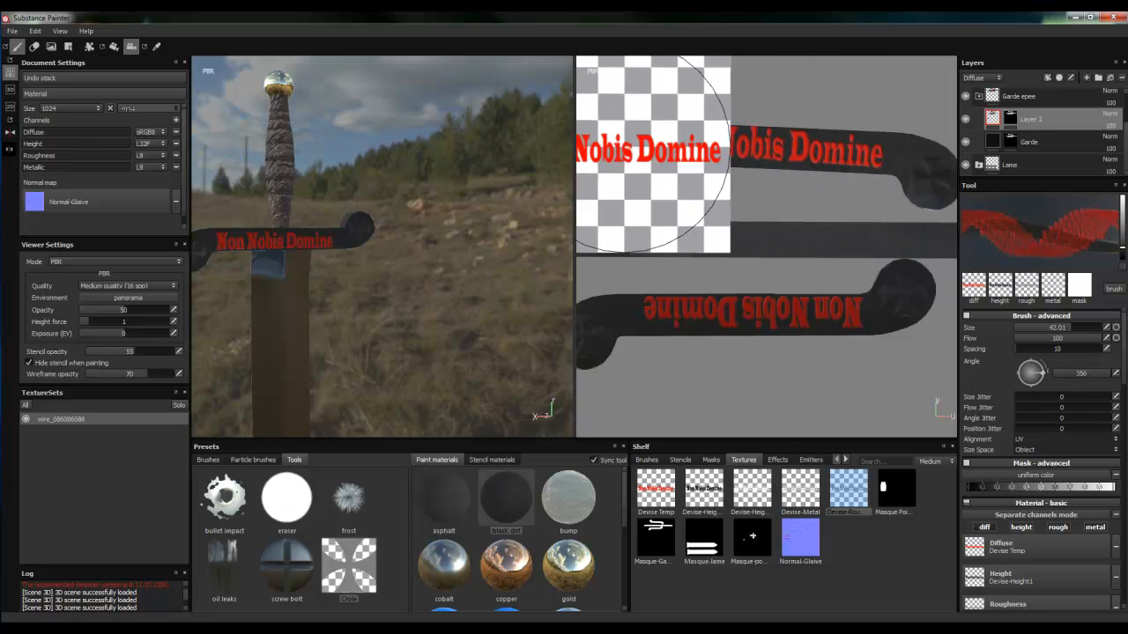
{"action": "mouse_move", "coordinate": [415, 353]}
{"action": "left_mouse_down", "text": "alt"}
{"action": "mouse_move", "coordinate": [558, 339]}
{"action": "mouse_move", "coordinate": [666, 350]}
{"action": "mouse_move", "coordinate": [561, 297]}
{"action": "mouse_move", "coordinate": [496, 323]}
{"action": "mouse_move", "coordinate": [413, 312]}
{"action": "mouse_move", "coordinate": [441, 344]}
{"action": "left_mouse_up", "text": "alt"}
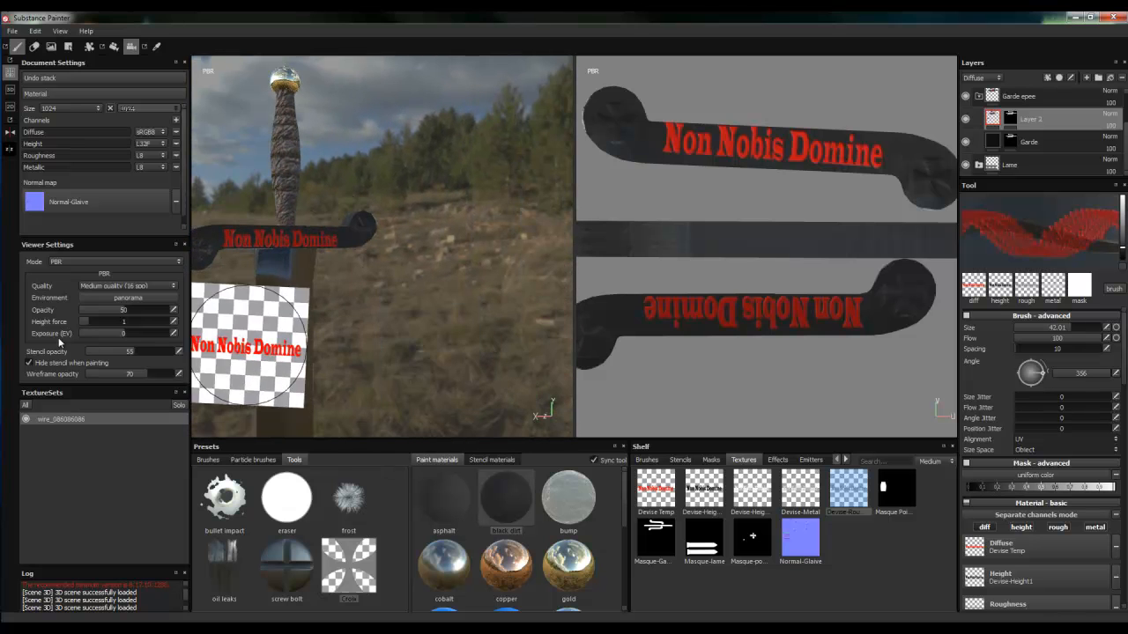
{"action": "mouse_move", "coordinate": [222, 309]}
{"action": "middle_mouse_down"}
{"action": "mouse_move", "coordinate": [461, 344]}
{"action": "mouse_move", "coordinate": [476, 298]}
{"action": "middle_mouse_up"}
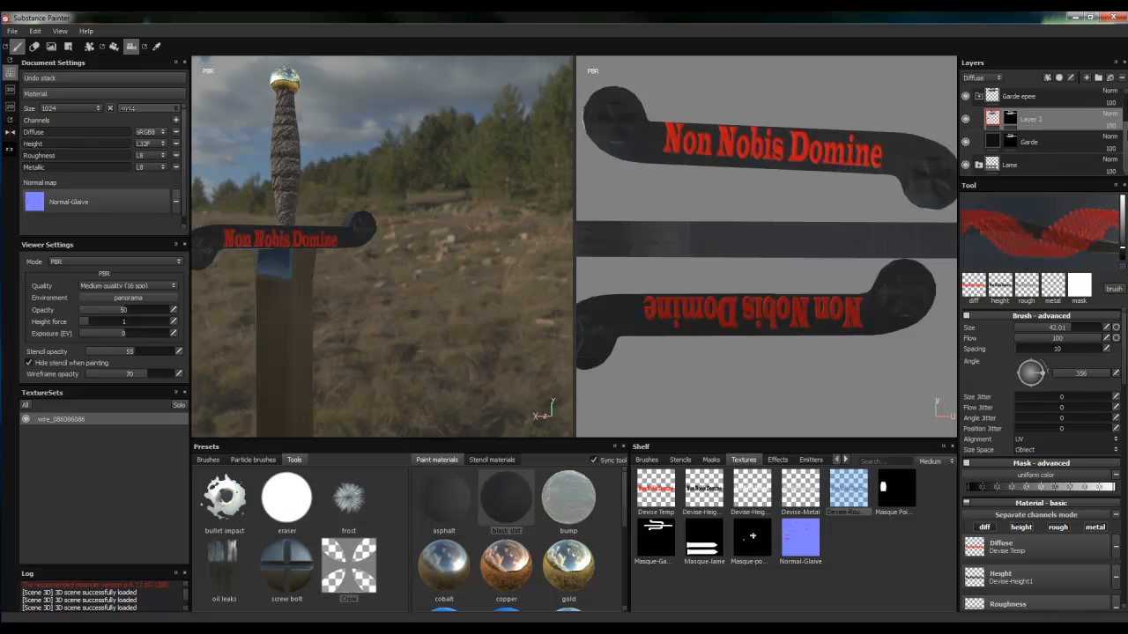
Enlarge the layer list, collapse the Garde epee folder and expand the Lame folder.
{"action": "left_click", "coordinate": [1001, 167]}
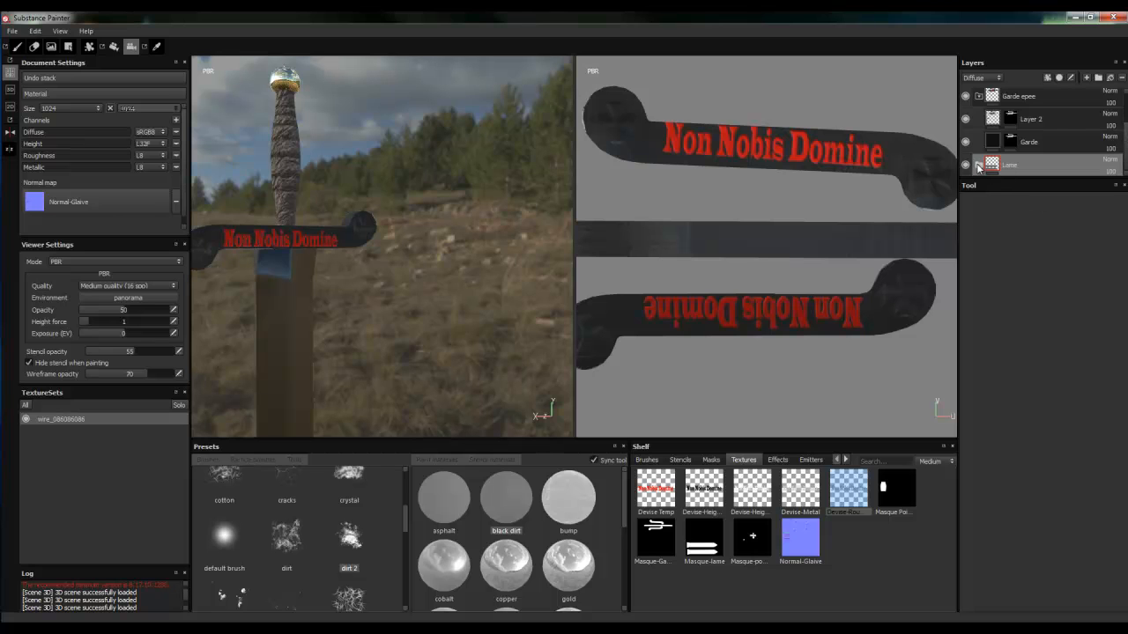
{"action": "left_click_drag", "start_coordinate": [1013, 179], "coordinate": [1015, 226]}
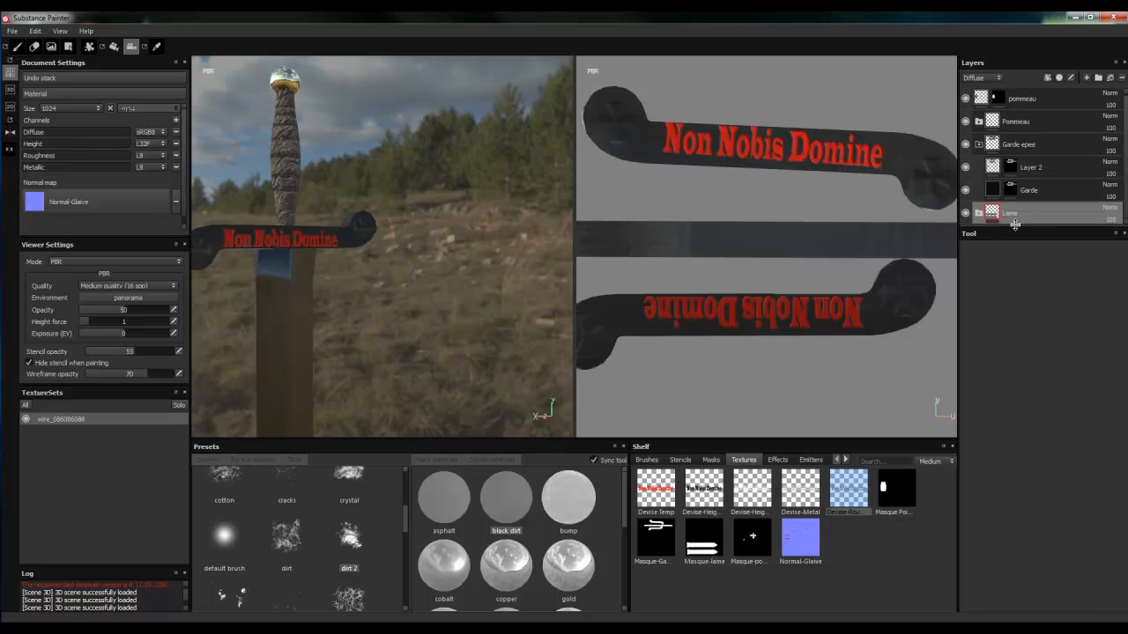
{"action": "double_click", "coordinate": [1058, 214]}
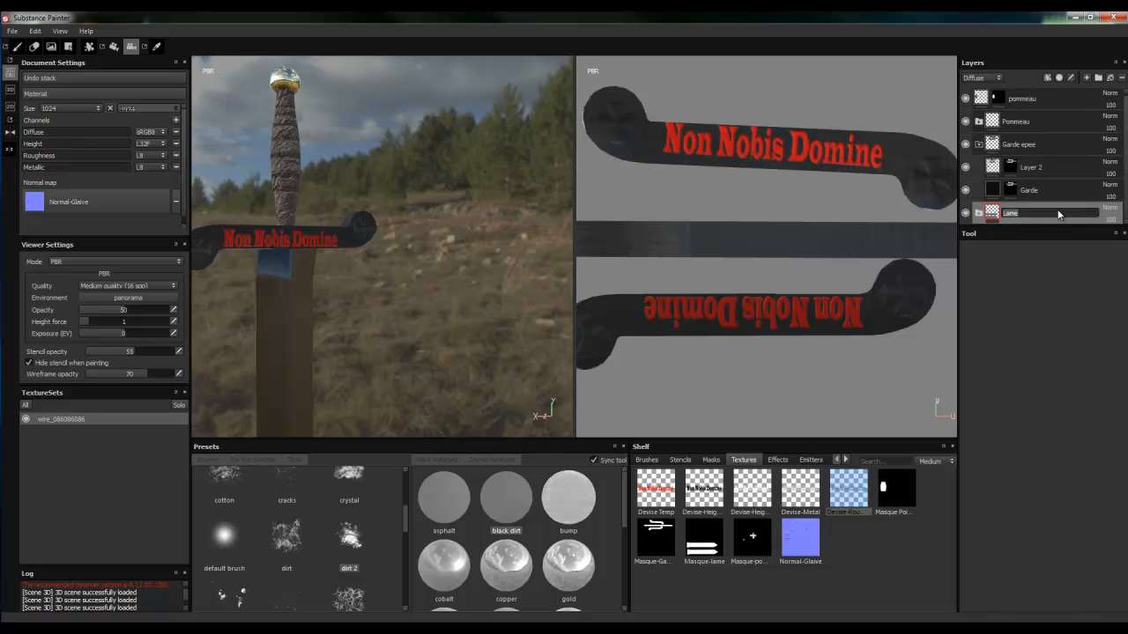
{"action": "left_click", "coordinate": [979, 216]}
{"action": "left_click", "coordinate": [266, 368]}
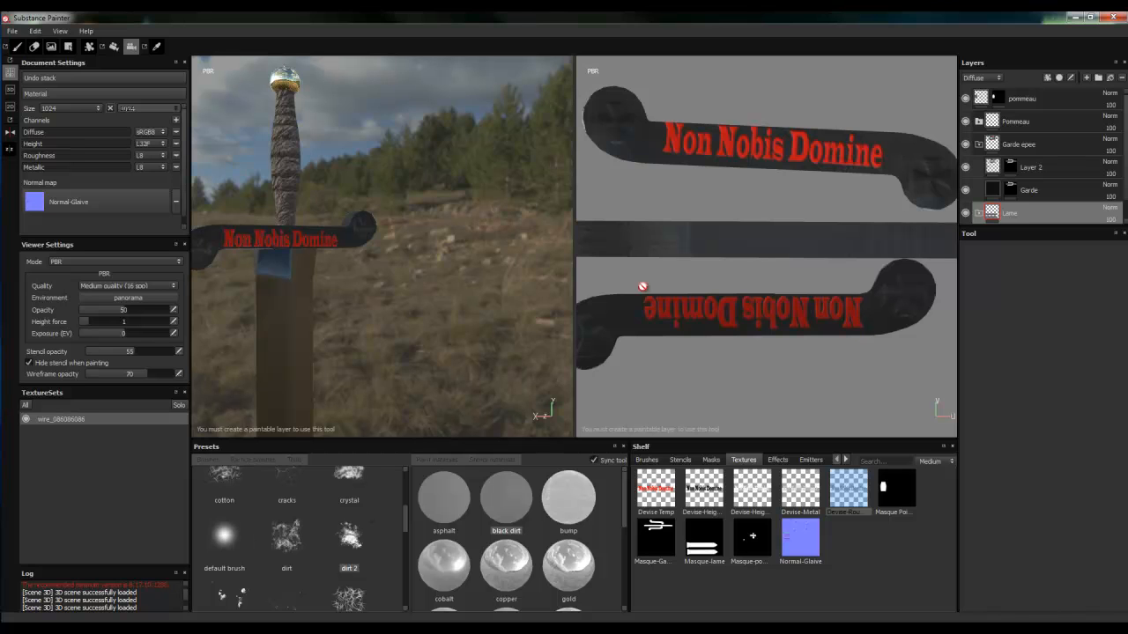
Show the advanced material parameters of the blade's Fill layer 1 and lower its steel_roughness to the black end.
{"action": "left_click", "coordinate": [992, 193]}
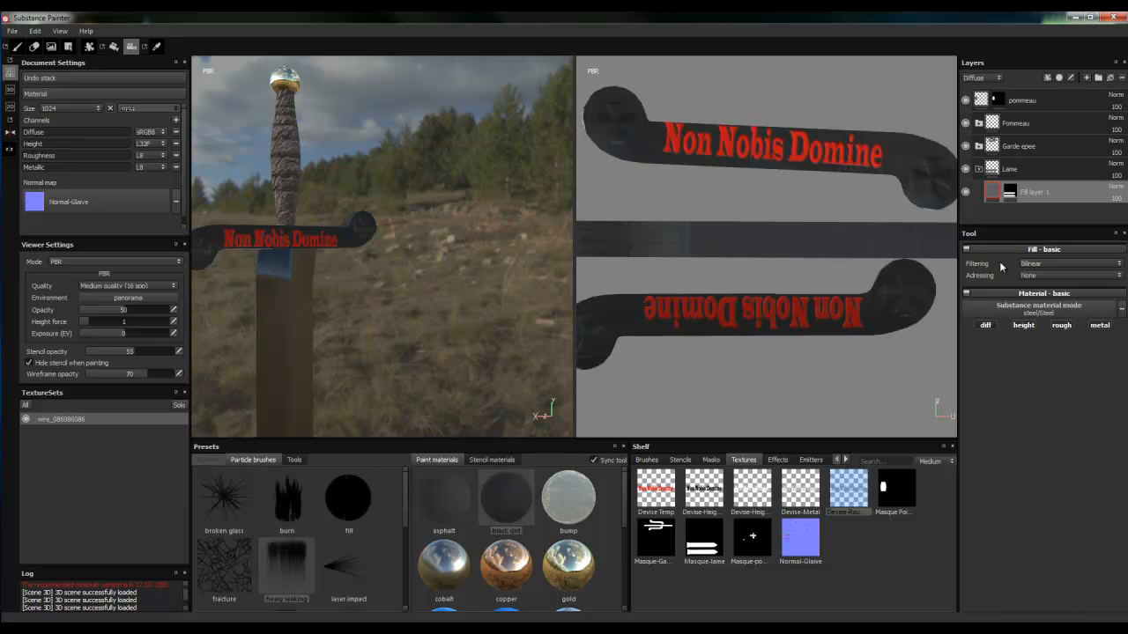
{"action": "left_click", "coordinate": [1068, 294]}
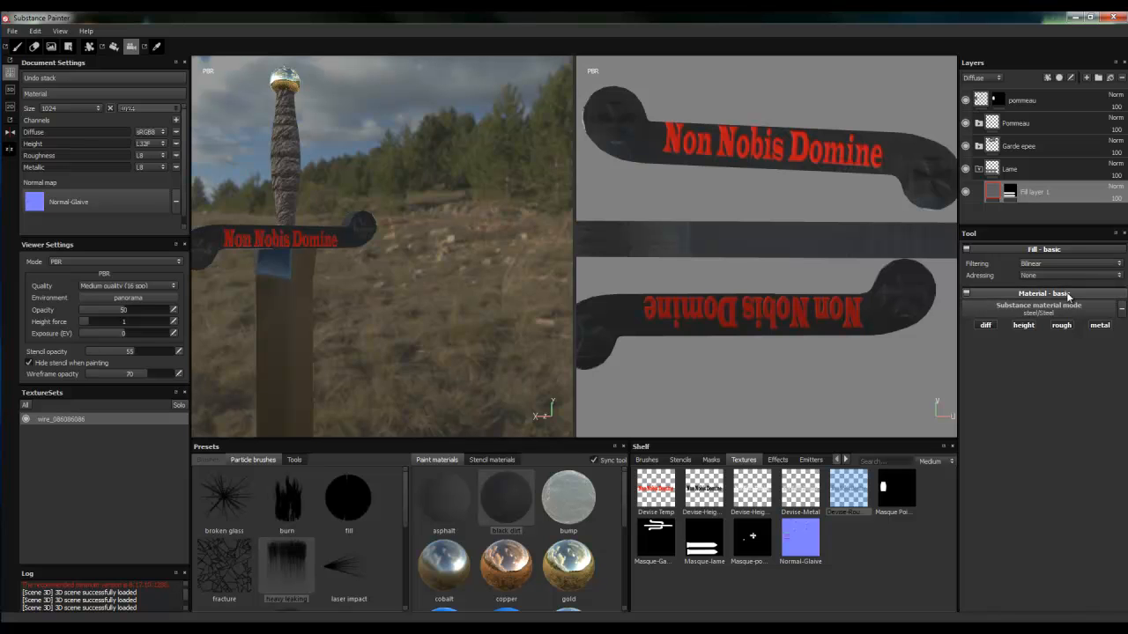
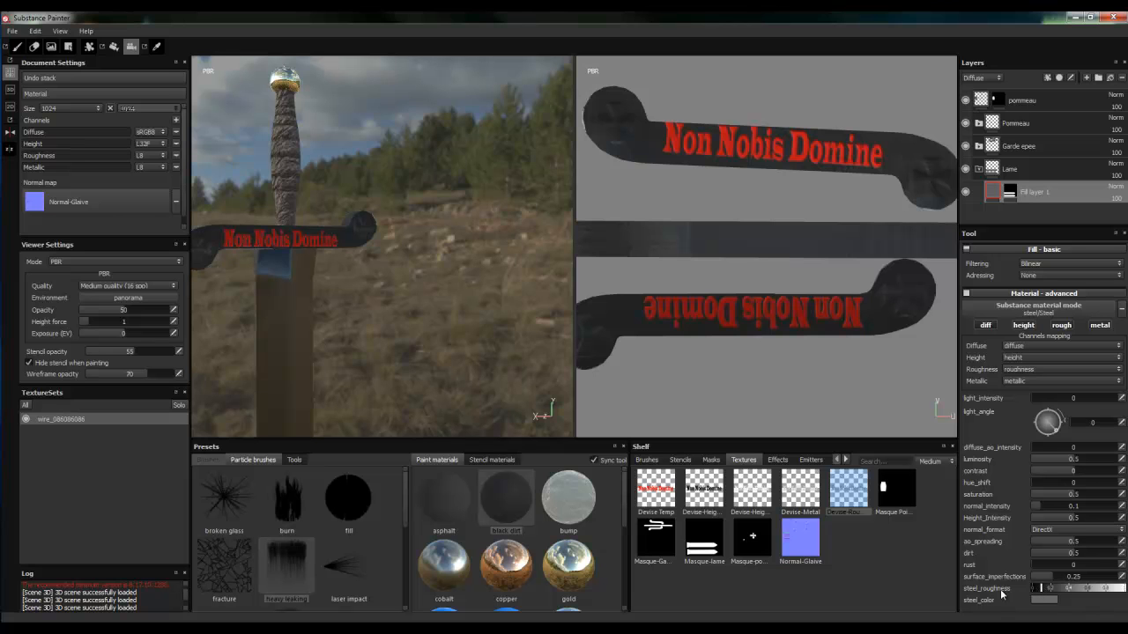
{"action": "mouse_move", "coordinate": [1040, 588]}
{"action": "left_mouse_down"}
{"action": "mouse_move", "coordinate": [1097, 591]}
{"action": "mouse_move", "coordinate": [1030, 596]}
{"action": "left_mouse_up"}
{"action": "left_click_drag", "start_coordinate": [432, 310], "coordinate": [477, 316], "text": "alt"}
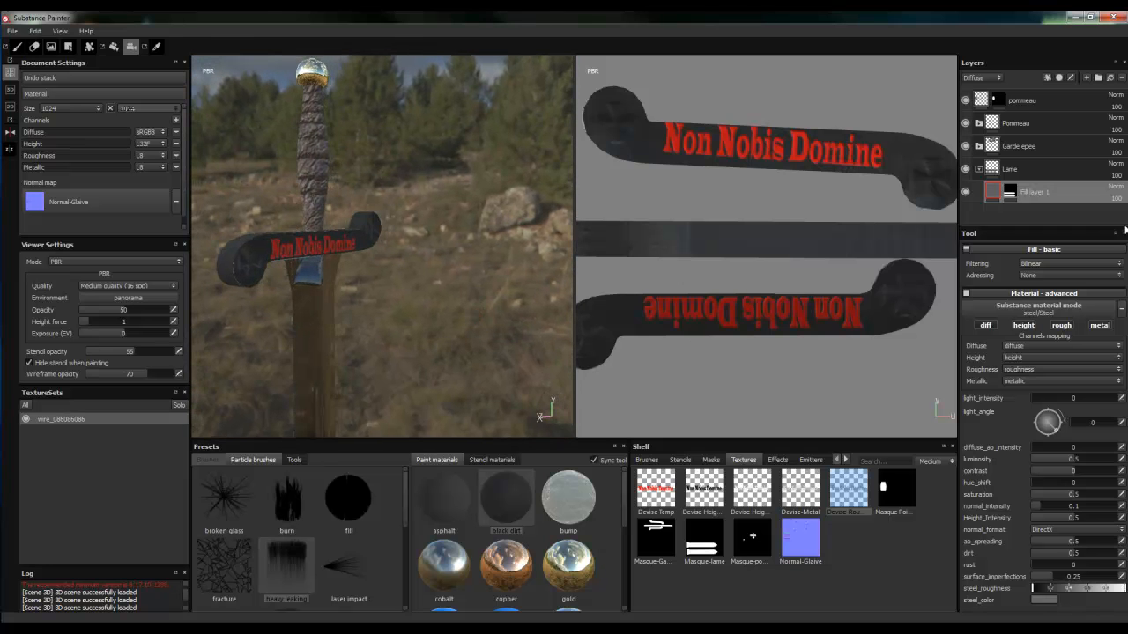
Add a paint layer above the blade's steel fill in the Lame folder and give it the Masque-lame bitmap mask.
{"action": "left_click", "coordinate": [1086, 77]}
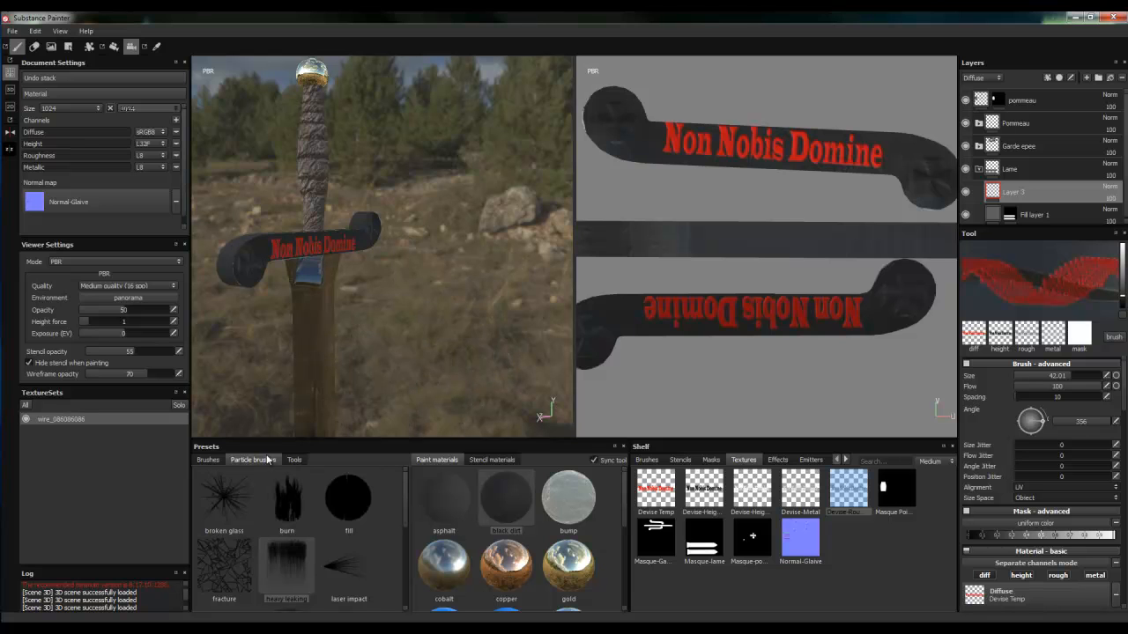
{"action": "left_click", "coordinate": [208, 460]}
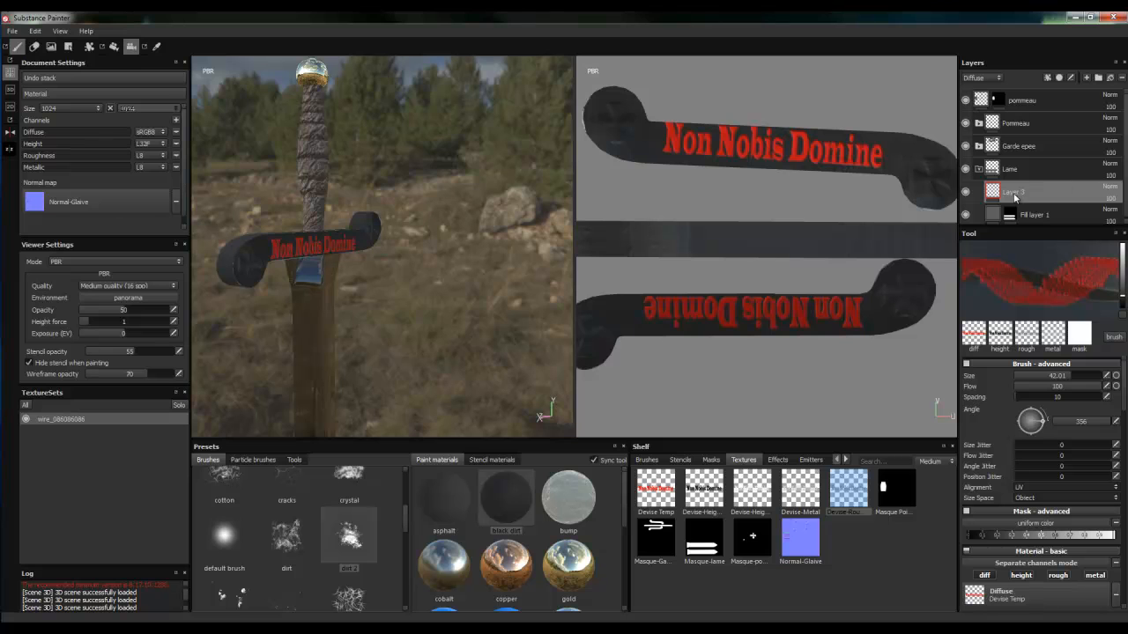
{"action": "right_click", "coordinate": [1015, 197]}
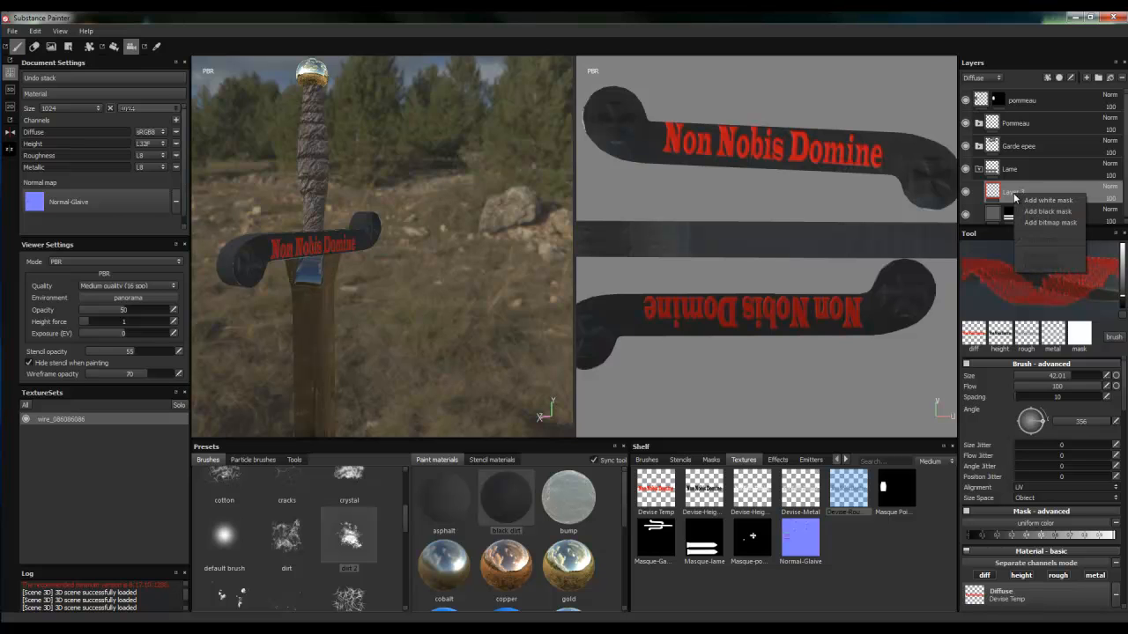
{"action": "left_click", "coordinate": [1031, 227]}
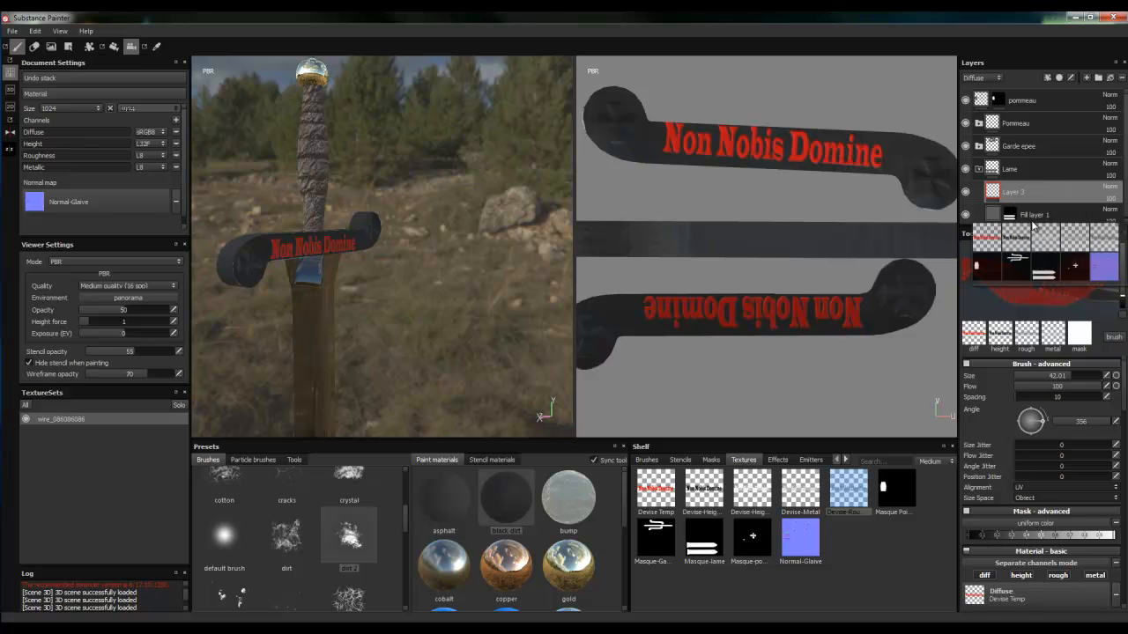
{"action": "left_click", "coordinate": [1042, 273]}
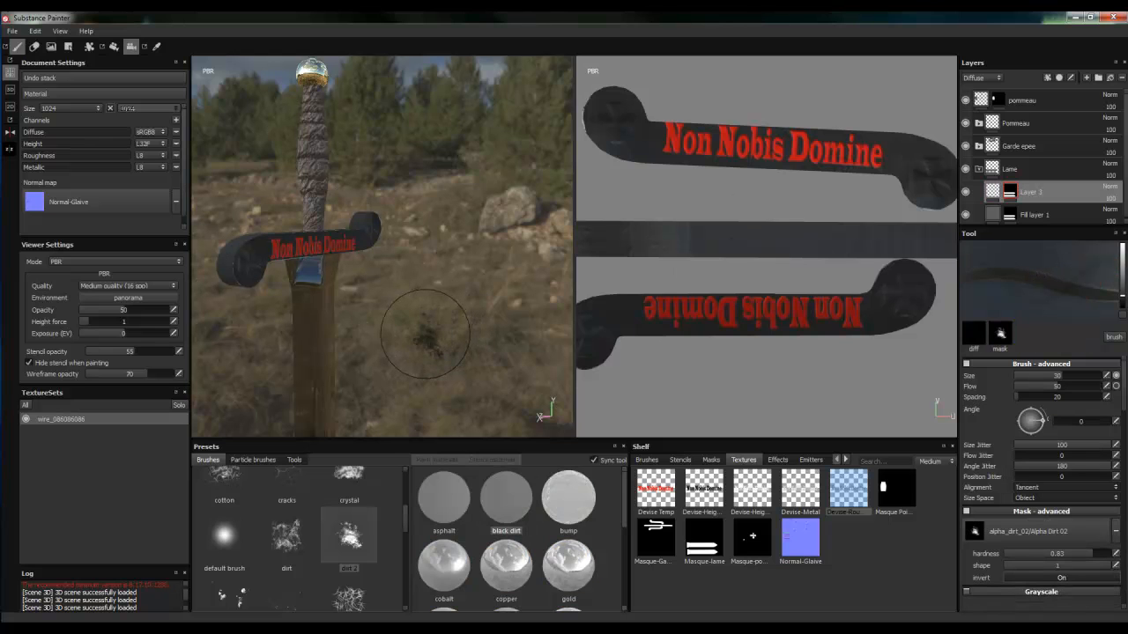
Show only the 3D view with the whole blade framed, and choose the heavy leaking particle brush.
{"action": "left_click_drag", "start_coordinate": [426, 331], "coordinate": [475, 200], "text": "alt"}
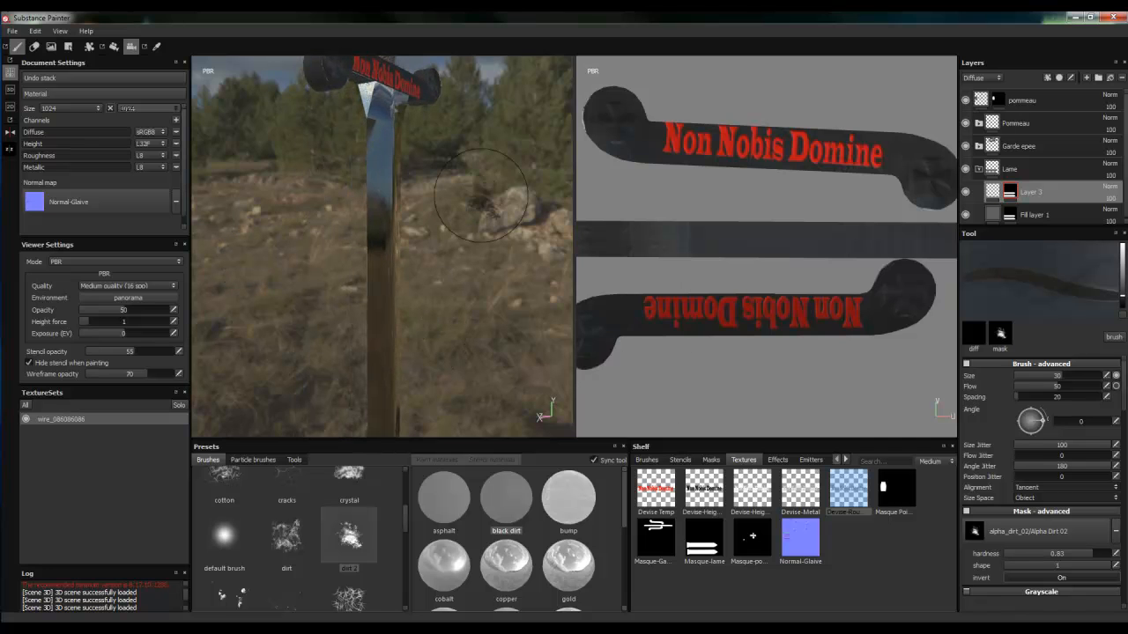
{"action": "key", "text": "F2"}
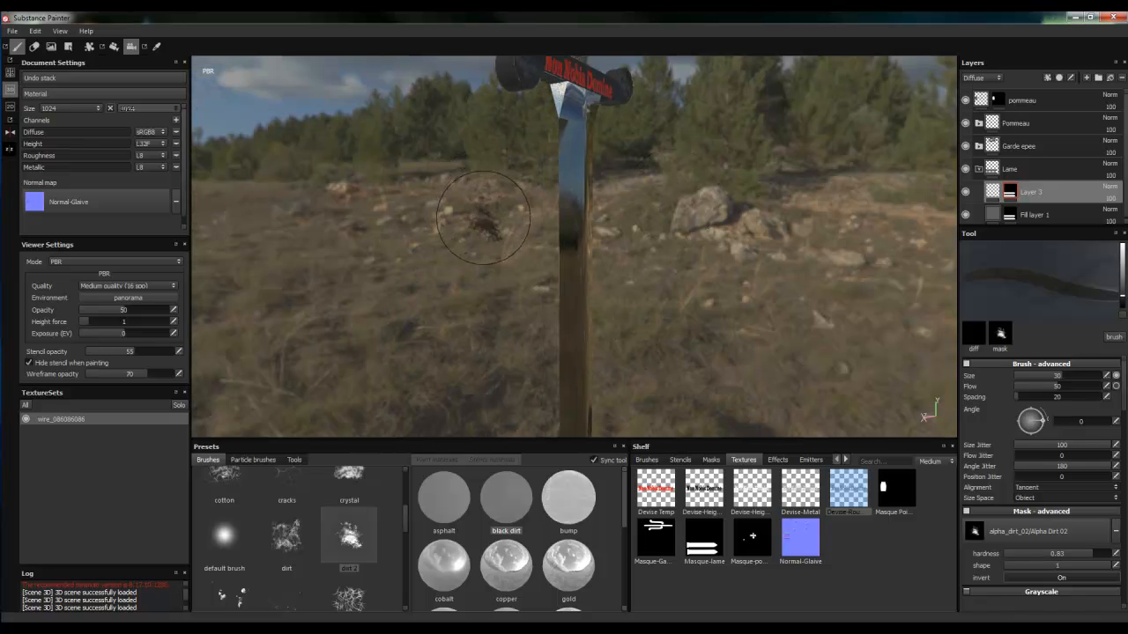
{"action": "mouse_move", "coordinate": [460, 225]}
{"action": "left_mouse_down", "text": "alt"}
{"action": "mouse_move", "coordinate": [373, 211]}
{"action": "mouse_move", "coordinate": [330, 220]}
{"action": "left_mouse_up", "text": "alt"}
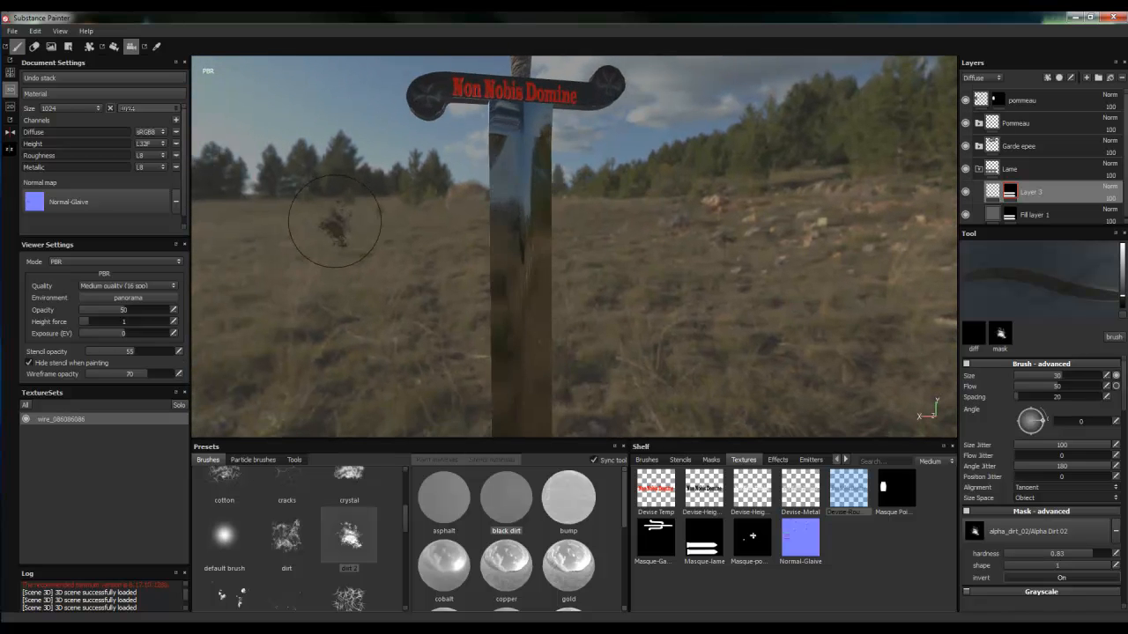
{"action": "scroll", "coordinate": [336, 223], "scroll_direction": "down", "scroll_amount": 4}
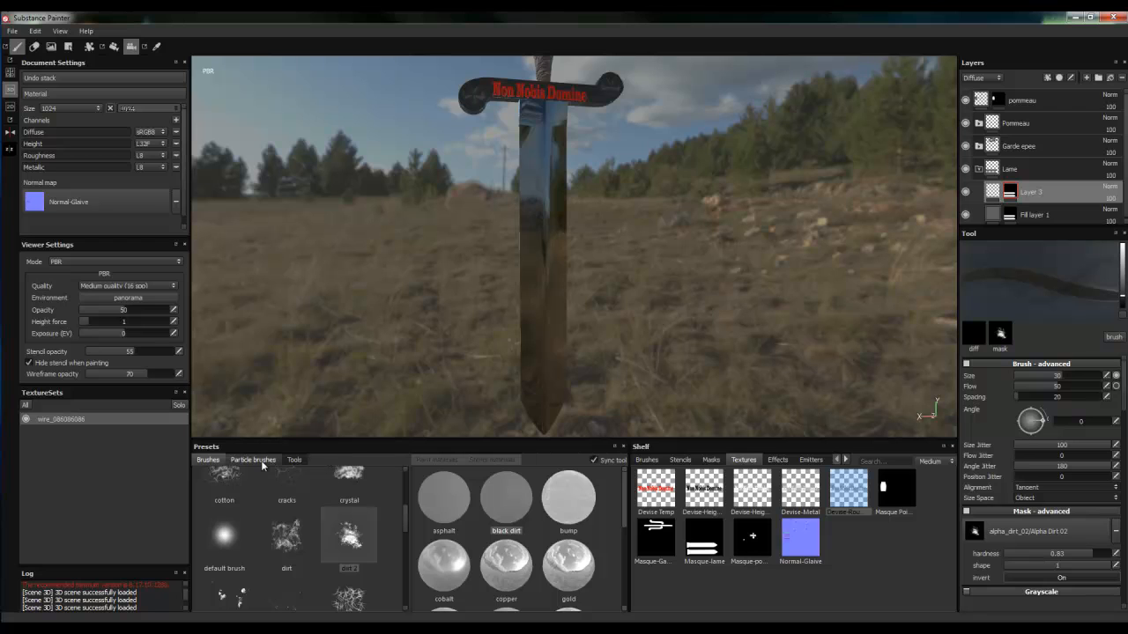
{"action": "left_click", "coordinate": [260, 459]}
{"action": "left_click", "coordinate": [284, 553]}
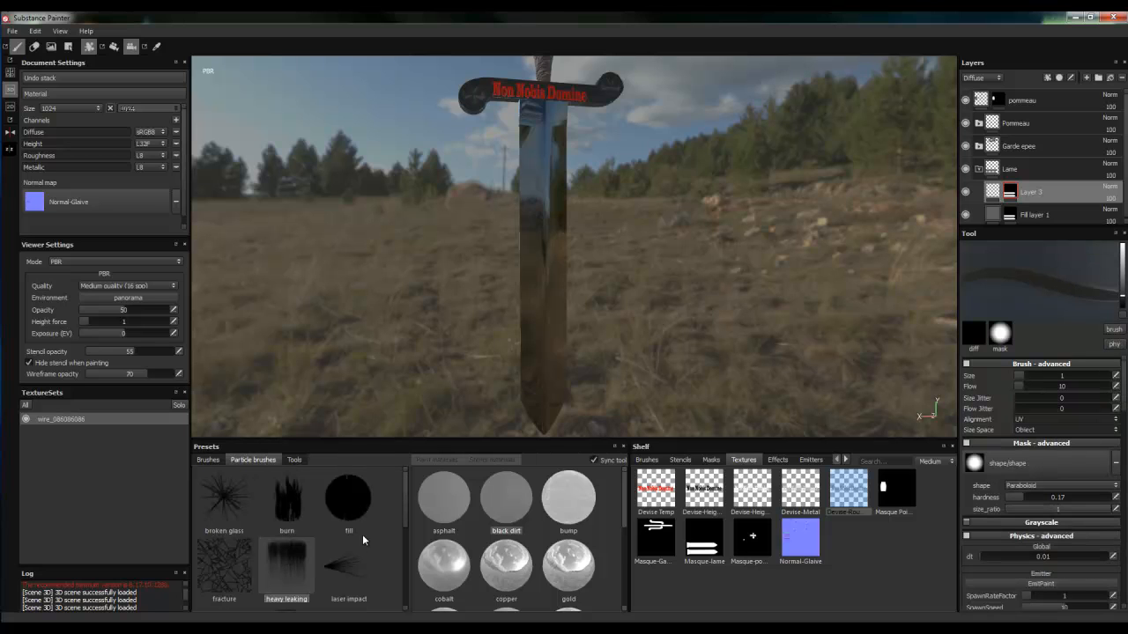
Target the new blade layer's content instead of its mask and choose the plastic glossy paint material.
{"action": "left_click", "coordinate": [989, 192]}
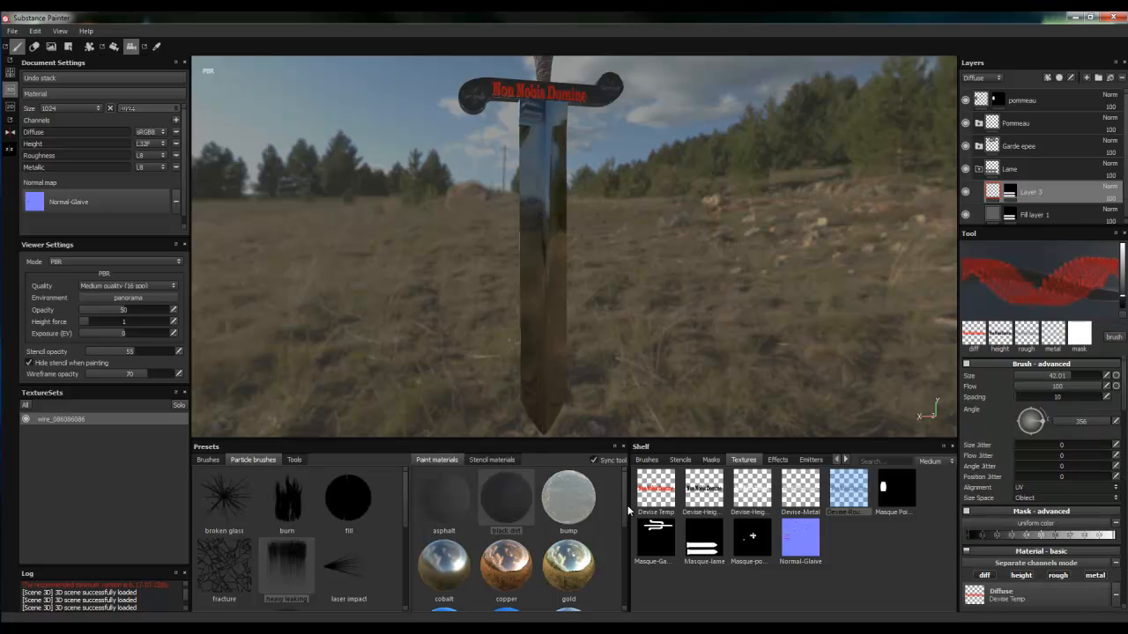
{"action": "left_click_drag", "start_coordinate": [624, 510], "coordinate": [622, 541]}
{"action": "left_click", "coordinate": [452, 555]}
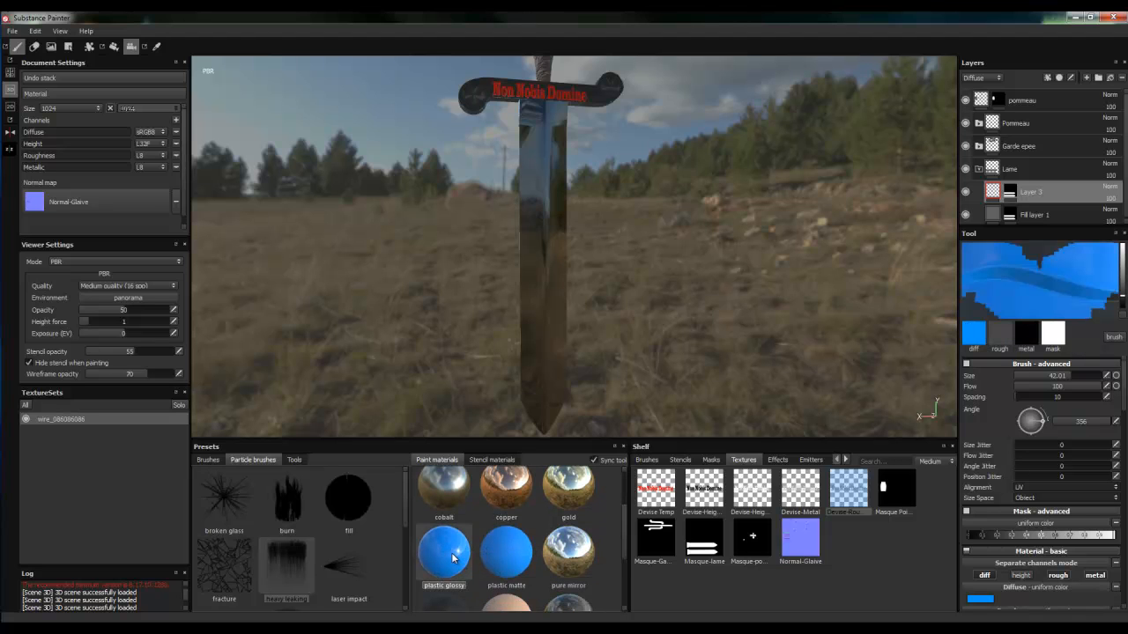
Set the brush material's diffuse colour to red, about R 0.628, G 0.007, B 0.007.
{"action": "left_click", "coordinate": [978, 600]}
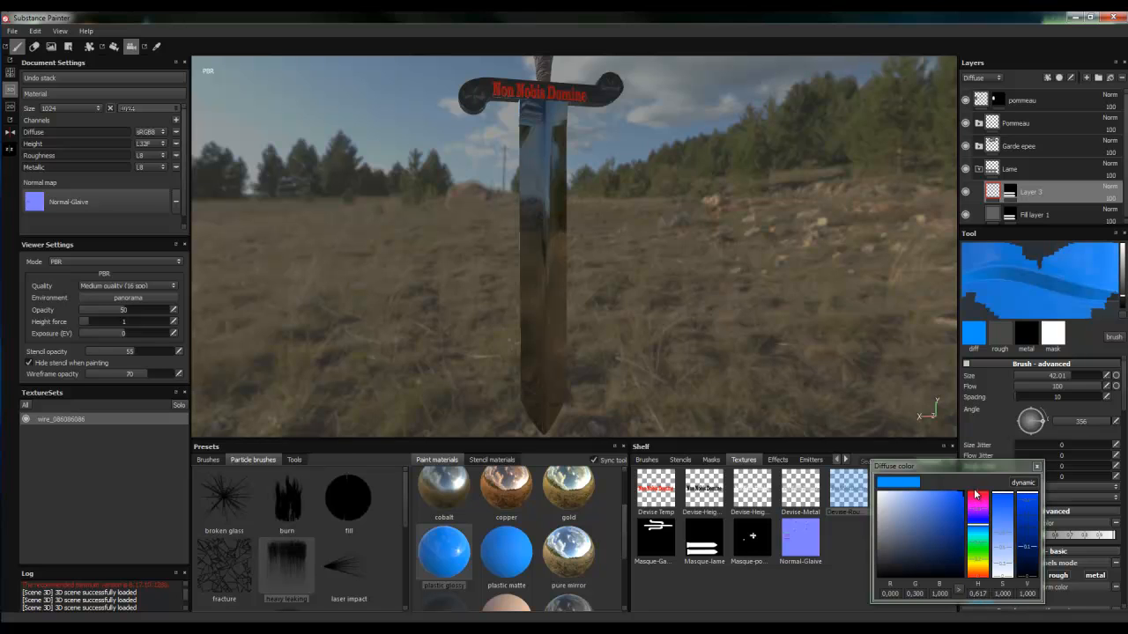
{"action": "left_click", "coordinate": [978, 498]}
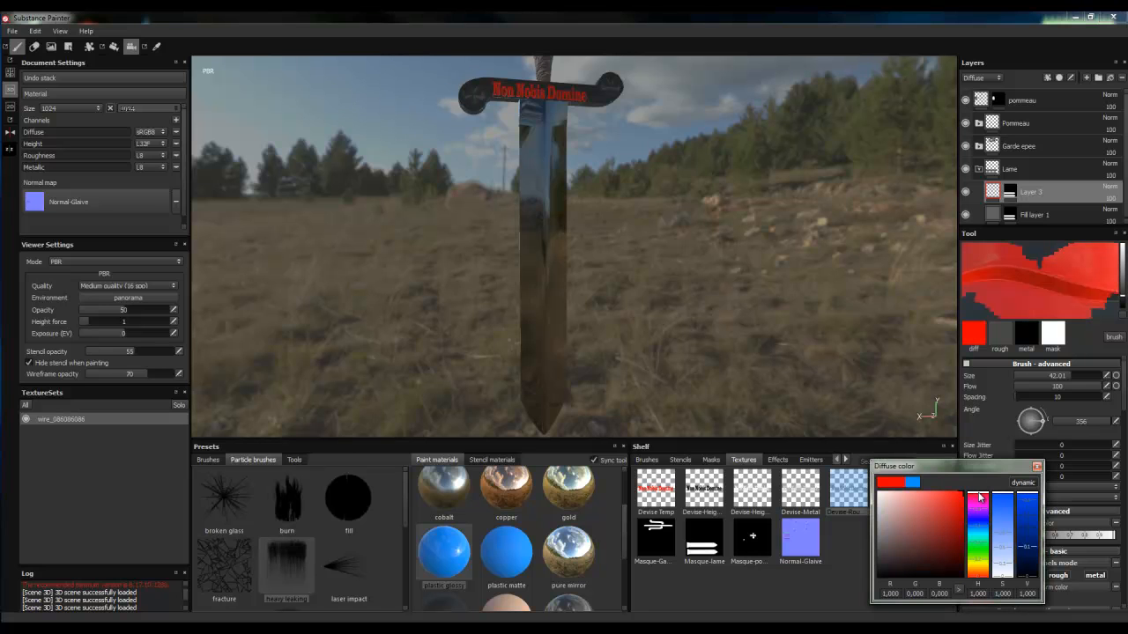
{"action": "left_click", "coordinate": [942, 517]}
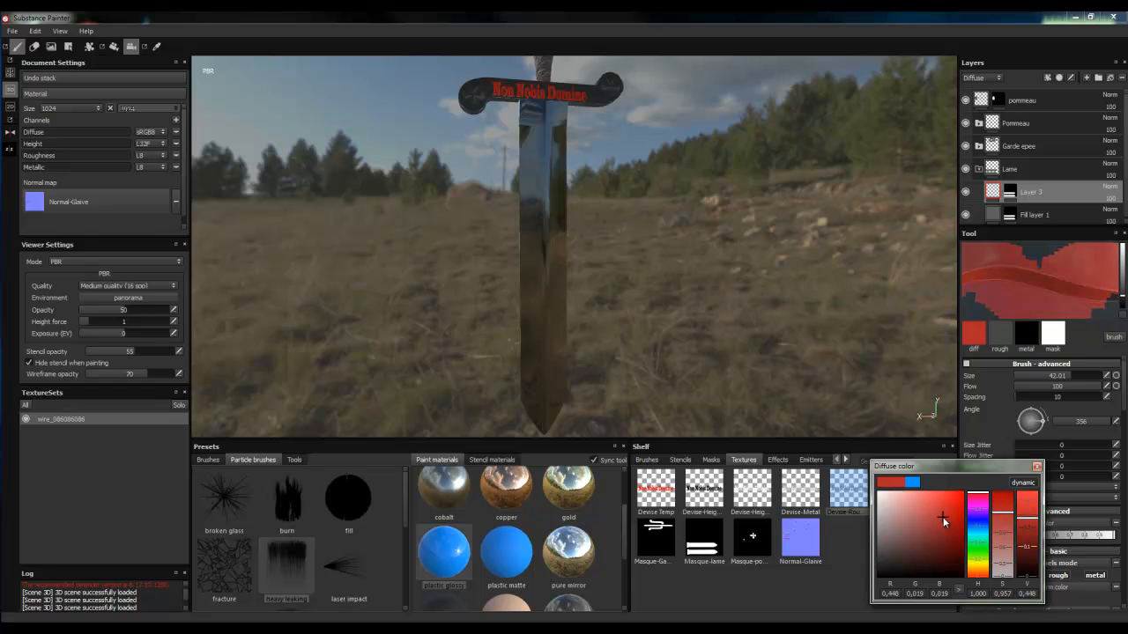
{"action": "left_click", "coordinate": [951, 508]}
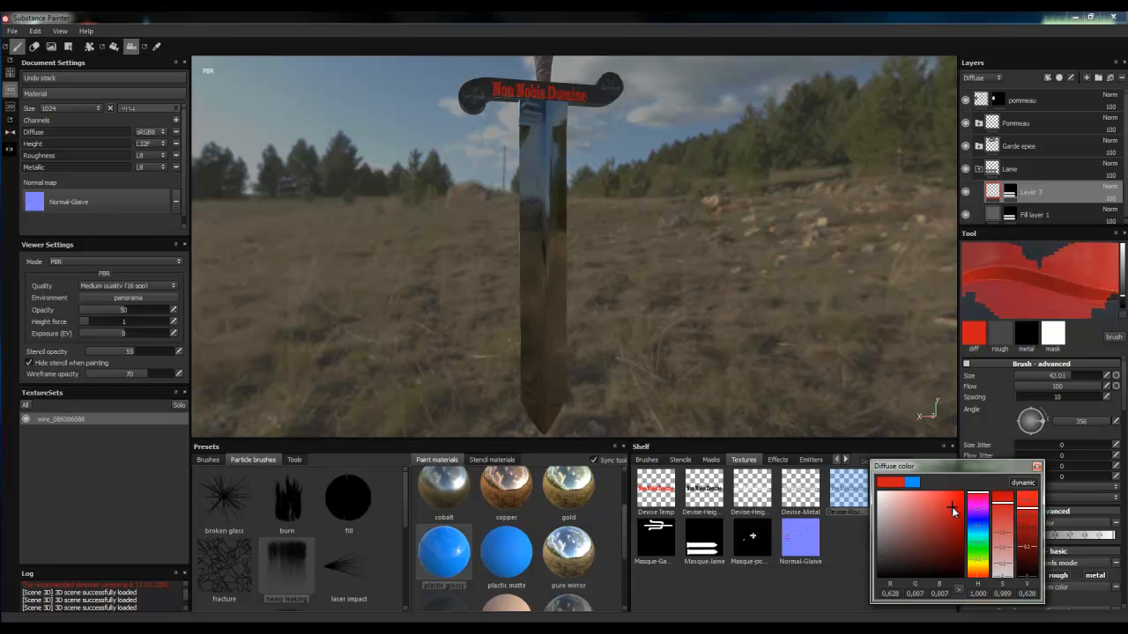
{"action": "left_click", "coordinate": [1037, 466]}
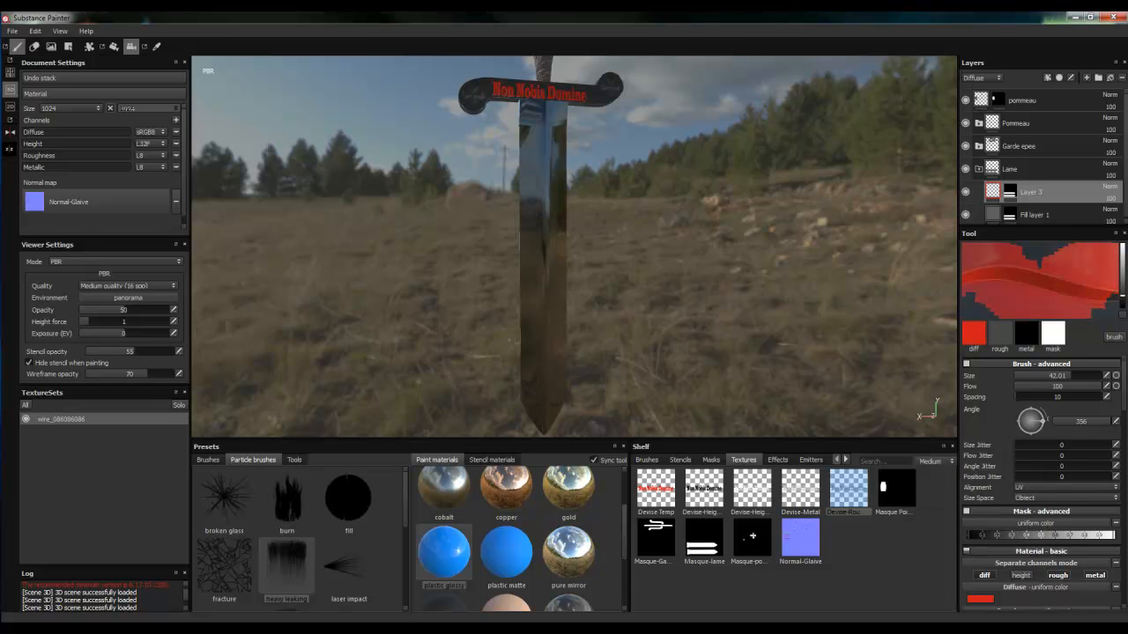
Reapply the heavy leaking particle brush with the EmitPaint emitter and set its brush size to 3.7.
{"action": "left_click", "coordinate": [279, 558]}
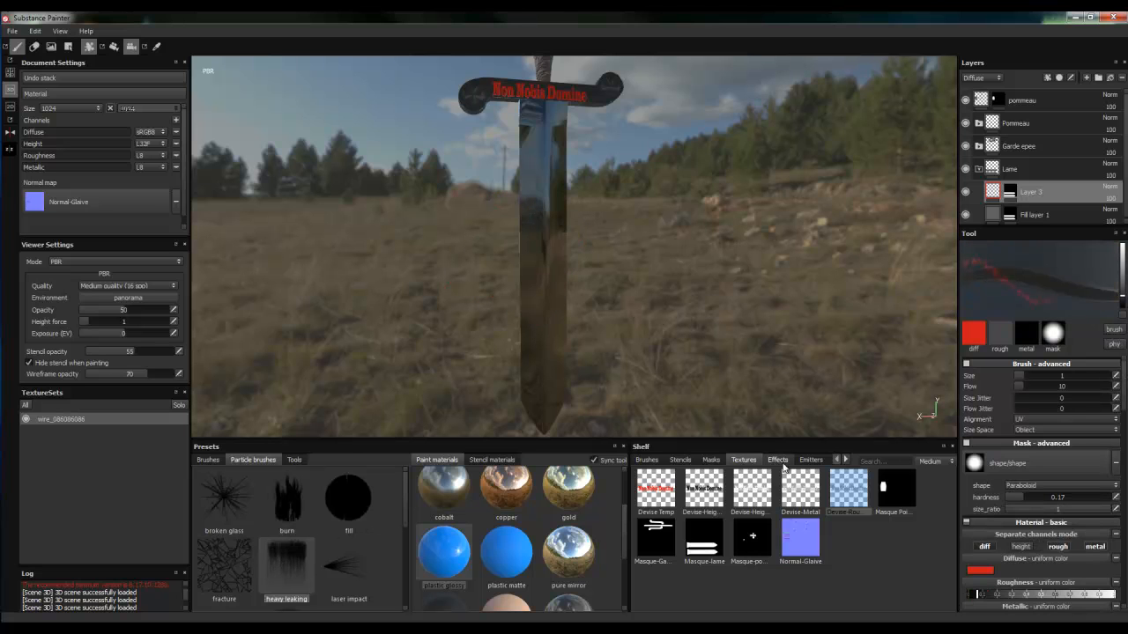
{"action": "left_click", "coordinate": [810, 460]}
{"action": "left_click", "coordinate": [742, 498]}
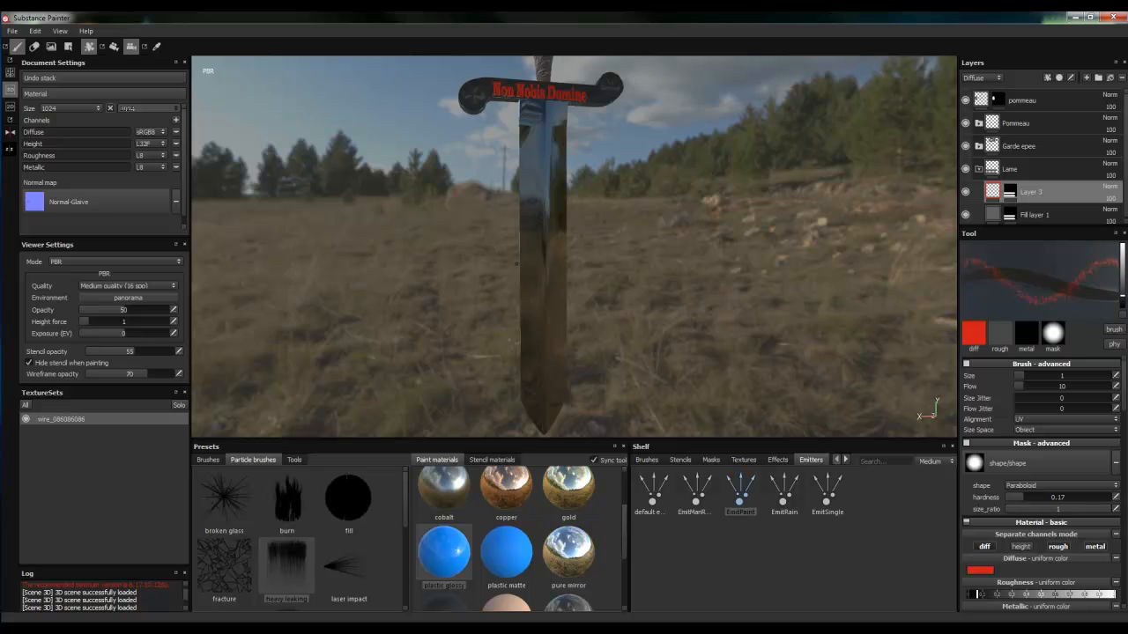
{"action": "right_click_drag", "start_coordinate": [515, 265], "coordinate": [526, 264], "text": "ctrl"}
Try one red leak on each half of the blade without symmetry, inspect them from another angle, and undo both.
{"action": "left_click", "coordinate": [529, 236]}
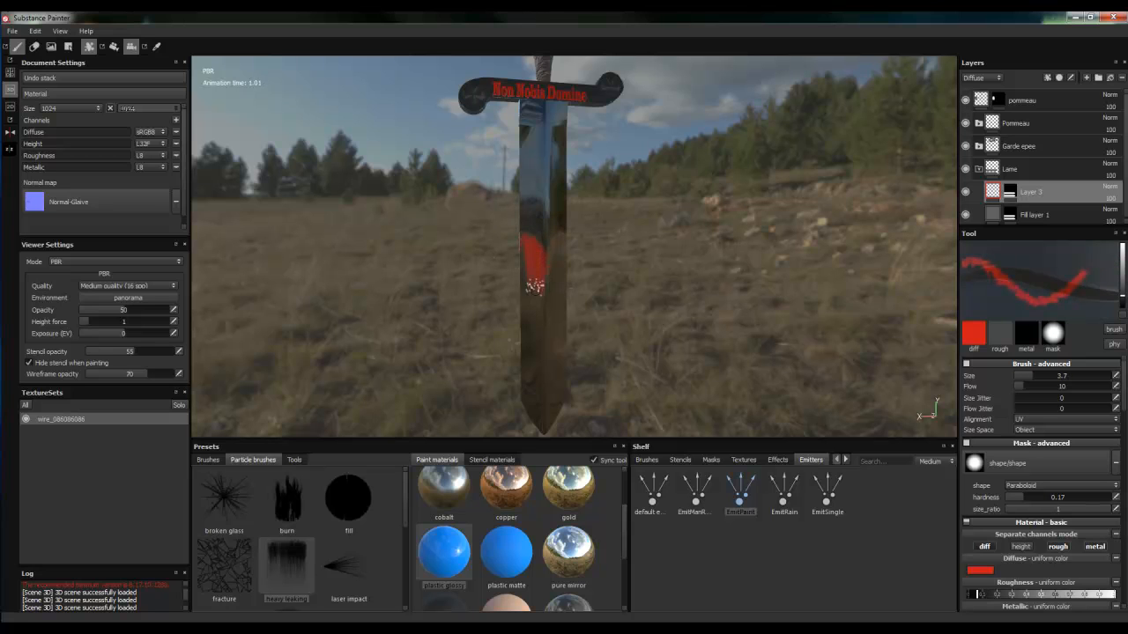
{"action": "left_click", "coordinate": [558, 273]}
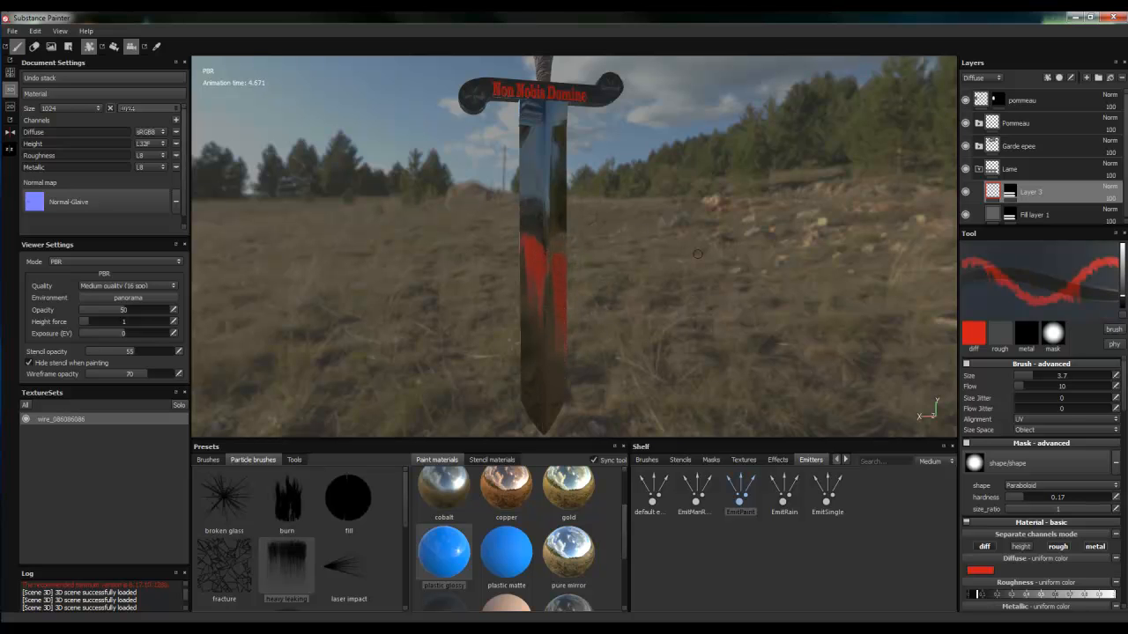
{"action": "left_click_drag", "start_coordinate": [683, 314], "coordinate": [604, 332], "text": "alt"}
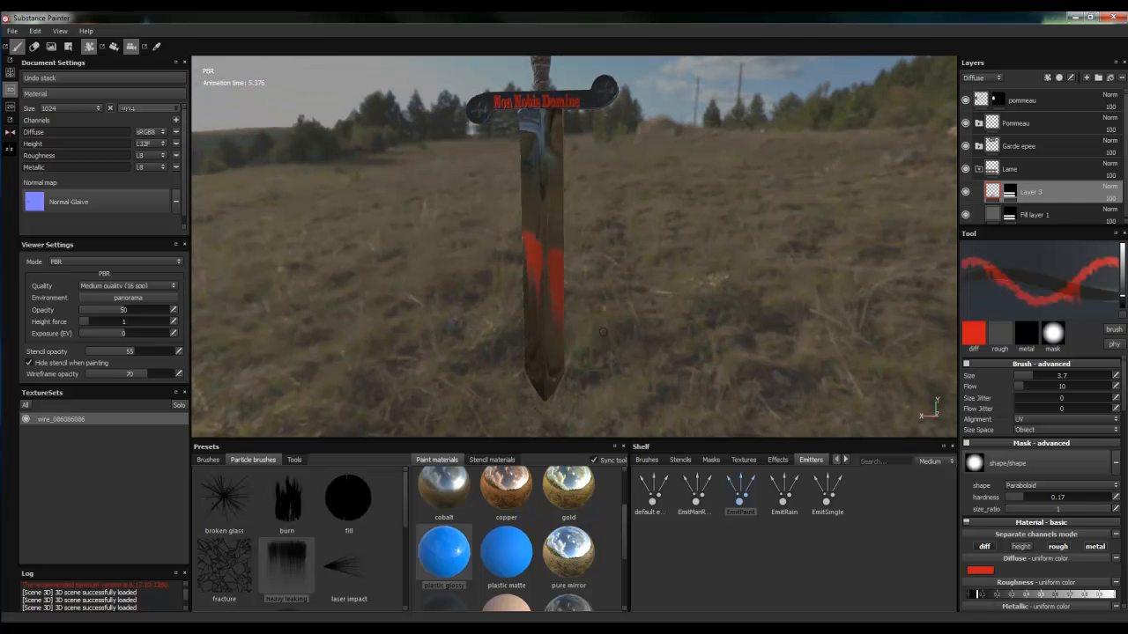
{"action": "key", "text": "ctrl+z"}
{"action": "key", "text": "ctrl+z"}
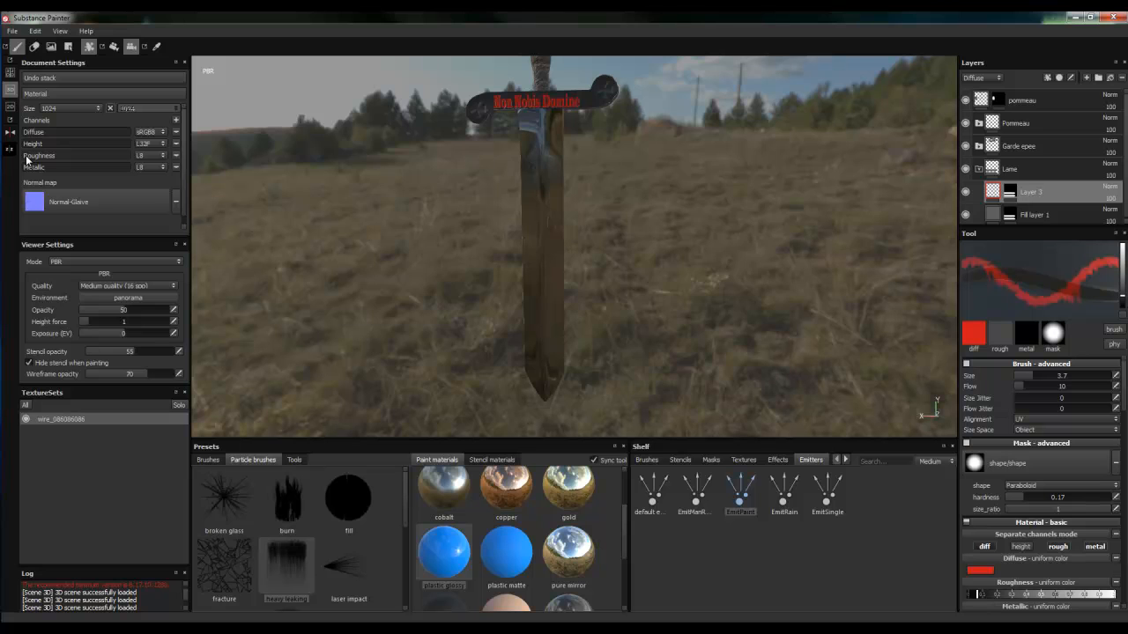
Turn on symmetry and paint red leaks across the blade's middle, near its tip and along its edge.
{"action": "left_click", "coordinate": [10, 133]}
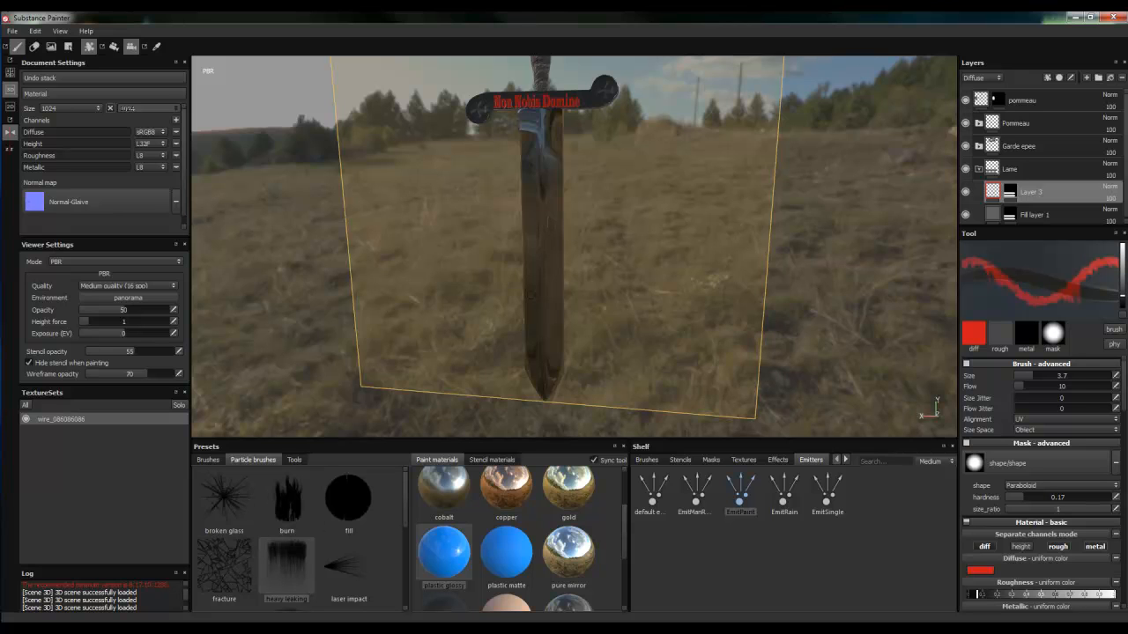
{"action": "left_click", "coordinate": [526, 236]}
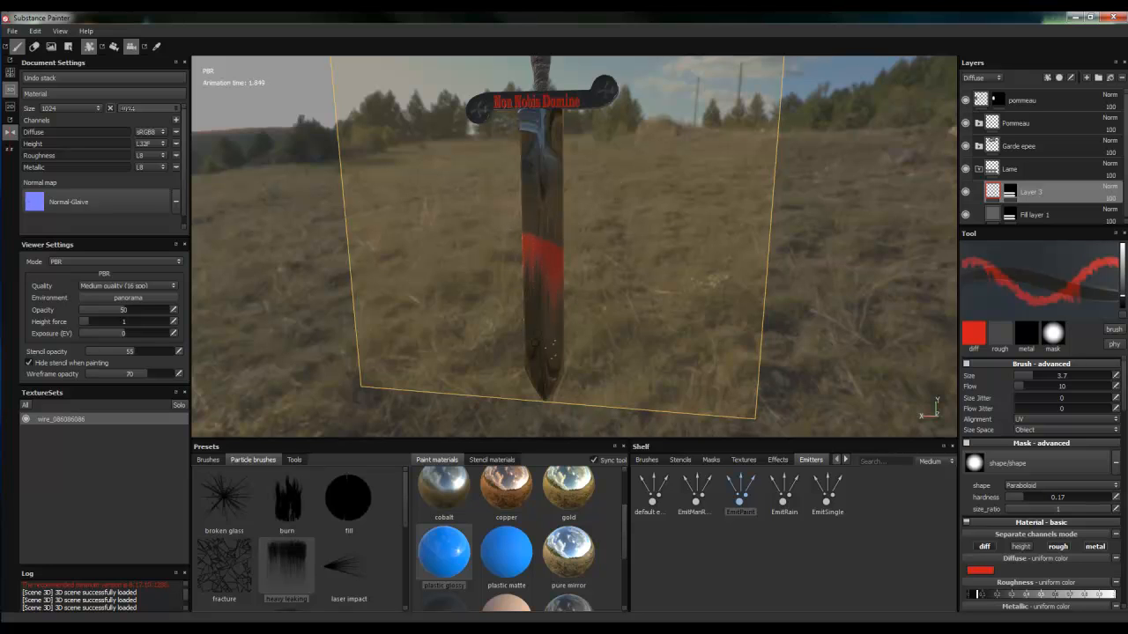
{"action": "left_click", "coordinate": [534, 312]}
{"action": "left_click", "coordinate": [527, 327]}
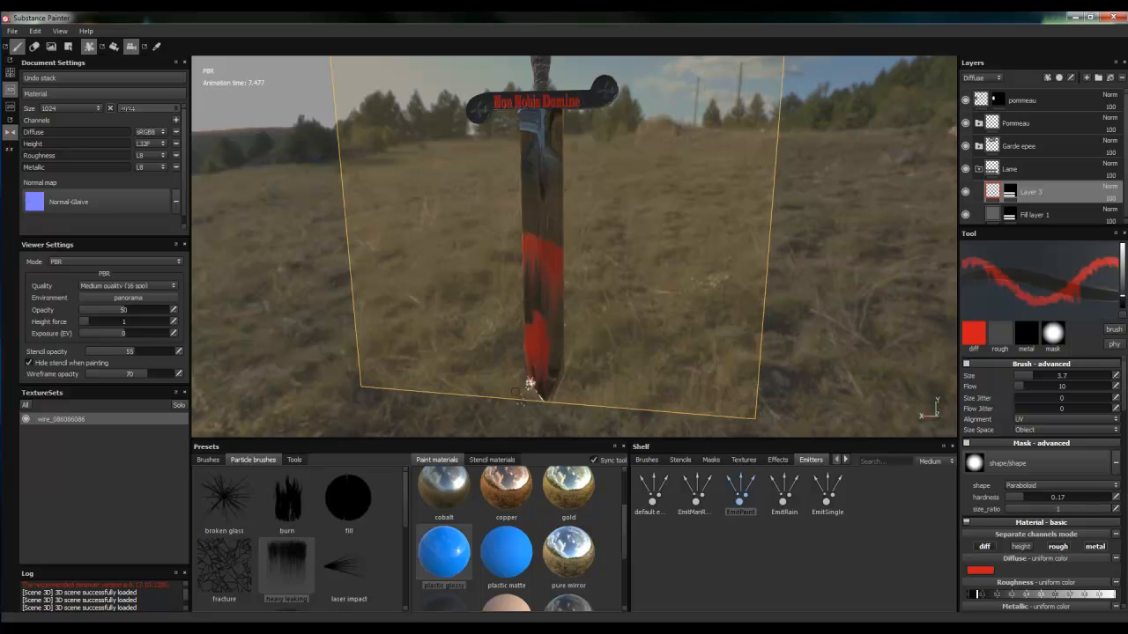
{"action": "left_click", "coordinate": [561, 324]}
{"action": "left_click", "coordinate": [559, 328]}
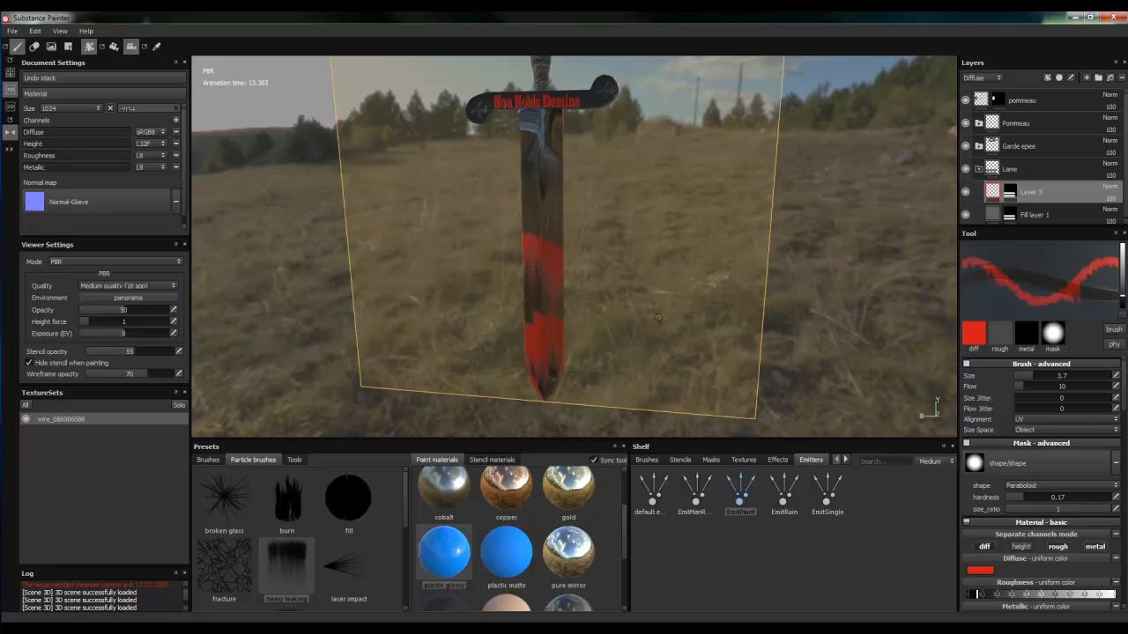
{"action": "mouse_move", "coordinate": [657, 318]}
{"action": "left_mouse_down", "text": "alt"}
{"action": "mouse_move", "coordinate": [639, 327]}
{"action": "mouse_move", "coordinate": [176, 264]}
{"action": "mouse_move", "coordinate": [409, 312]}
{"action": "left_mouse_up", "text": "alt"}
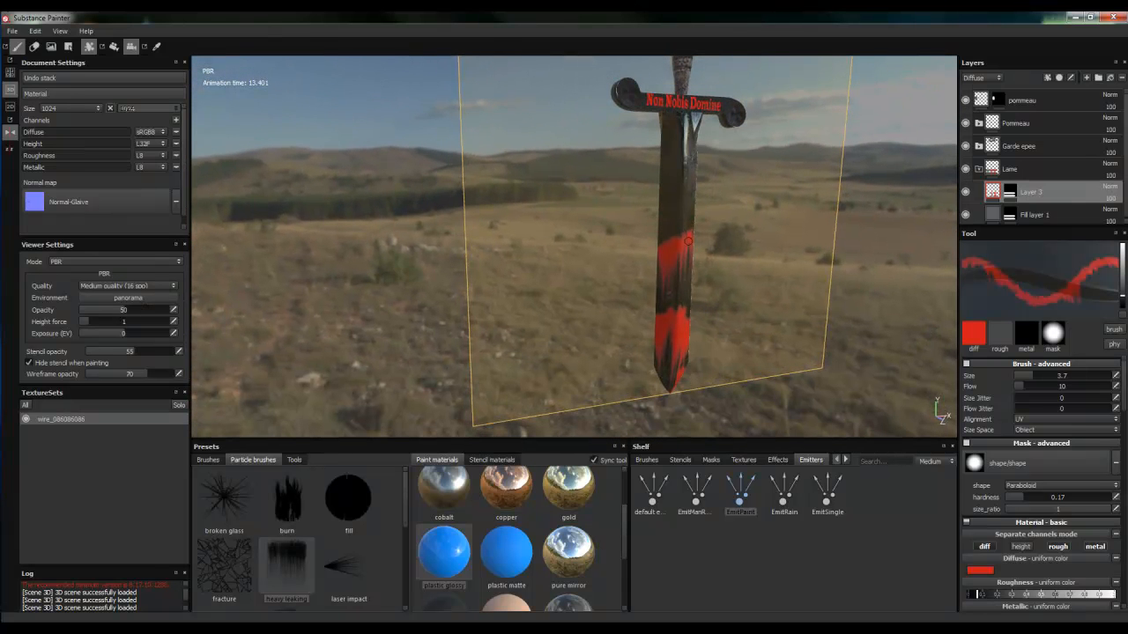
{"action": "left_click", "coordinate": [685, 265]}
Compare the sword with and without the red leaks by hiding Layer 3 and showing it again.
{"action": "scroll", "coordinate": [198, 243], "scroll_direction": "up", "scroll_amount": 1}
{"action": "scroll", "coordinate": [198, 243], "scroll_direction": "down", "scroll_amount": 4}
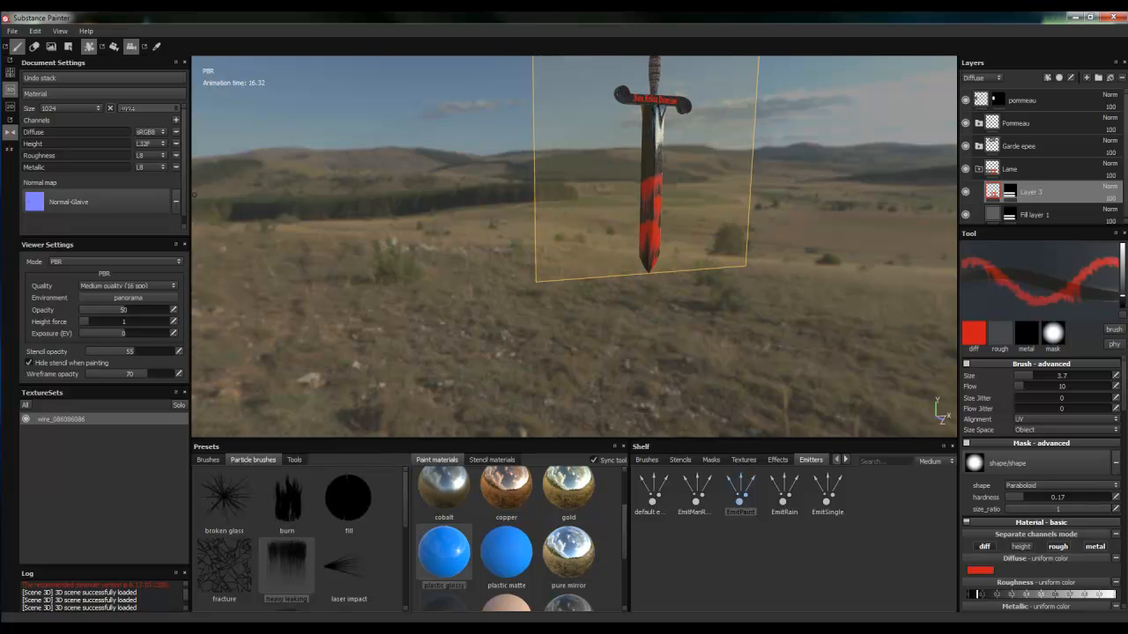
{"action": "left_click", "coordinate": [966, 194]}
{"action": "mouse_move", "coordinate": [498, 314]}
{"action": "left_mouse_down", "text": "alt"}
{"action": "mouse_move", "coordinate": [517, 326]}
{"action": "mouse_move", "coordinate": [863, 285]}
{"action": "mouse_move", "coordinate": [669, 220]}
{"action": "mouse_move", "coordinate": [719, 337]}
{"action": "mouse_move", "coordinate": [414, 310]}
{"action": "left_mouse_up", "text": "alt"}
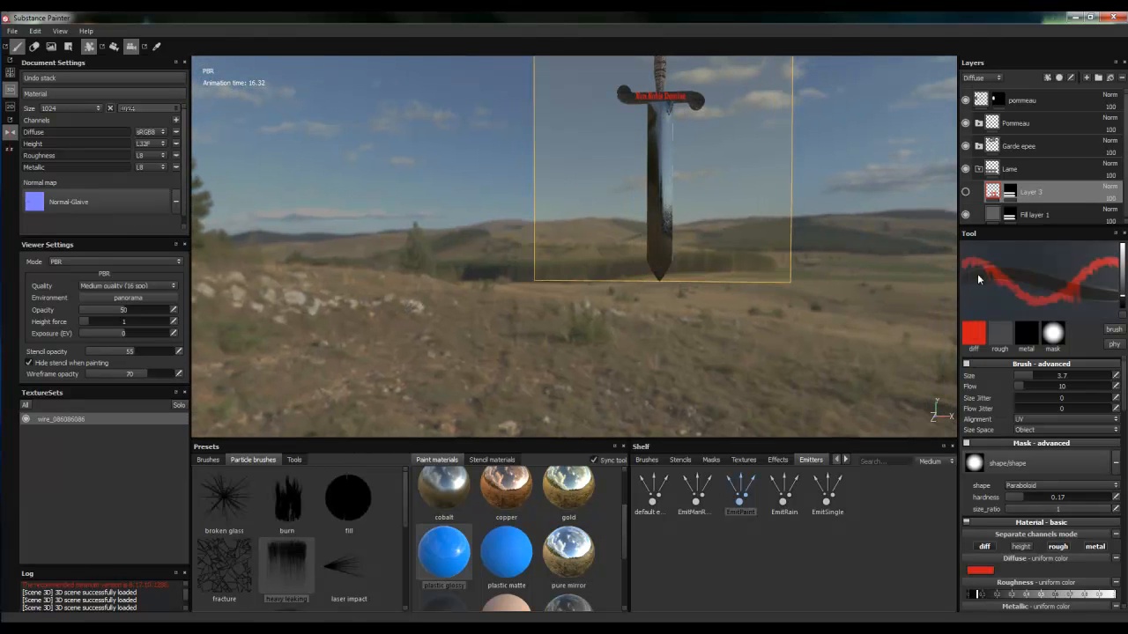
{"action": "left_click", "coordinate": [966, 192]}
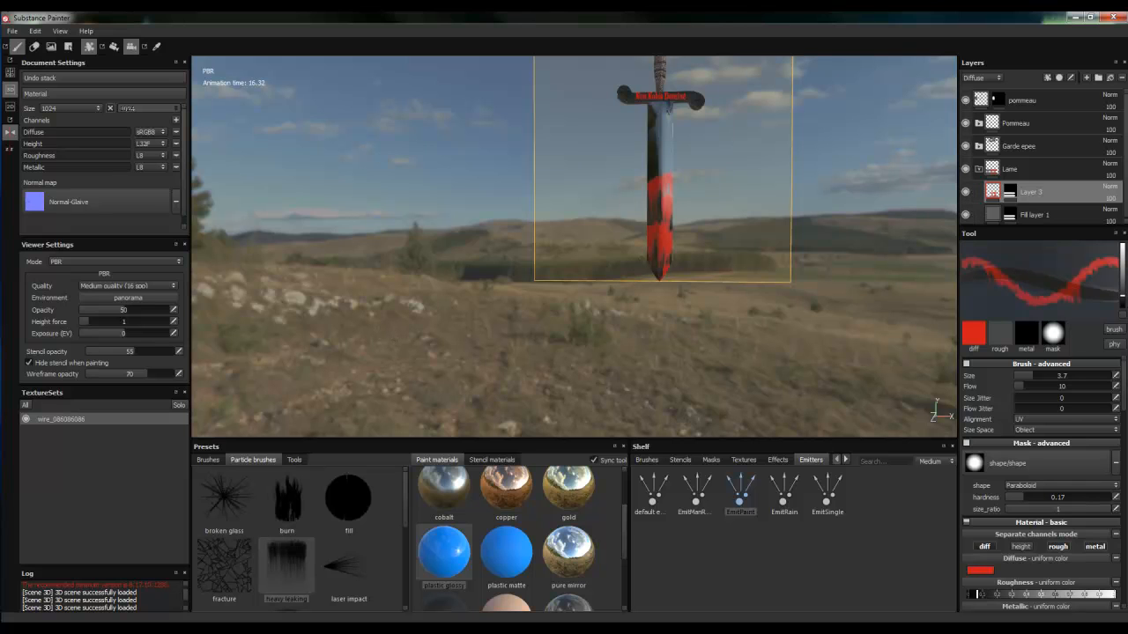
Review the export options for all channels, dismiss them without exporting, and frame the whole sword.
{"action": "left_click", "coordinate": [14, 32]}
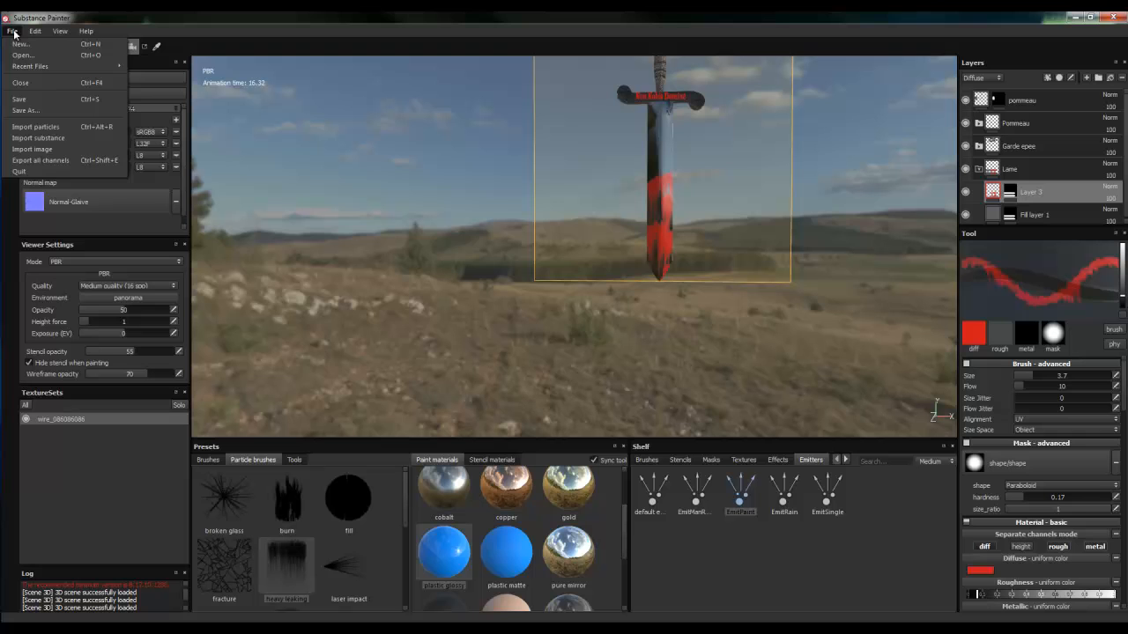
{"action": "left_click", "coordinate": [43, 159]}
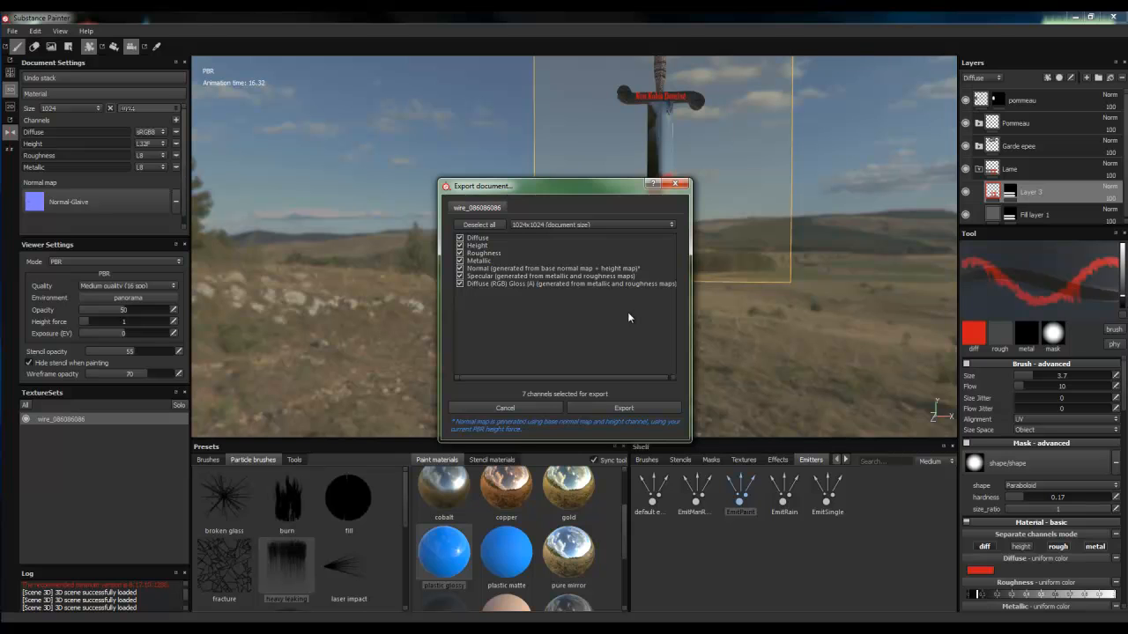
{"action": "left_click", "coordinate": [506, 409]}
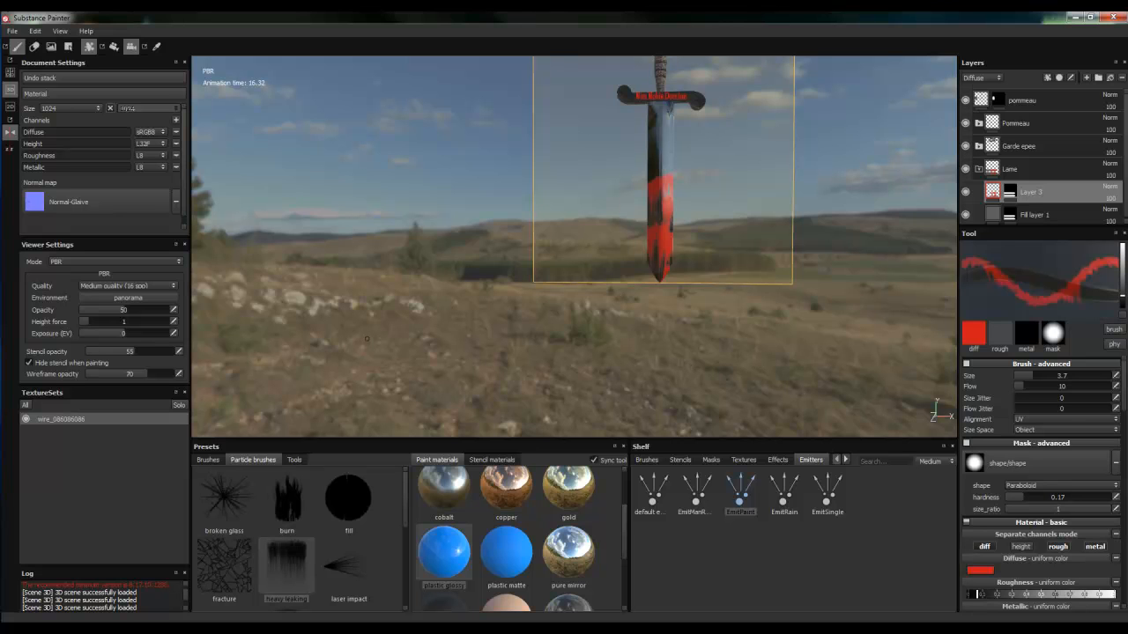
{"action": "middle_click_drag", "start_coordinate": [368, 338], "coordinate": [253, 429], "text": "alt"}
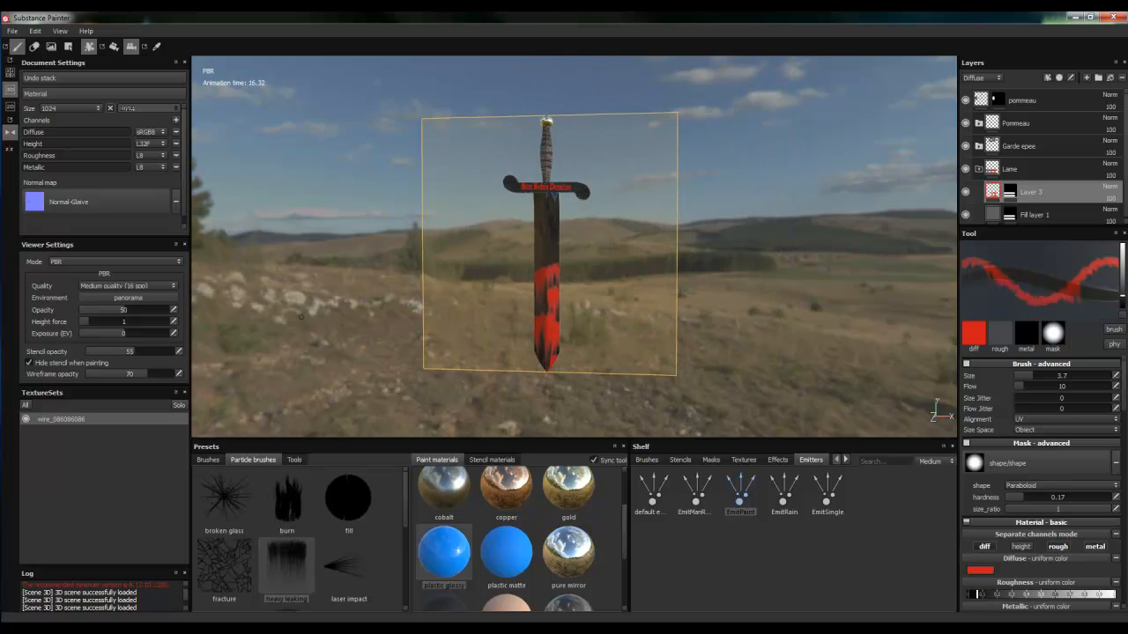